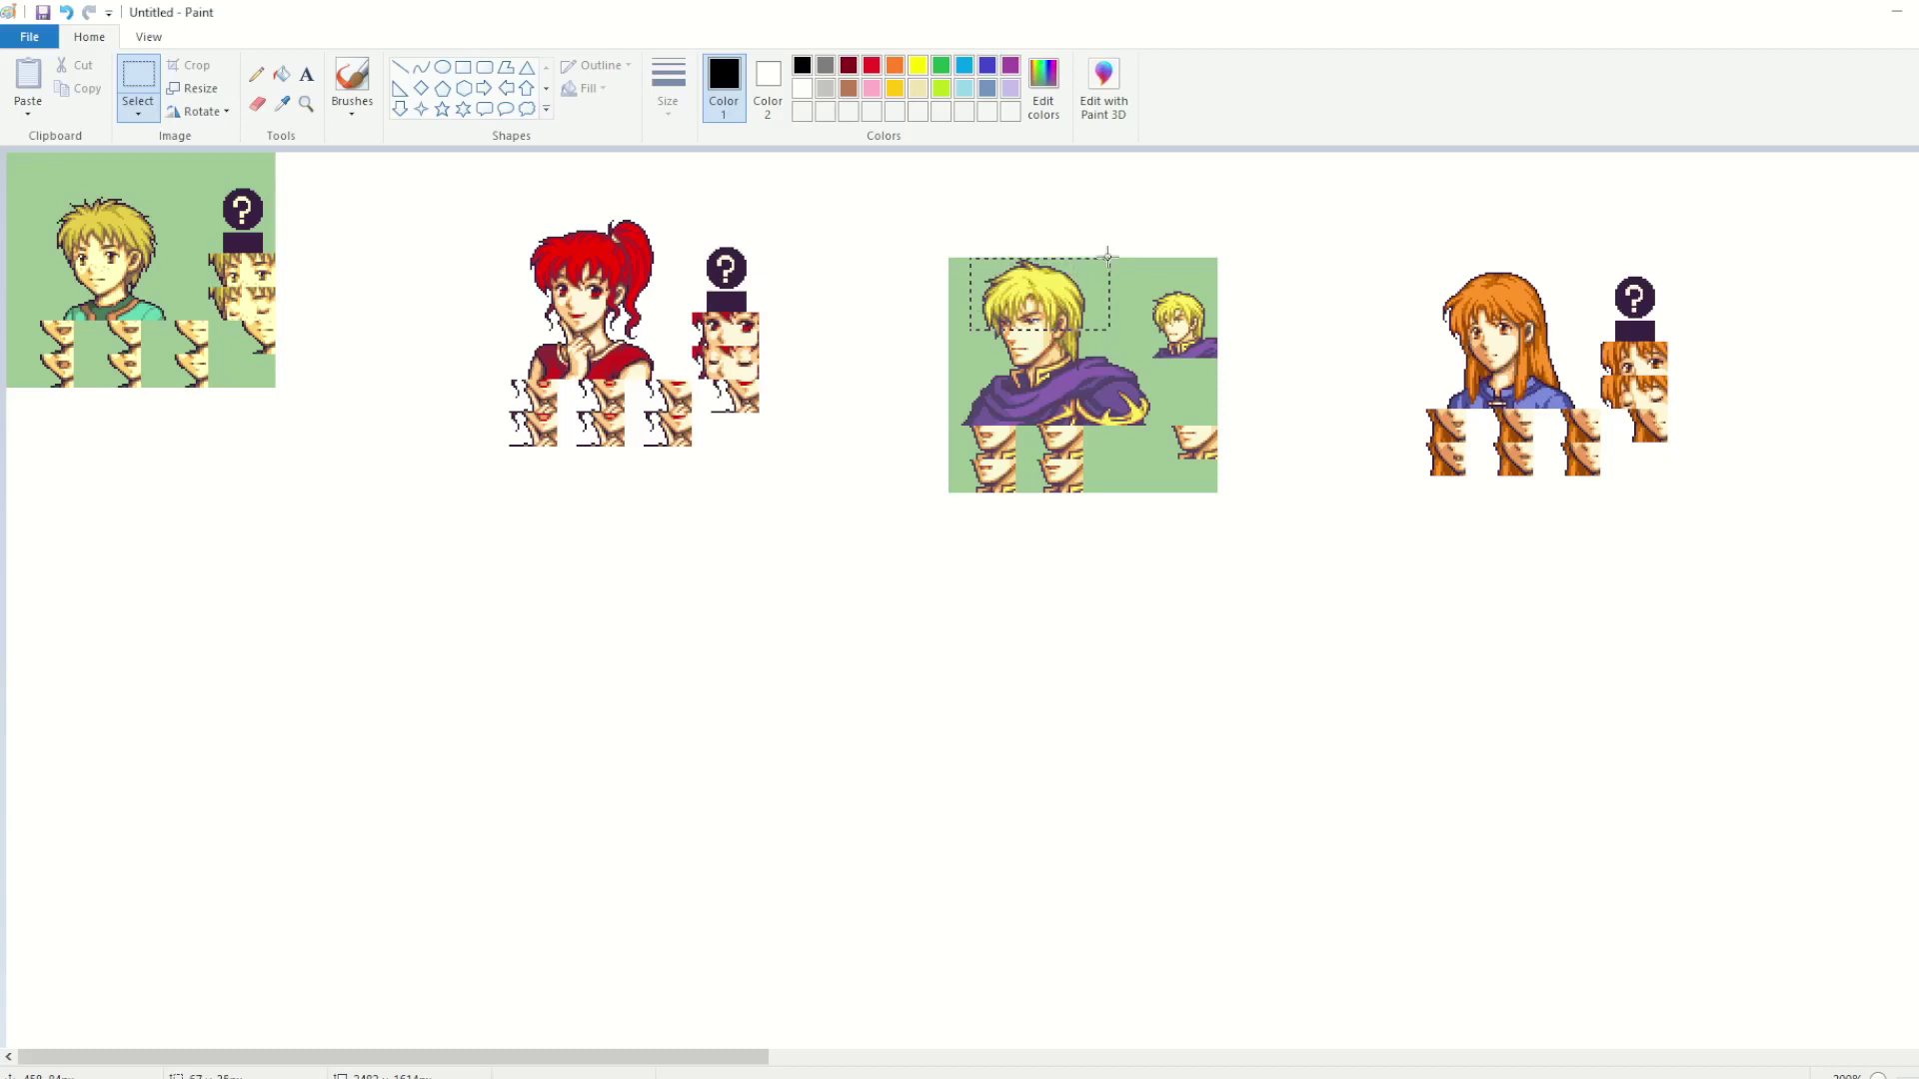
Step: Try placing a copy of the purple-cloaked man's upper head over the blond boy's head
click(938, 348)
drag(976, 345, 1093, 258)
key(ctrl+c)
key(ctrl+v)
drag(66, 192, 102, 218)
key(ctrl+Page_Up)
key(ctrl+Page_Up)
key(ctrl+Page_Up)
key(ctrl+Page_Up)
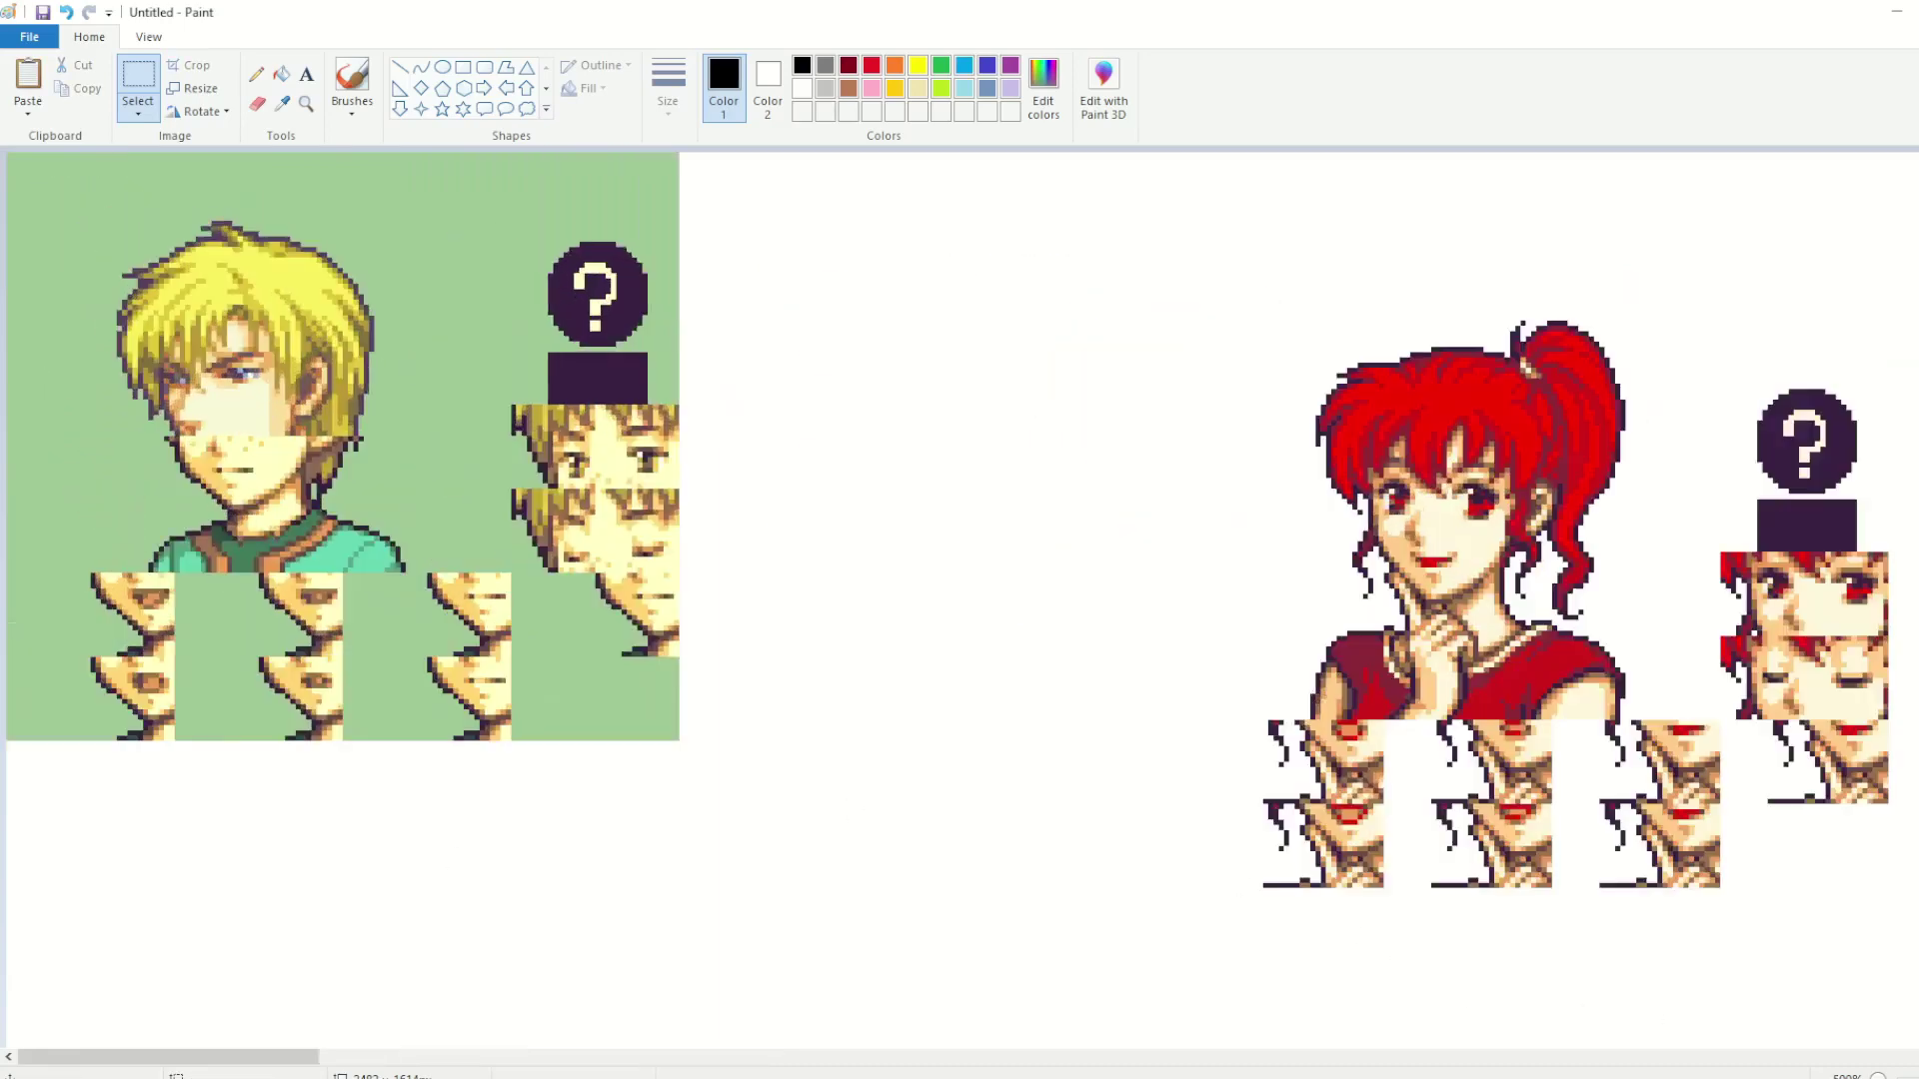
key(ctrl+z)
key(ctrl+y)
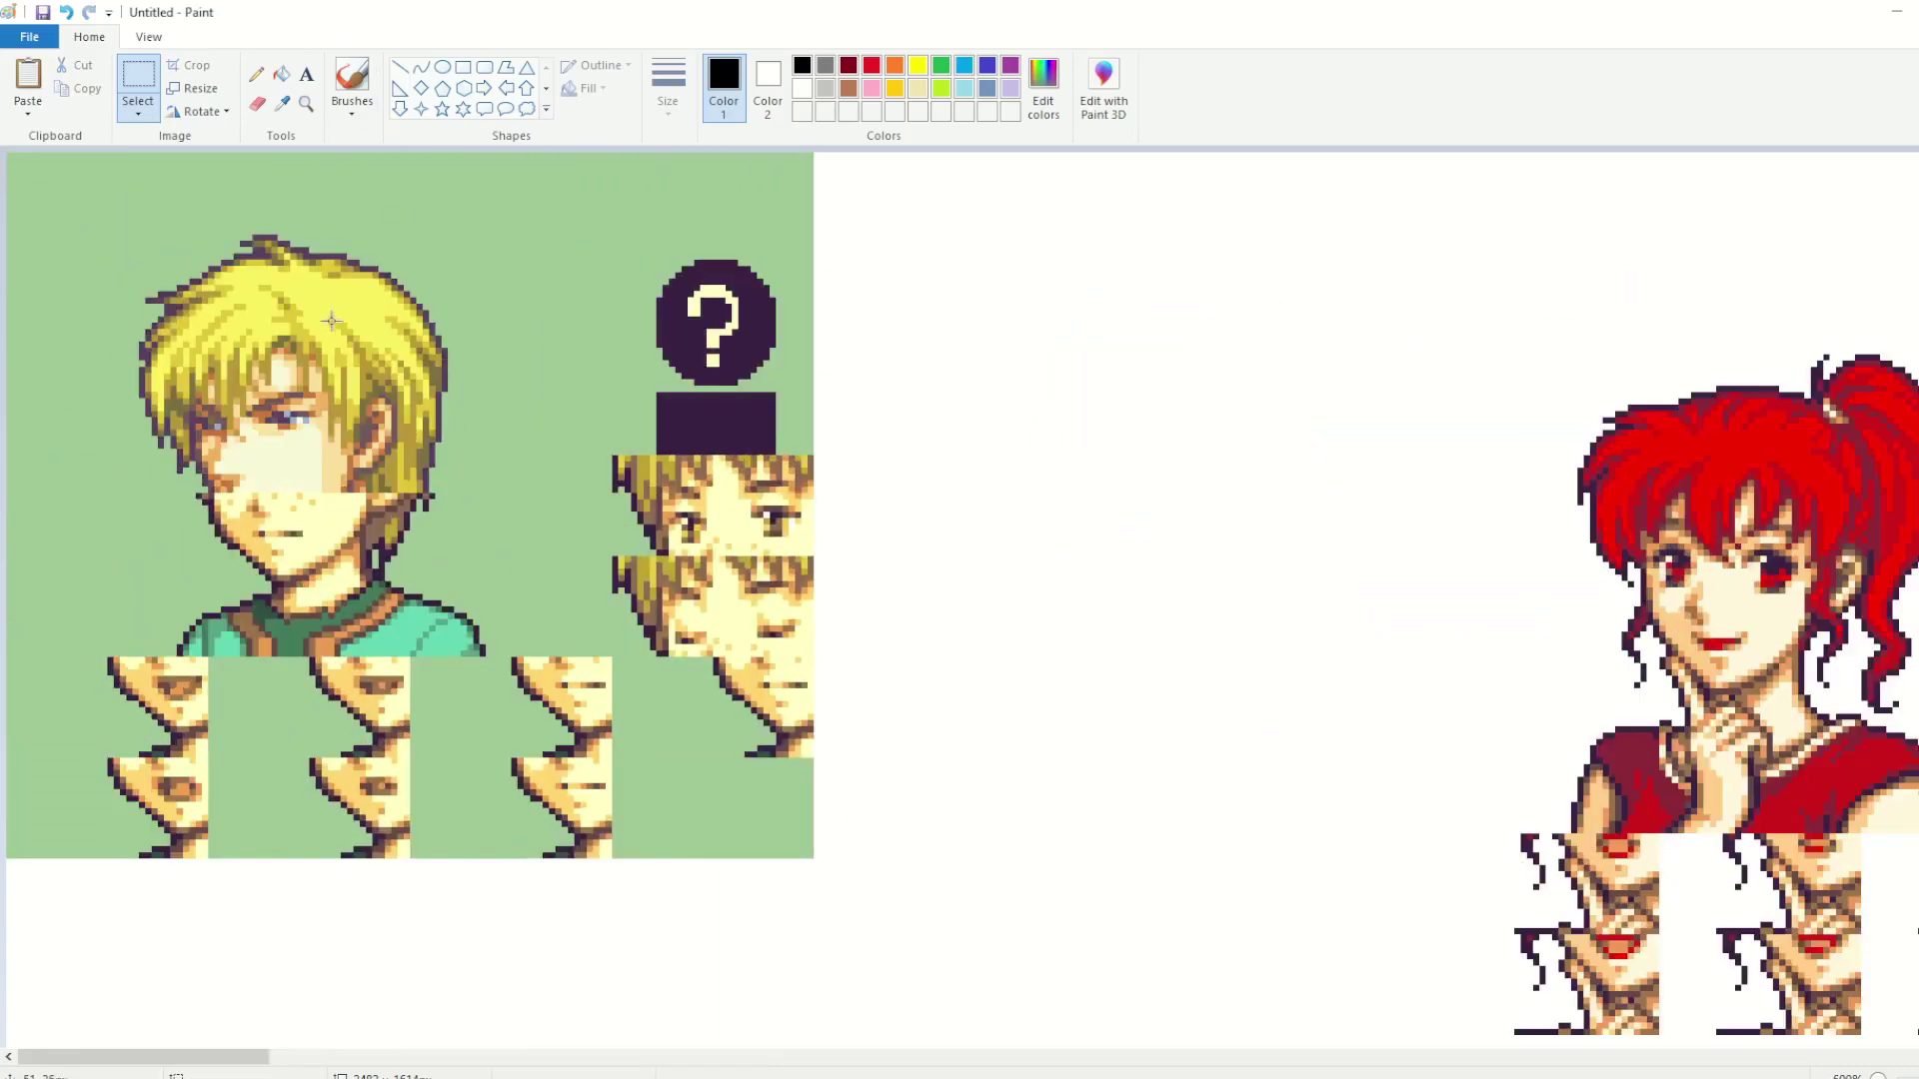
key(ctrl+z)
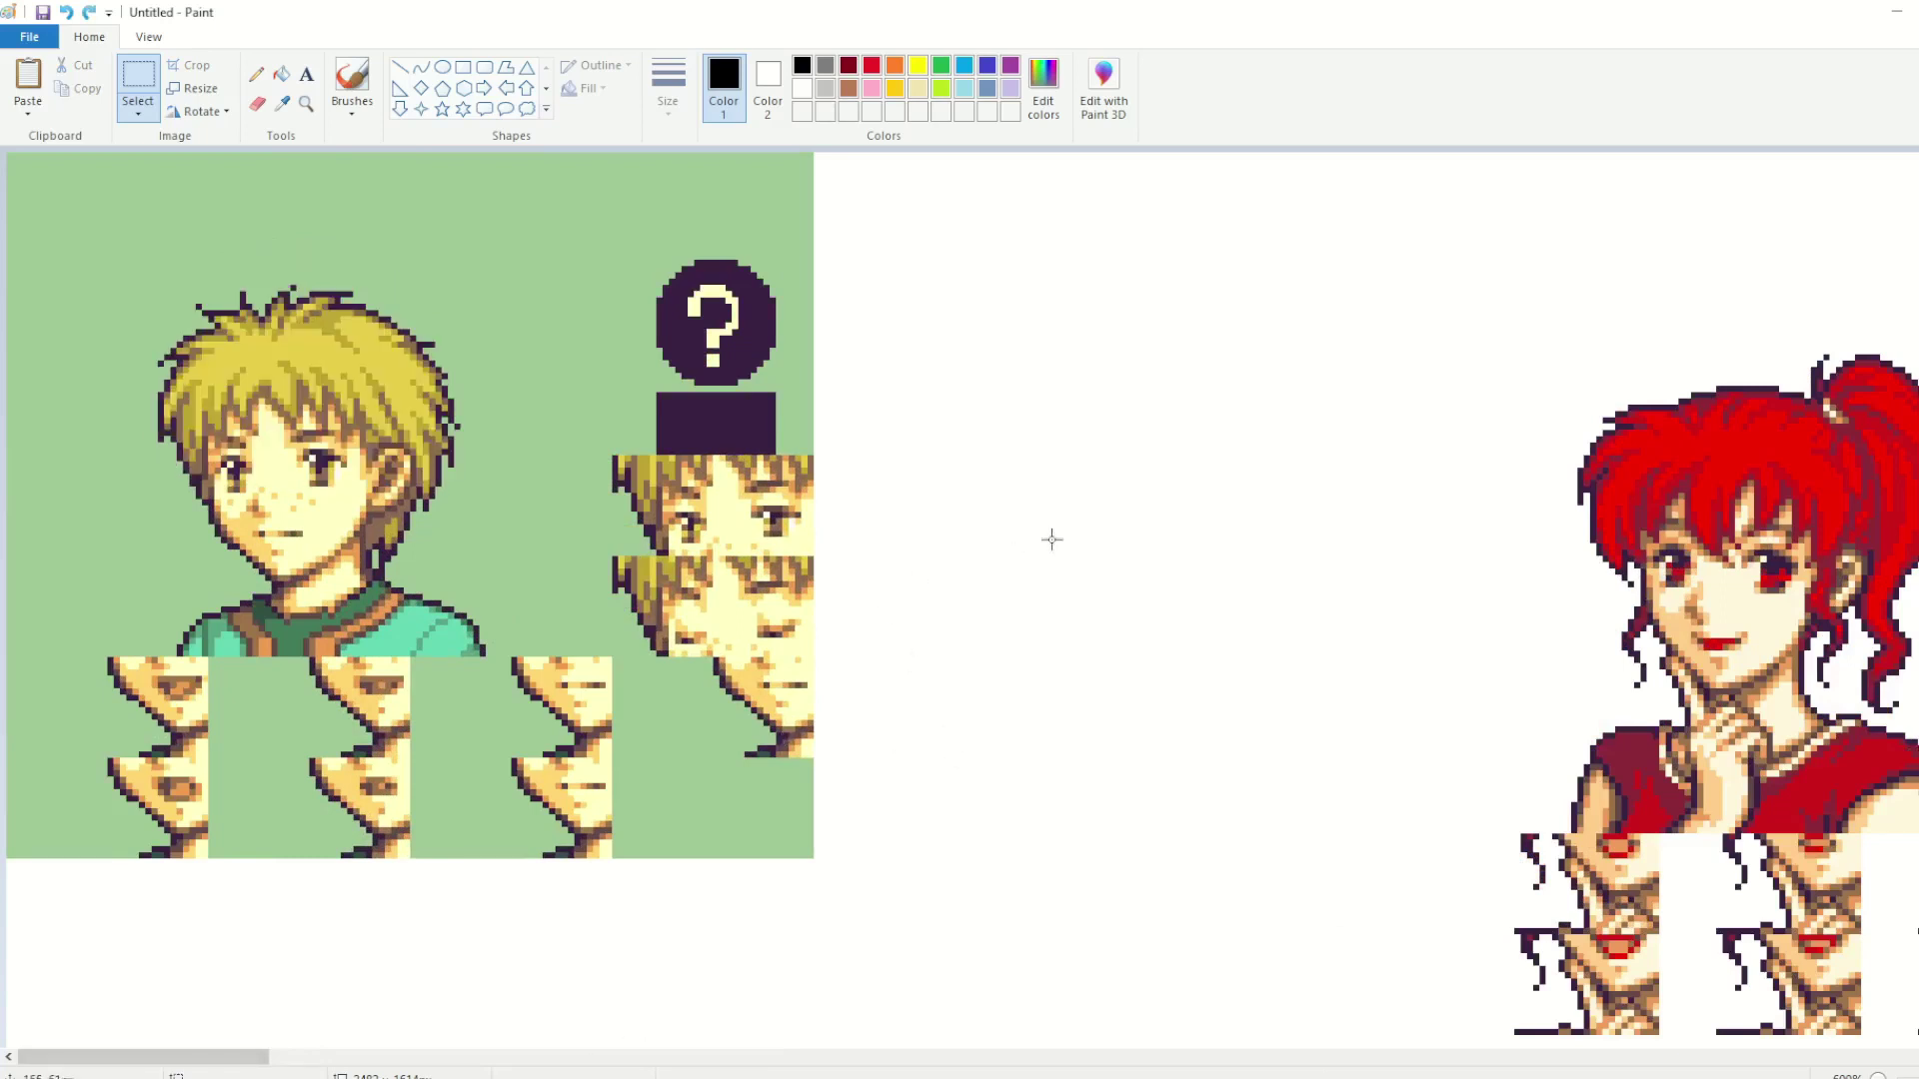
key(ctrl+v)
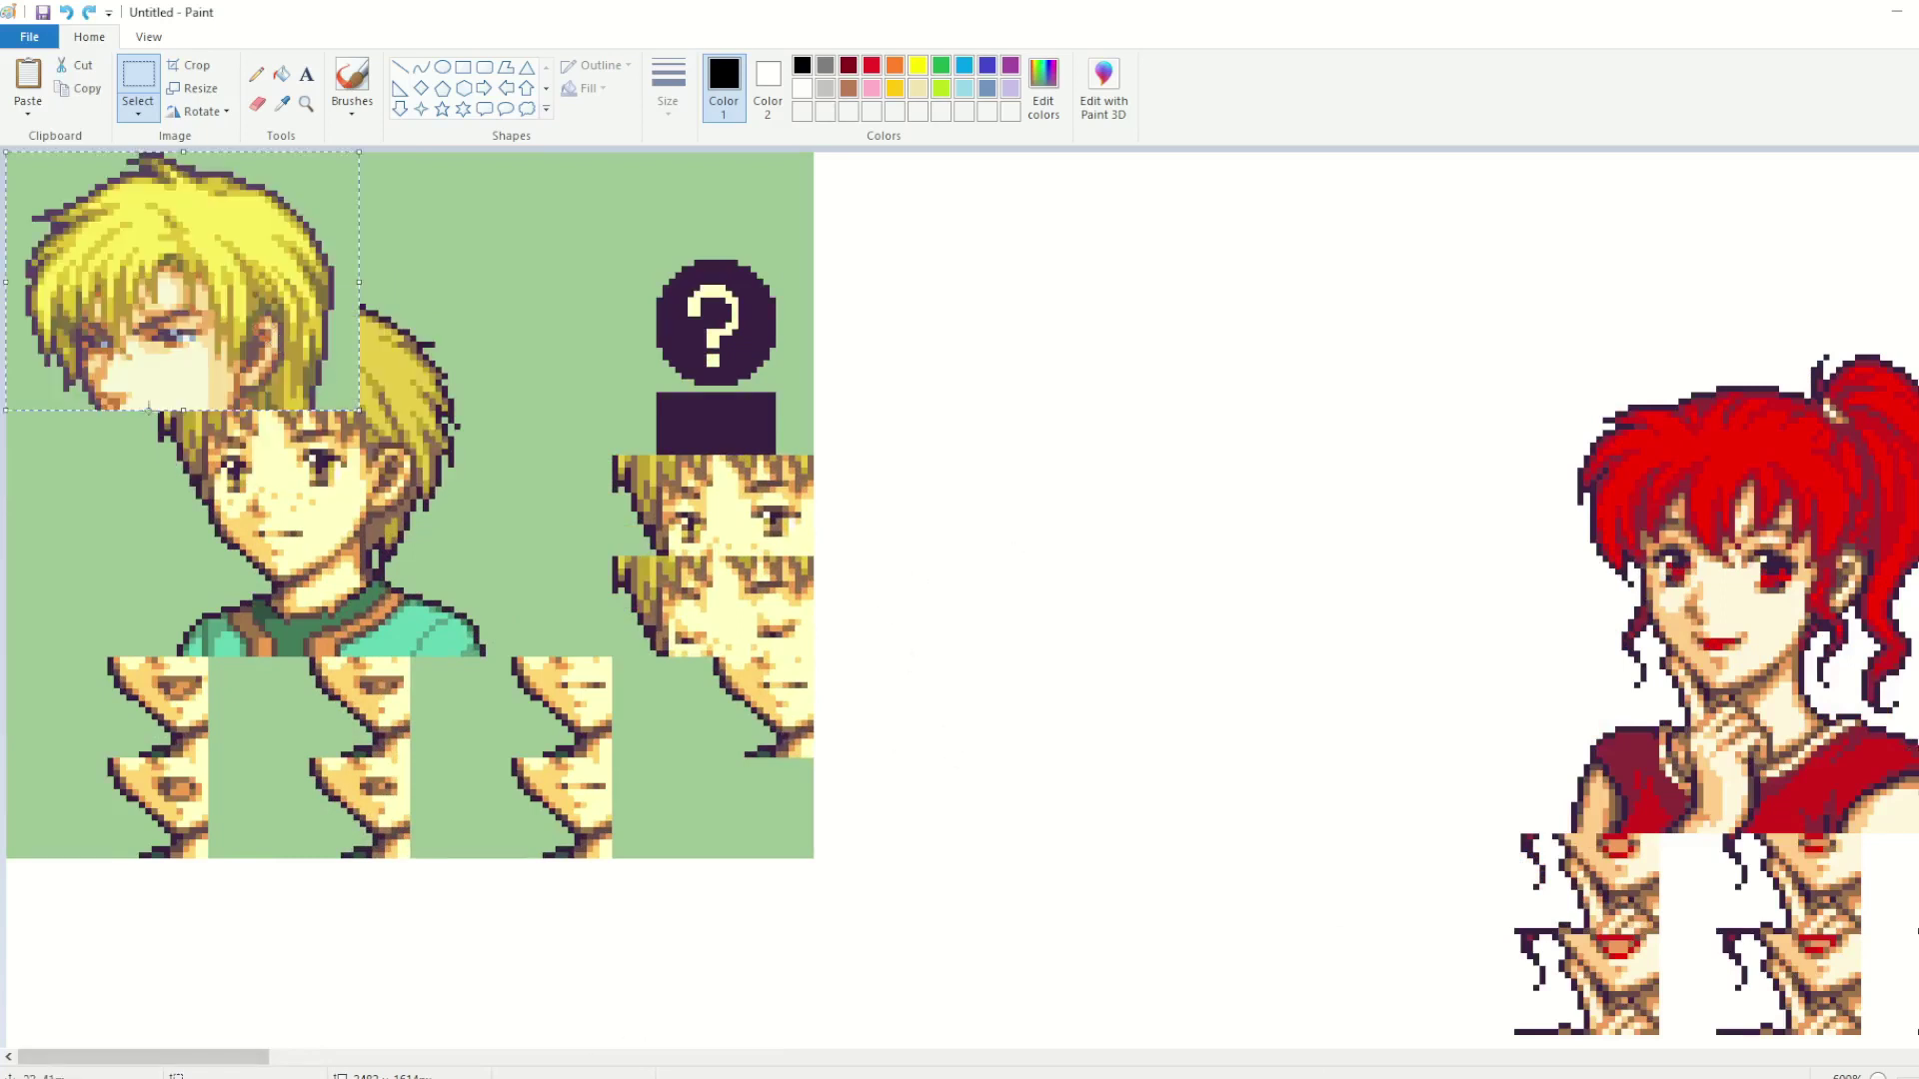
drag(153, 408, 1103, 433)
click(1133, 586)
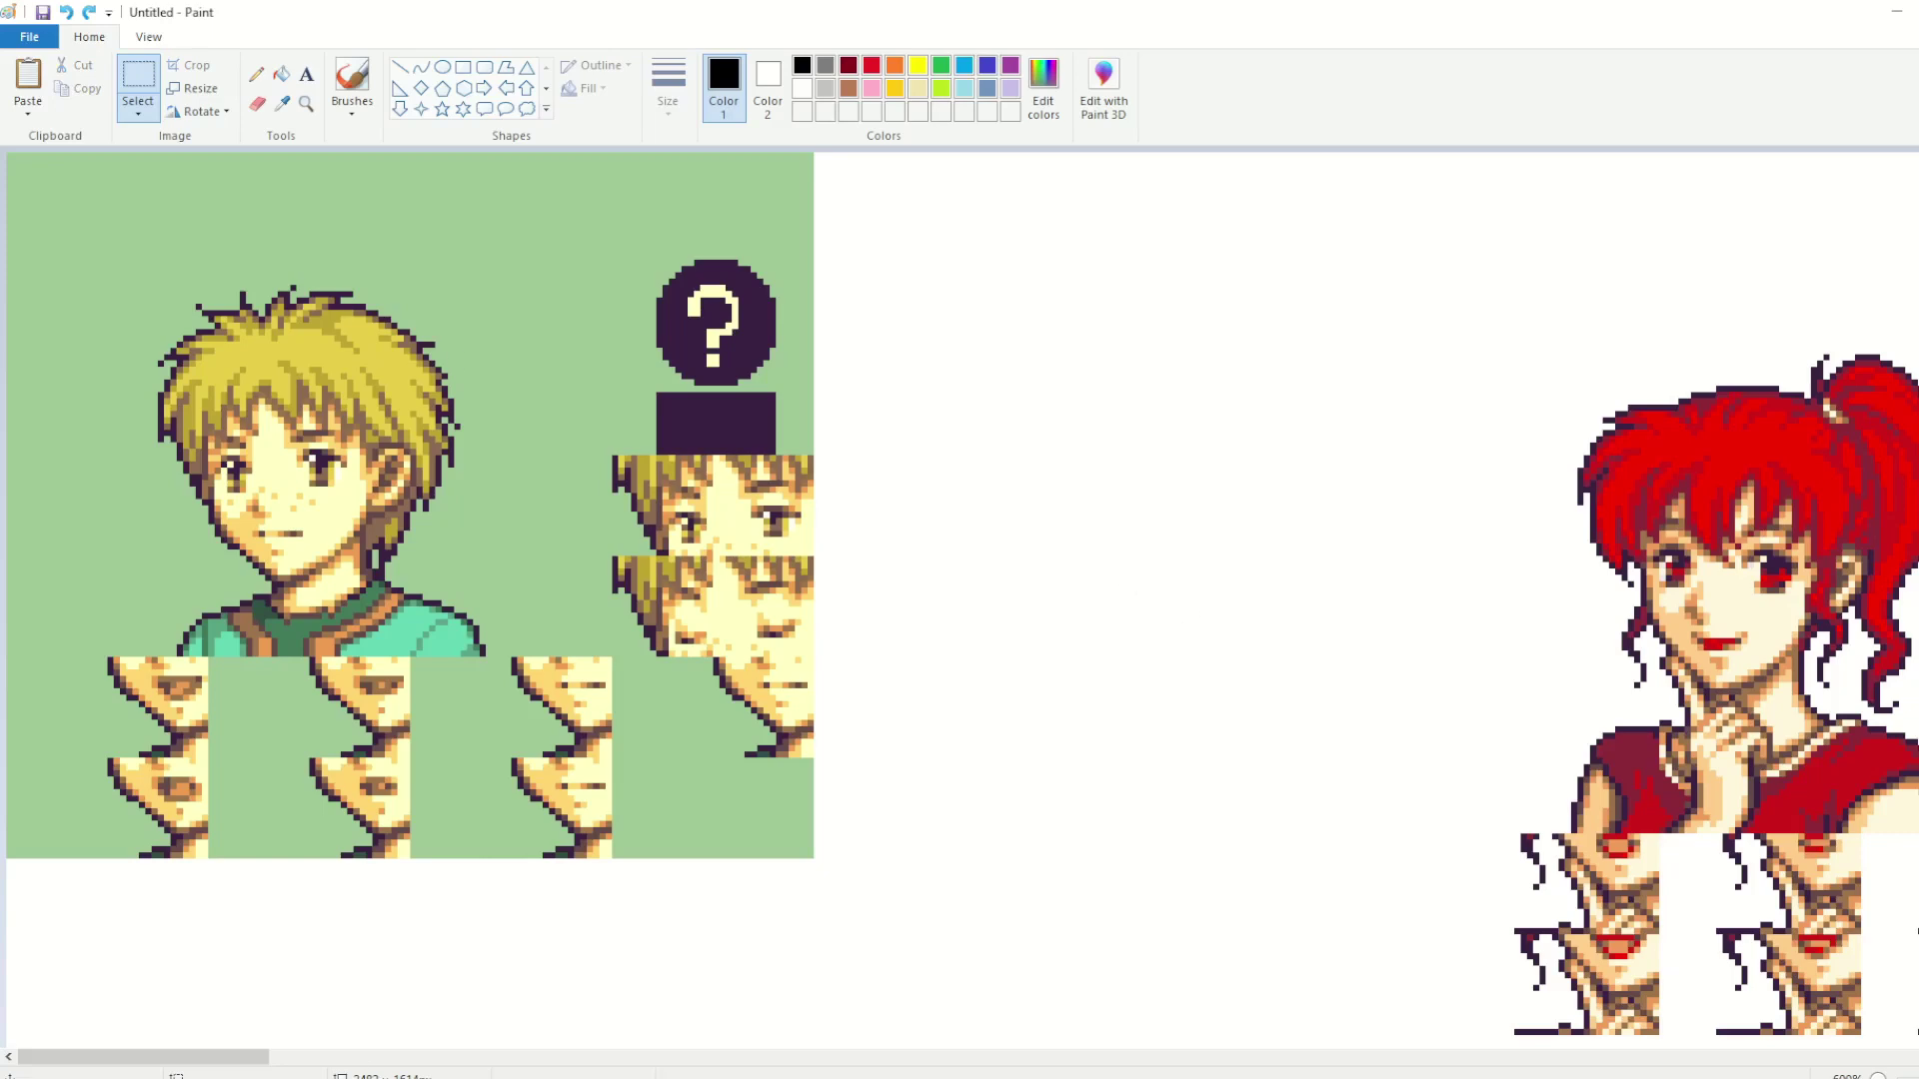
Step: Copy the purple-cloaked man's hair from the crown to the fringe and place it over the boy's hair
drag(186, 1049, 490, 1041)
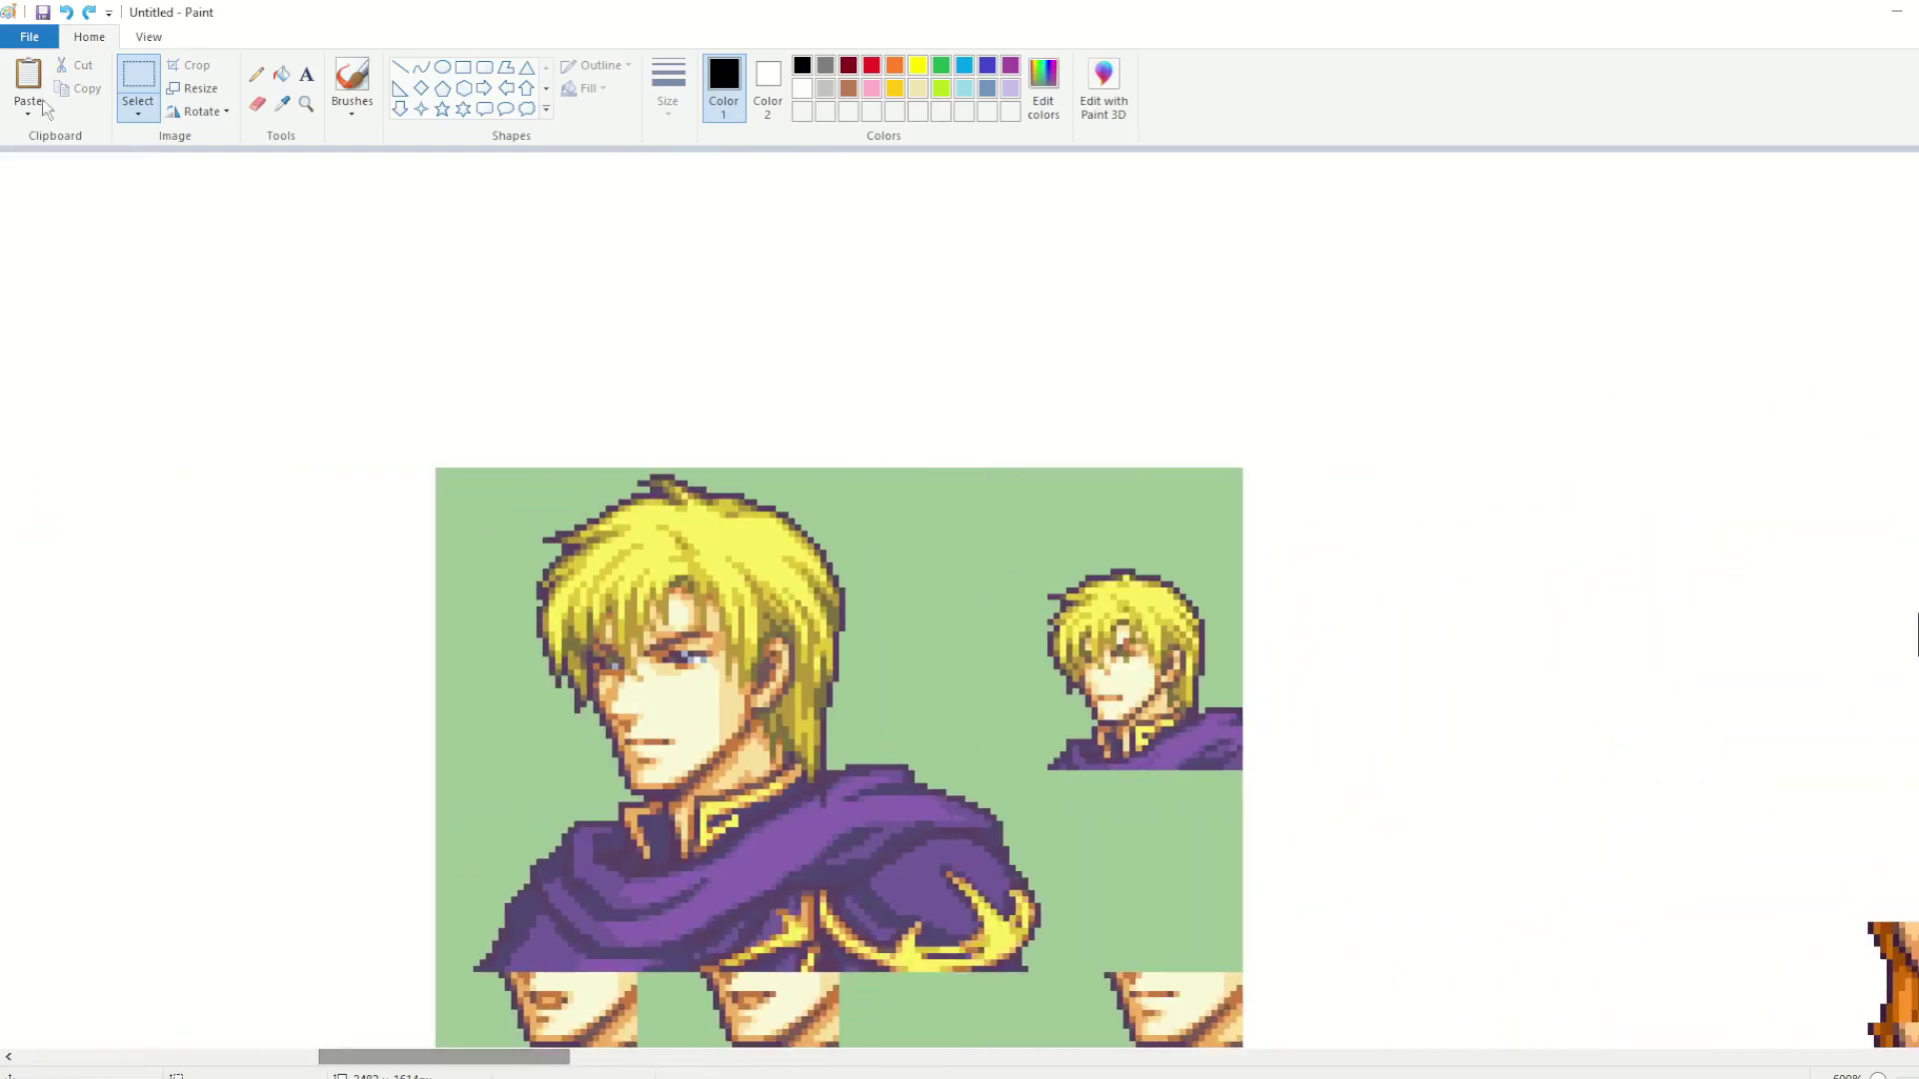
click(1053, 1077)
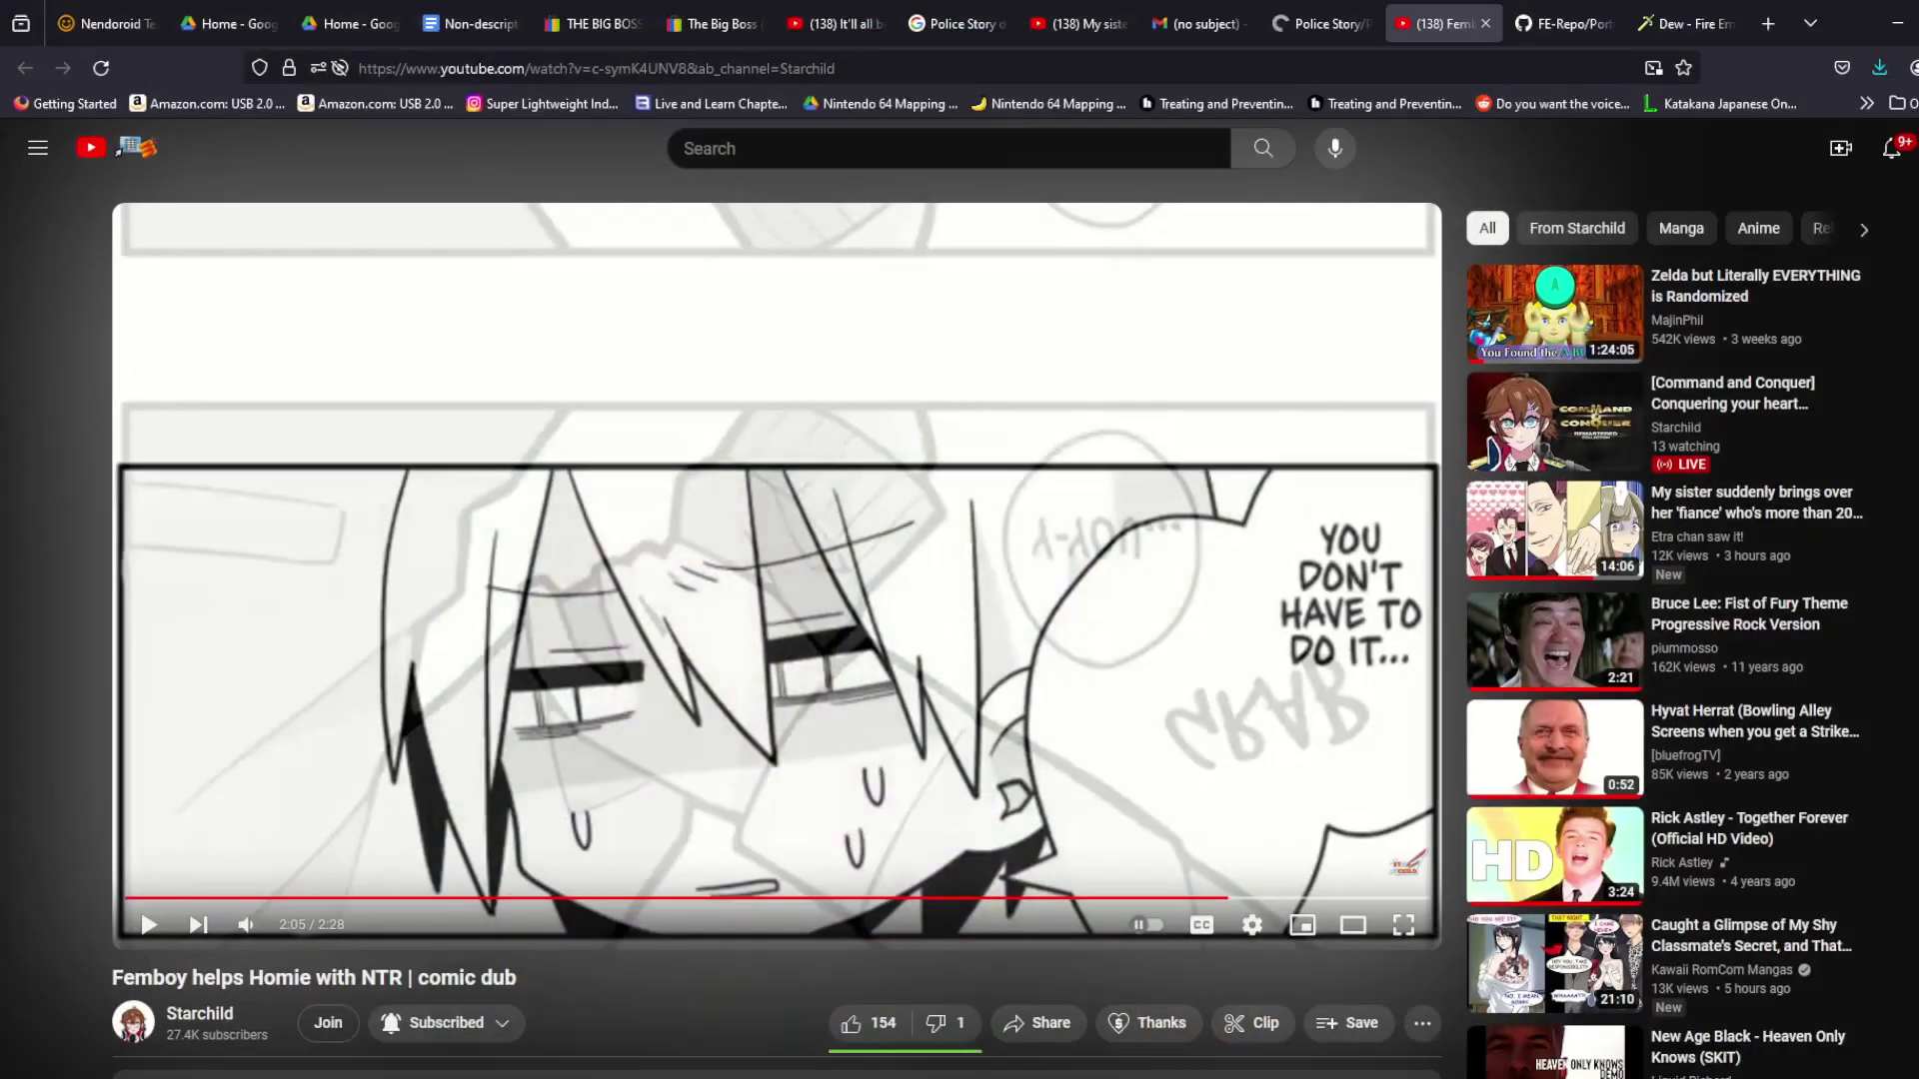
click(1053, 1078)
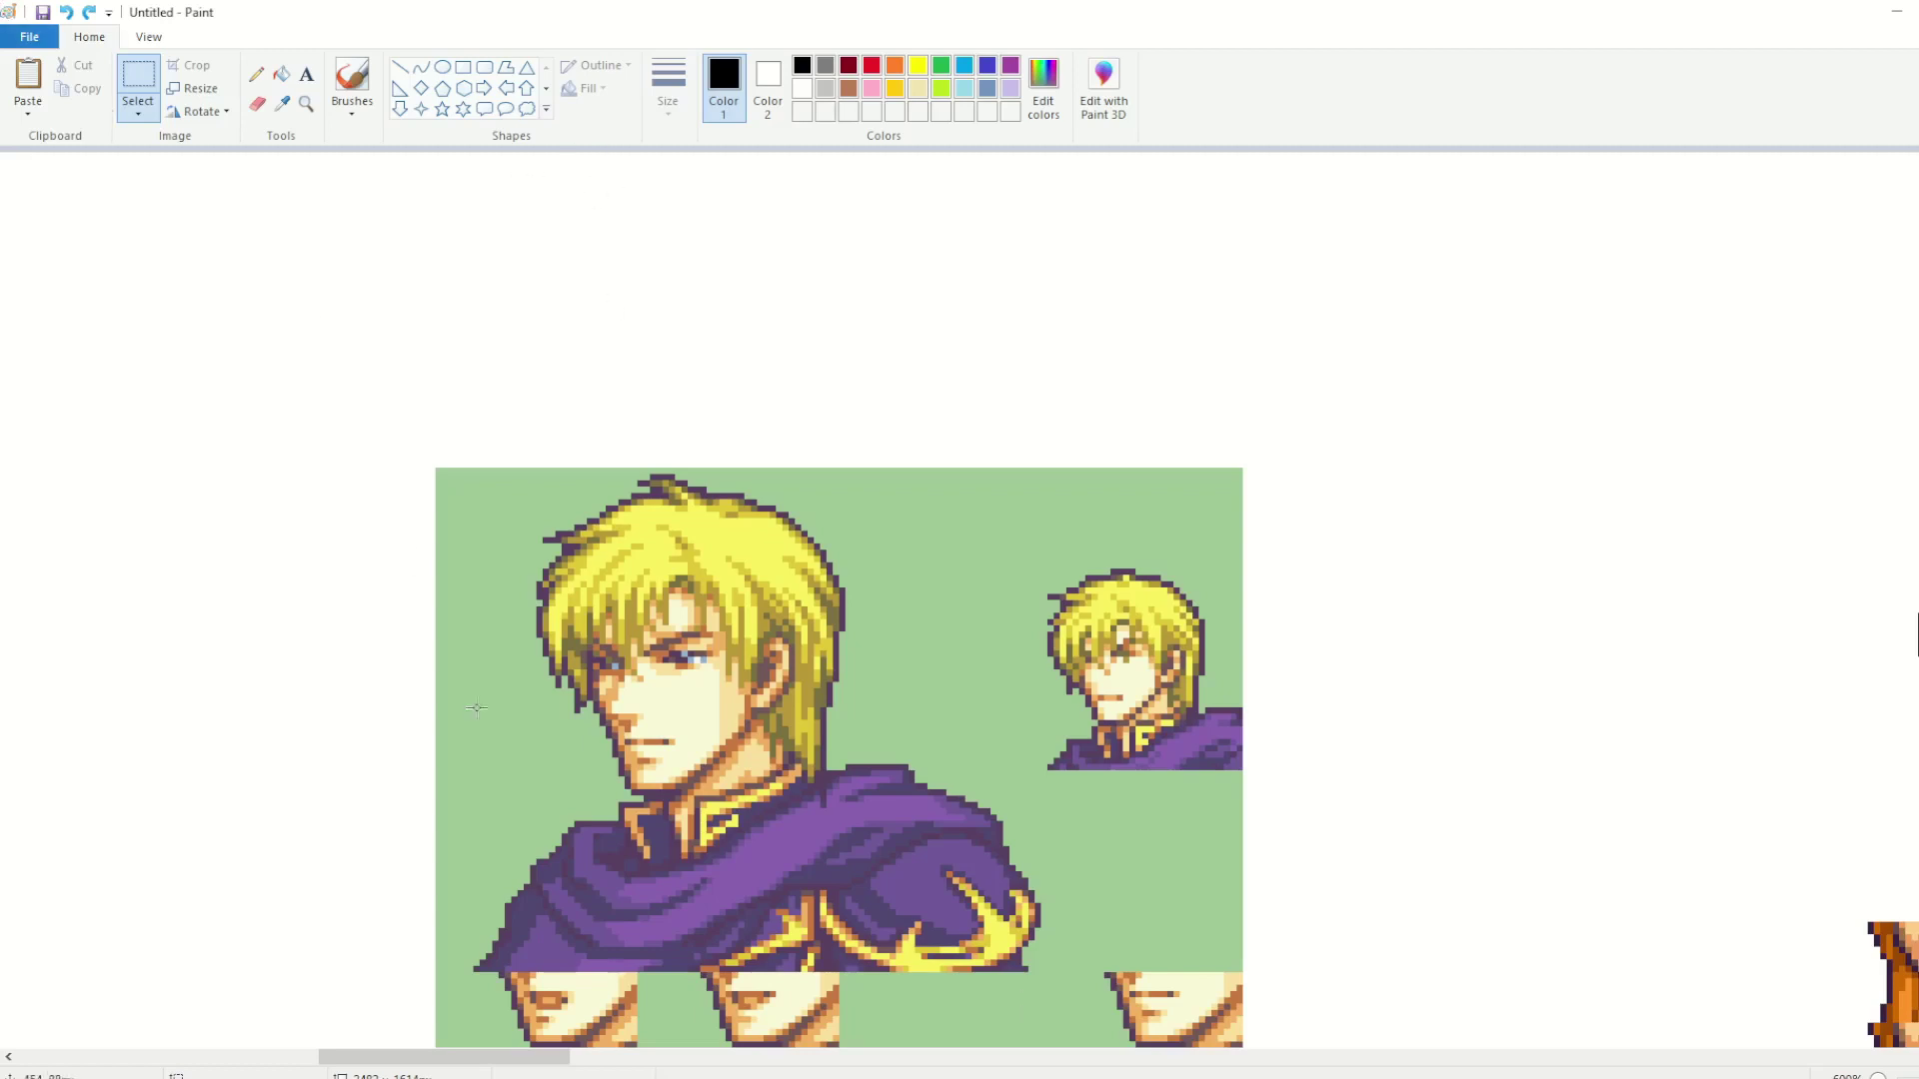
drag(521, 479, 837, 630)
drag(430, 1057, 122, 1058)
key(ctrl+v)
drag(175, 254, 278, 368)
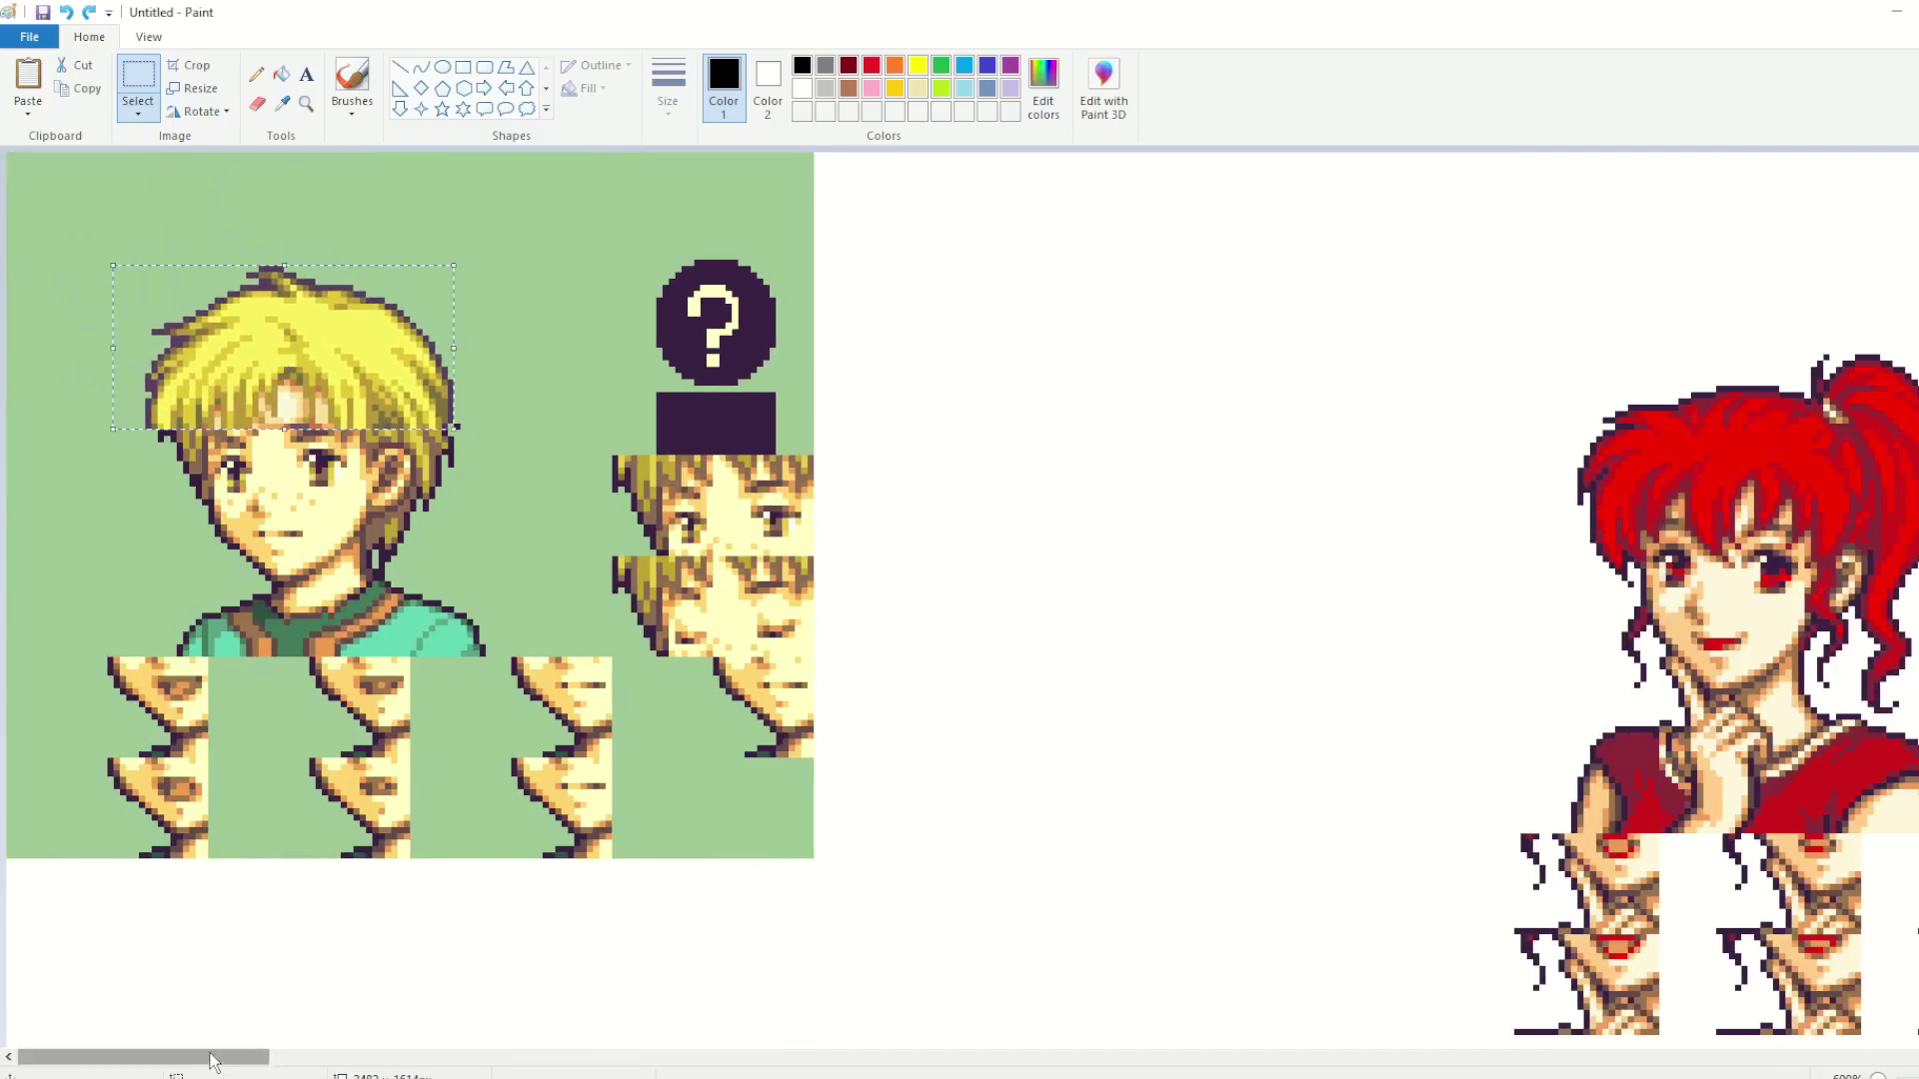
Step: Copy the hanging side lock in front of the purple-cloaked man's face and attach it below the boy's new hair
drag(220, 1057, 492, 1057)
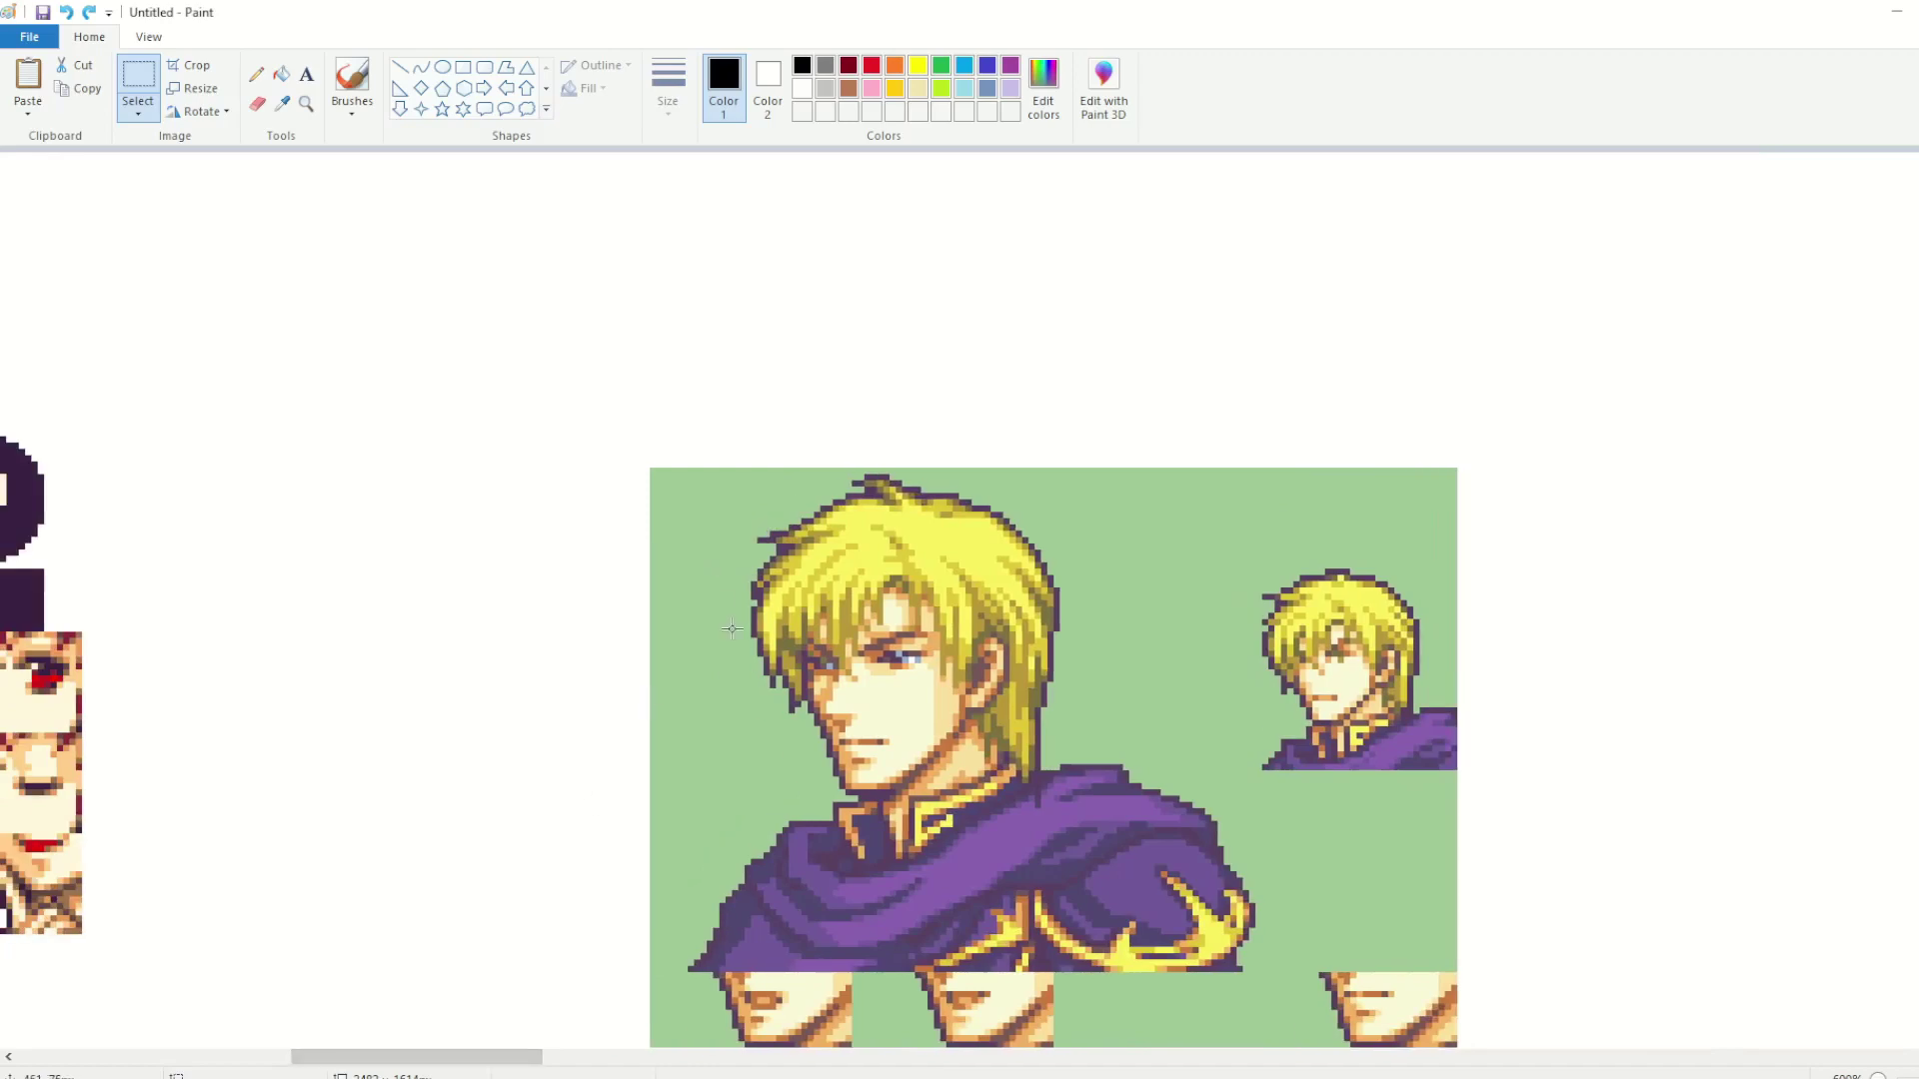
drag(731, 629, 807, 720)
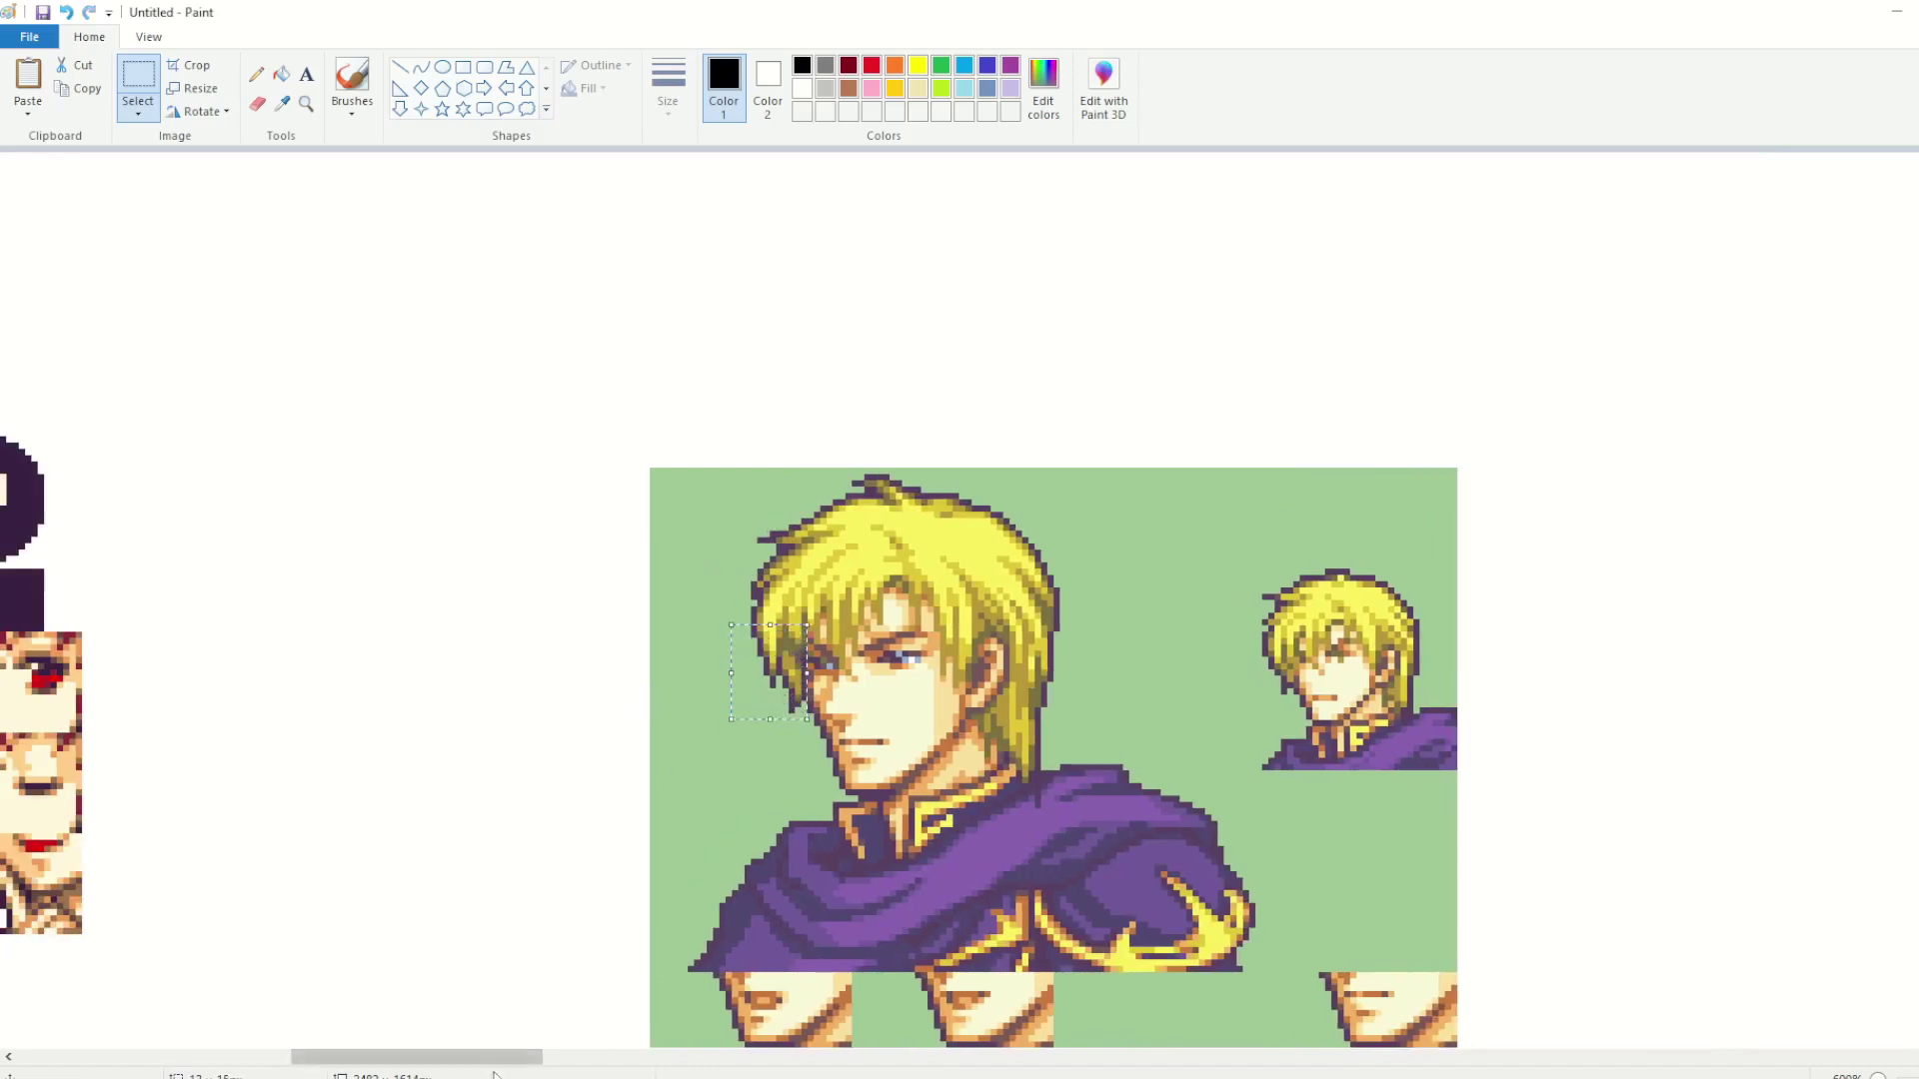
drag(487, 1057, 213, 1057)
key(ctrl+v)
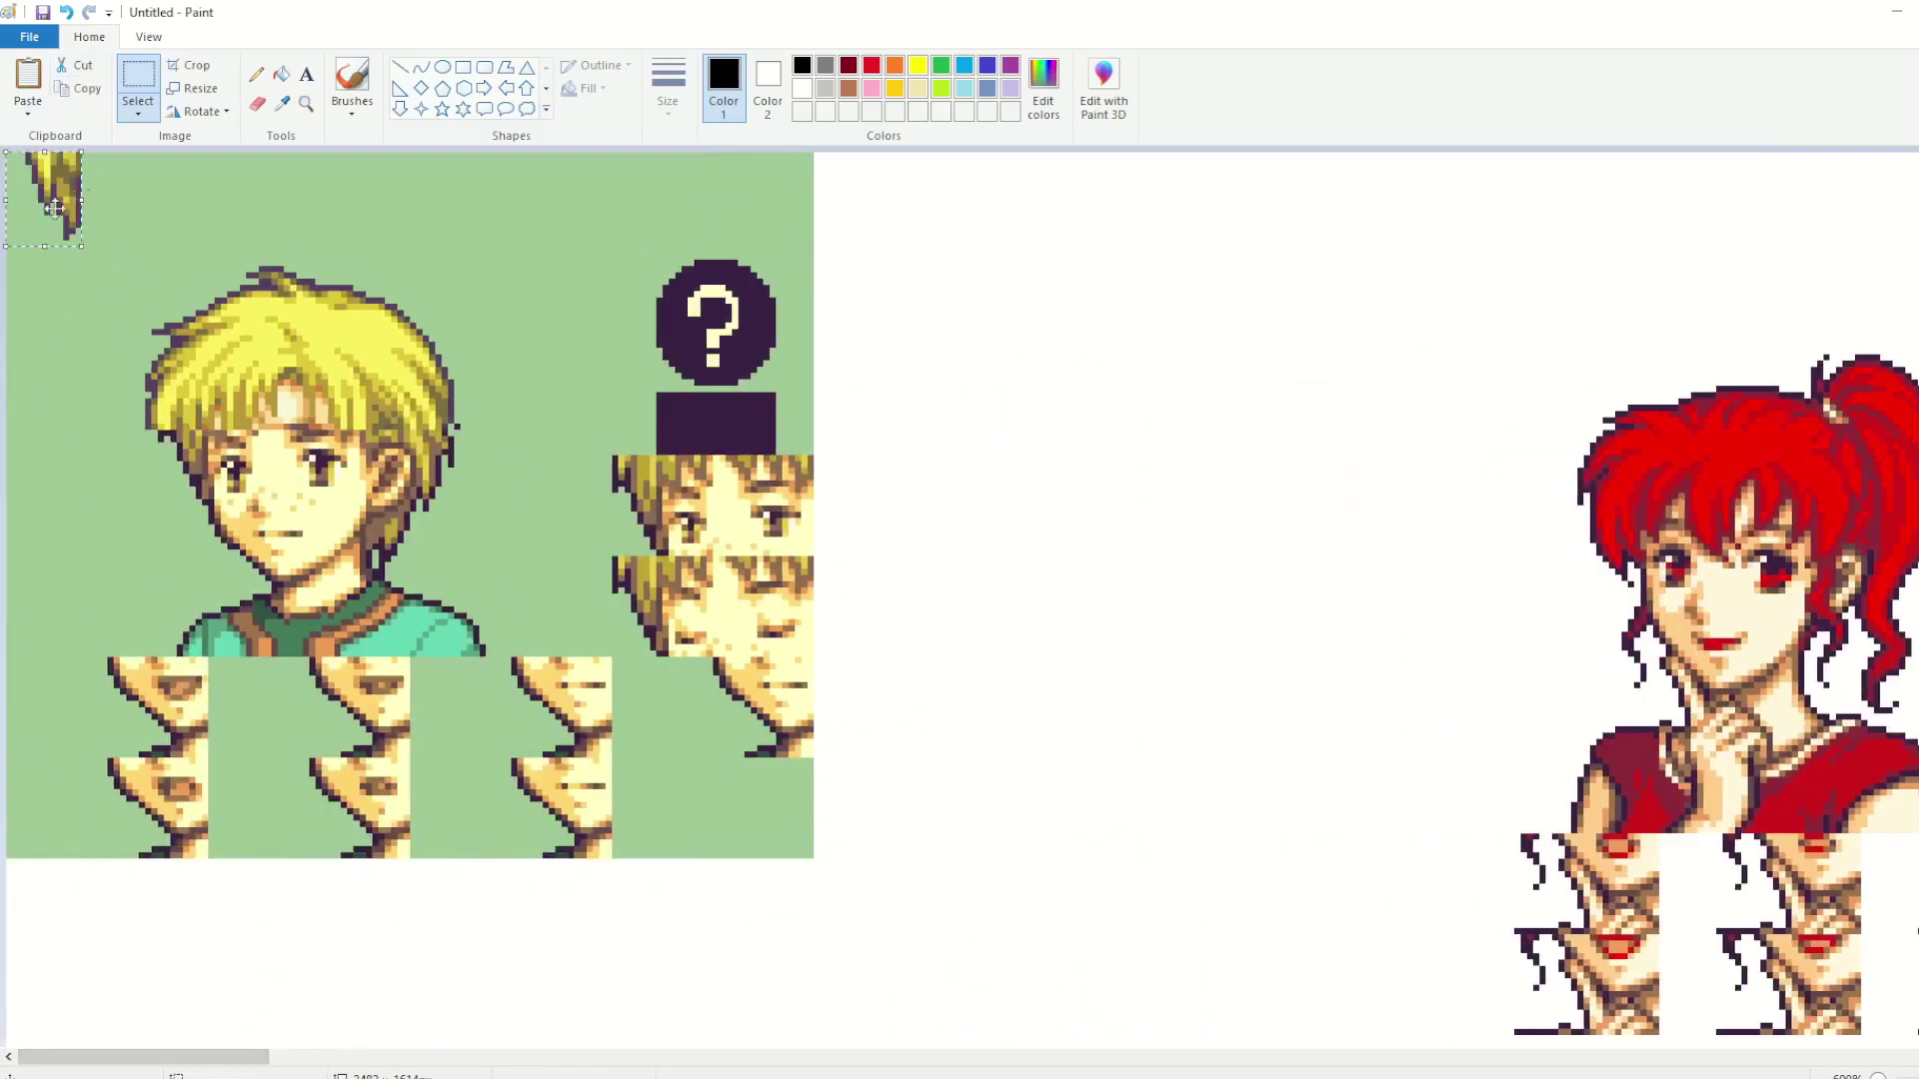
drag(53, 207, 151, 475)
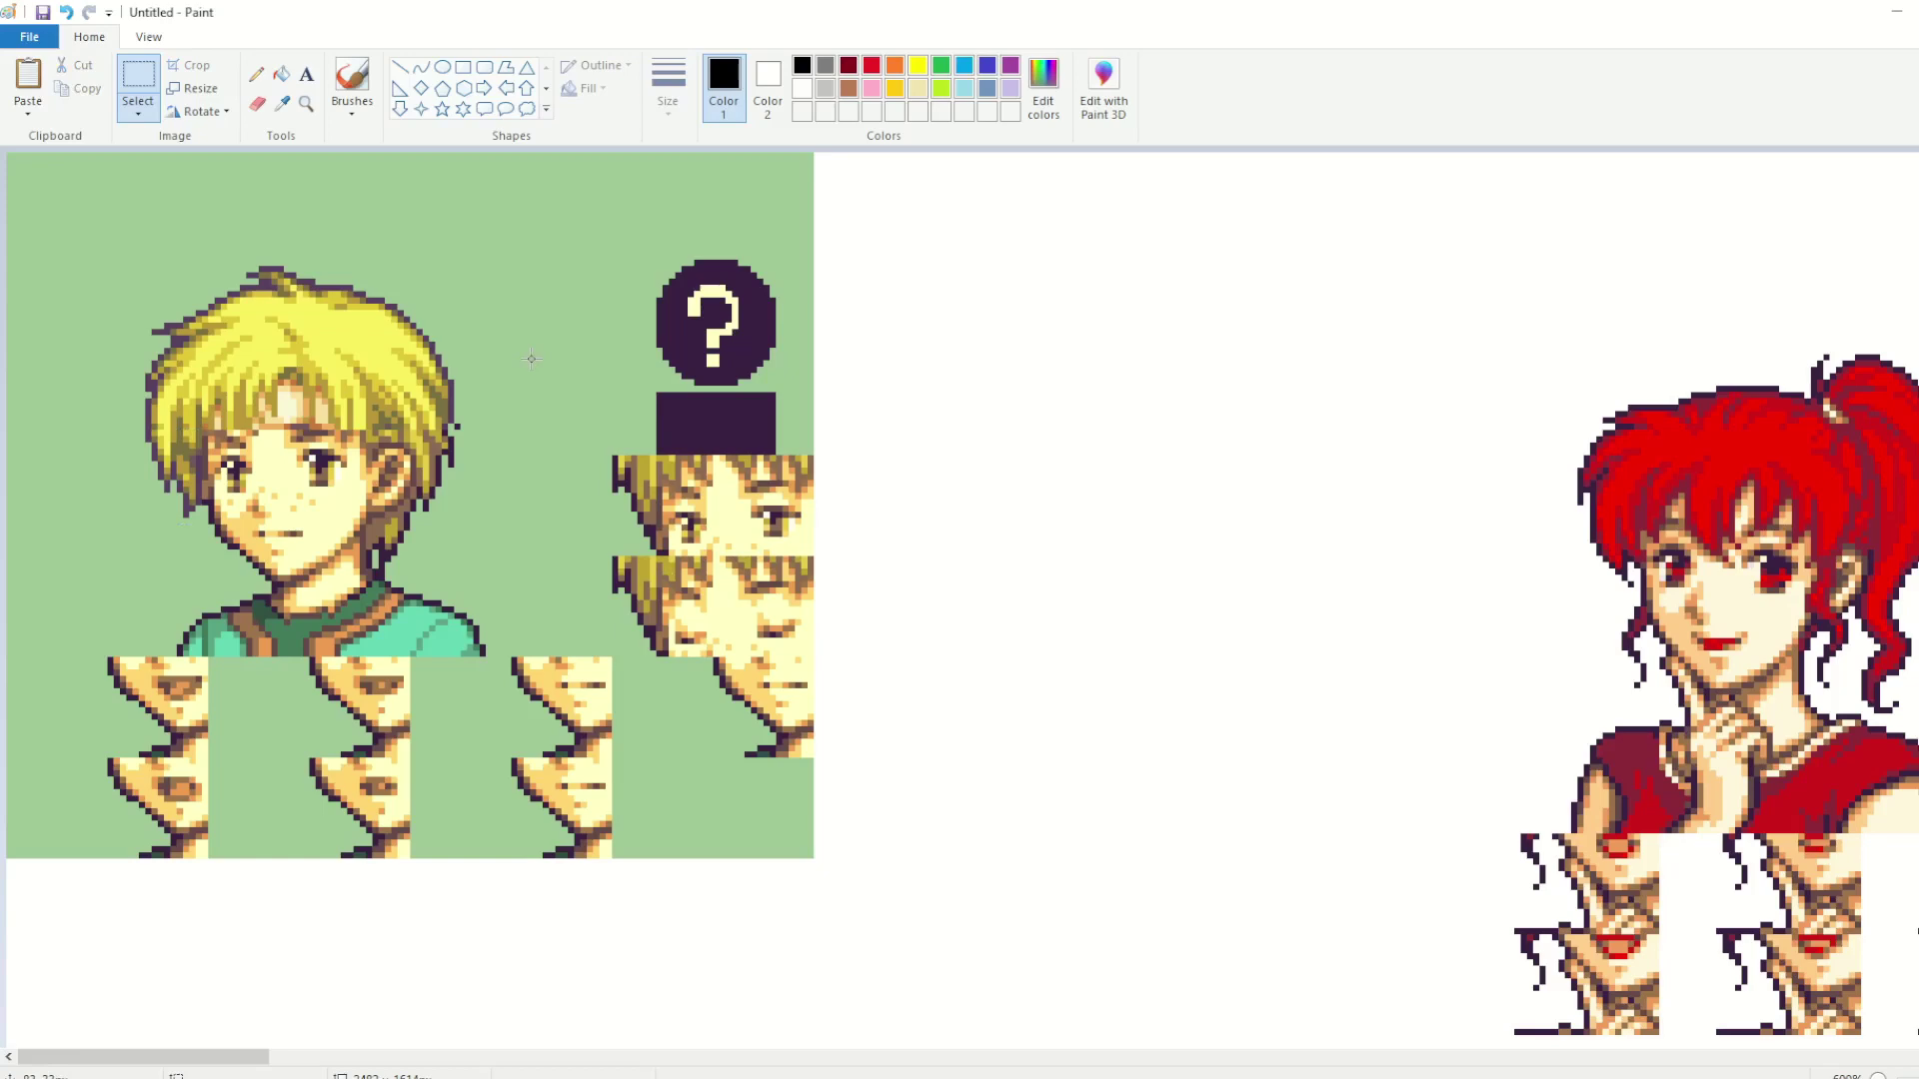
Step: Copy the small patch at the purple-cloaked man's eye beside the side lock and place it above the boy's matching eye
drag(200, 1060, 397, 1047)
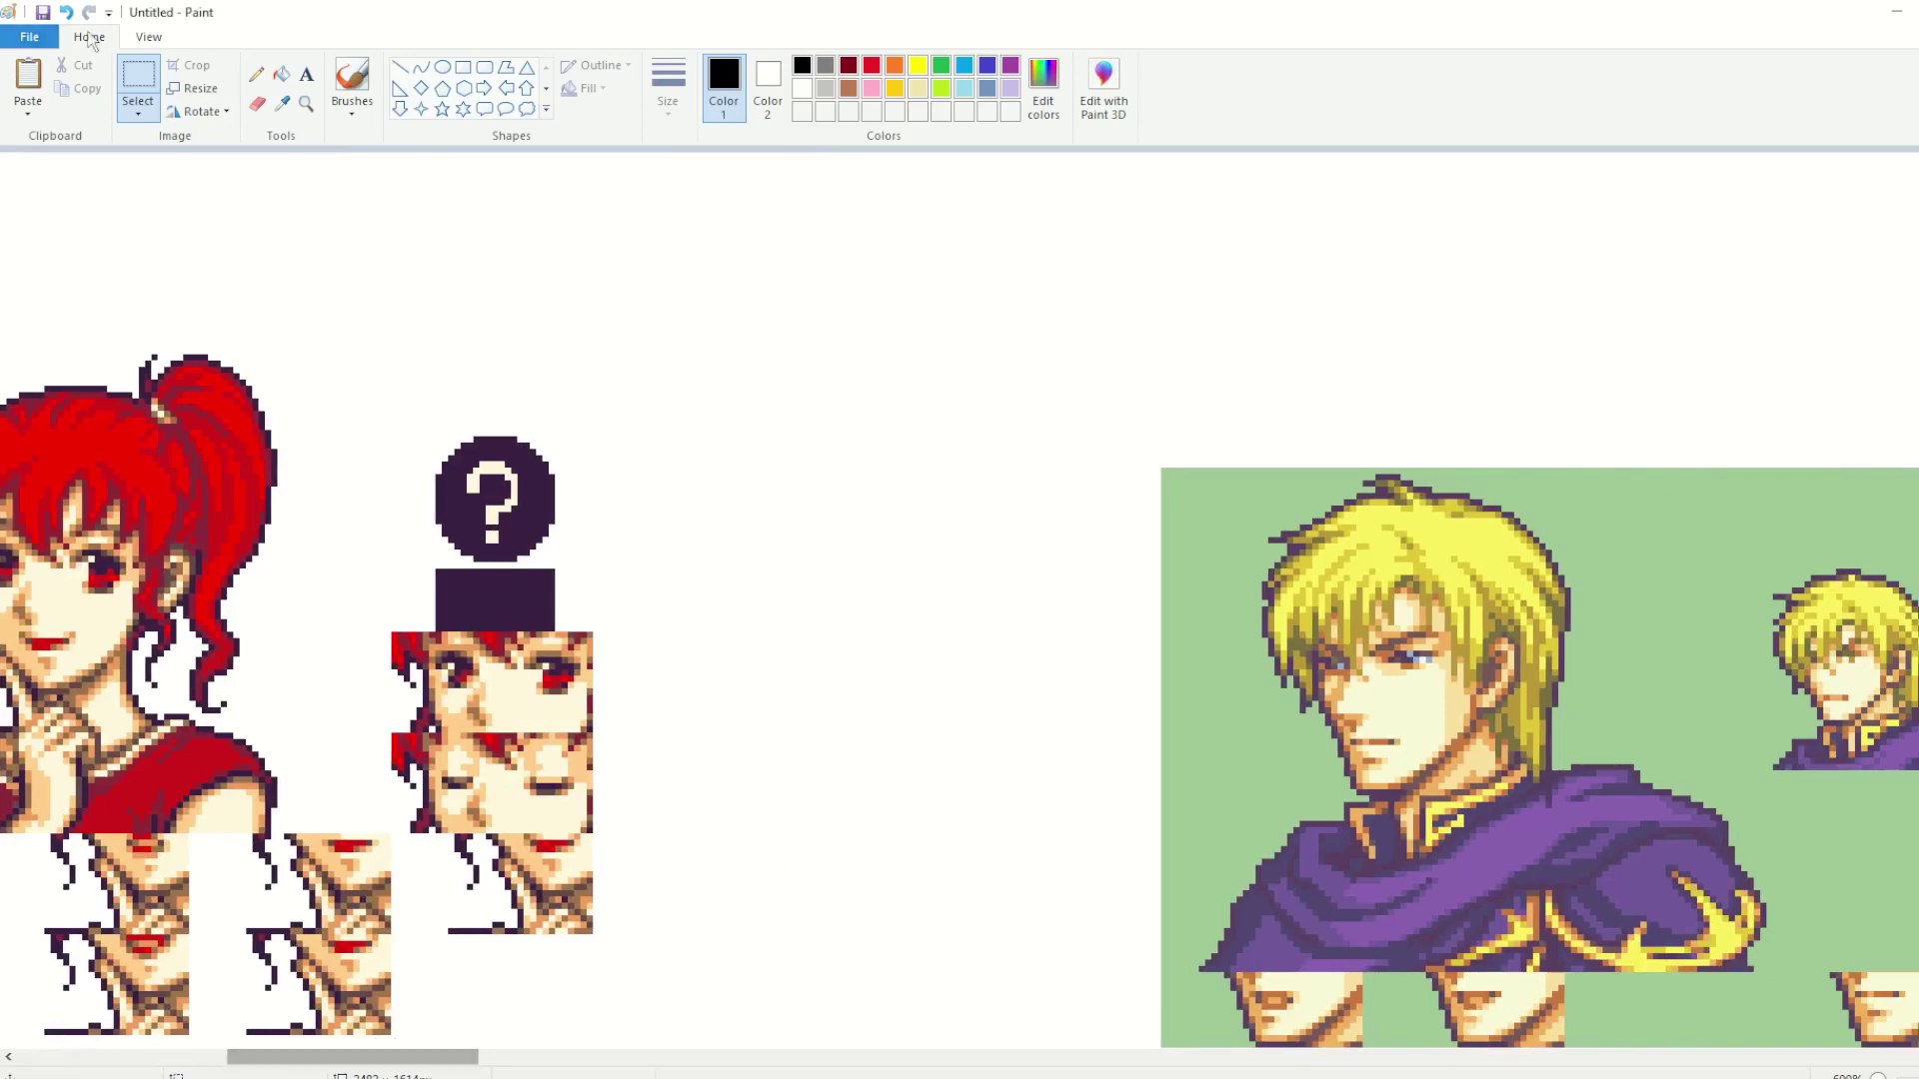
drag(1330, 642, 1372, 675)
click(1322, 674)
drag(409, 1057, 200, 1056)
key(ctrl+v)
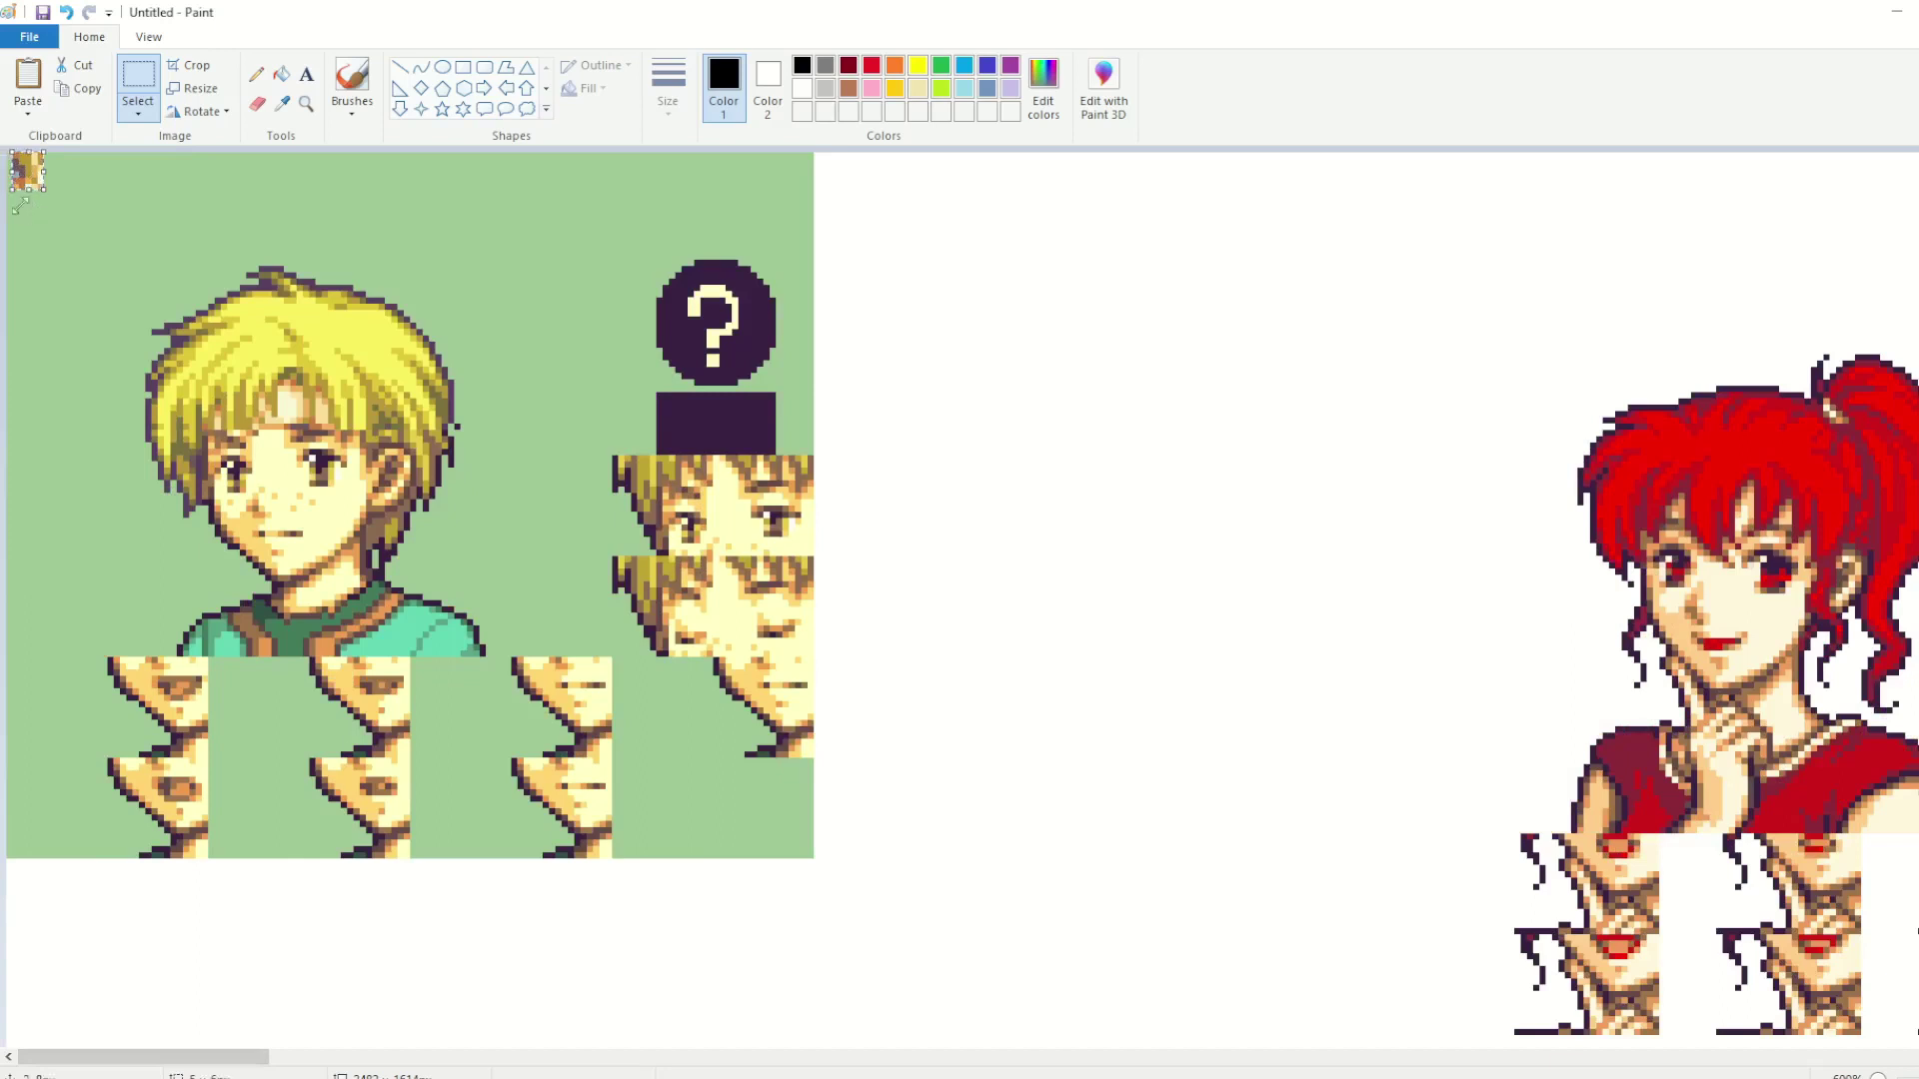
key(ctrl+z)
key(ctrl+v)
drag(22, 172, 248, 448)
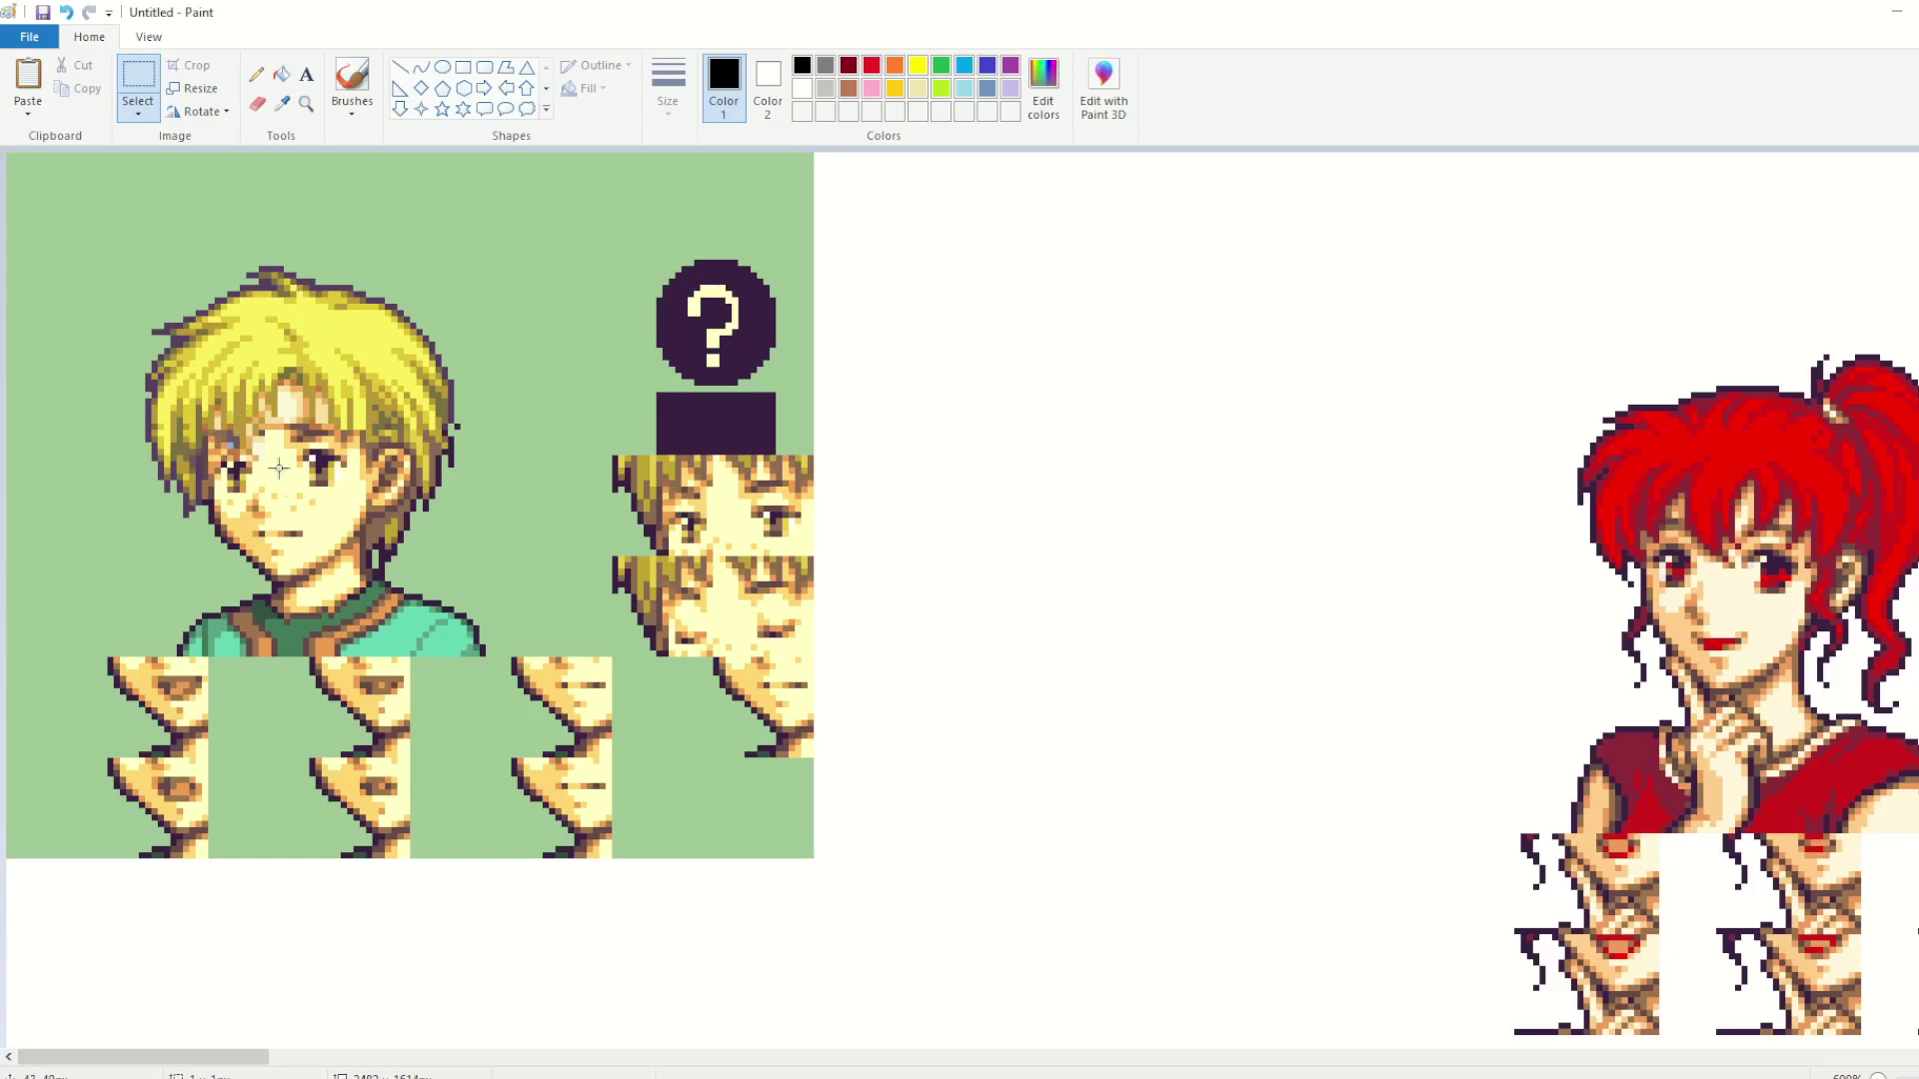
Step: Sample the pale skin colour and brush it over the forehead gap in the boy's fringe
click(284, 103)
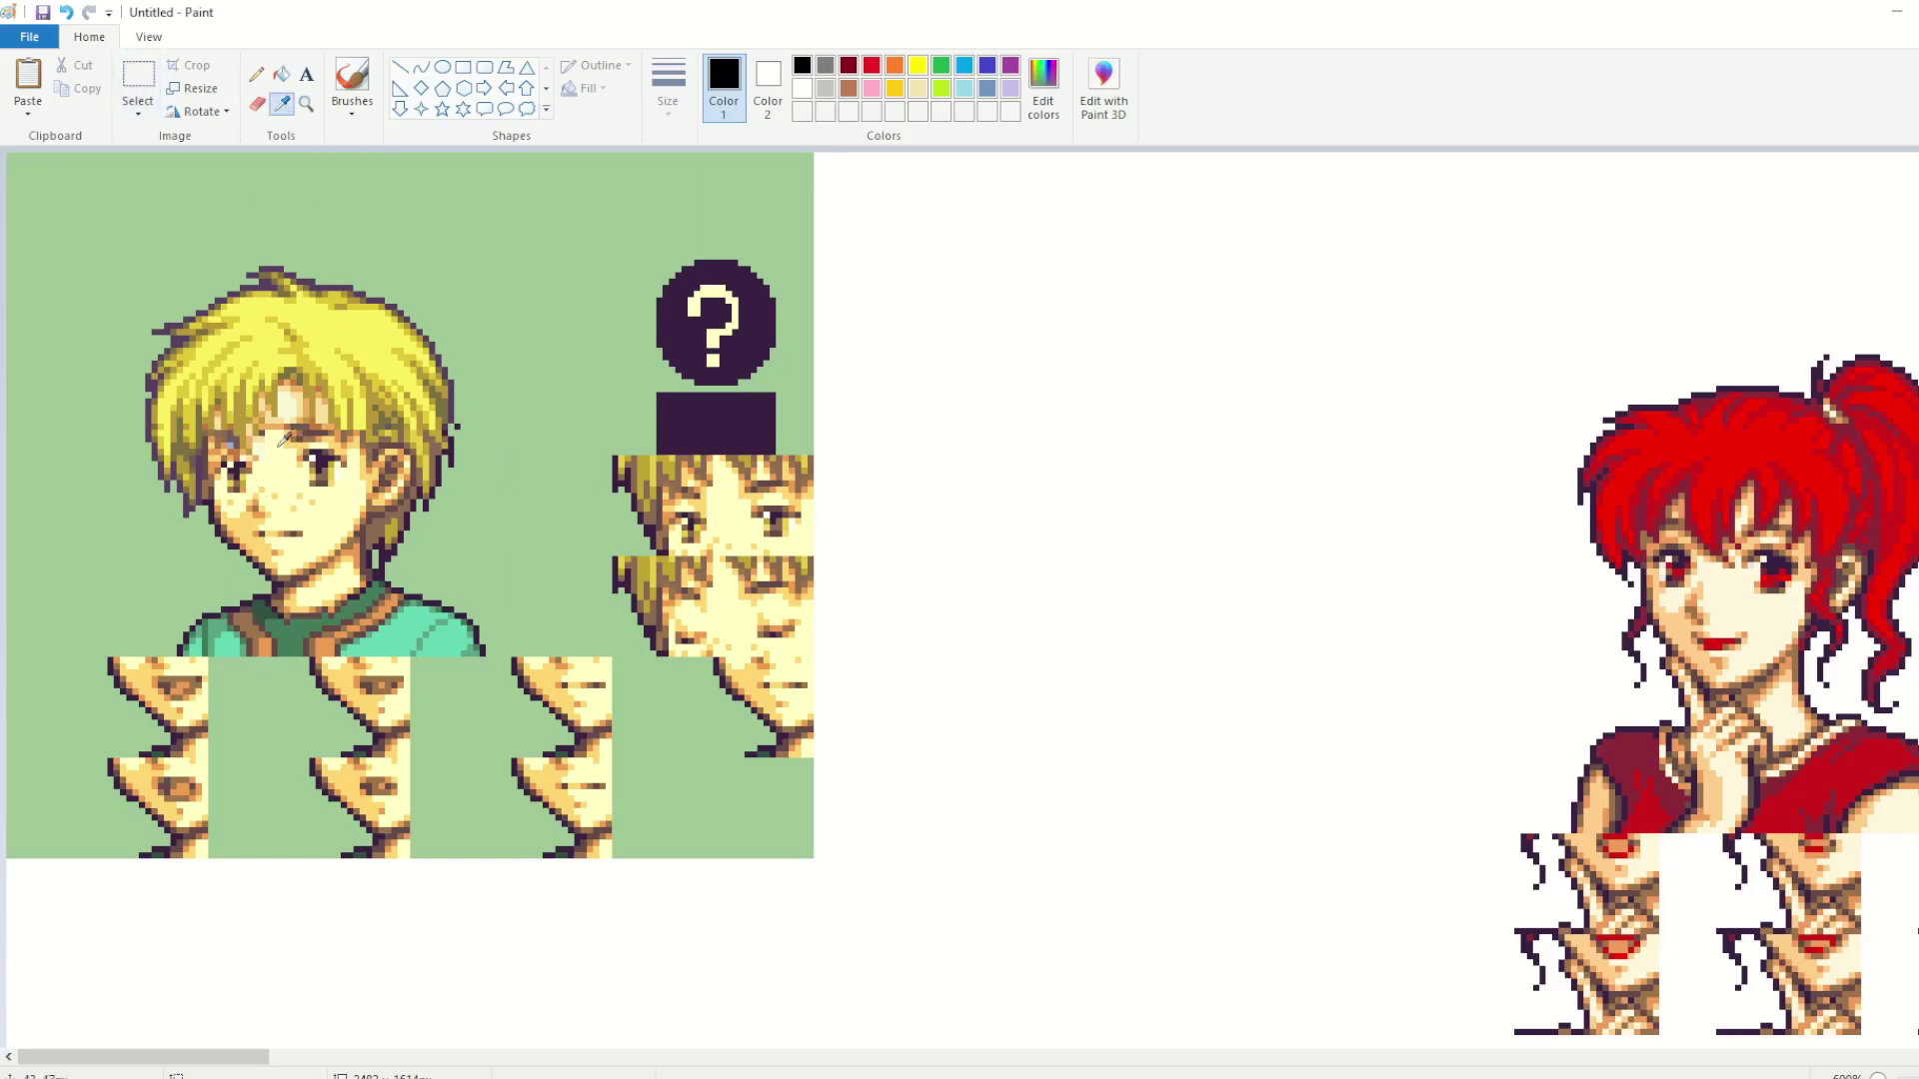
click(285, 408)
drag(288, 405, 272, 420)
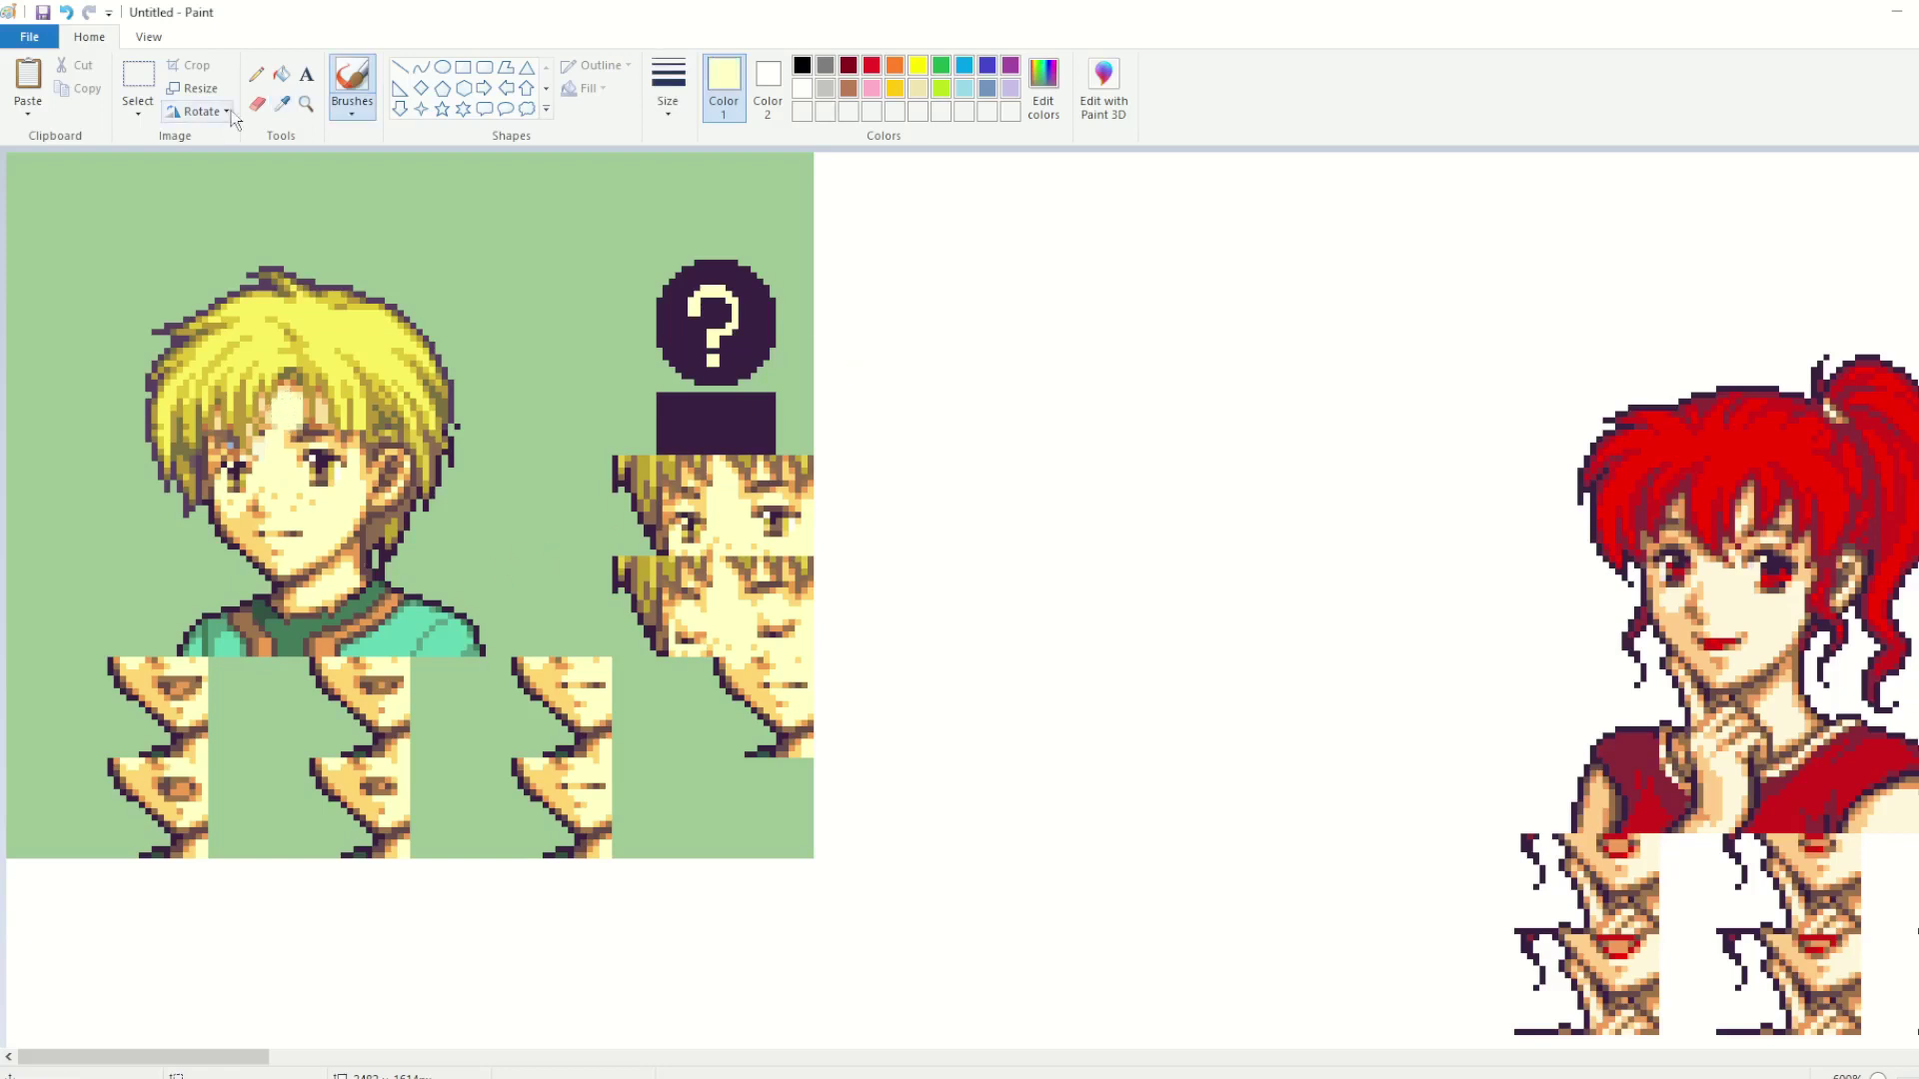
Step: Try to select the full width of the orange-haired girl's shoulders and blue collar
click(138, 80)
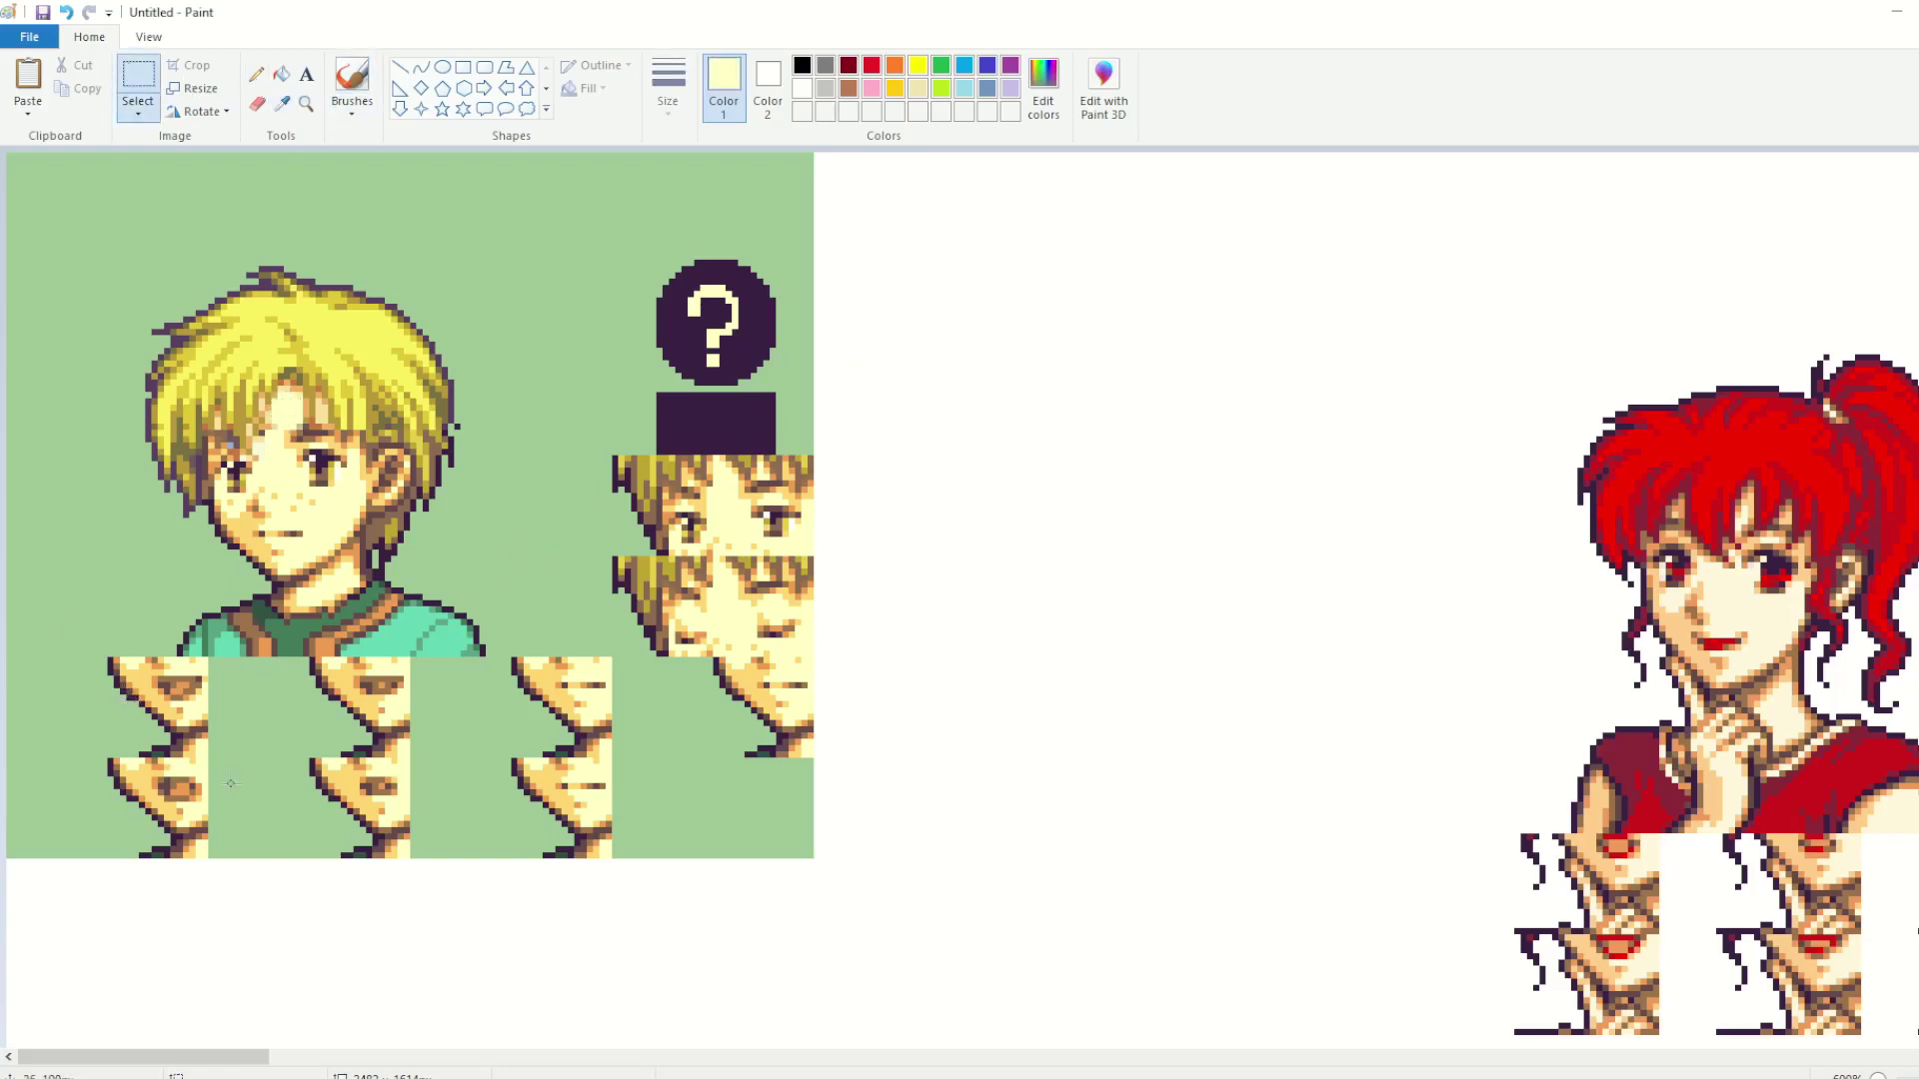
drag(167, 1045, 622, 968)
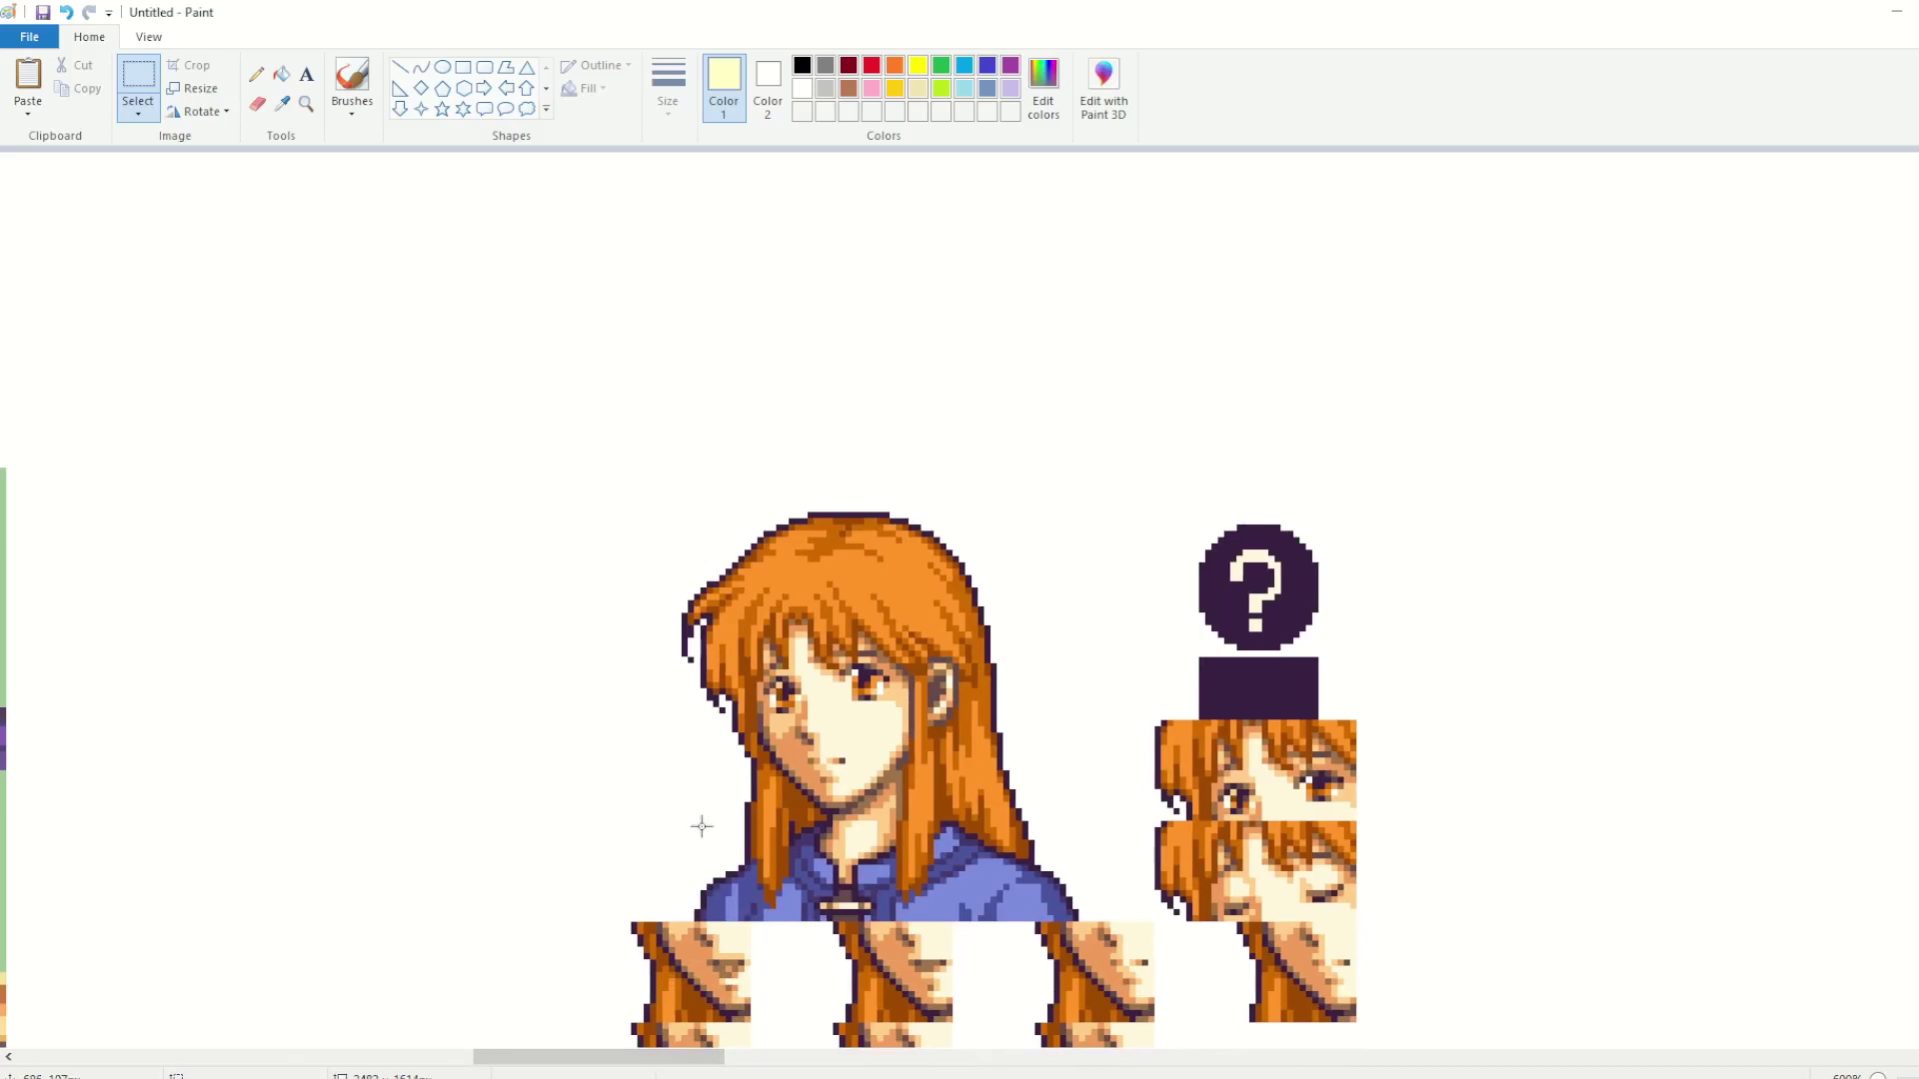
drag(697, 818, 1078, 920)
click(517, 865)
mouse_move(685, 818)
mouse_down()
mouse_move(833, 915)
mouse_move(767, 915)
mouse_move(1075, 918)
mouse_up()
click(624, 860)
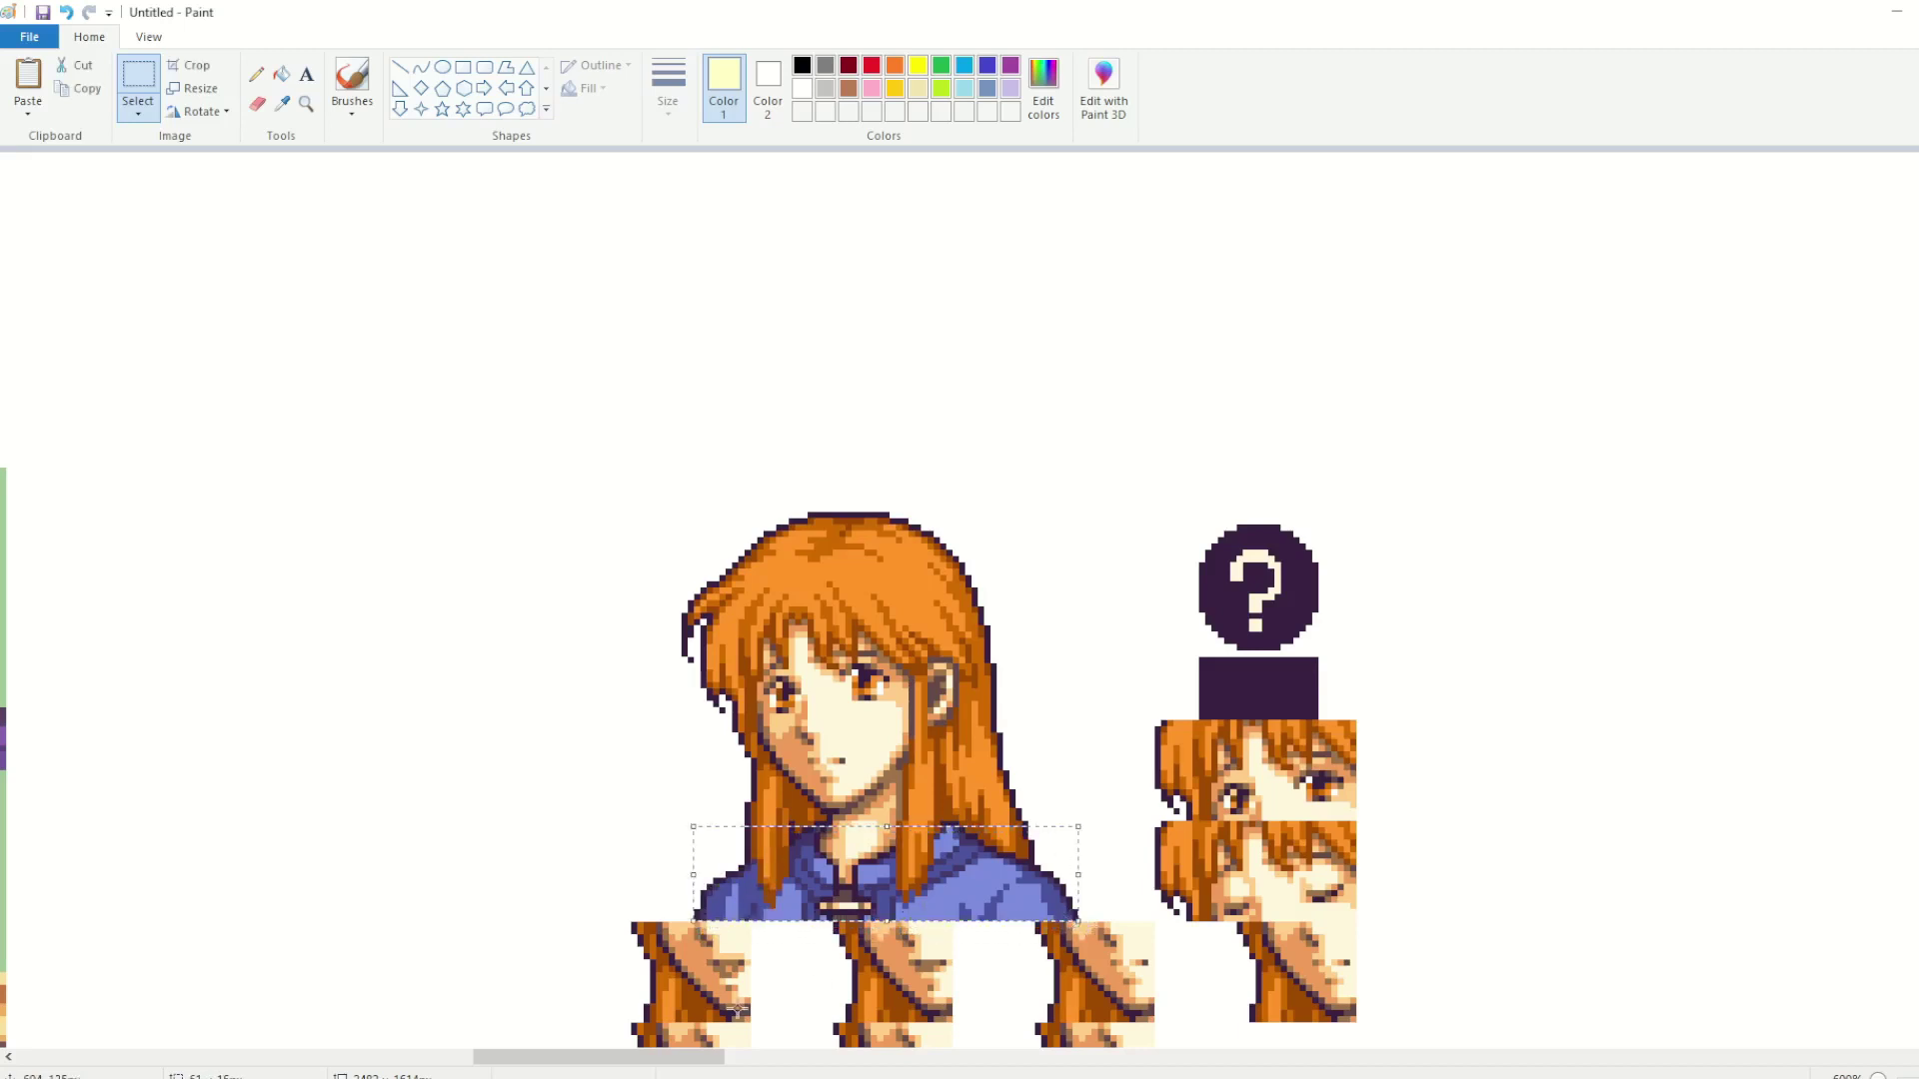
click(595, 835)
drag(691, 829, 1072, 925)
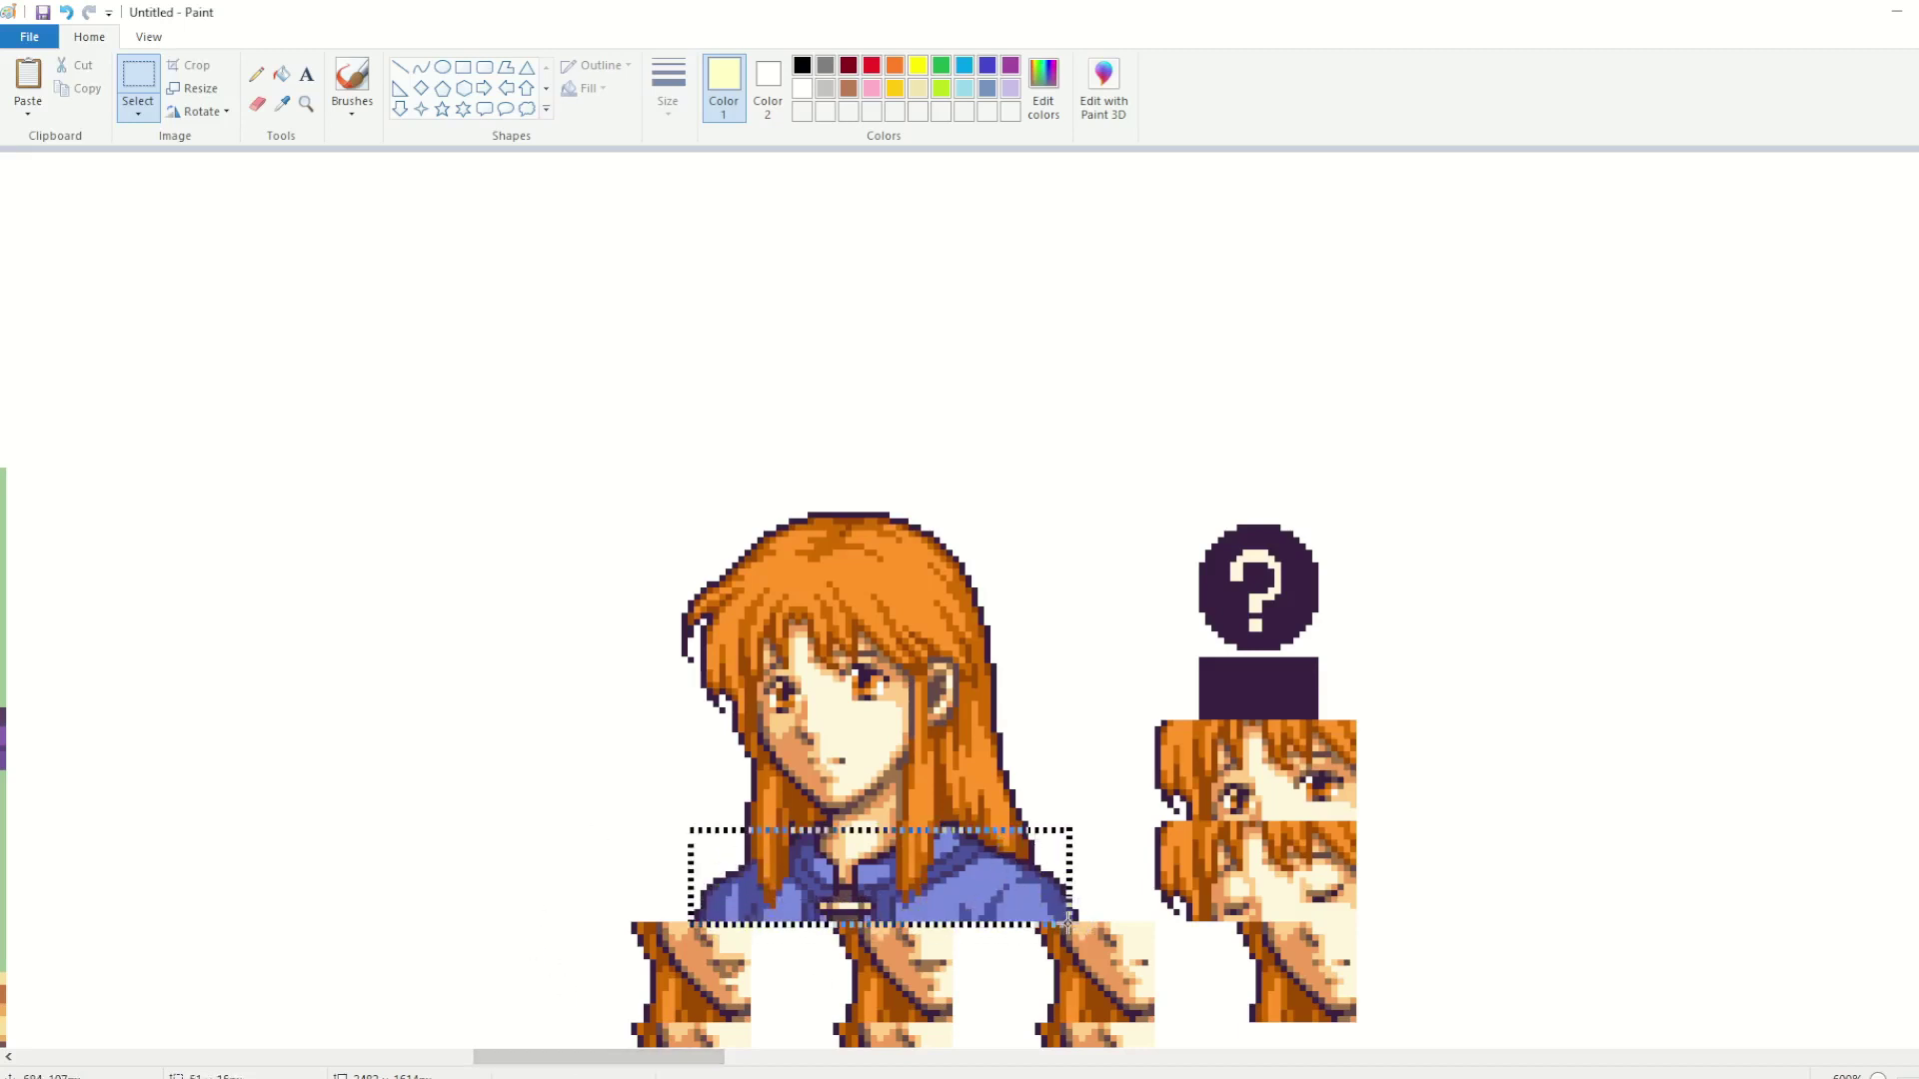
click(588, 865)
drag(696, 840, 1075, 924)
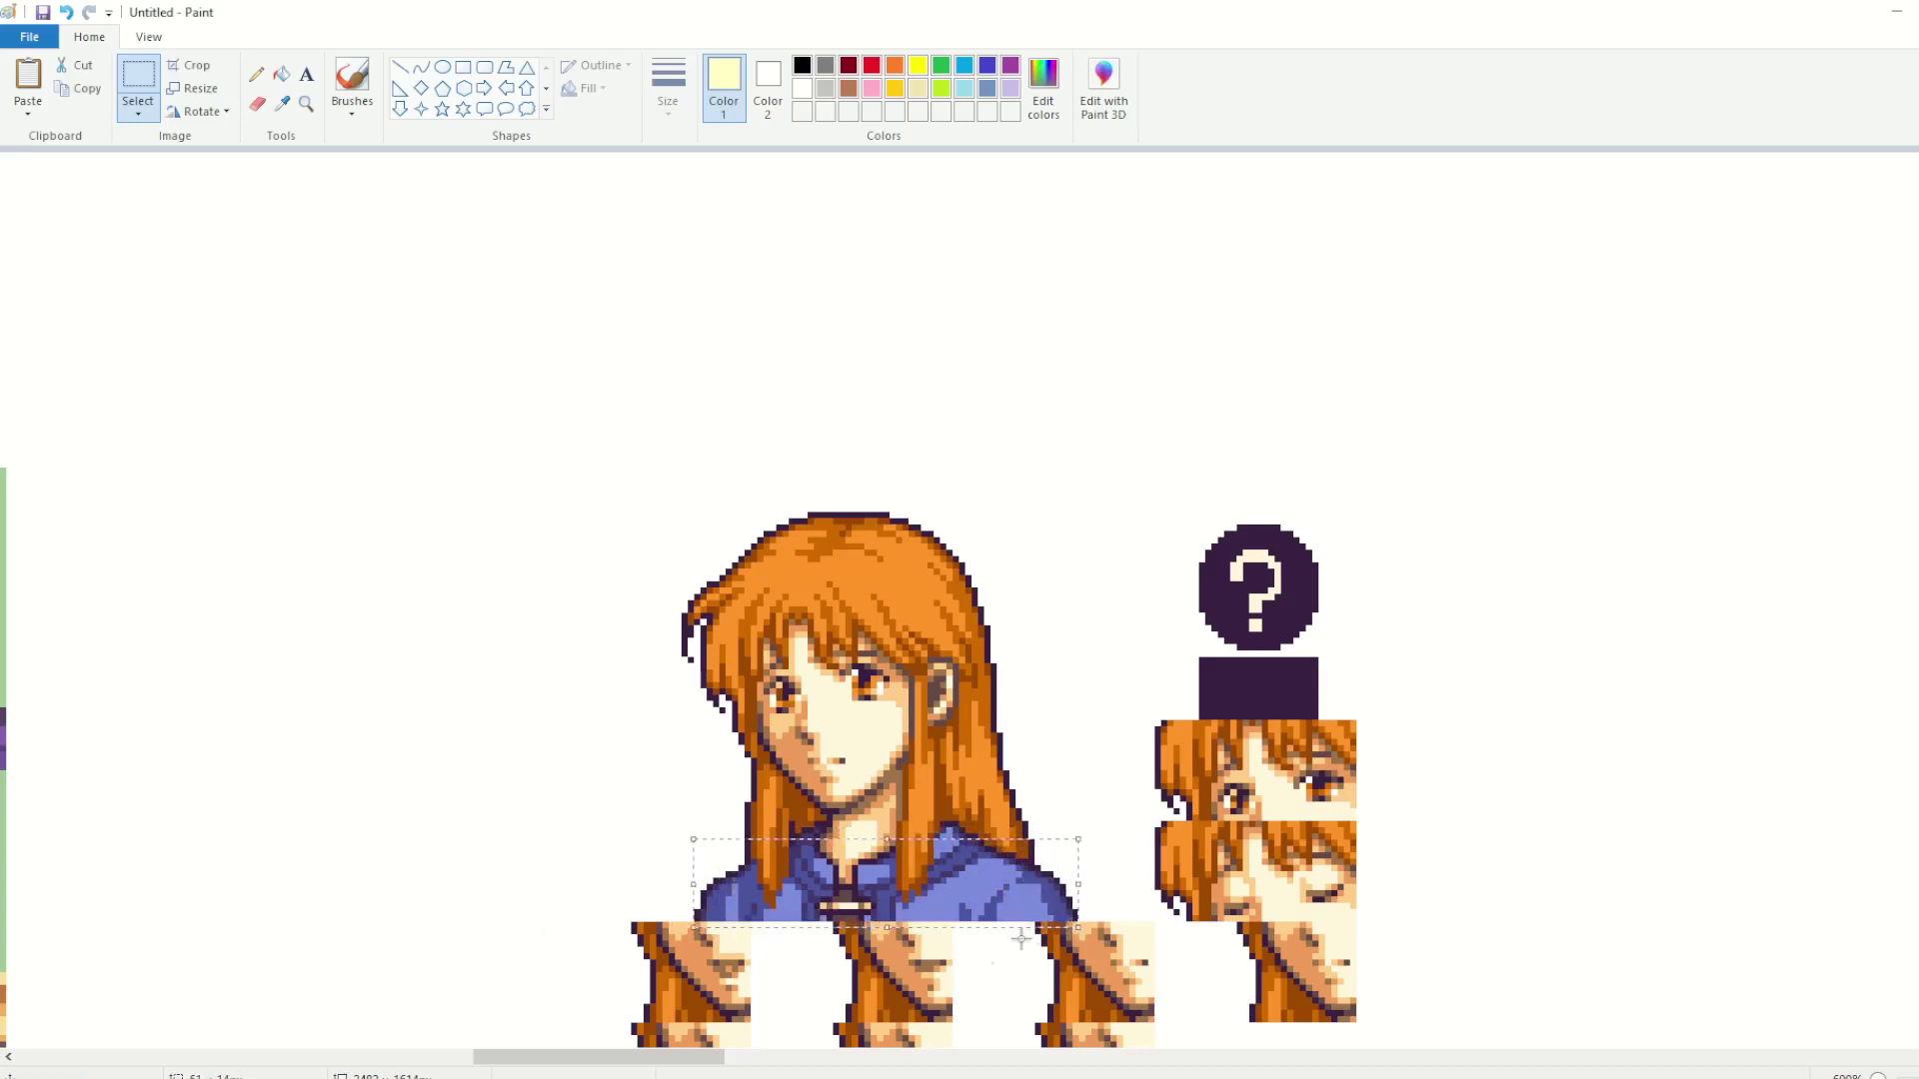
click(662, 806)
Step: Copy the orange-haired girl's blue shoulder beneath her front hair strand and place it over the boy's matching shoulder
drag(686, 822, 678, 910)
click(699, 825)
mouse_move(698, 824)
mouse_down()
mouse_move(828, 893)
mouse_move(824, 918)
mouse_up()
drag(610, 1056, 118, 935)
key(ctrl+v)
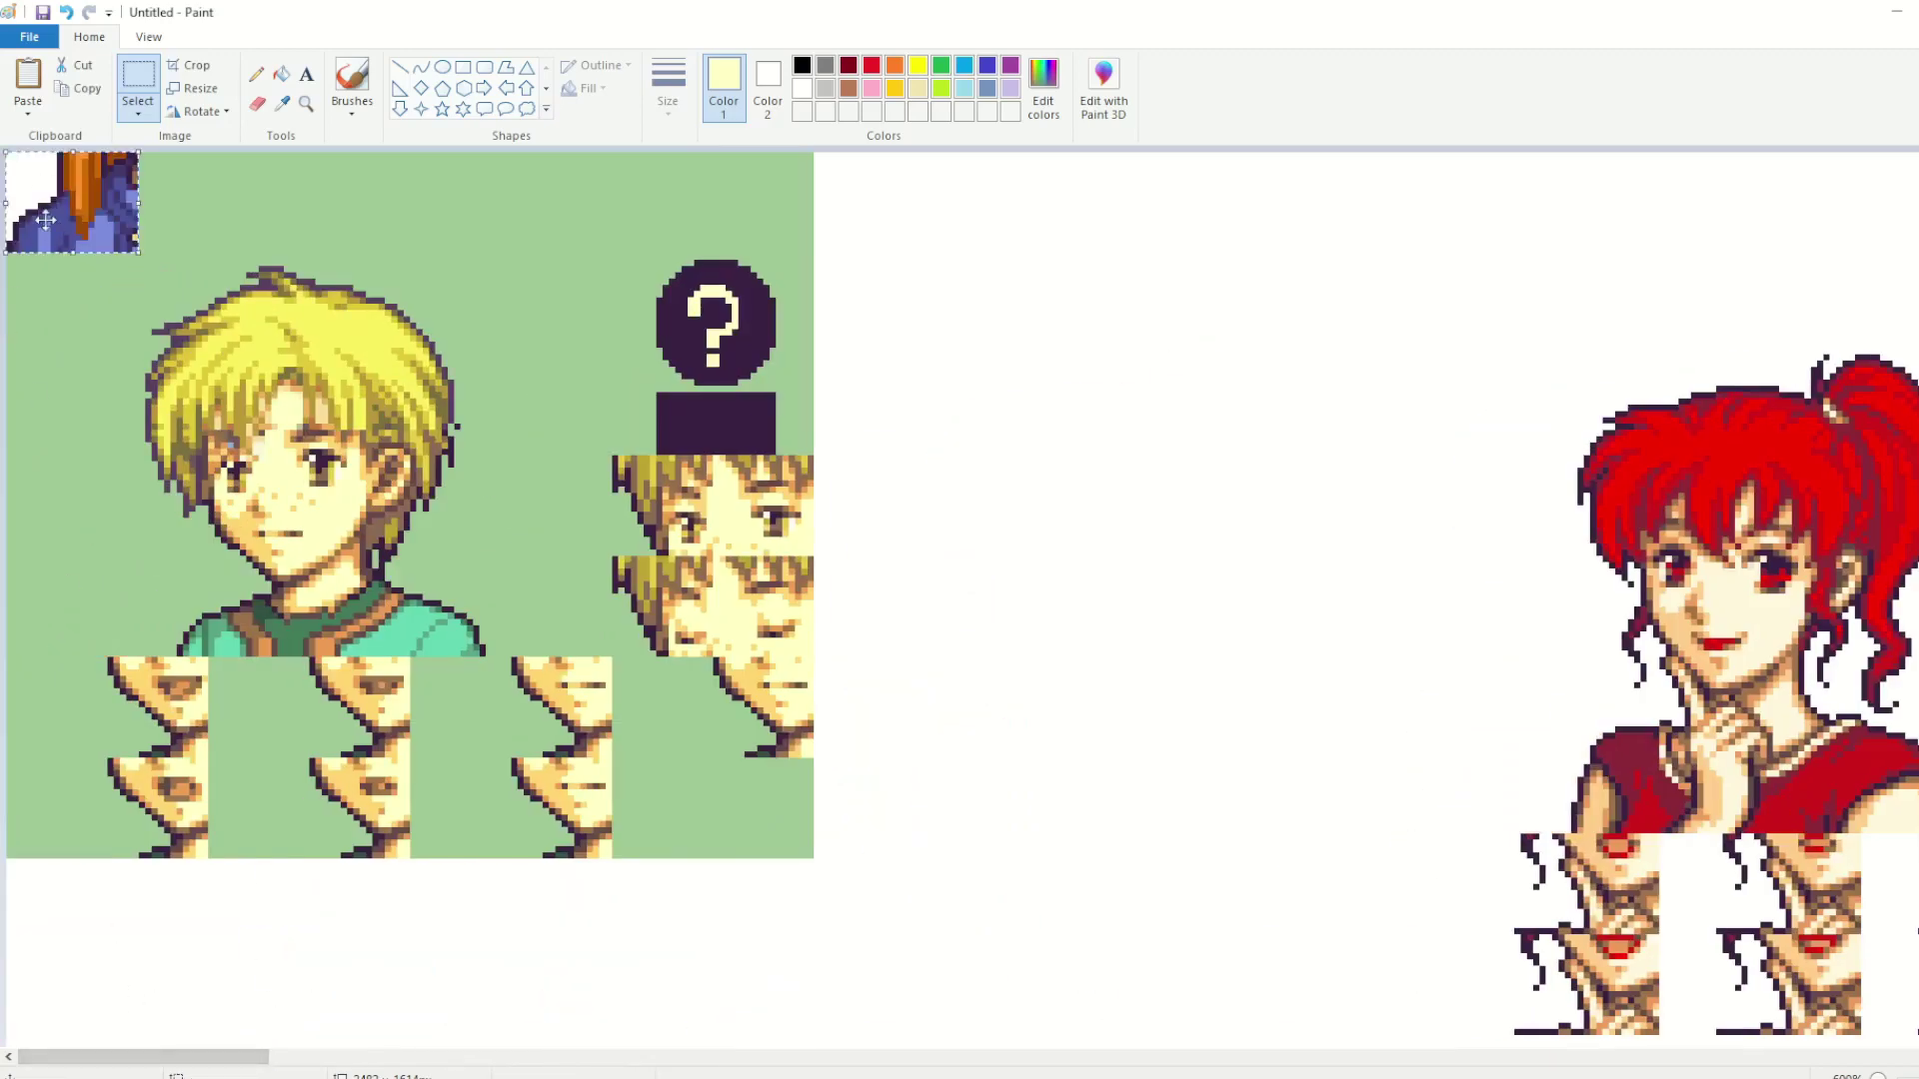
drag(43, 214, 208, 629)
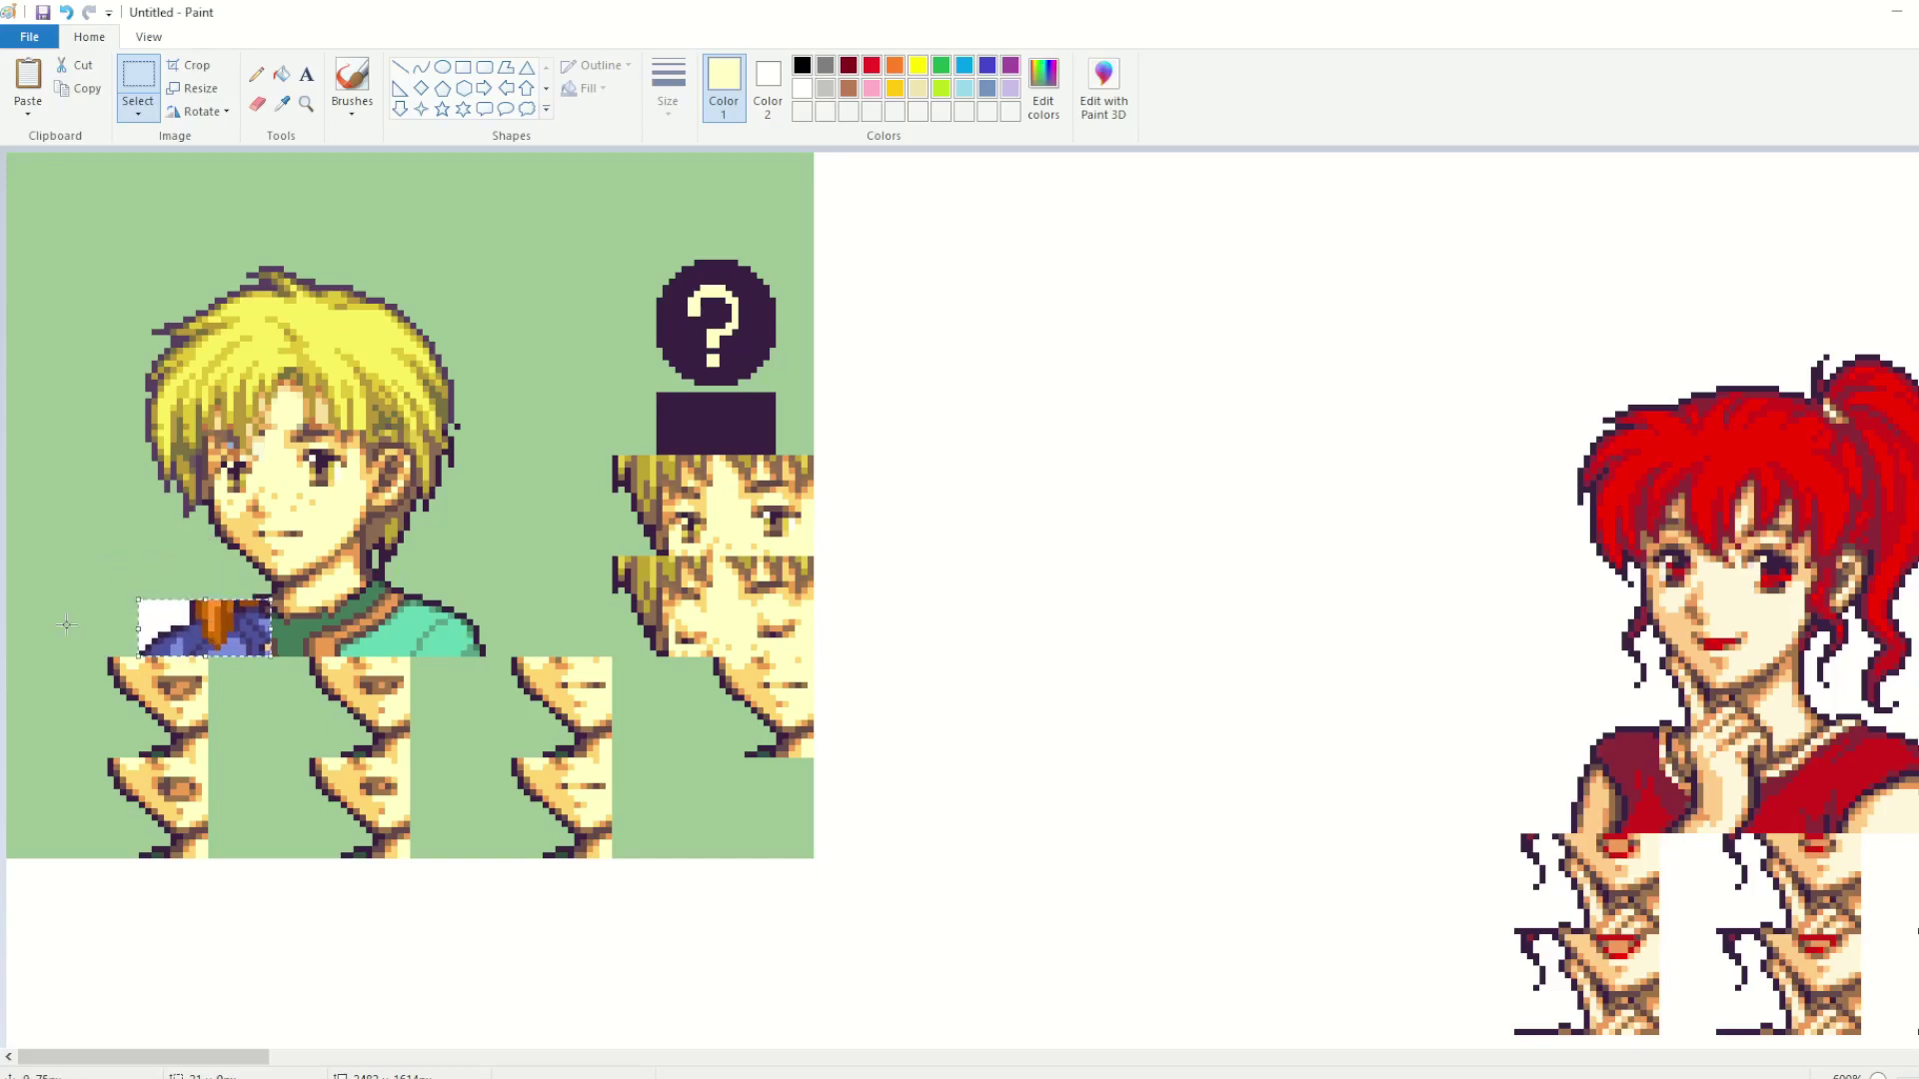
click(66, 624)
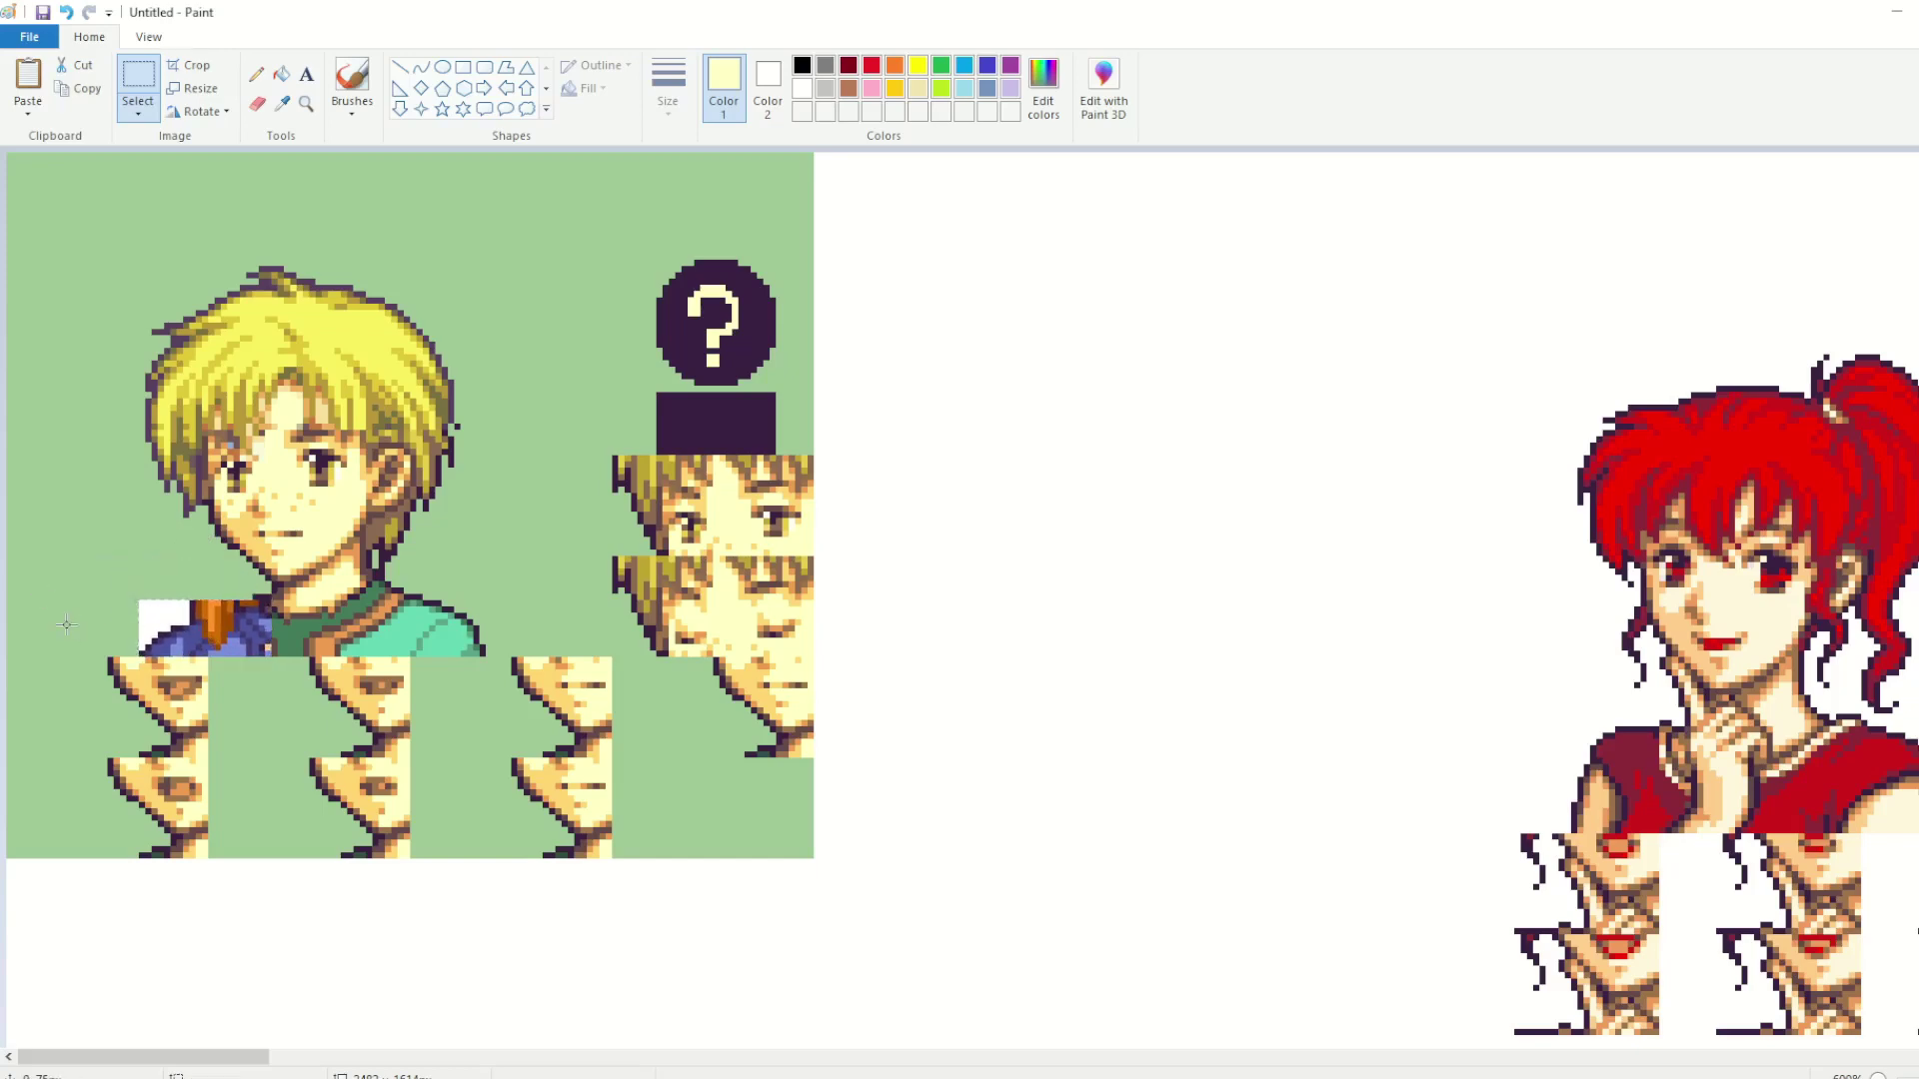
Step: Sample the green background and fill the white area beside the pasted blue shoulder with it
click(283, 104)
click(76, 616)
click(282, 74)
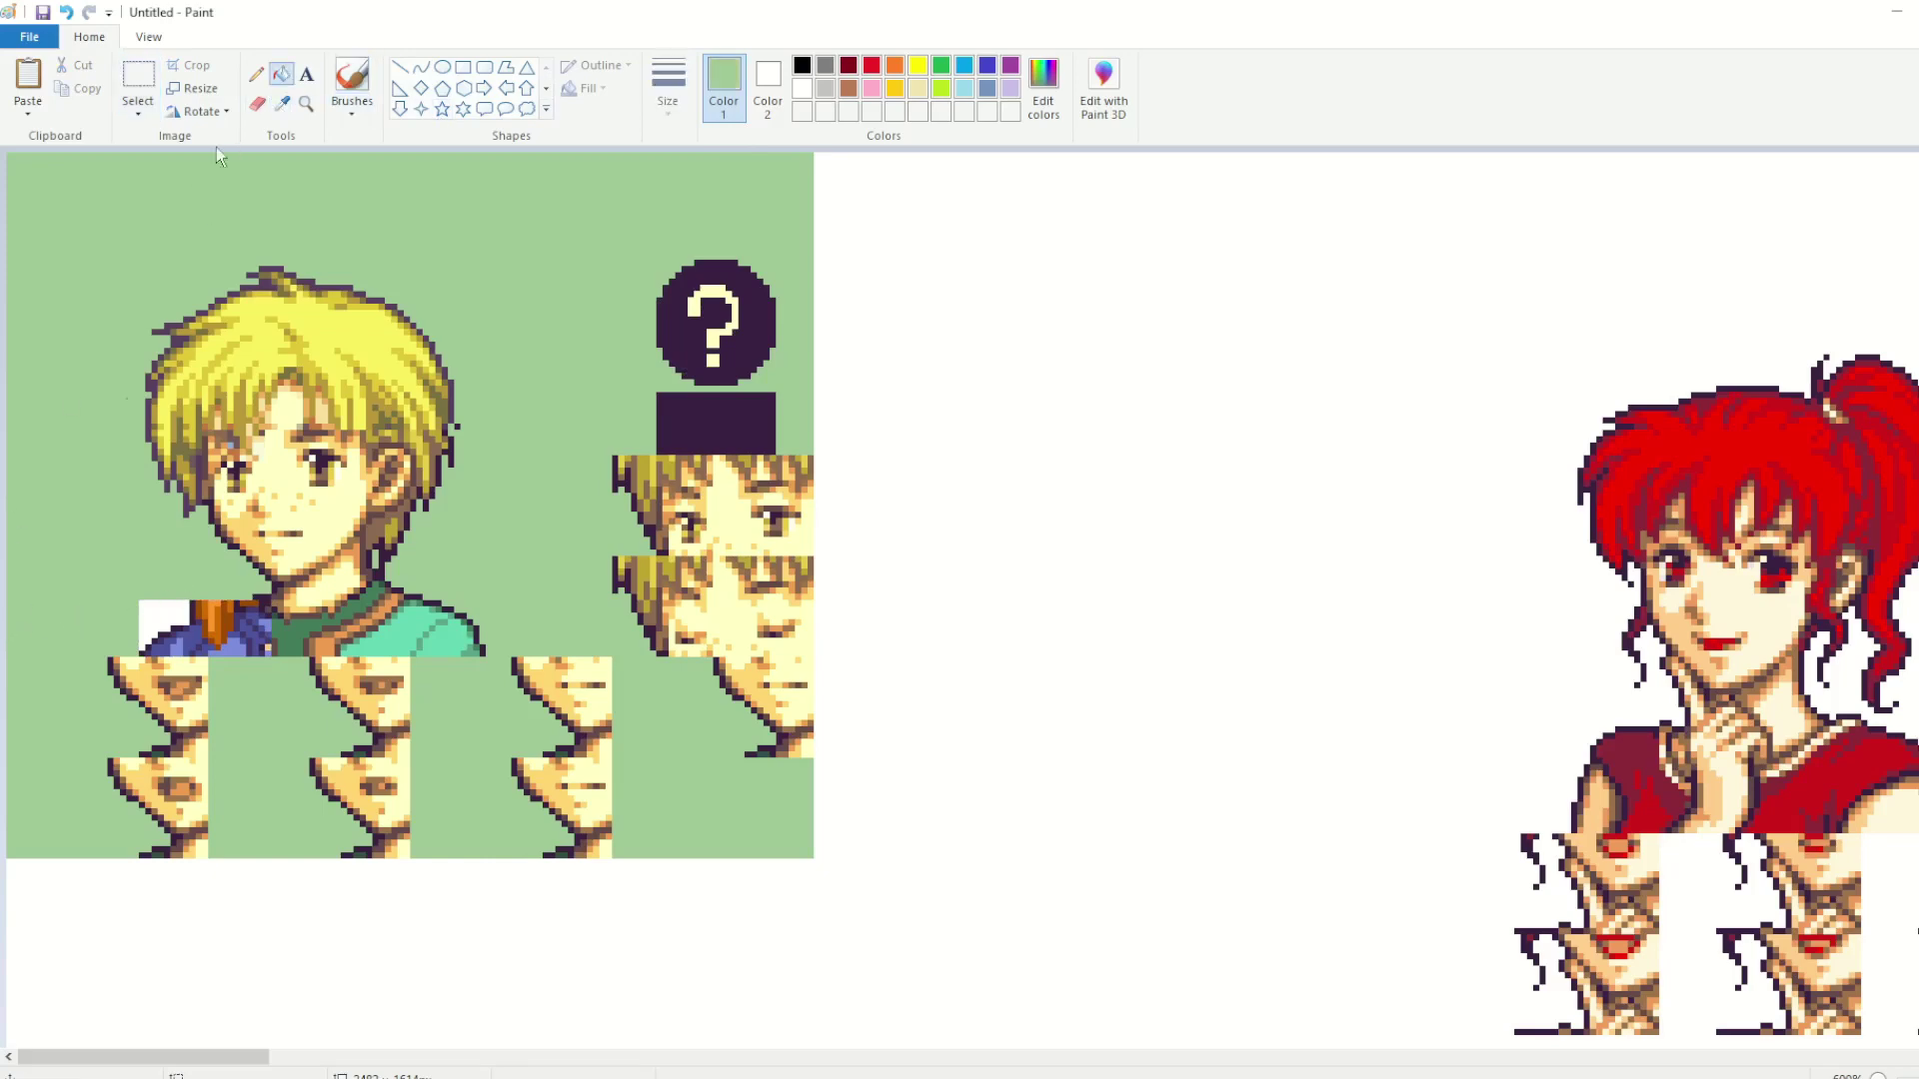
click(164, 611)
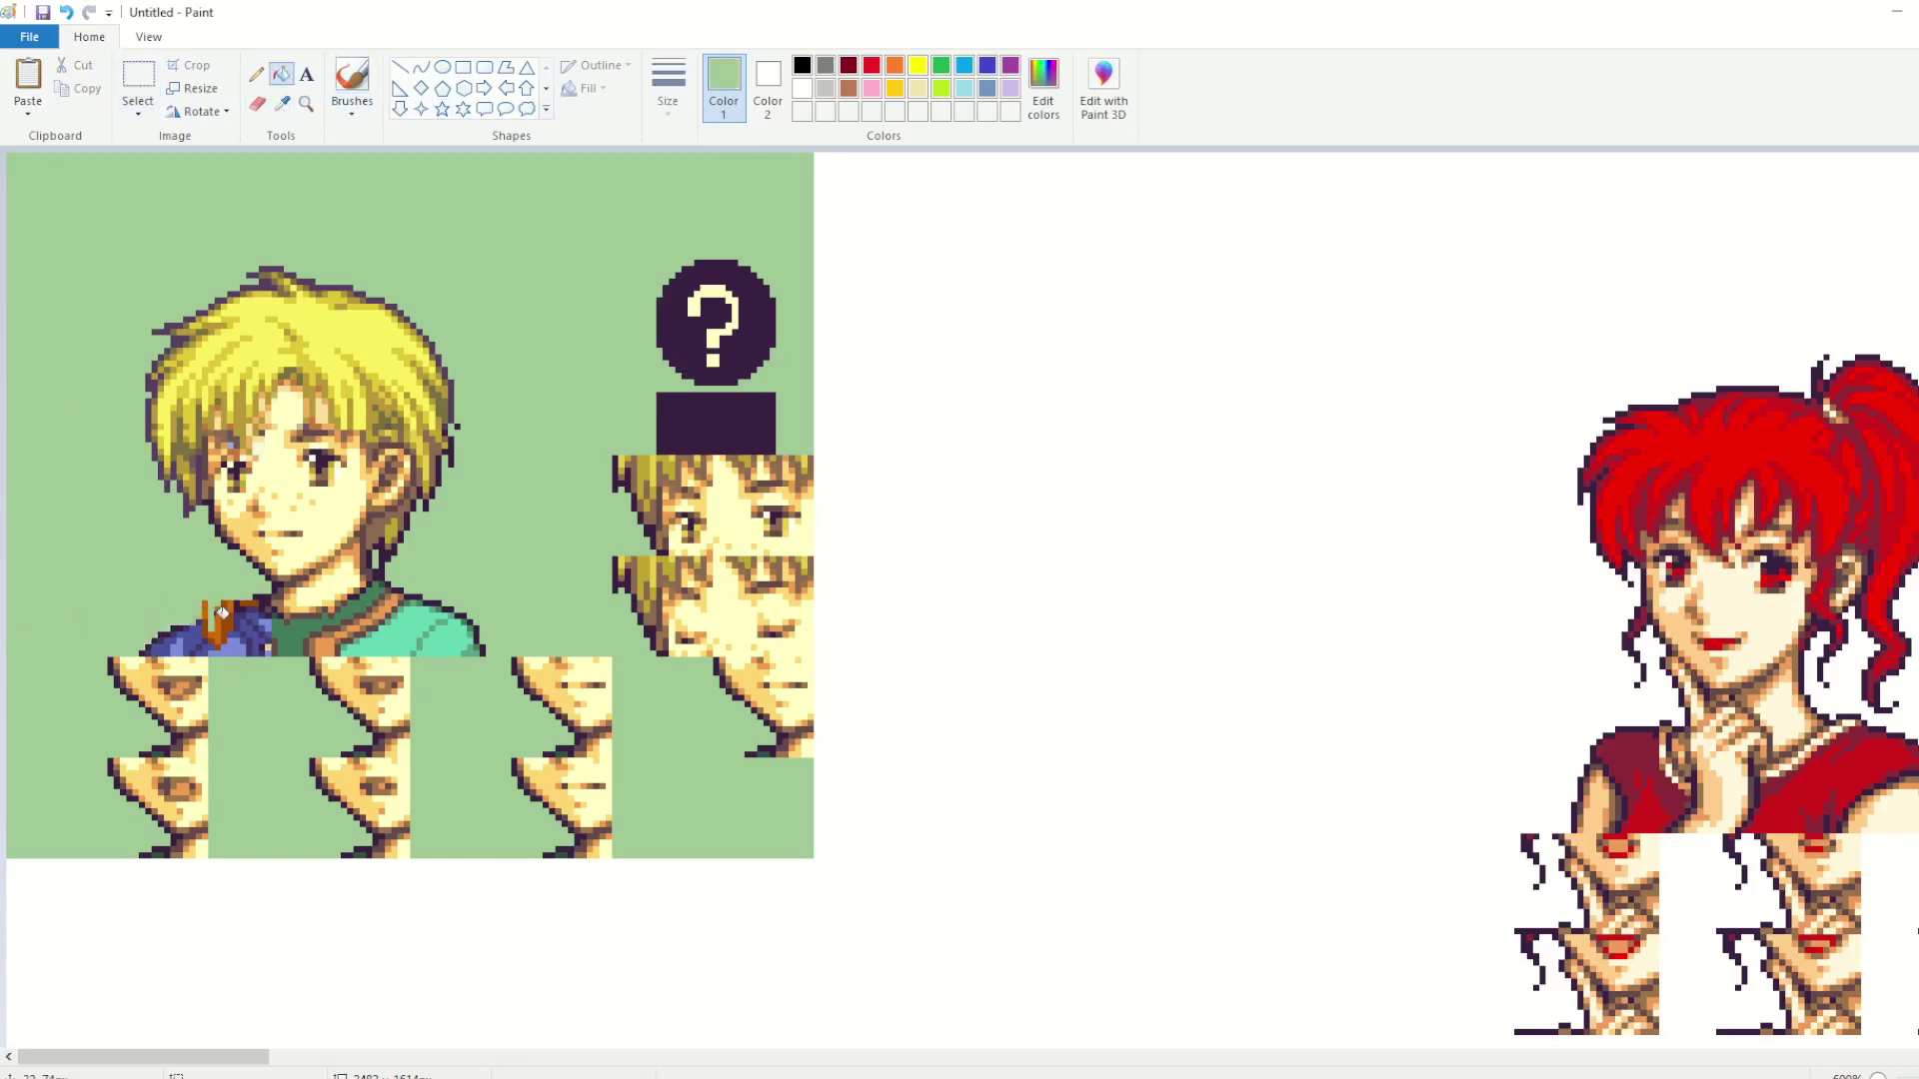
Step: Fill the leftover orange hair strand on the blue shoulder with the background green
click(206, 617)
click(217, 620)
click(227, 617)
click(66, 12)
click(214, 625)
click(228, 606)
Step: Complete the shoulder's outline in the sampled dark outline colour and fill the green gap below it with the tunic's dark blue
click(256, 74)
click(282, 103)
click(180, 626)
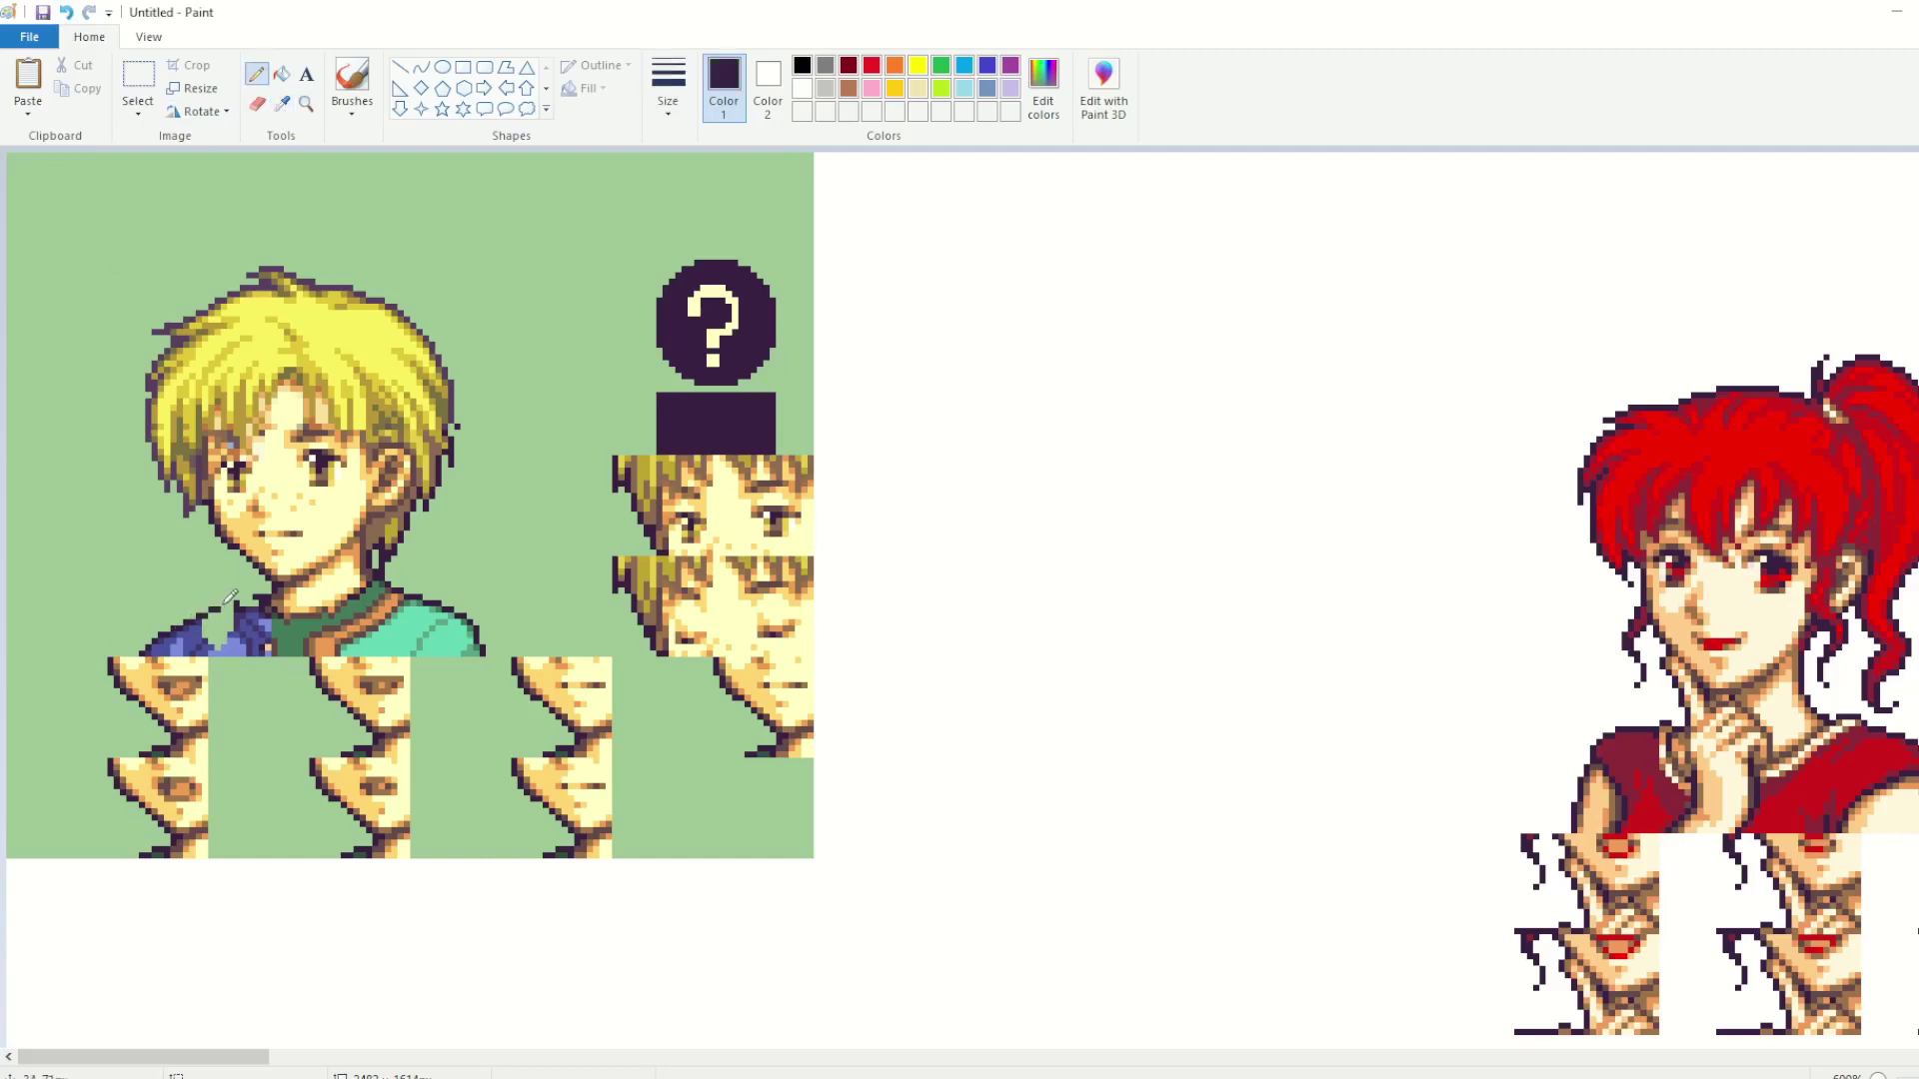
click(276, 100)
click(200, 627)
click(278, 77)
click(221, 624)
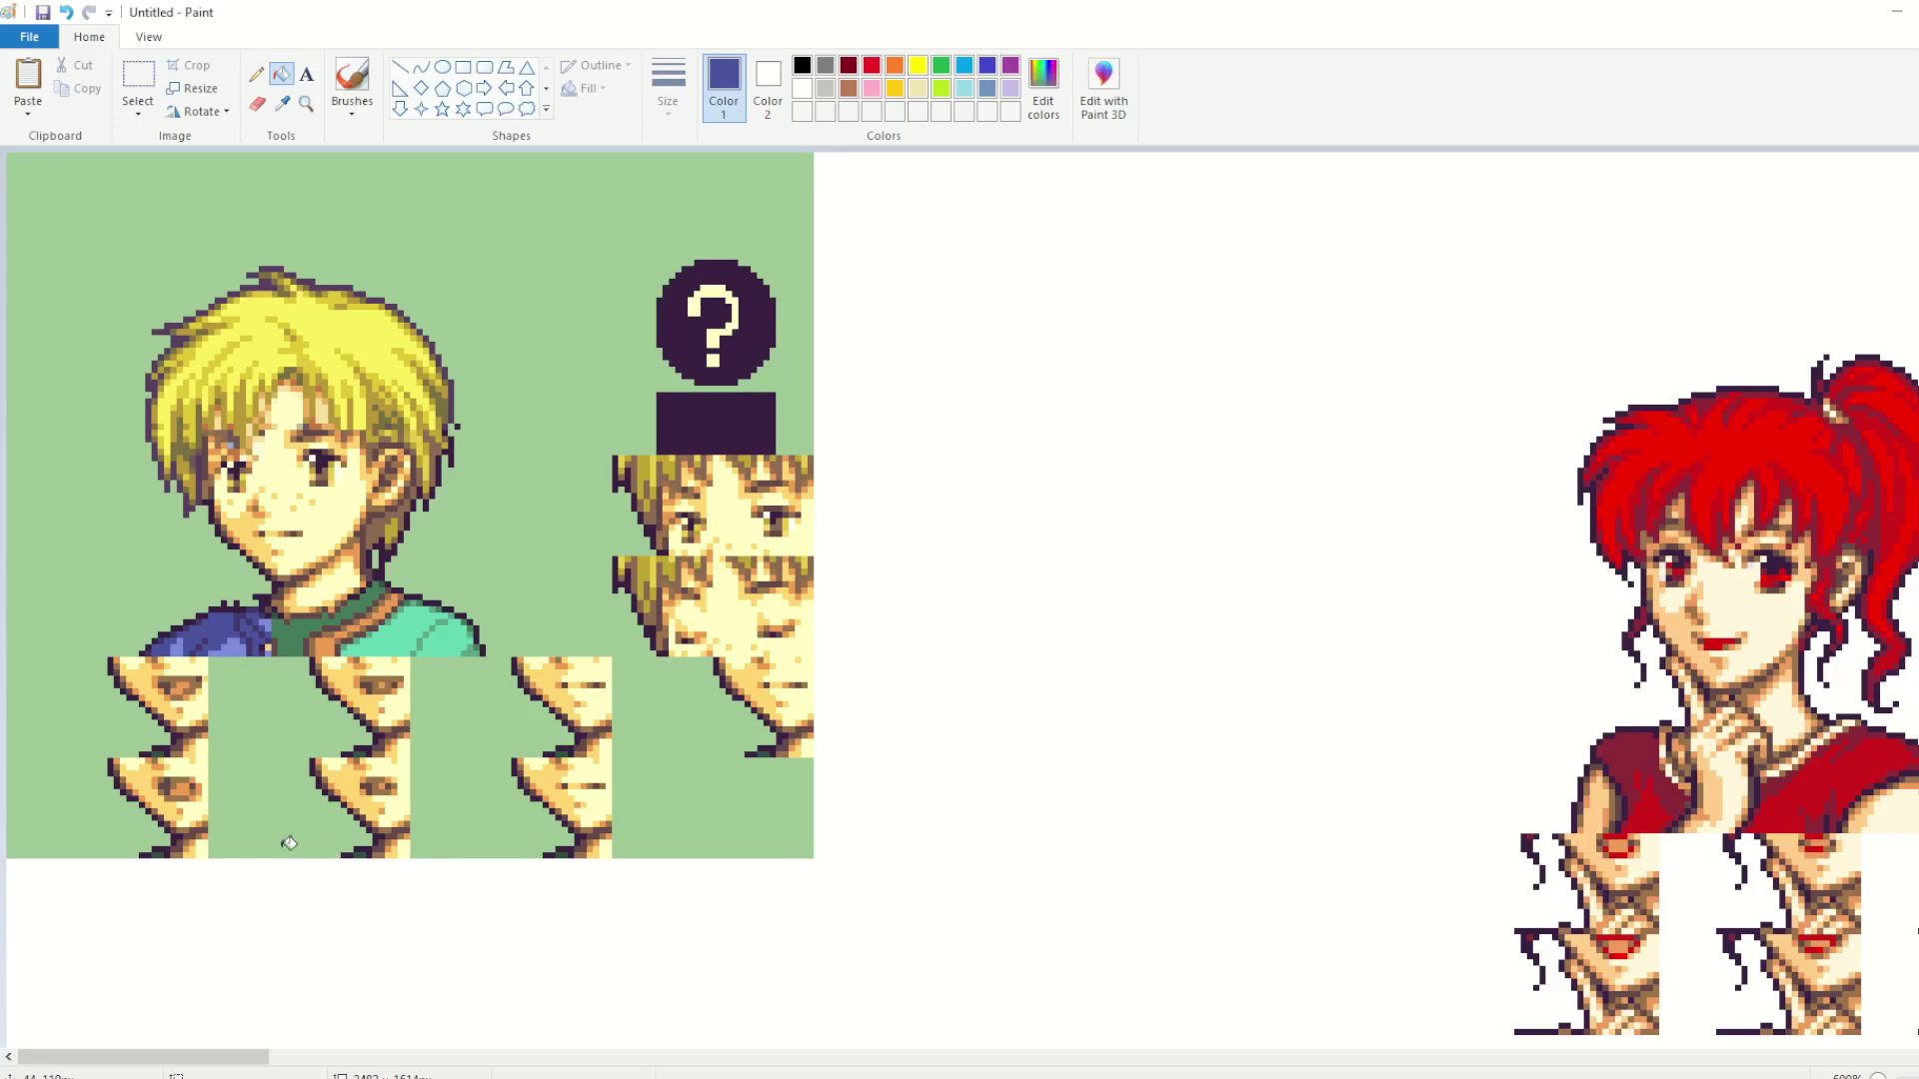
Step: Copy the centre of the collar with its clasp from the orange-haired girl's blue tunic
drag(200, 1056, 593, 1054)
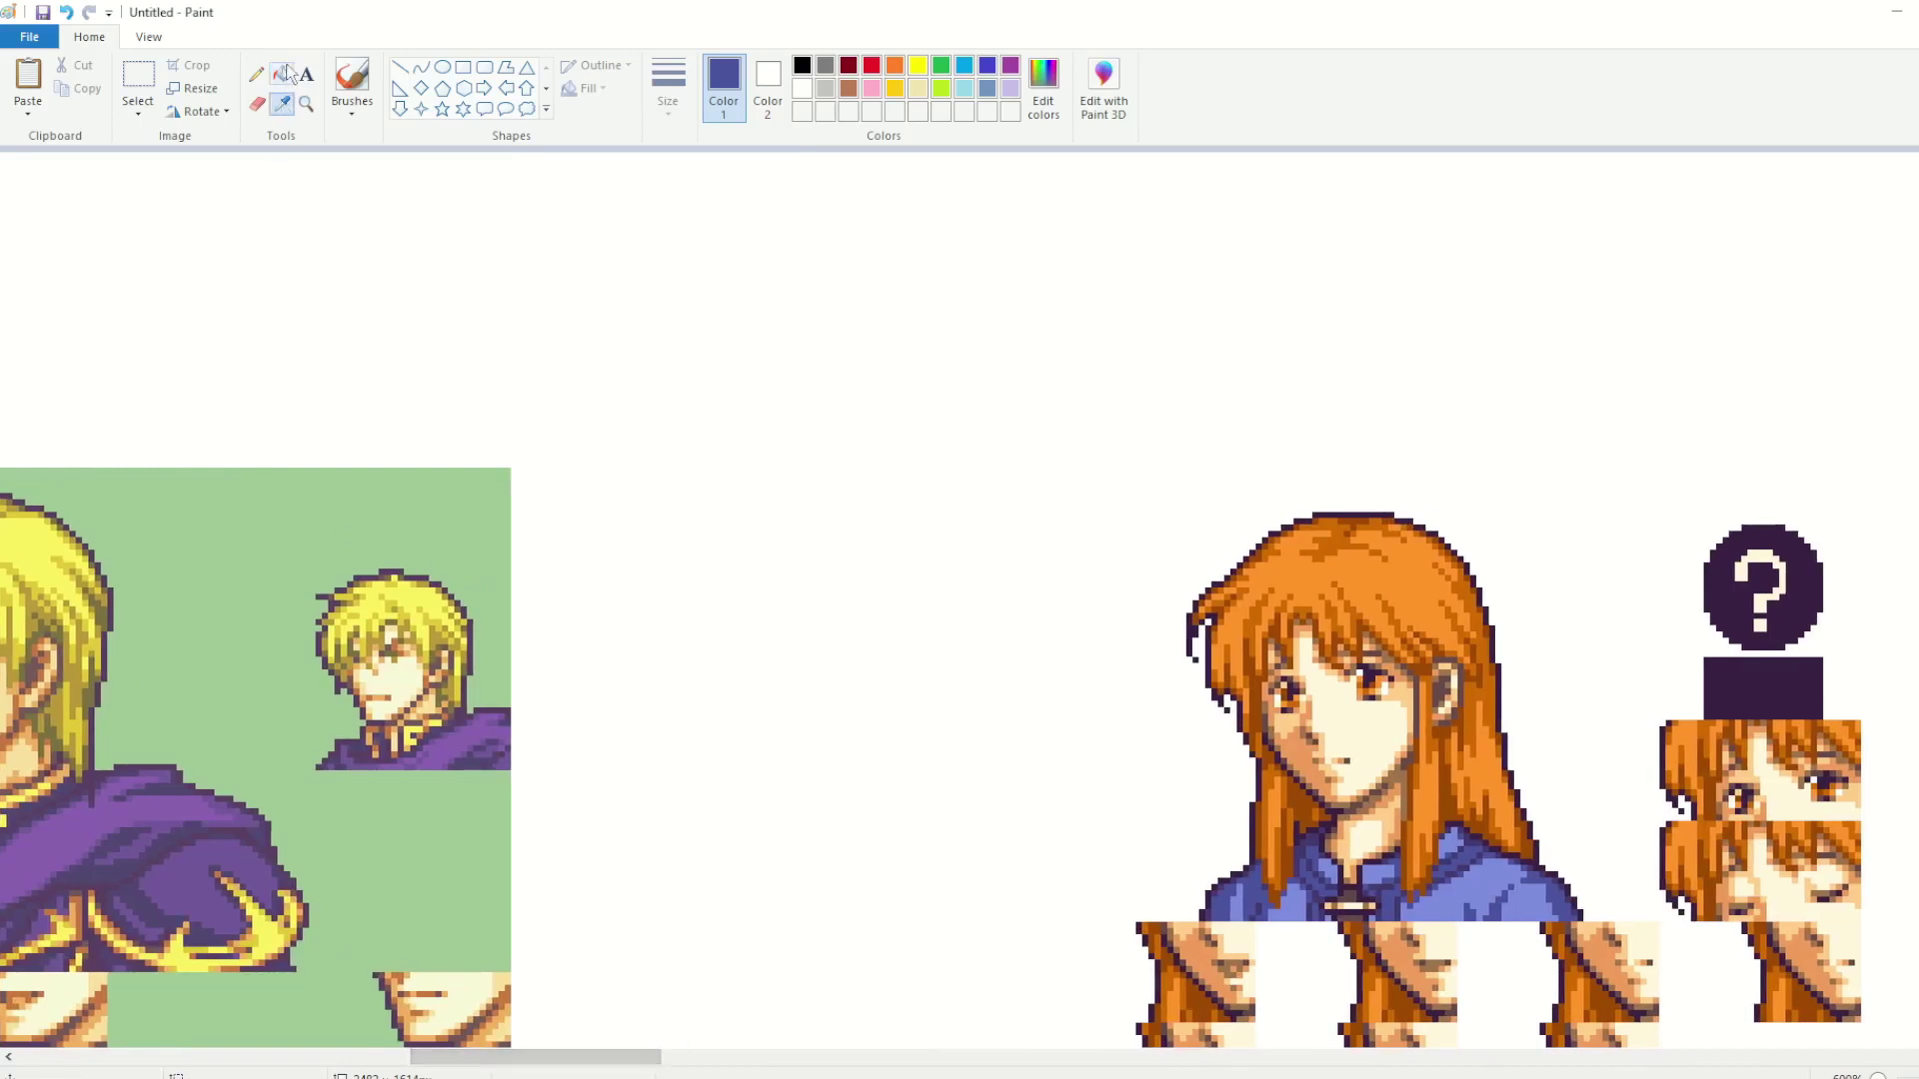
click(138, 76)
drag(1317, 860, 1391, 917)
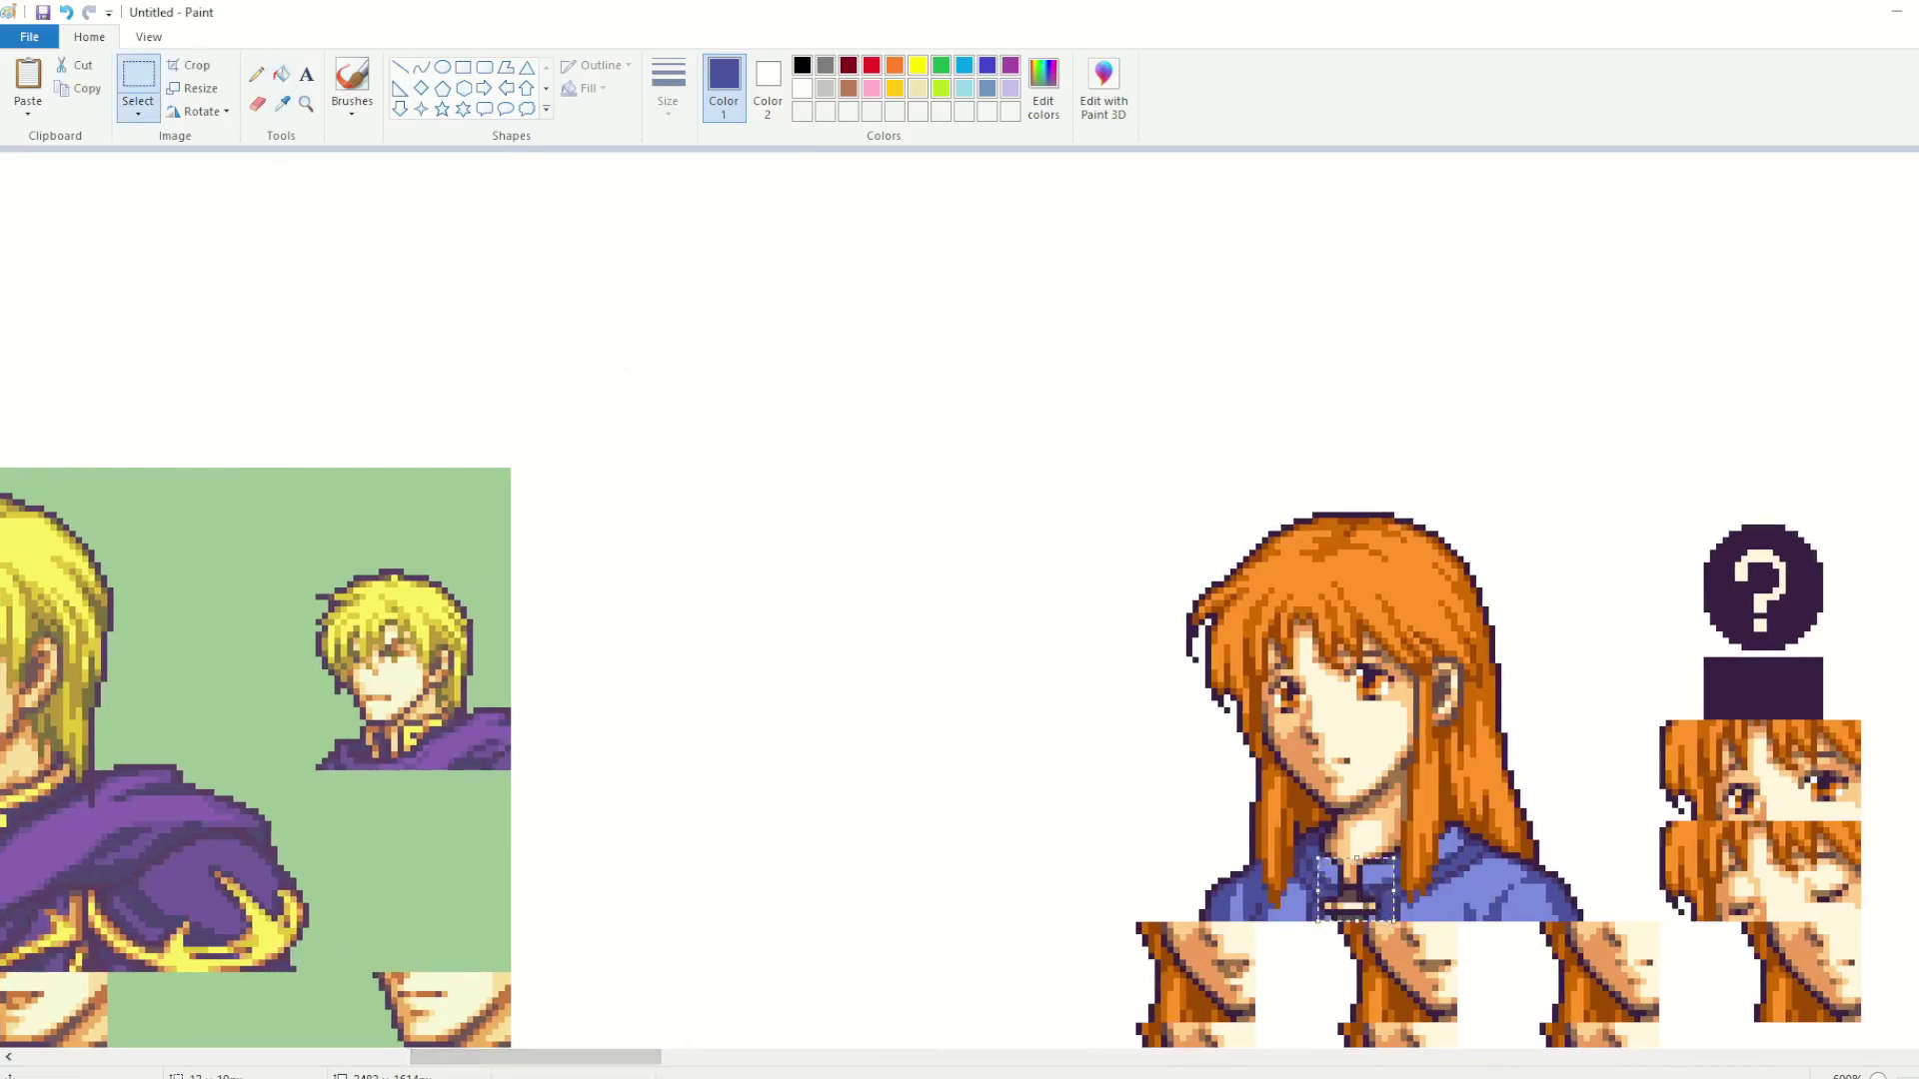
drag(535, 1056, 630, 1056)
click(546, 876)
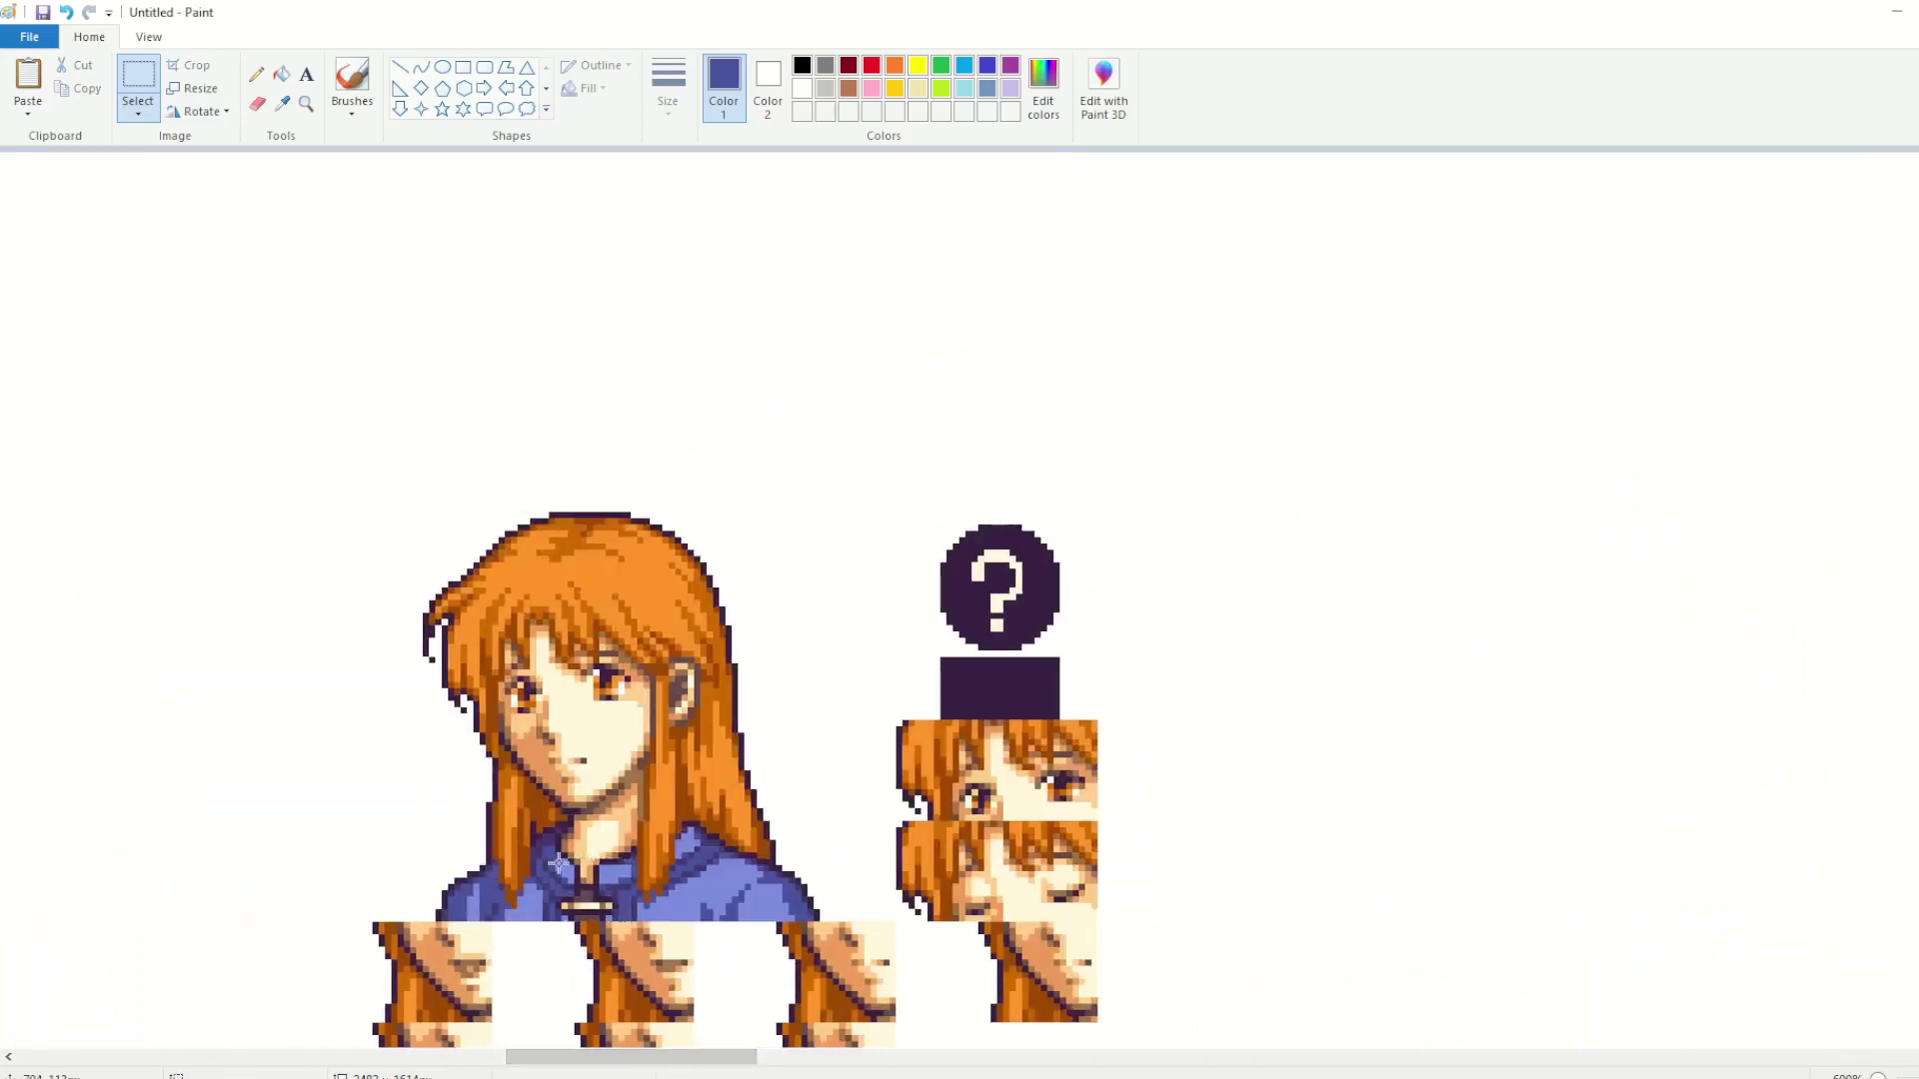
drag(556, 864, 623, 921)
key(ctrl+c)
Step: Paste the collar and clasp piece onto the boy's neckline, joining the blue shoulder
drag(667, 1057, 177, 1057)
key(ctrl+v)
drag(45, 208, 301, 631)
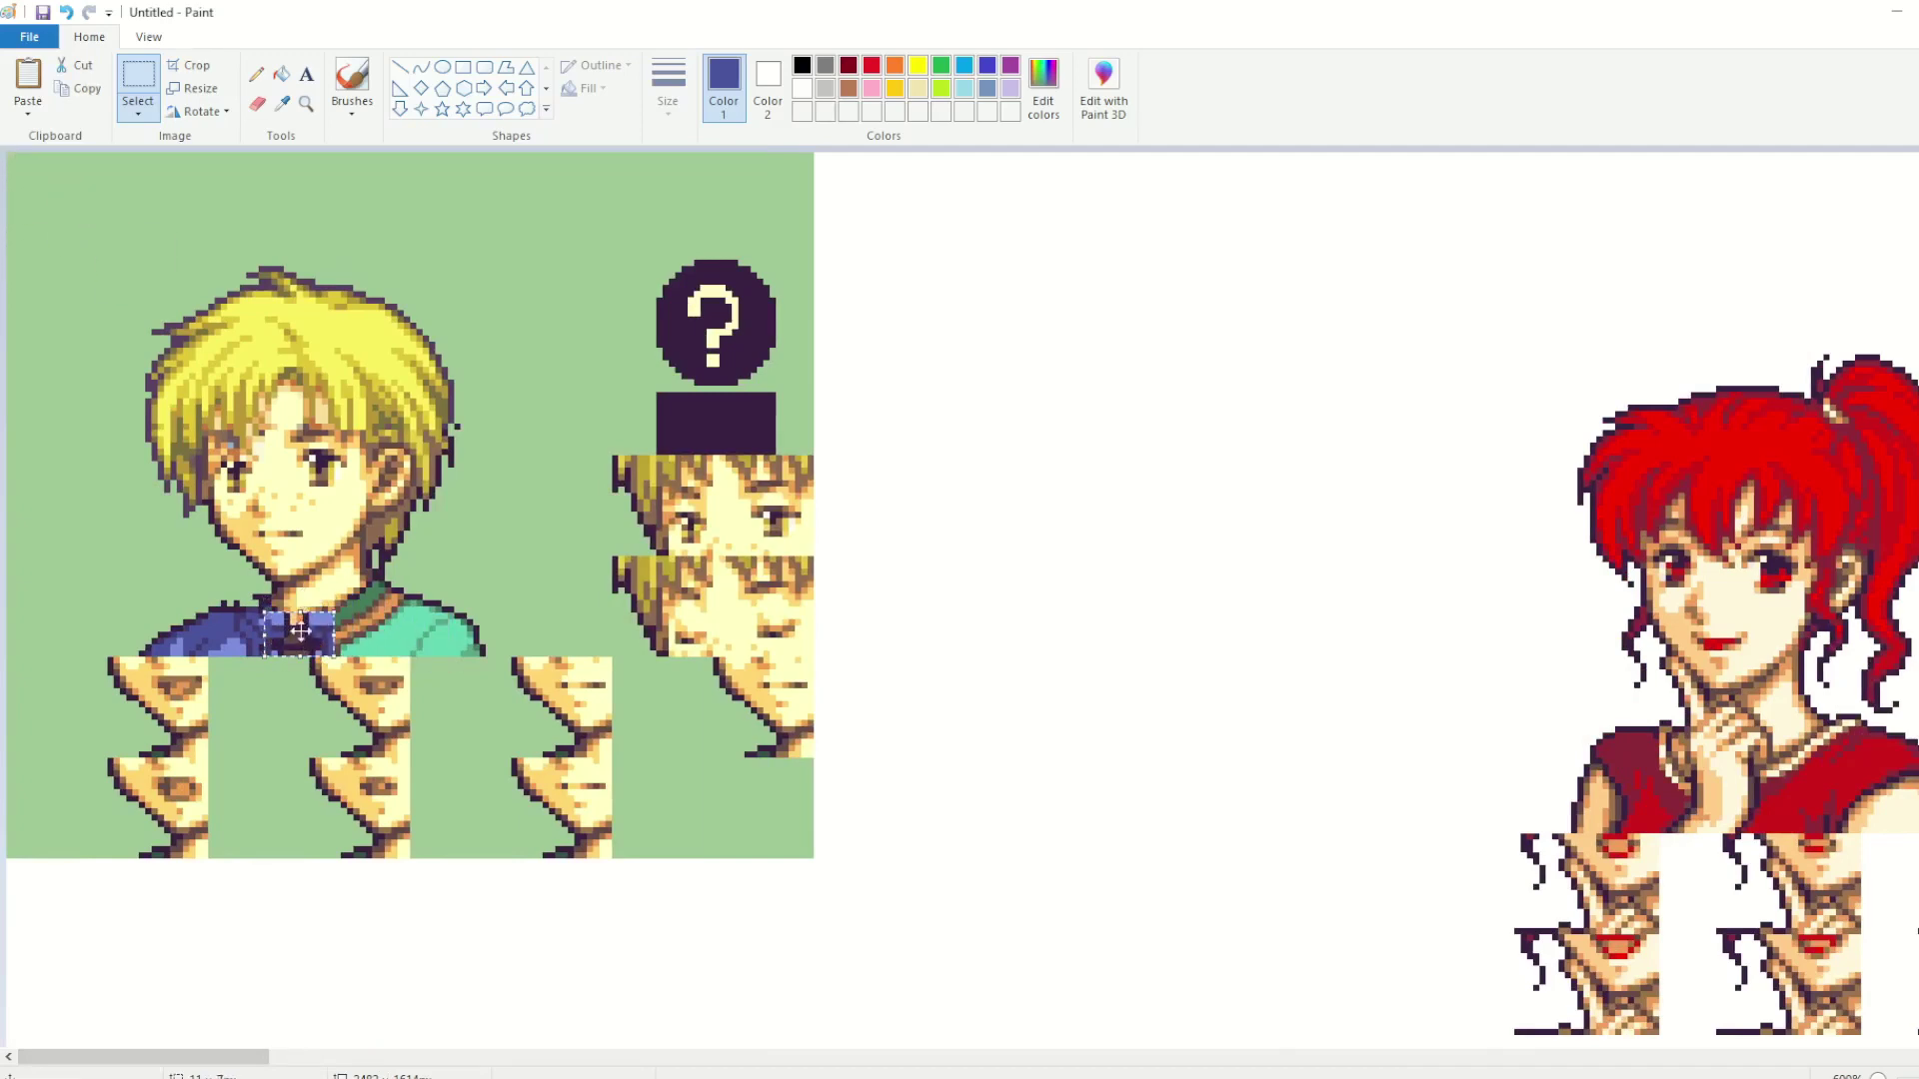
click(344, 636)
key(ctrl+z)
key(ctrl+v)
drag(48, 179, 309, 617)
click(1011, 652)
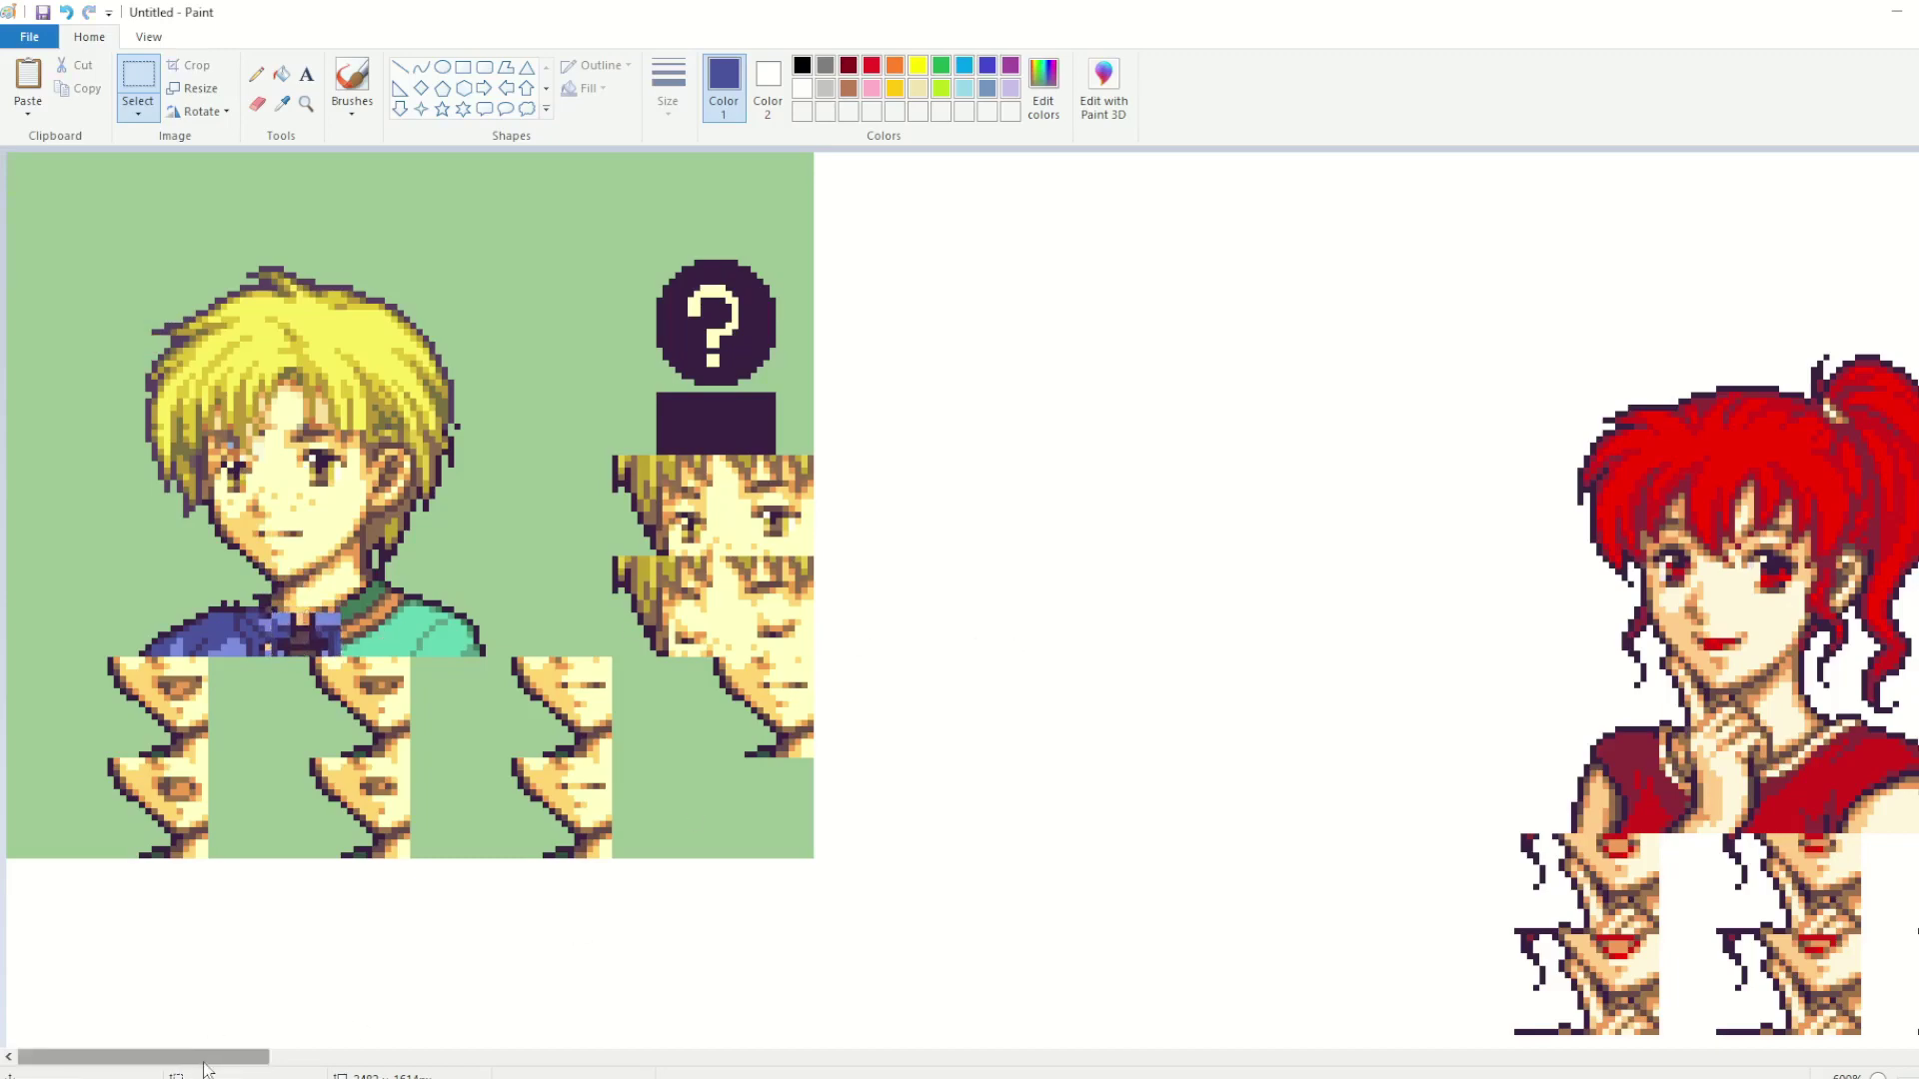
Step: Copy the short lock of hair at the nape of the blond man in the purple cloak
drag(205, 1058, 655, 933)
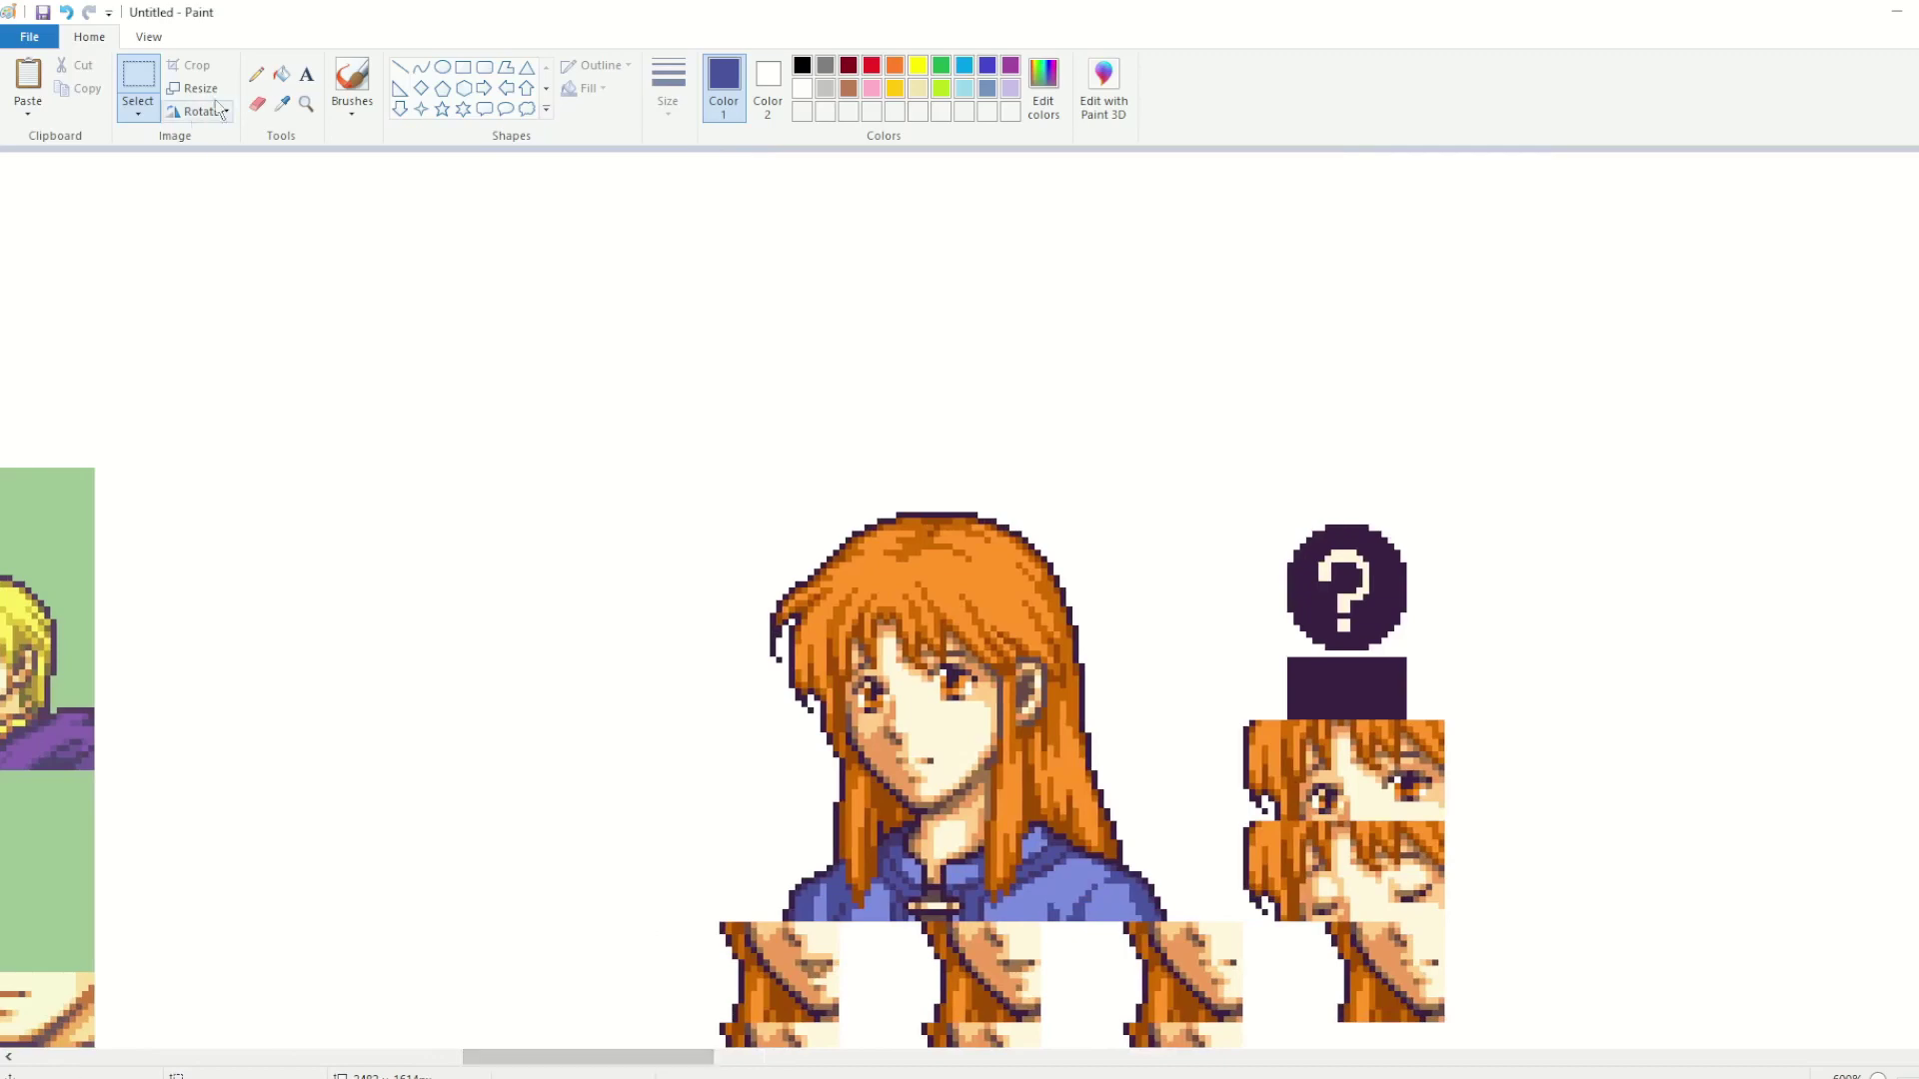
drag(595, 1056, 418, 927)
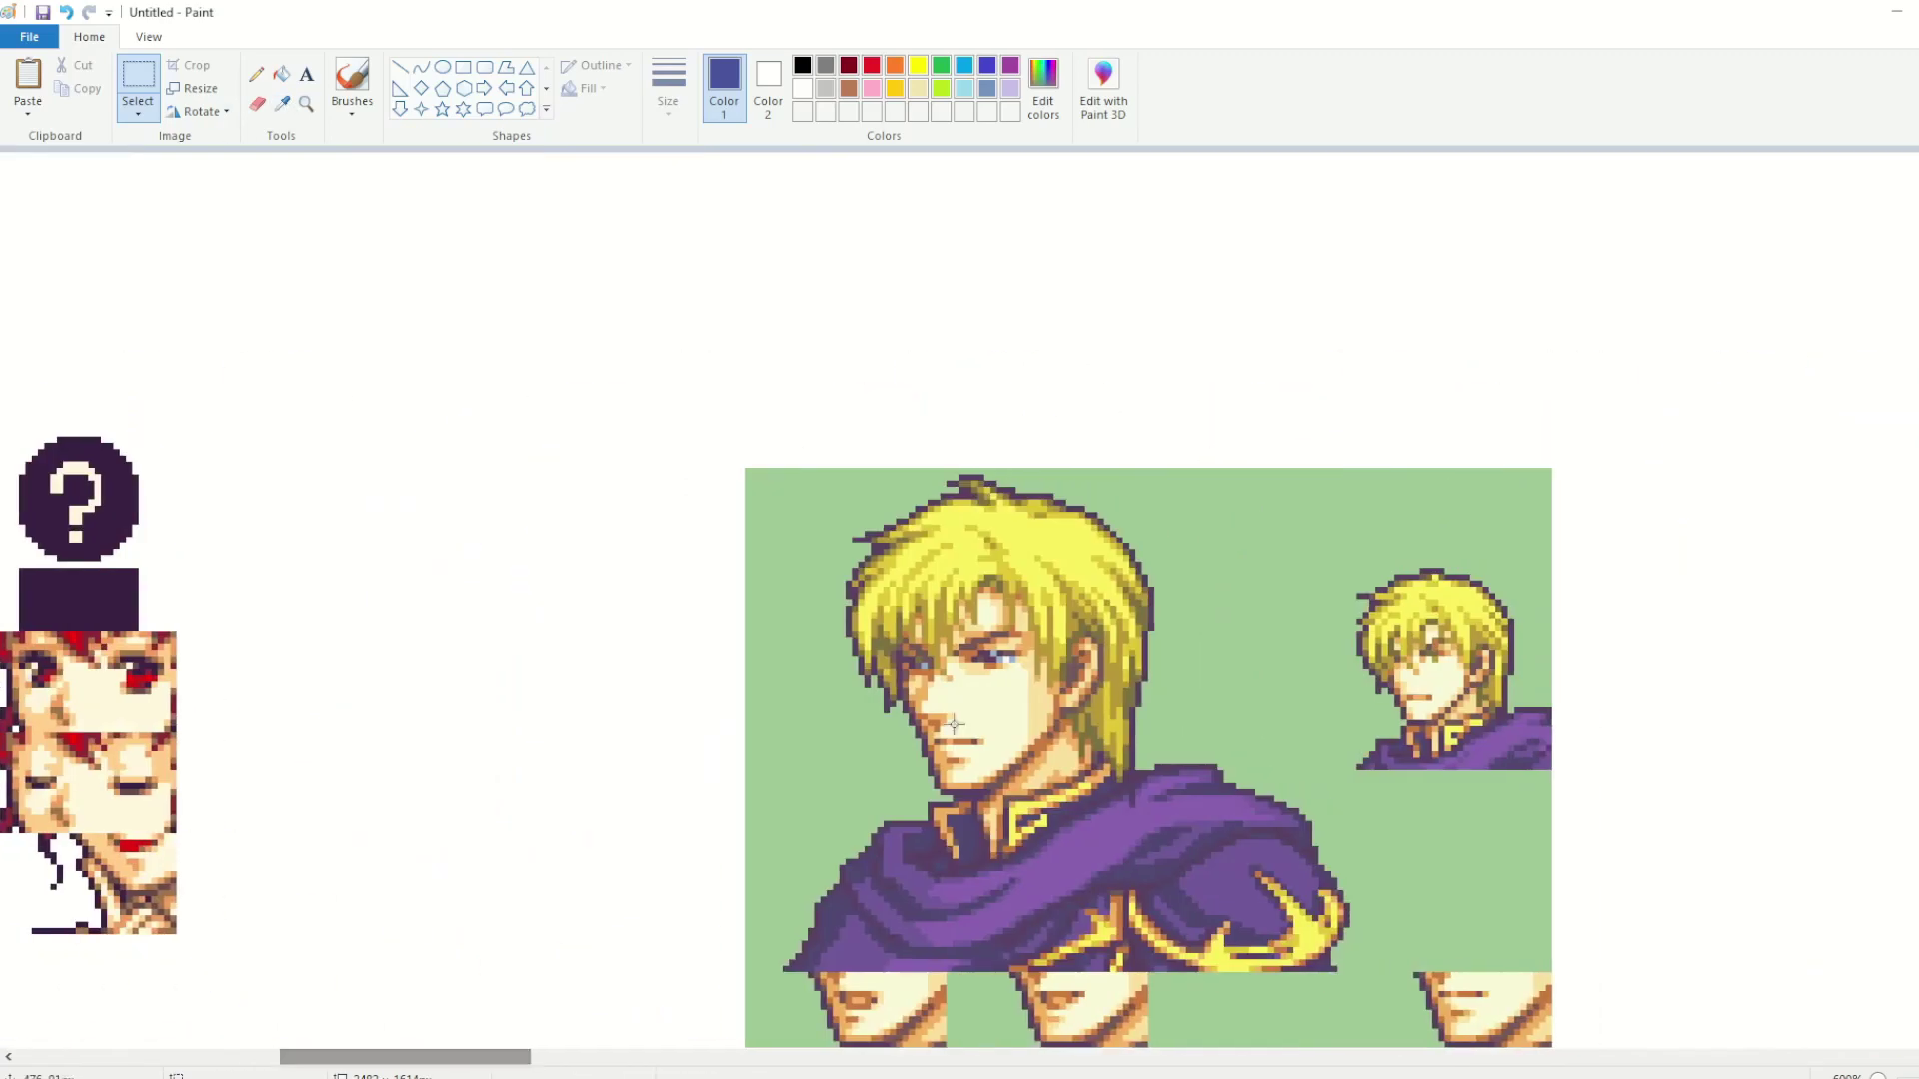
drag(1080, 710, 1124, 756)
key(Escape)
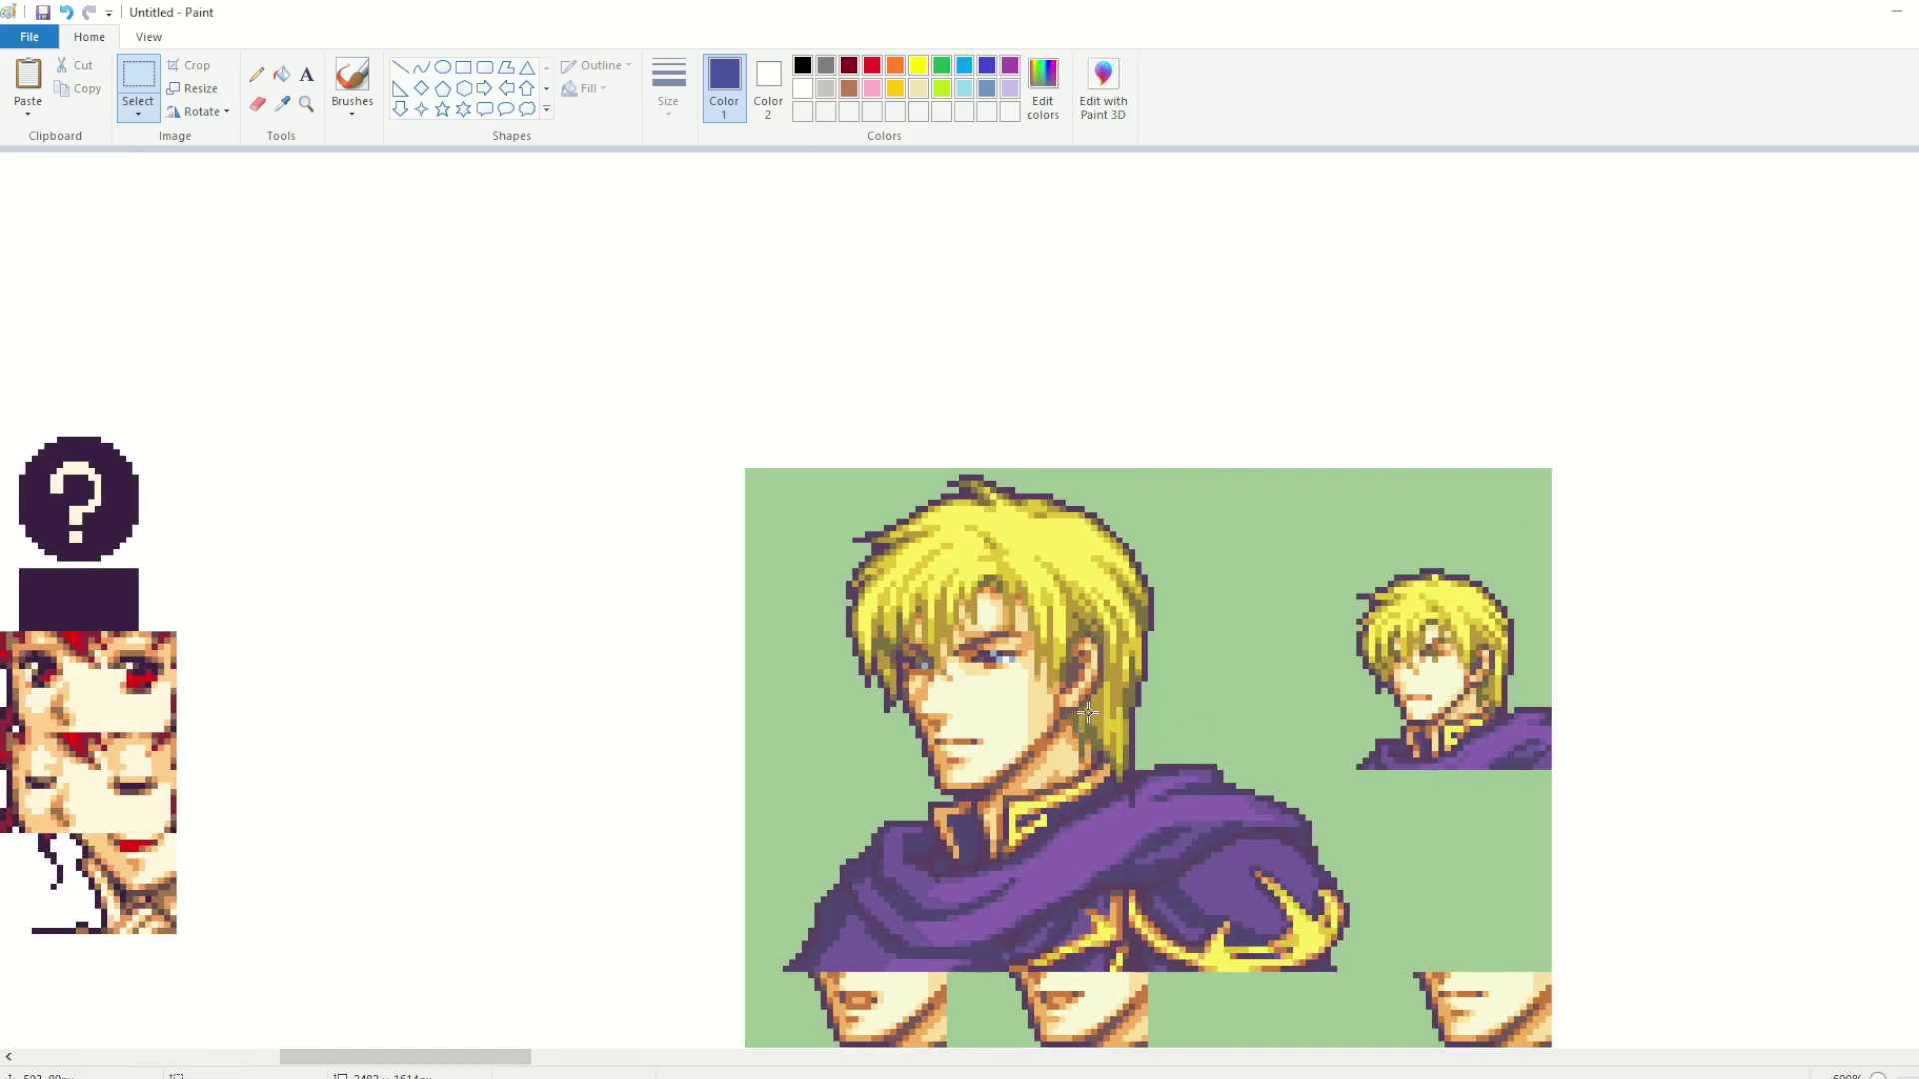
drag(1132, 752, 1141, 758)
drag(1115, 749, 1143, 757)
drag(1097, 697, 1132, 744)
click(1089, 720)
key(Delete)
key(ctrl+z)
drag(1093, 690, 1138, 753)
Step: Paste the short hair lock behind the boy's neck, just below his ear
drag(432, 1058, 154, 1029)
key(ctrl+v)
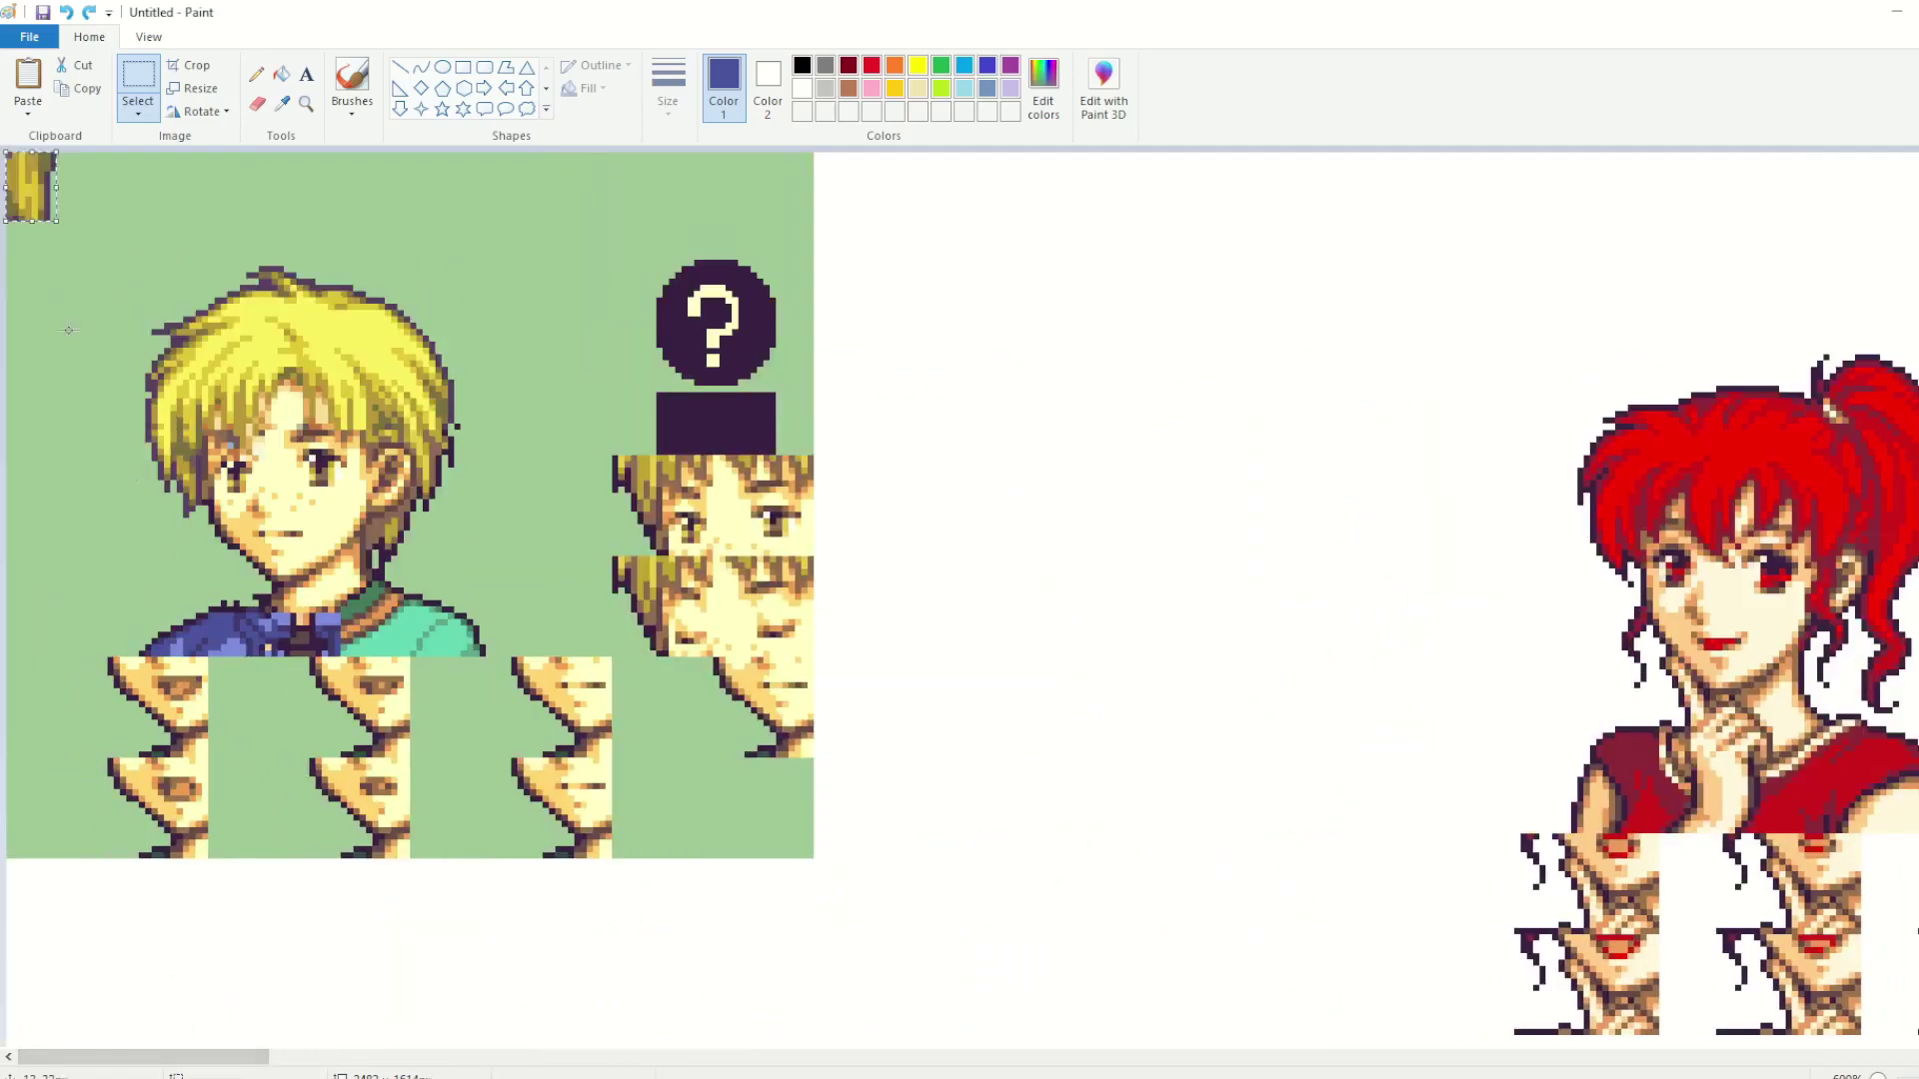
drag(21, 184, 418, 520)
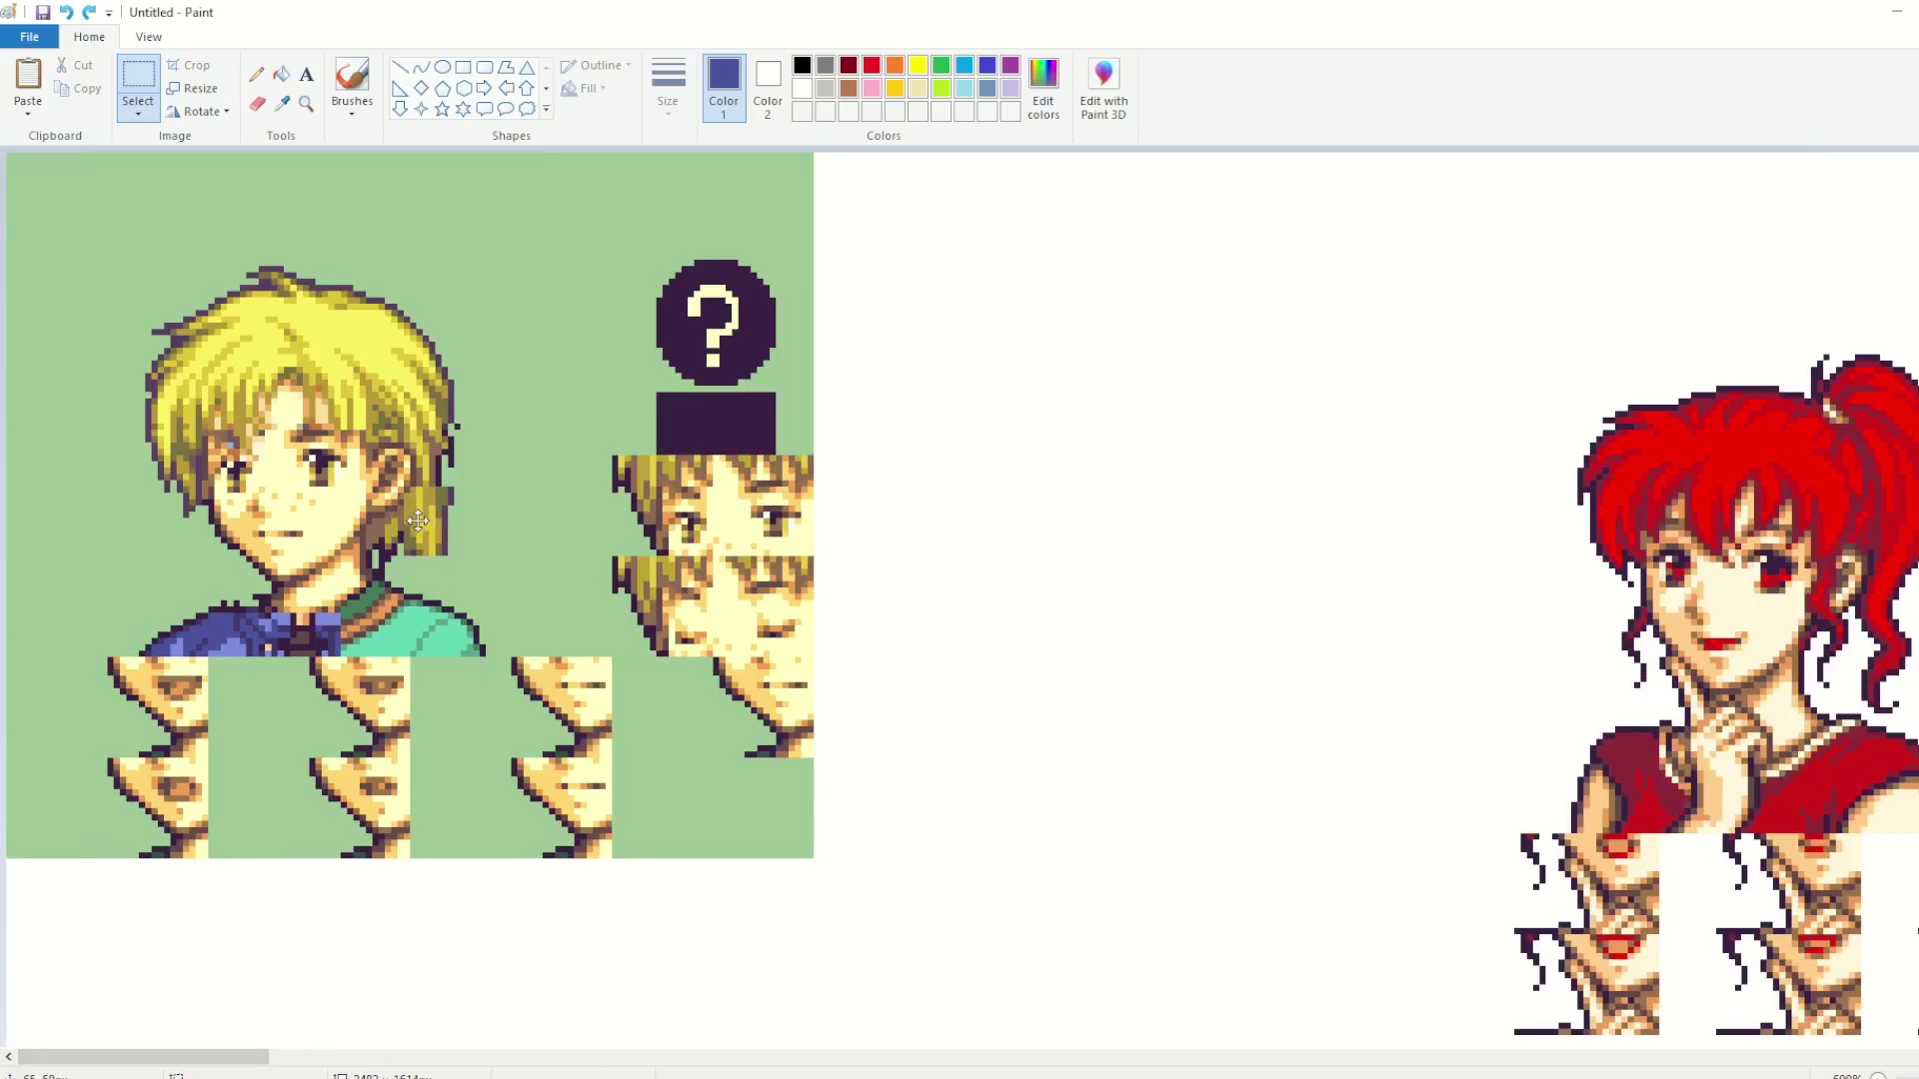
drag(223, 1056, 231, 991)
drag(354, 558, 349, 529)
click(449, 547)
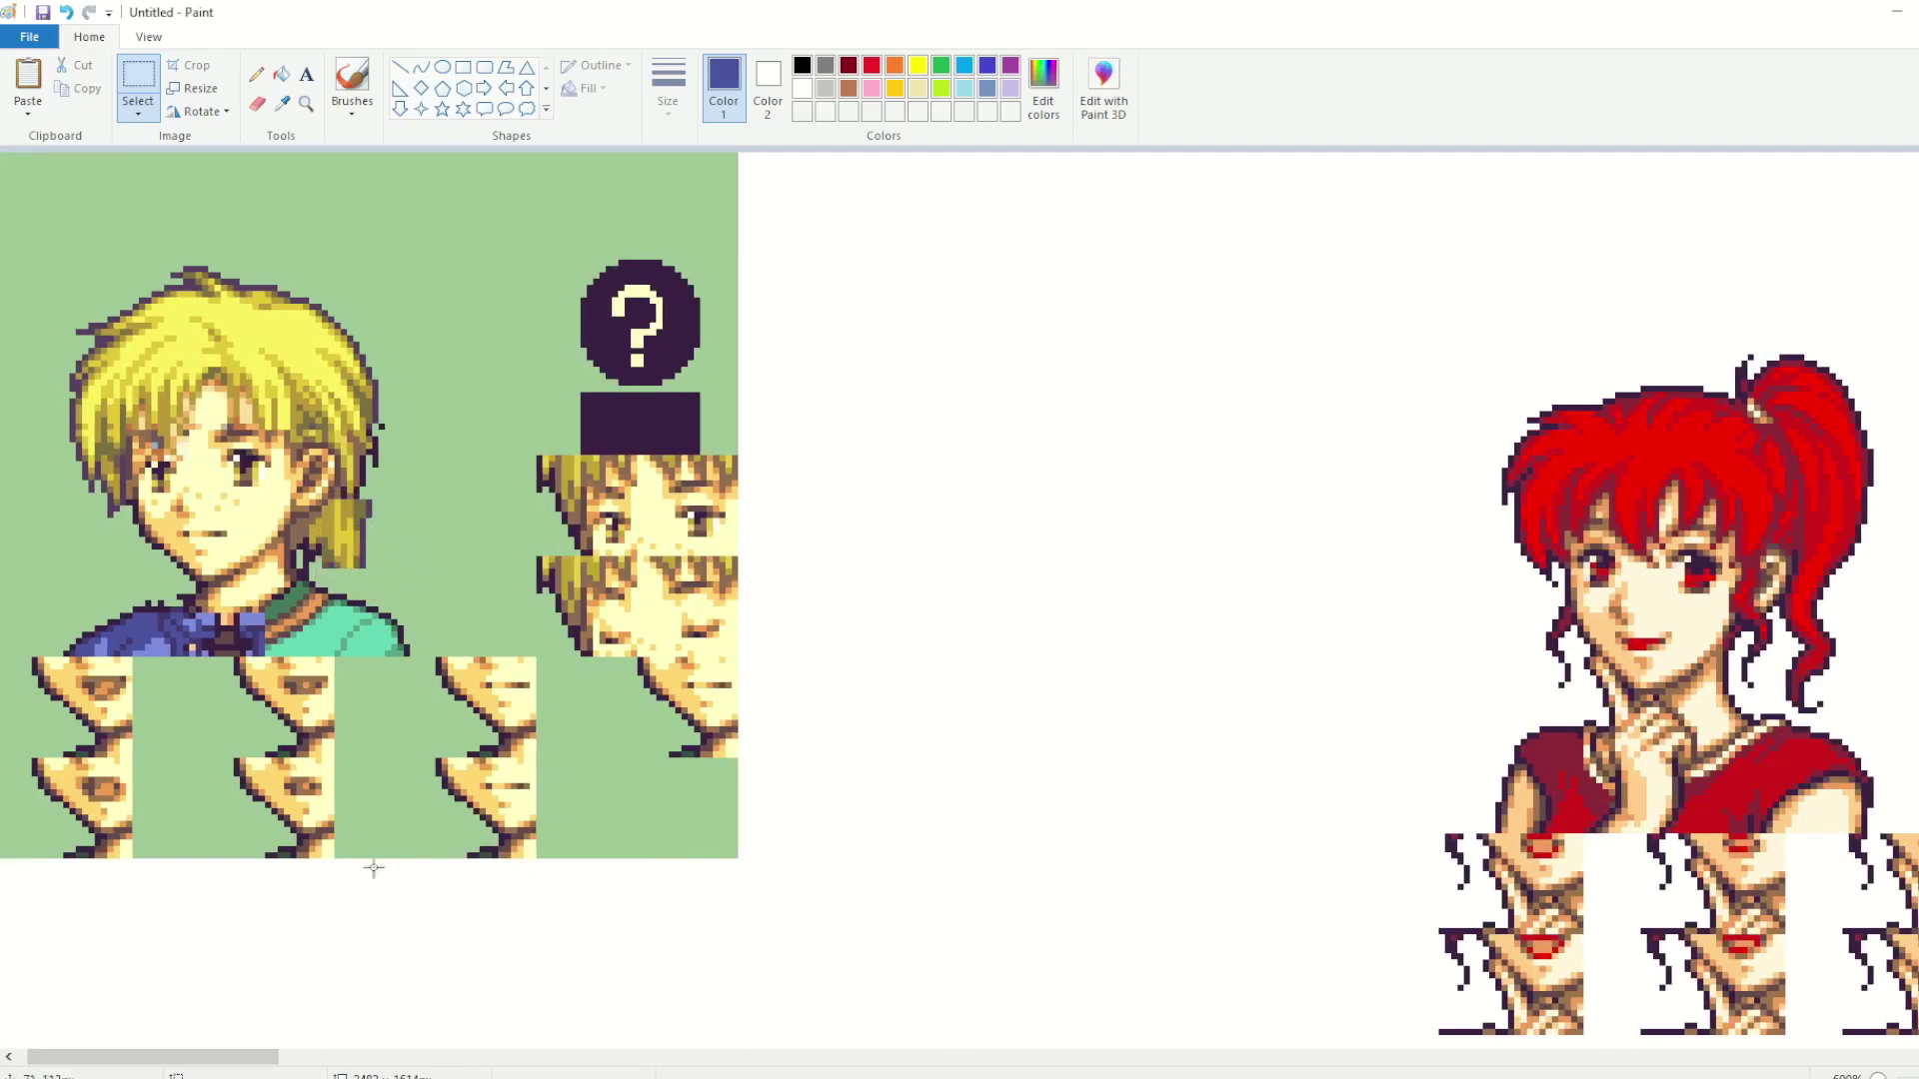
Step: Copy the tip of the purple-cloaked man's back hair and try pasting it onto the boy's portrait
drag(252, 1065, 502, 1065)
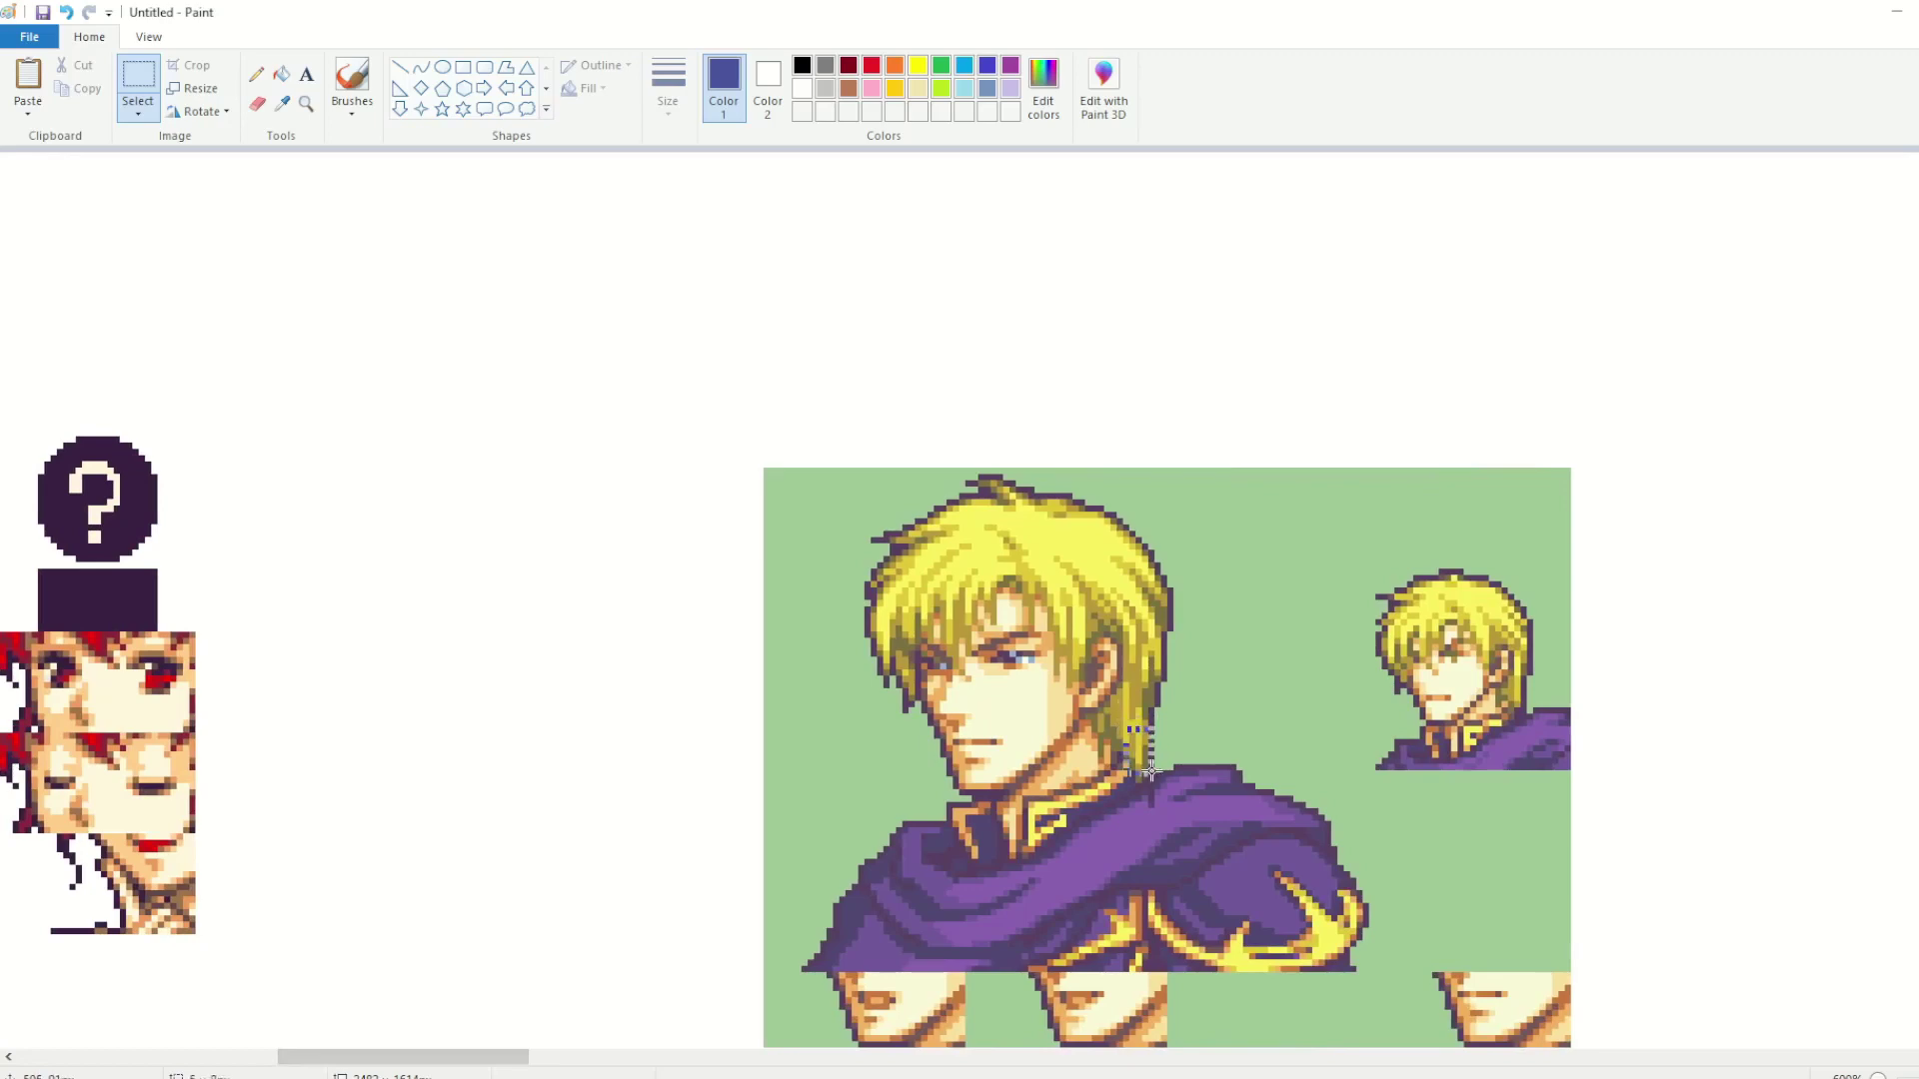
drag(470, 1056, 210, 1055)
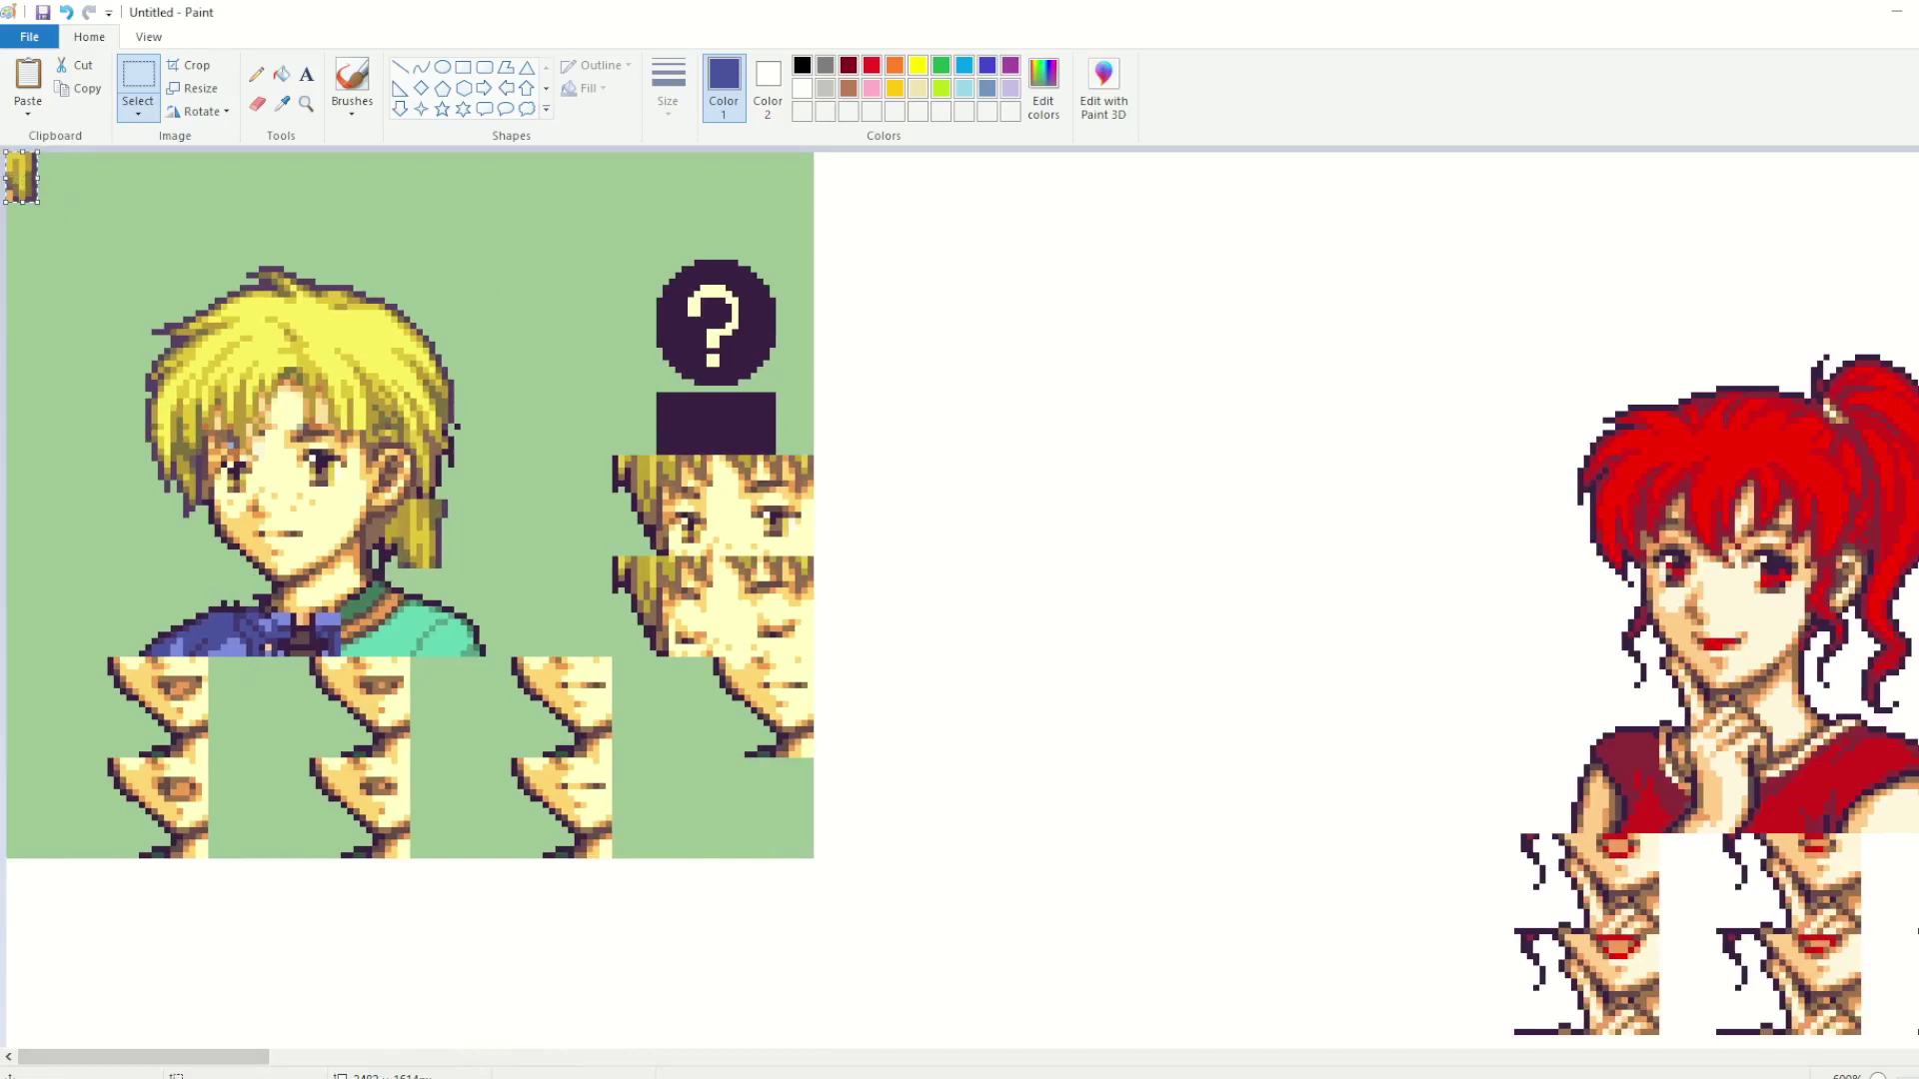
scroll(959, 600, up, 1)
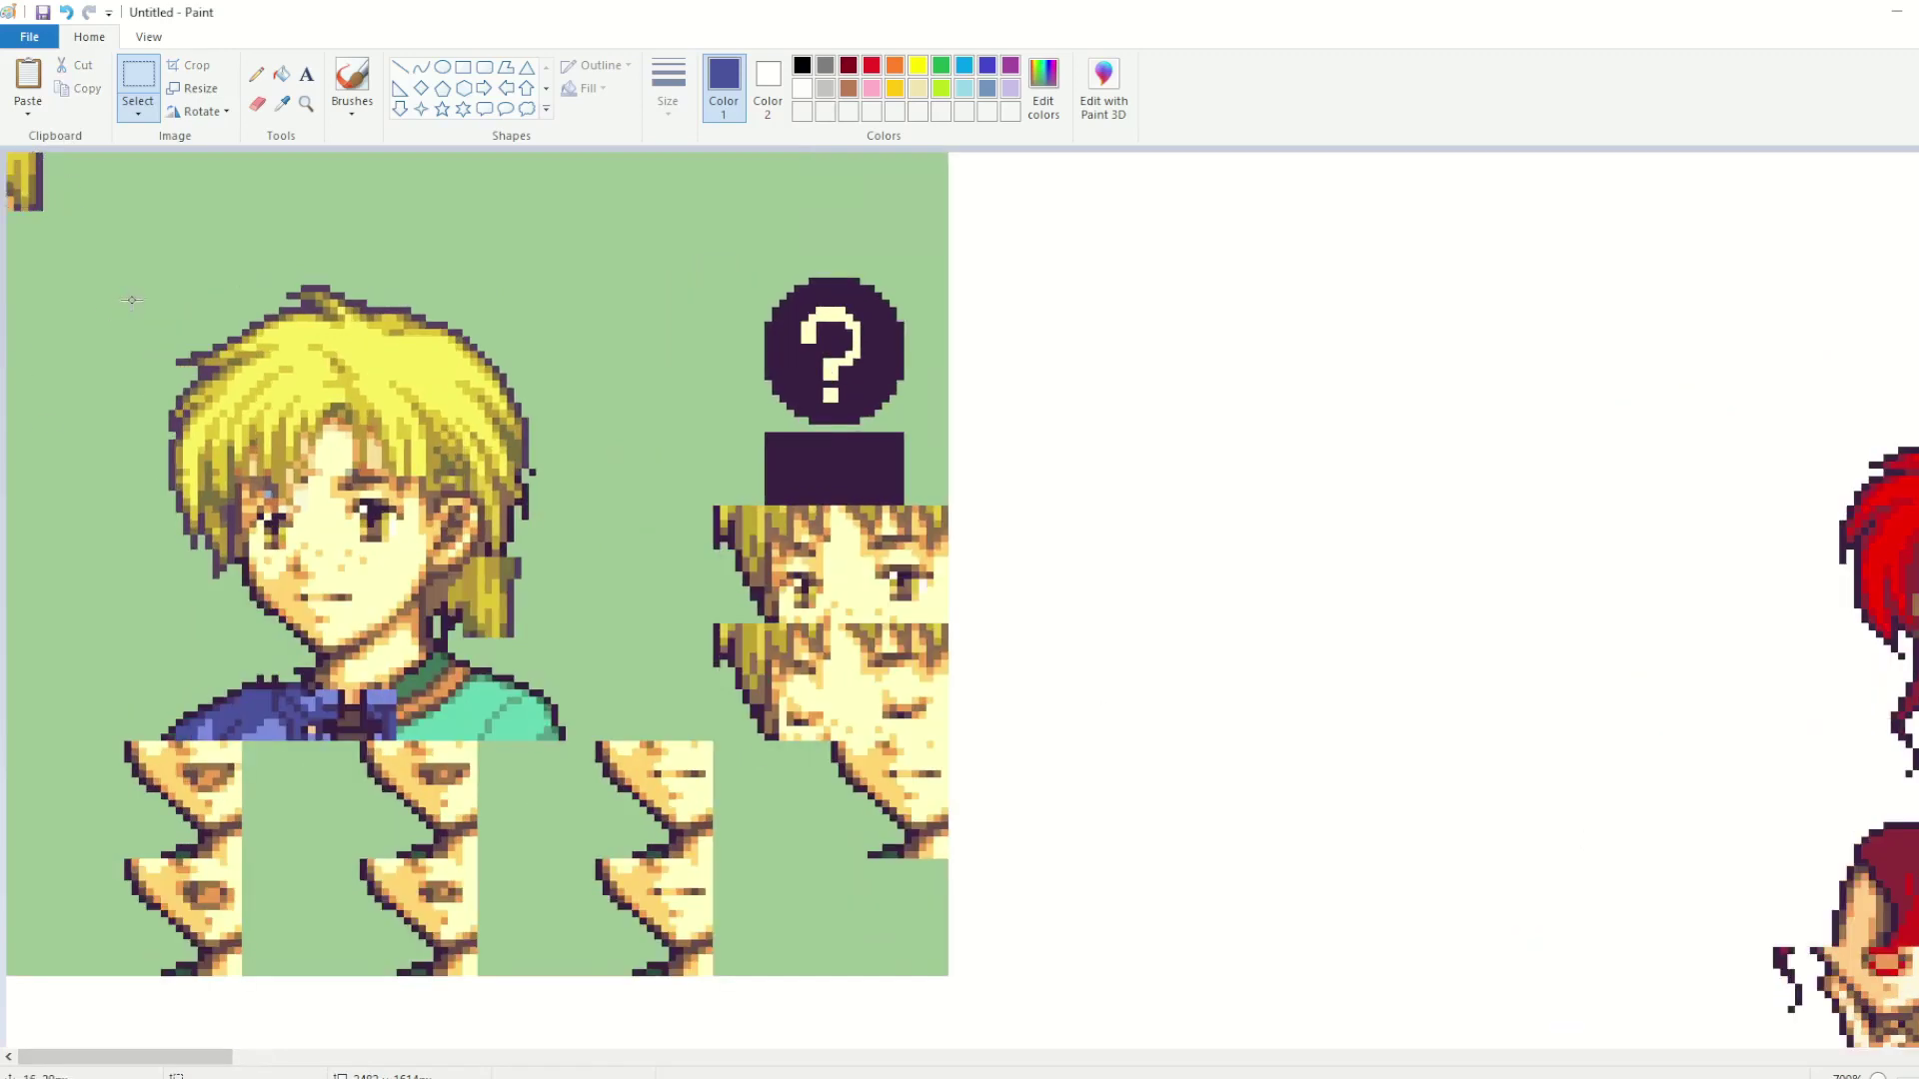
key(ctrl+v)
drag(25, 187, 190, 292)
key(ctrl+z)
key(ctrl+z)
Step: Try extending the boy's pasted lock down to the shoulder with the copied hair tip, and undo the hair additions
key(ctrl+v)
drag(29, 187, 491, 637)
click(569, 595)
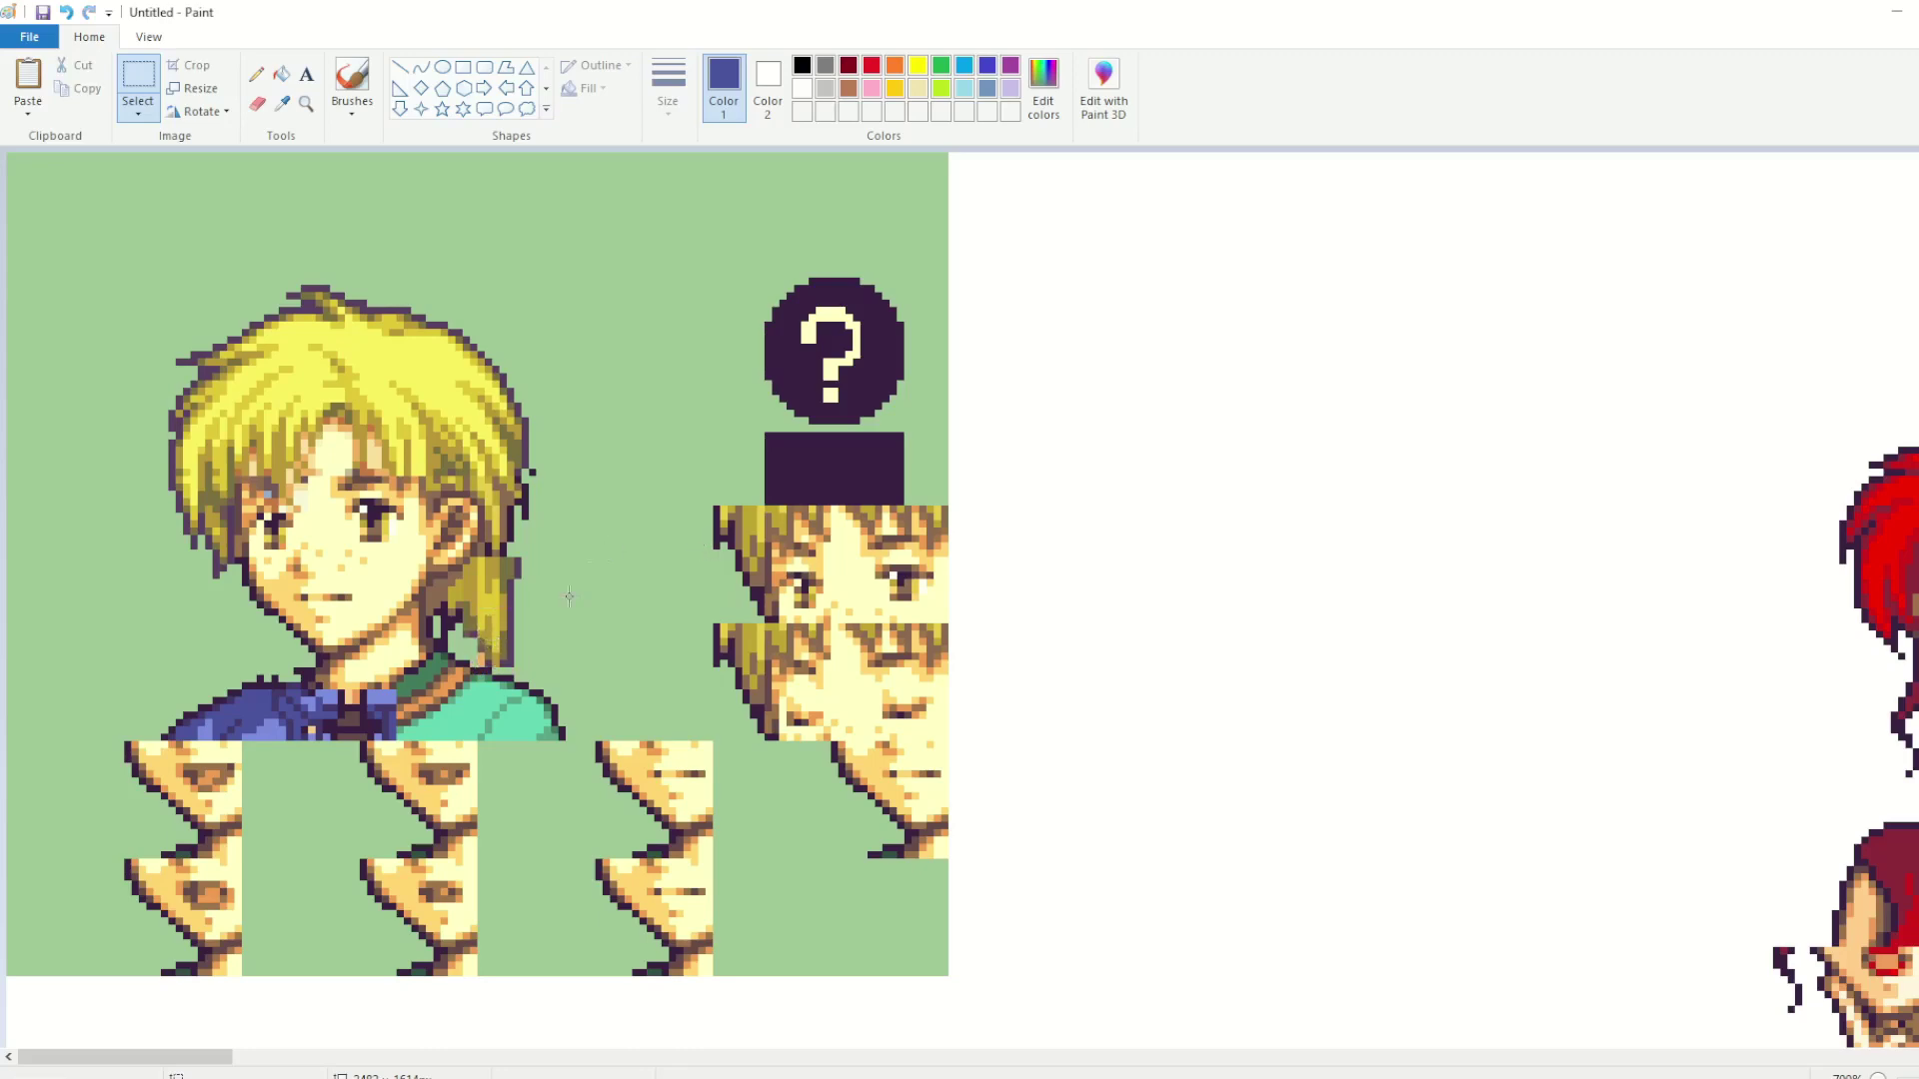
key(ctrl+z)
Step: Copy the full-length strand of back hair from the purple-cloaked man and paste it behind the boy's ear down to the shoulder
drag(232, 1057, 483, 1064)
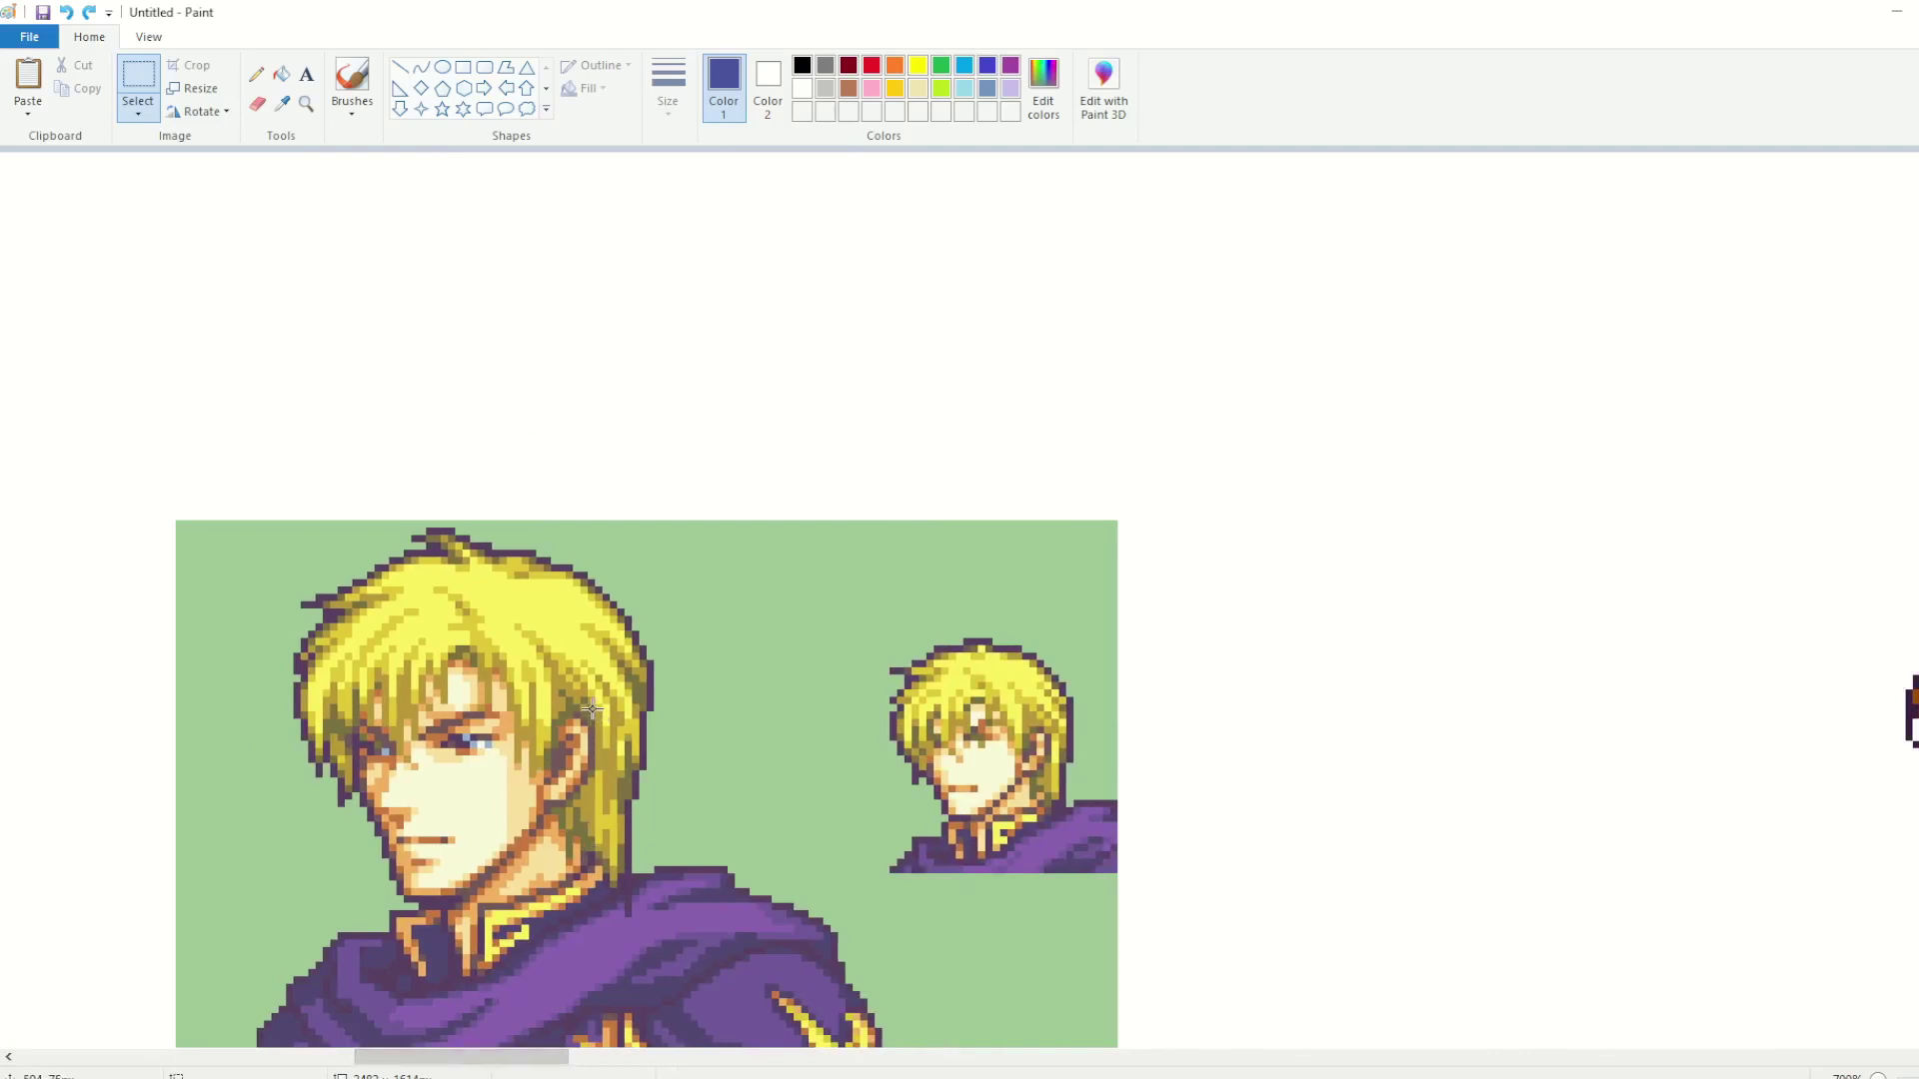
drag(595, 712, 643, 864)
key(ctrl+c)
drag(545, 1057, 58, 1044)
key(ctrl+v)
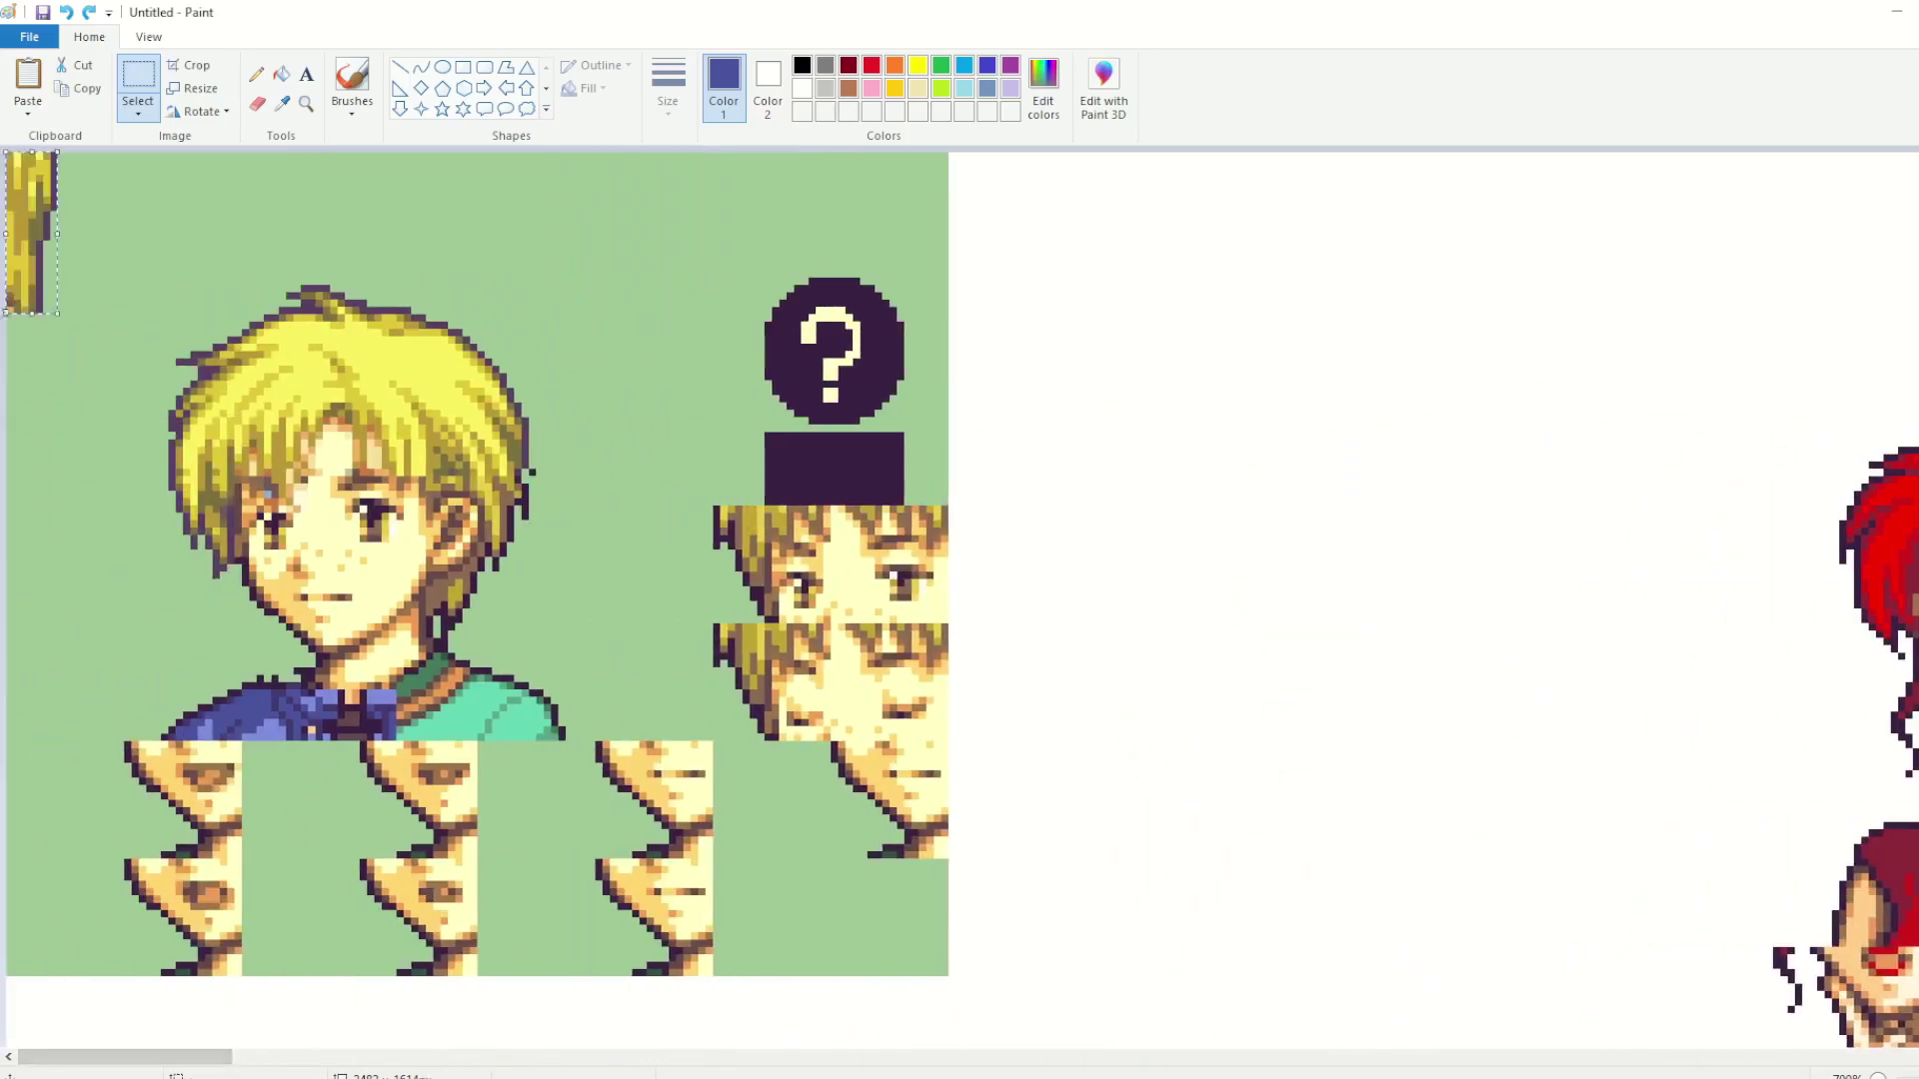
drag(20, 211, 517, 563)
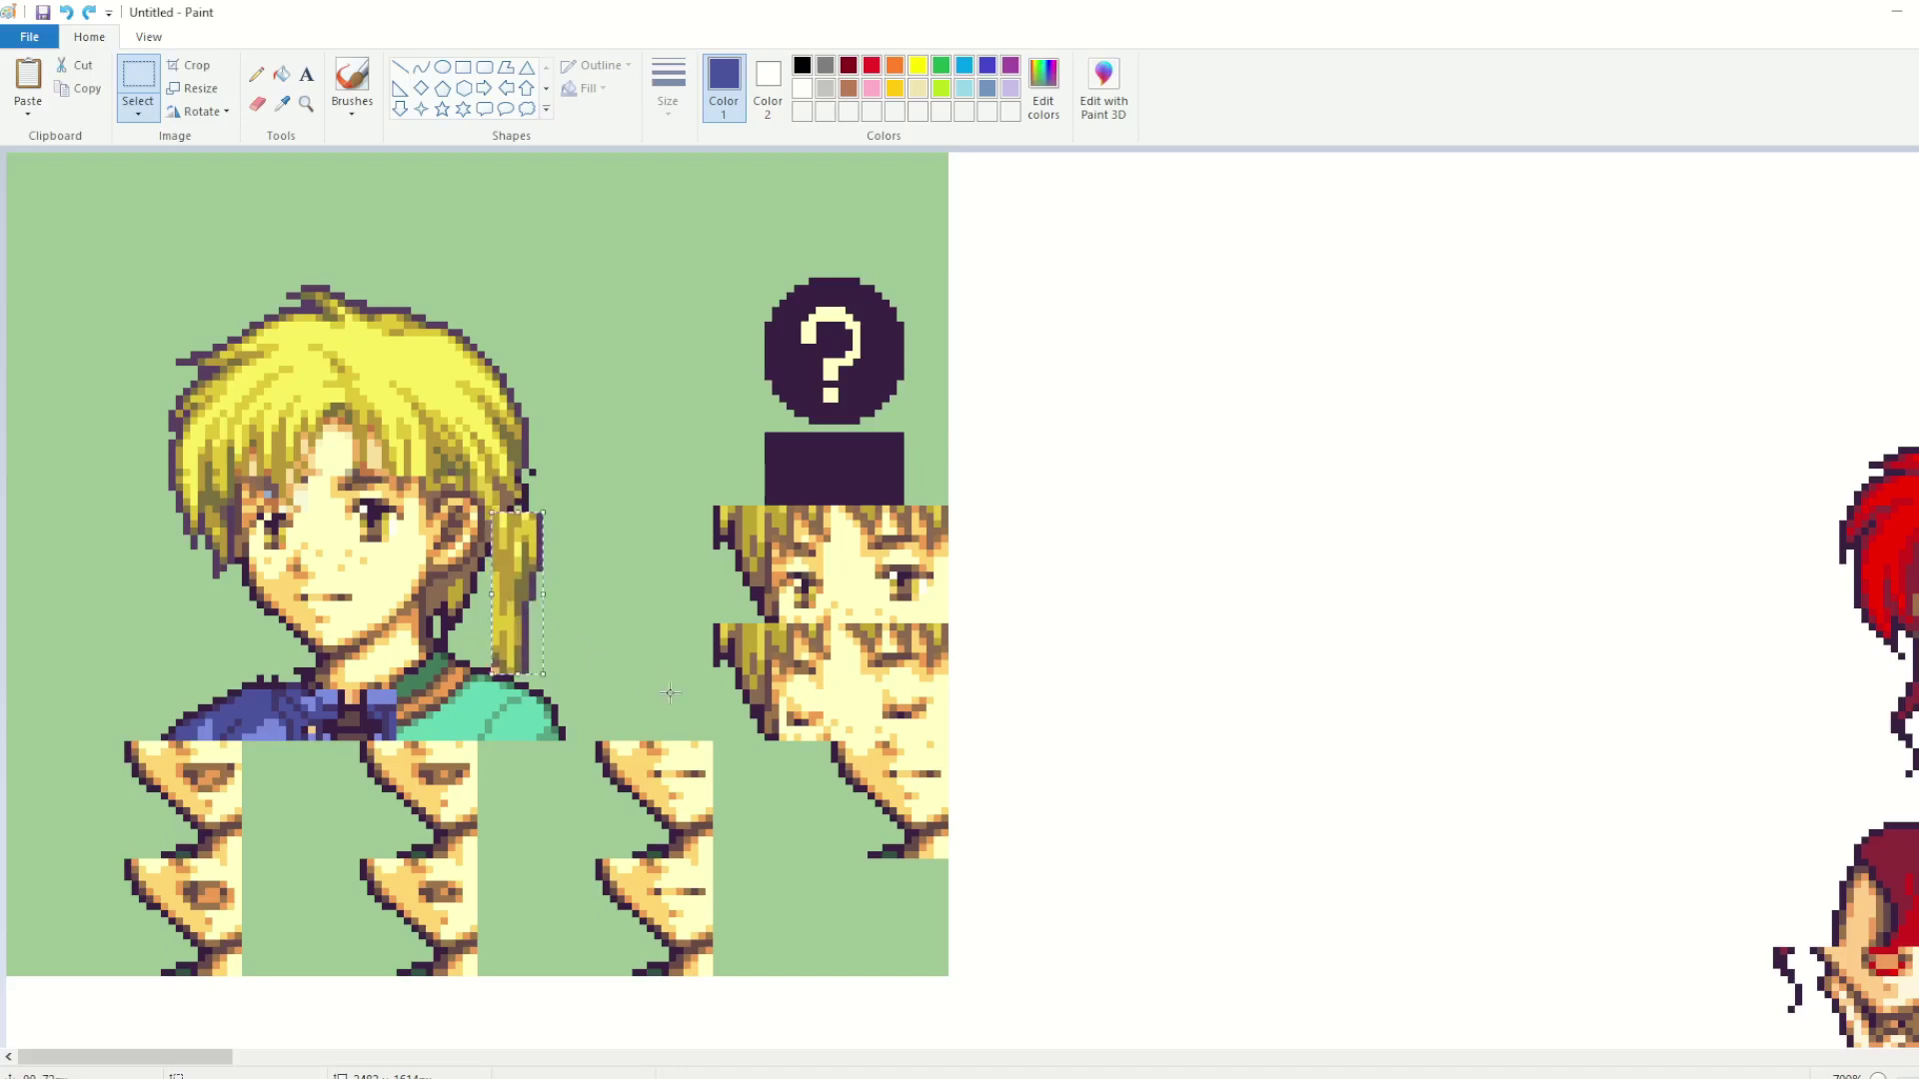
drag(513, 587, 504, 581)
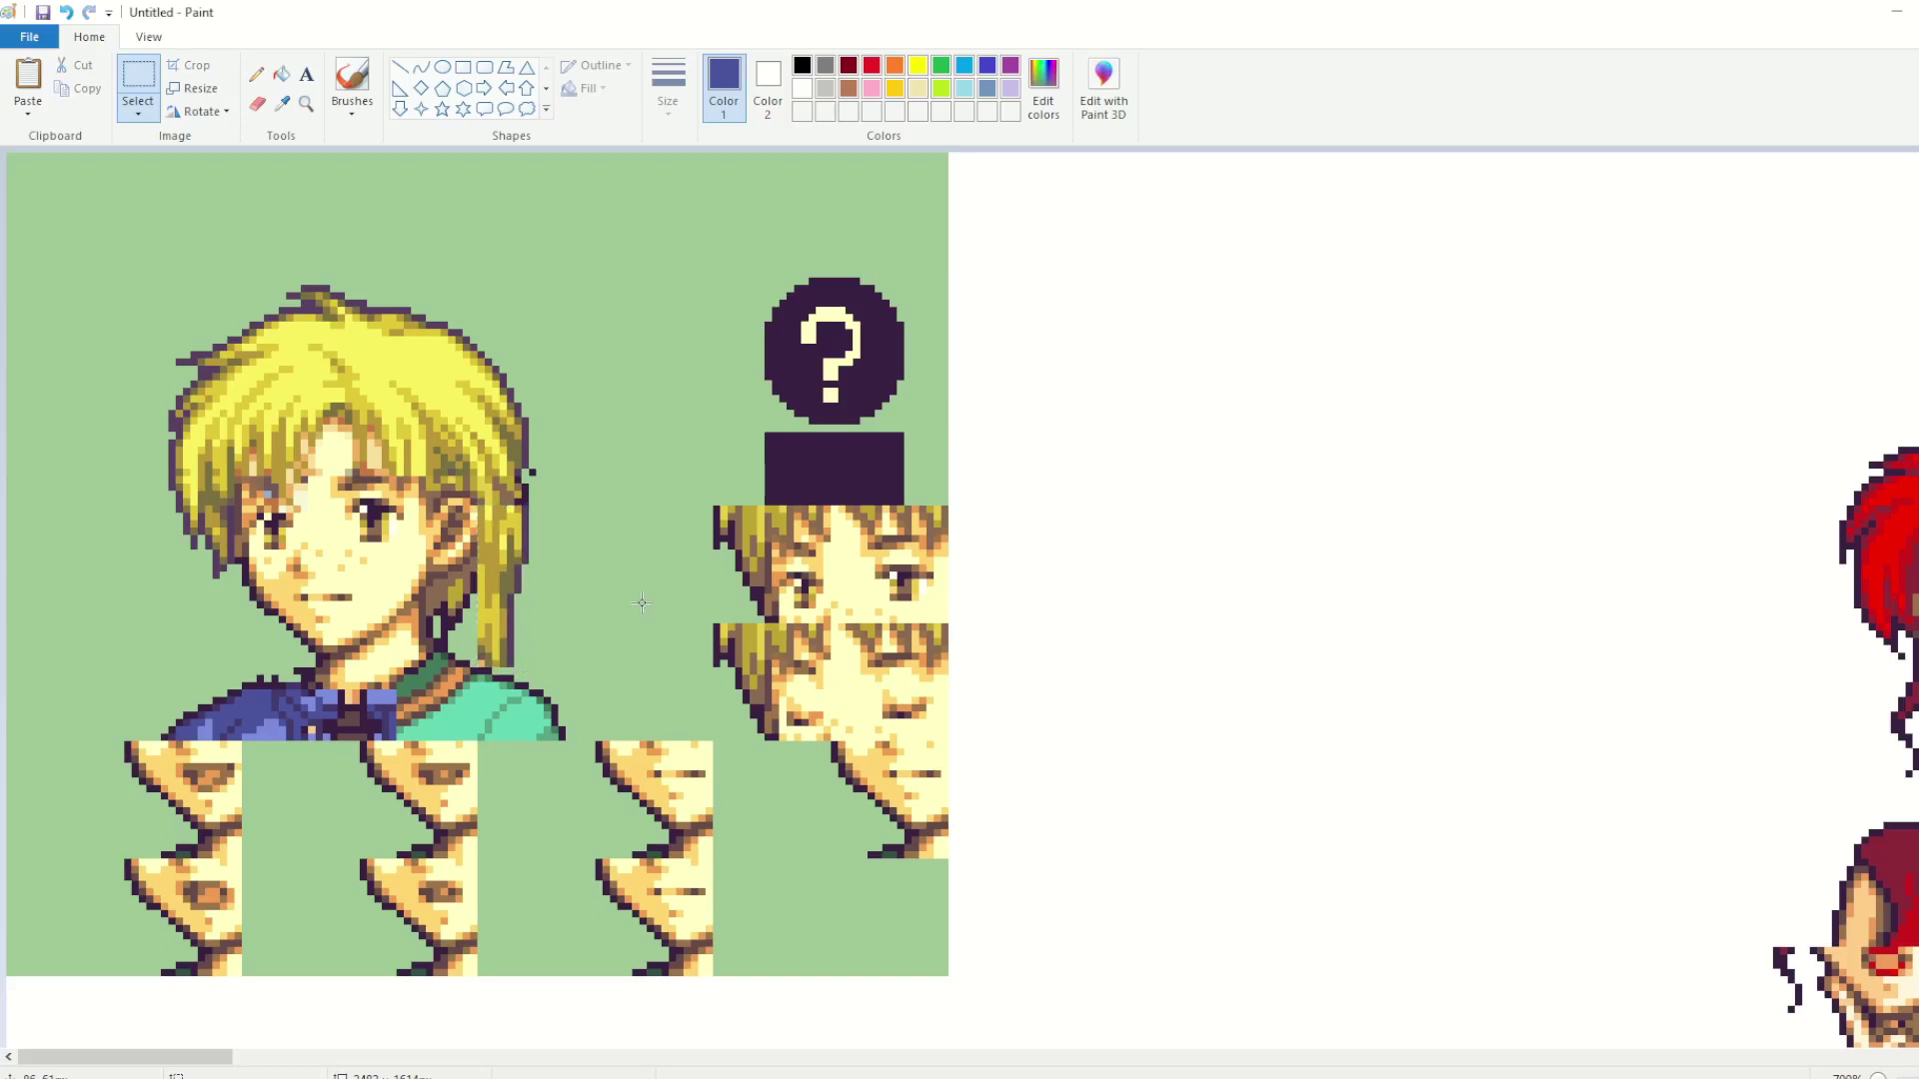
Step: Fill the green gaps between the boy's neck and the new strand with the hair's sampled dark yellow
click(282, 103)
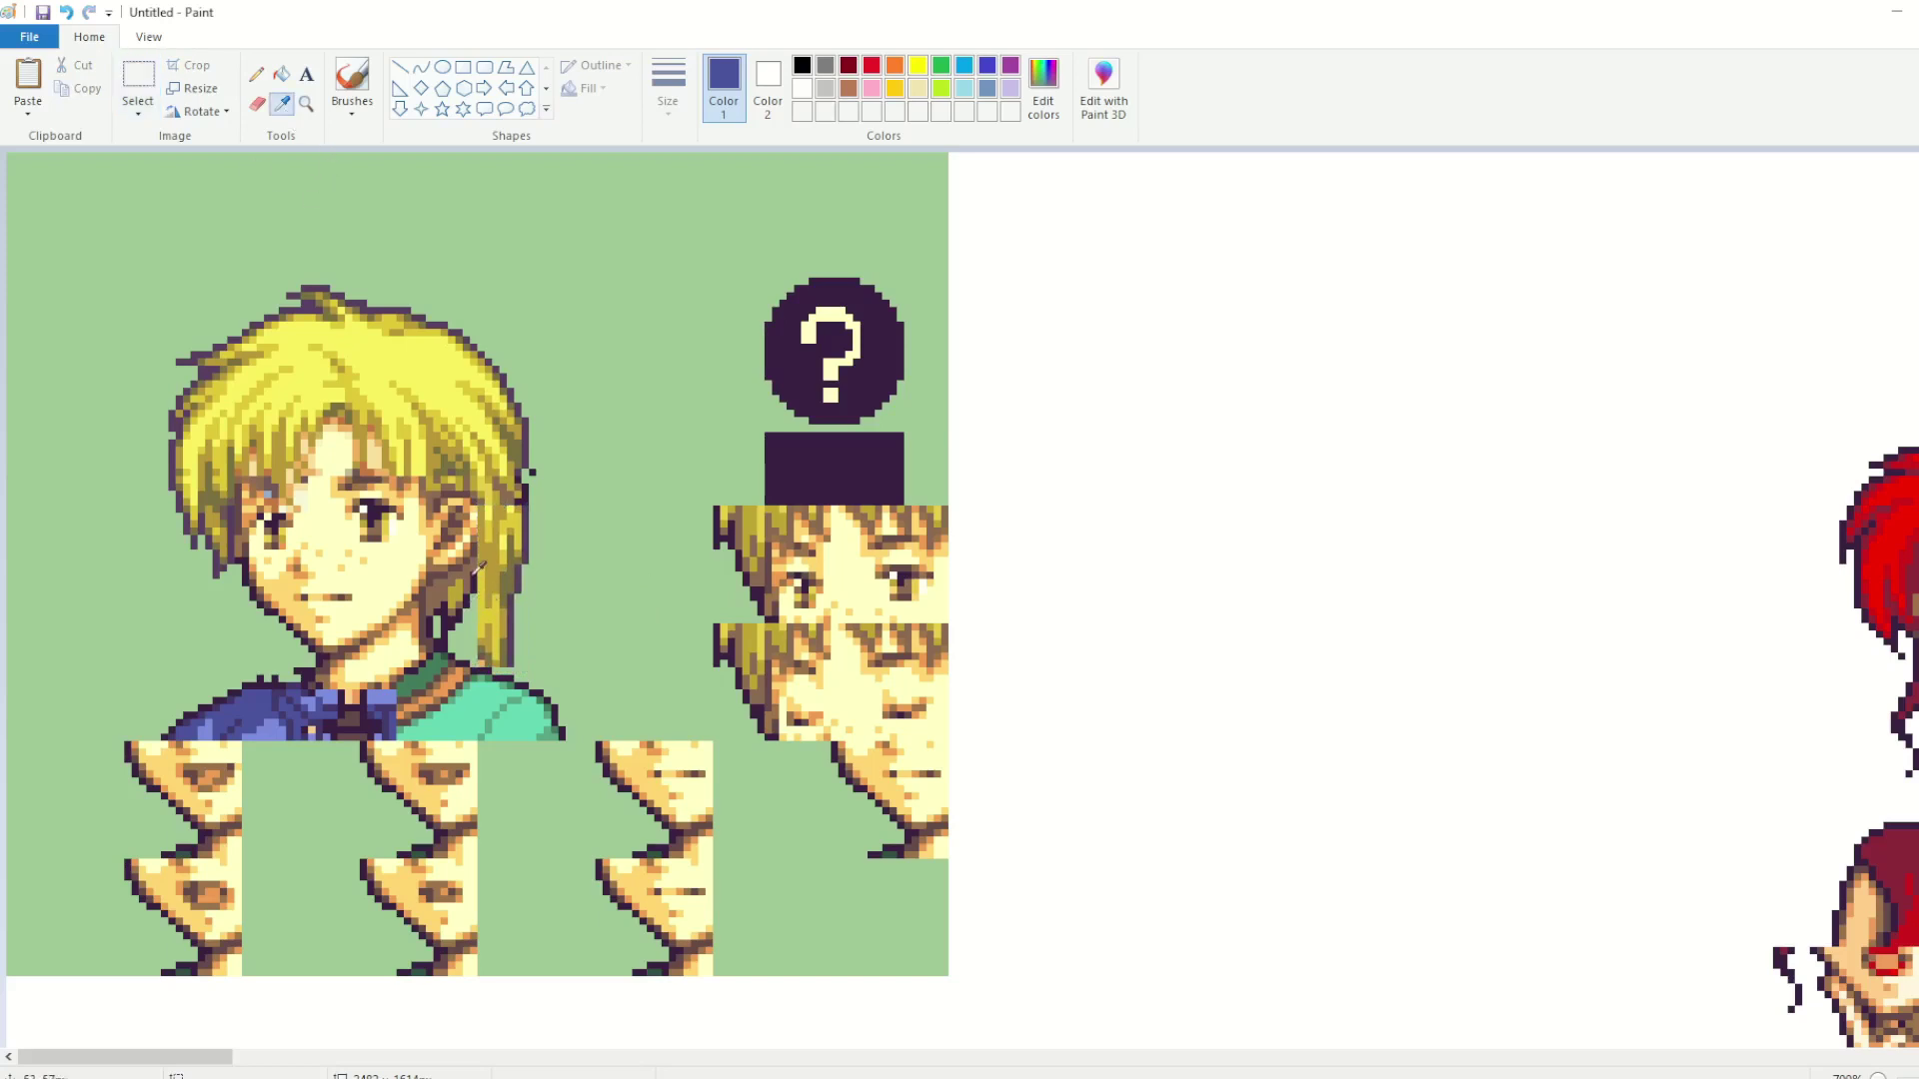
key(alt+Tab)
click(1318, 671)
key(alt+Tab)
click(488, 607)
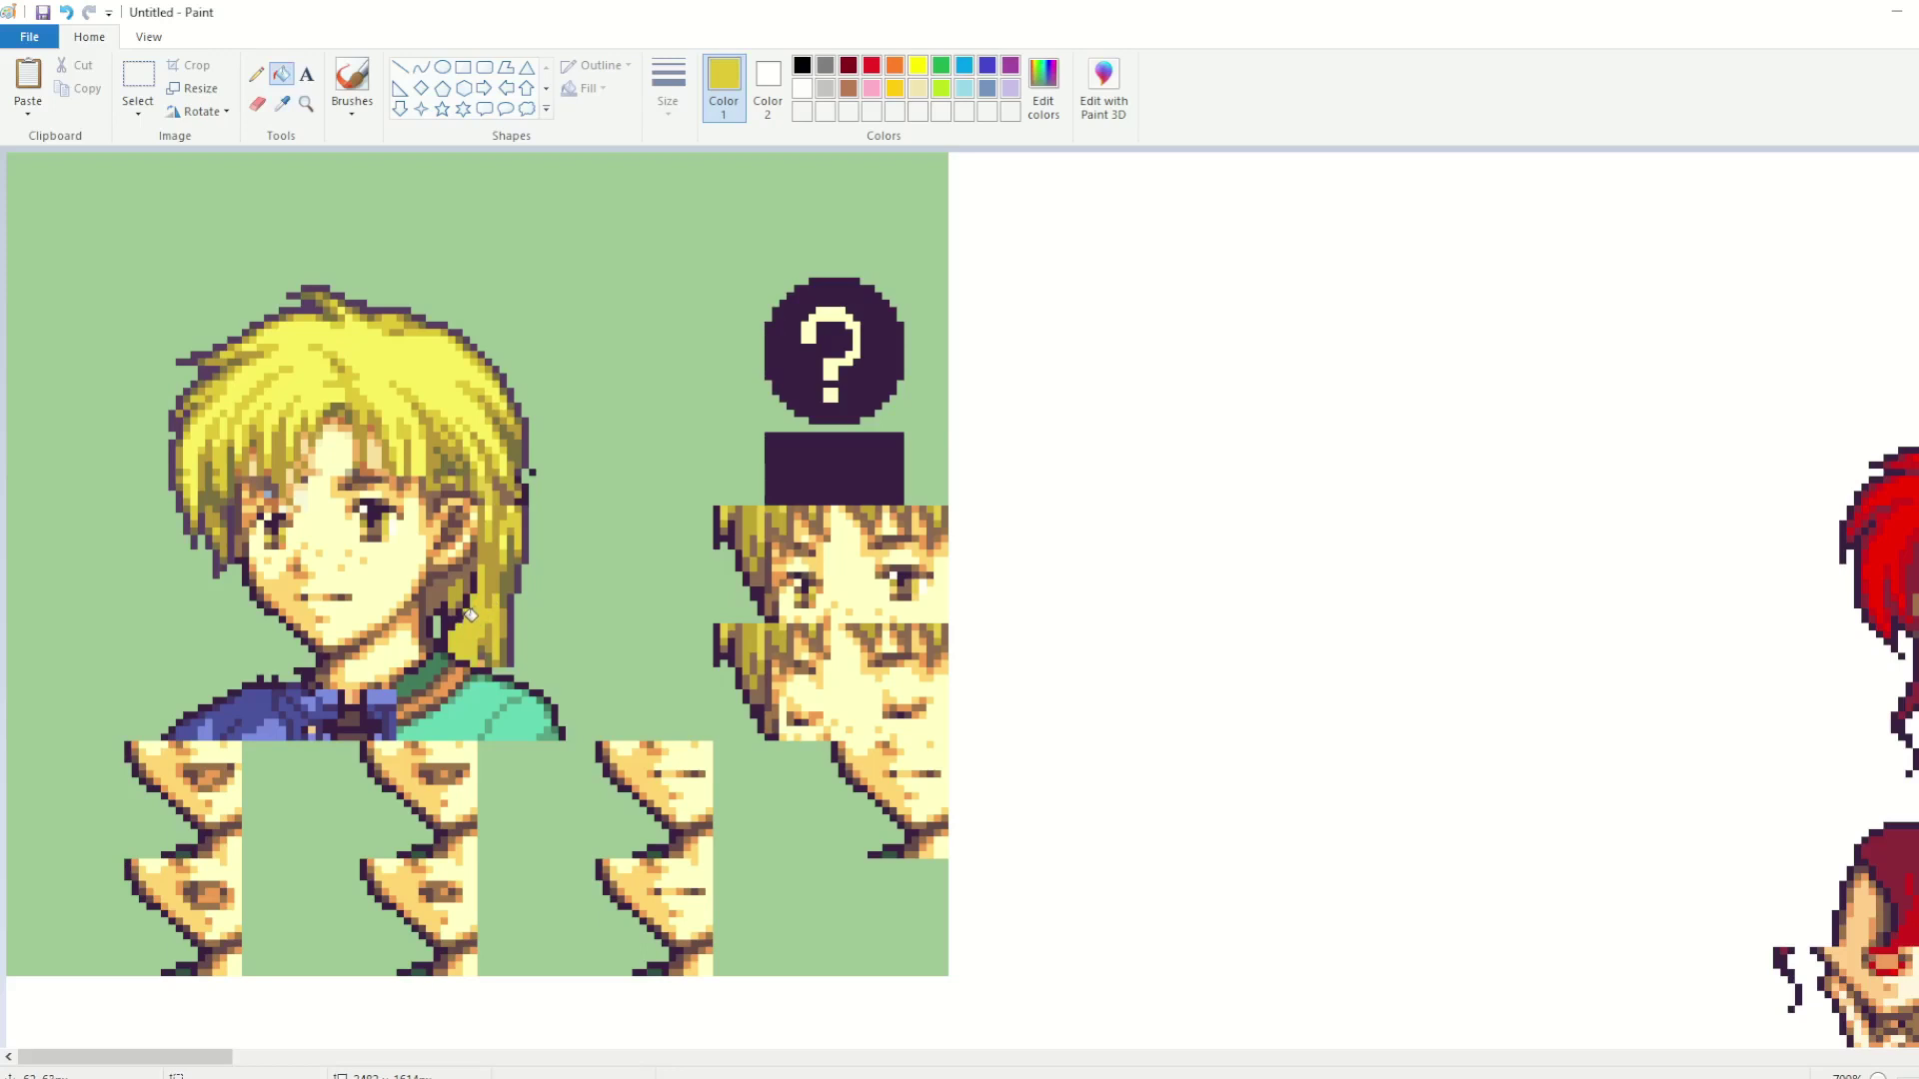
click(453, 614)
Step: Draw a line across the lower back hair in the sampled dark outline colour to mark a shorter cut
click(282, 103)
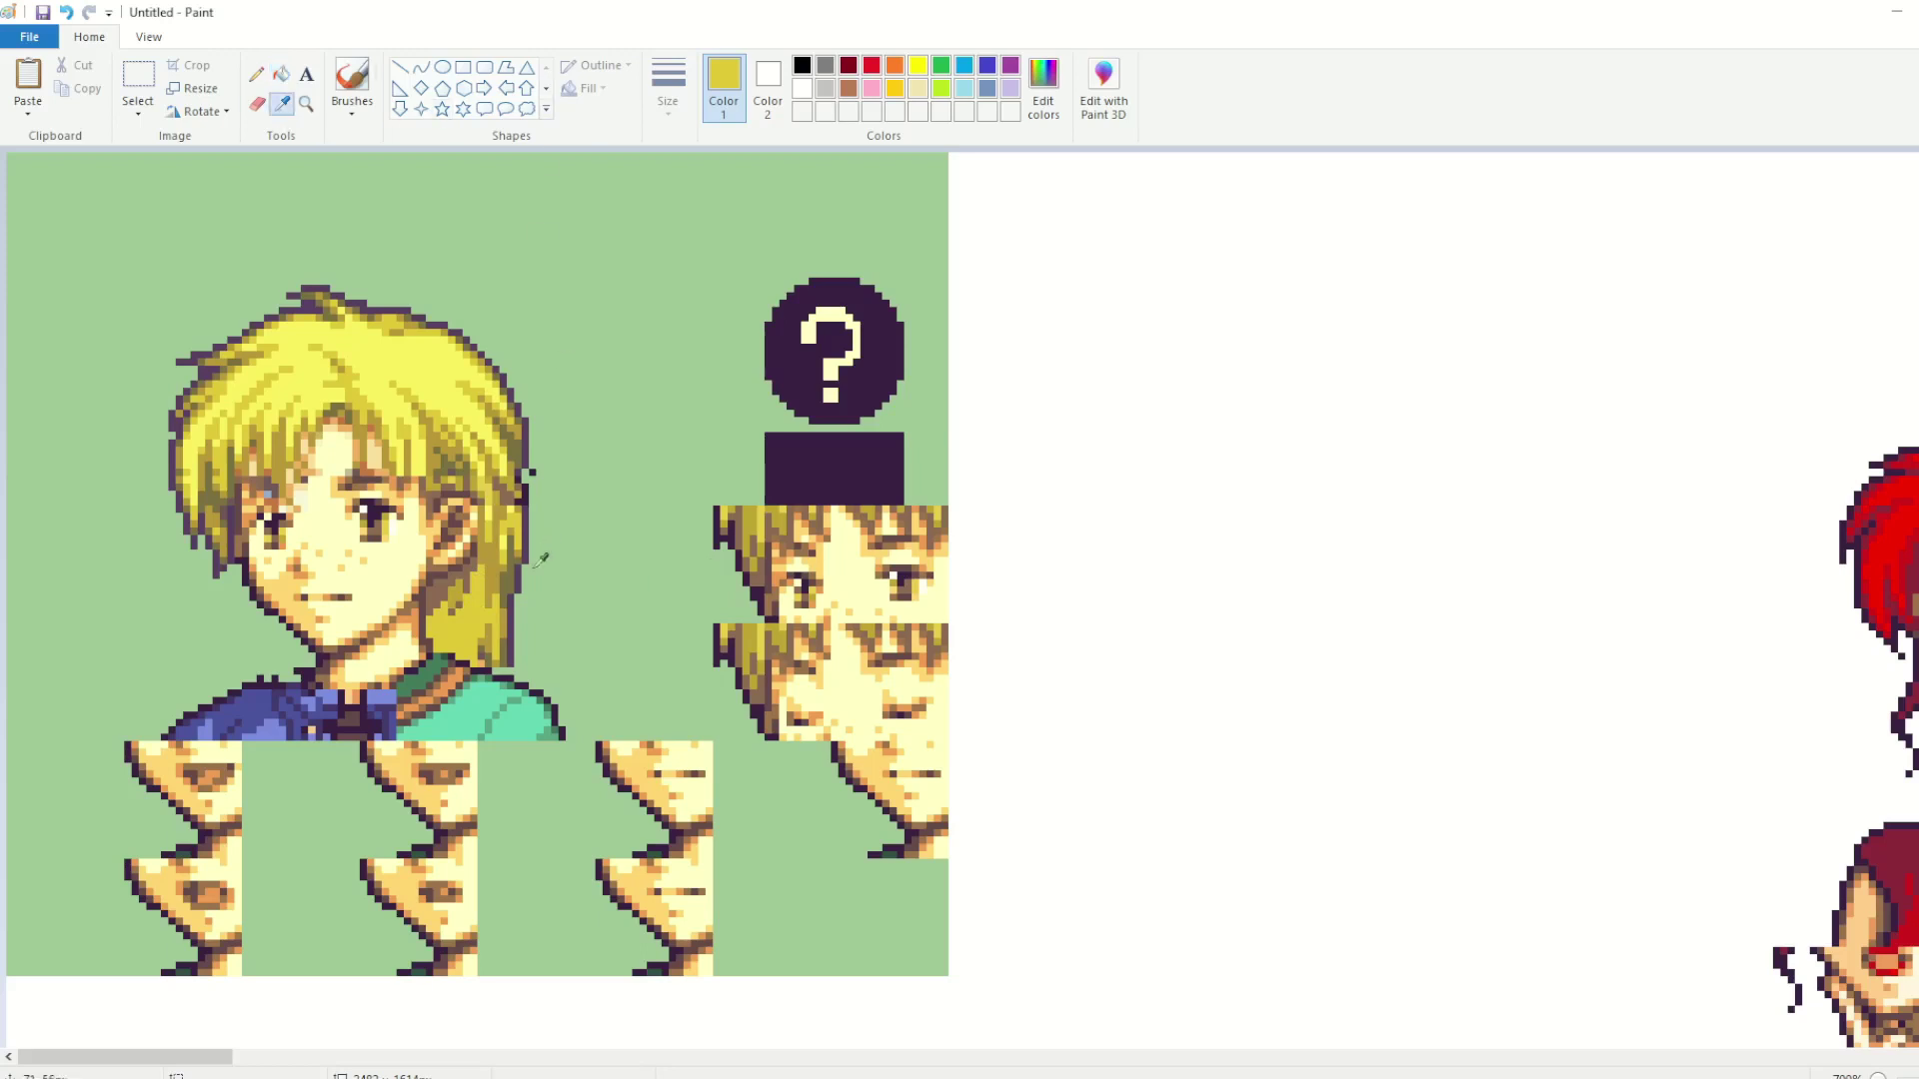
click(511, 651)
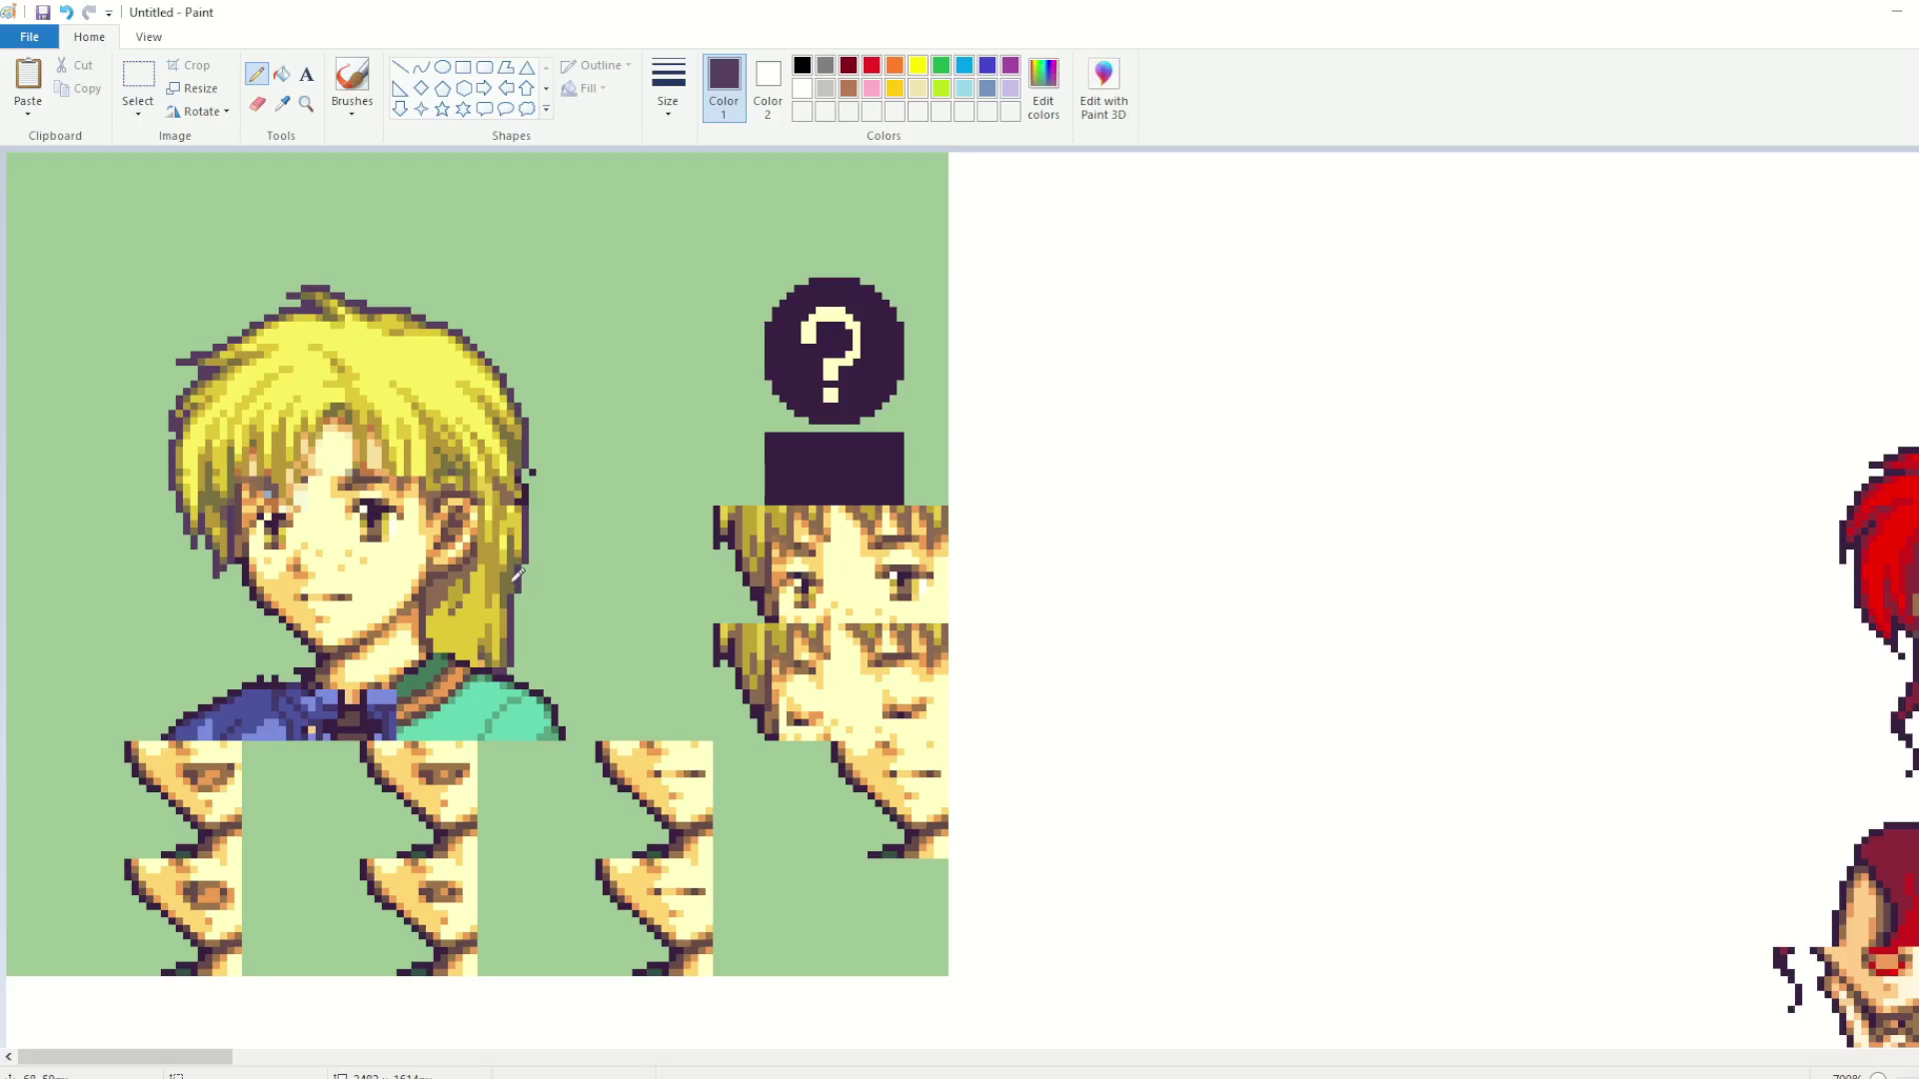
drag(514, 579, 471, 614)
click(66, 12)
Step: Fill the hair below the drawn line with the sampled background green
click(283, 103)
click(603, 604)
click(281, 73)
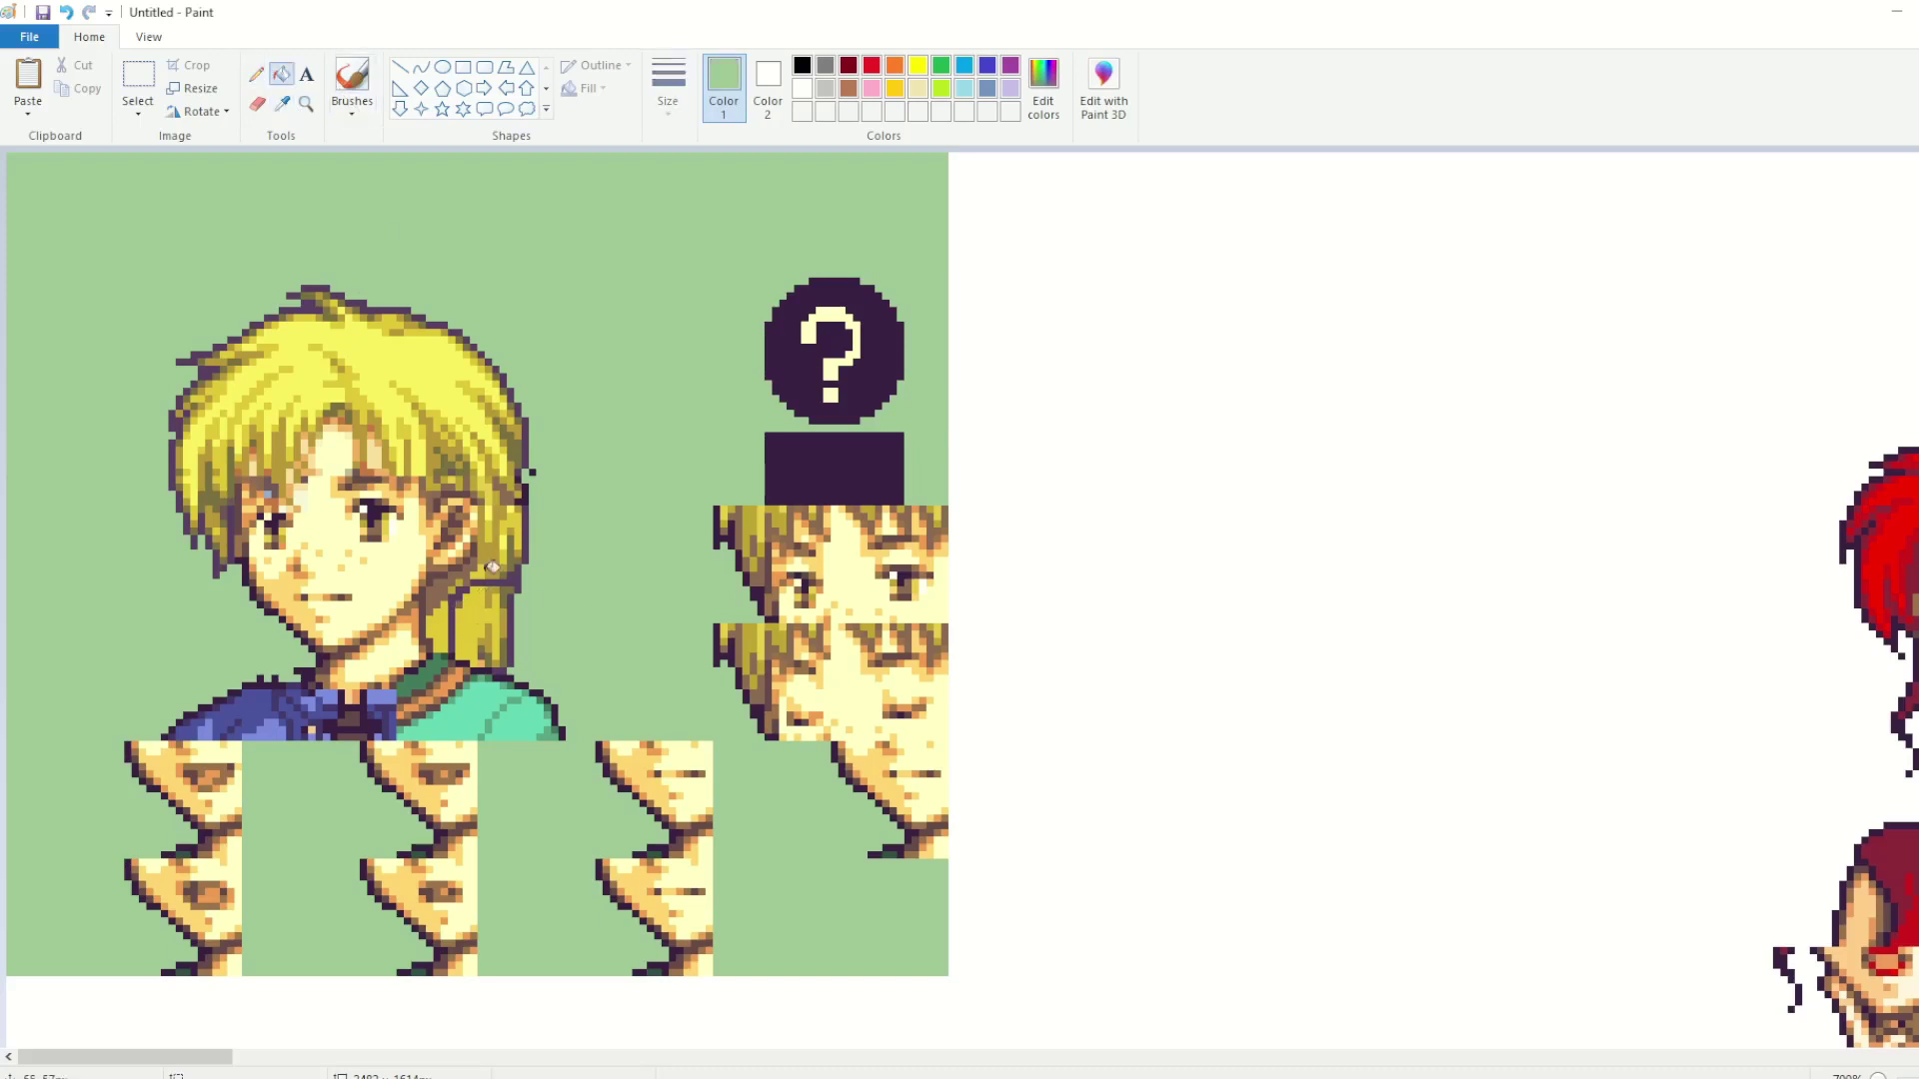
click(491, 632)
click(488, 645)
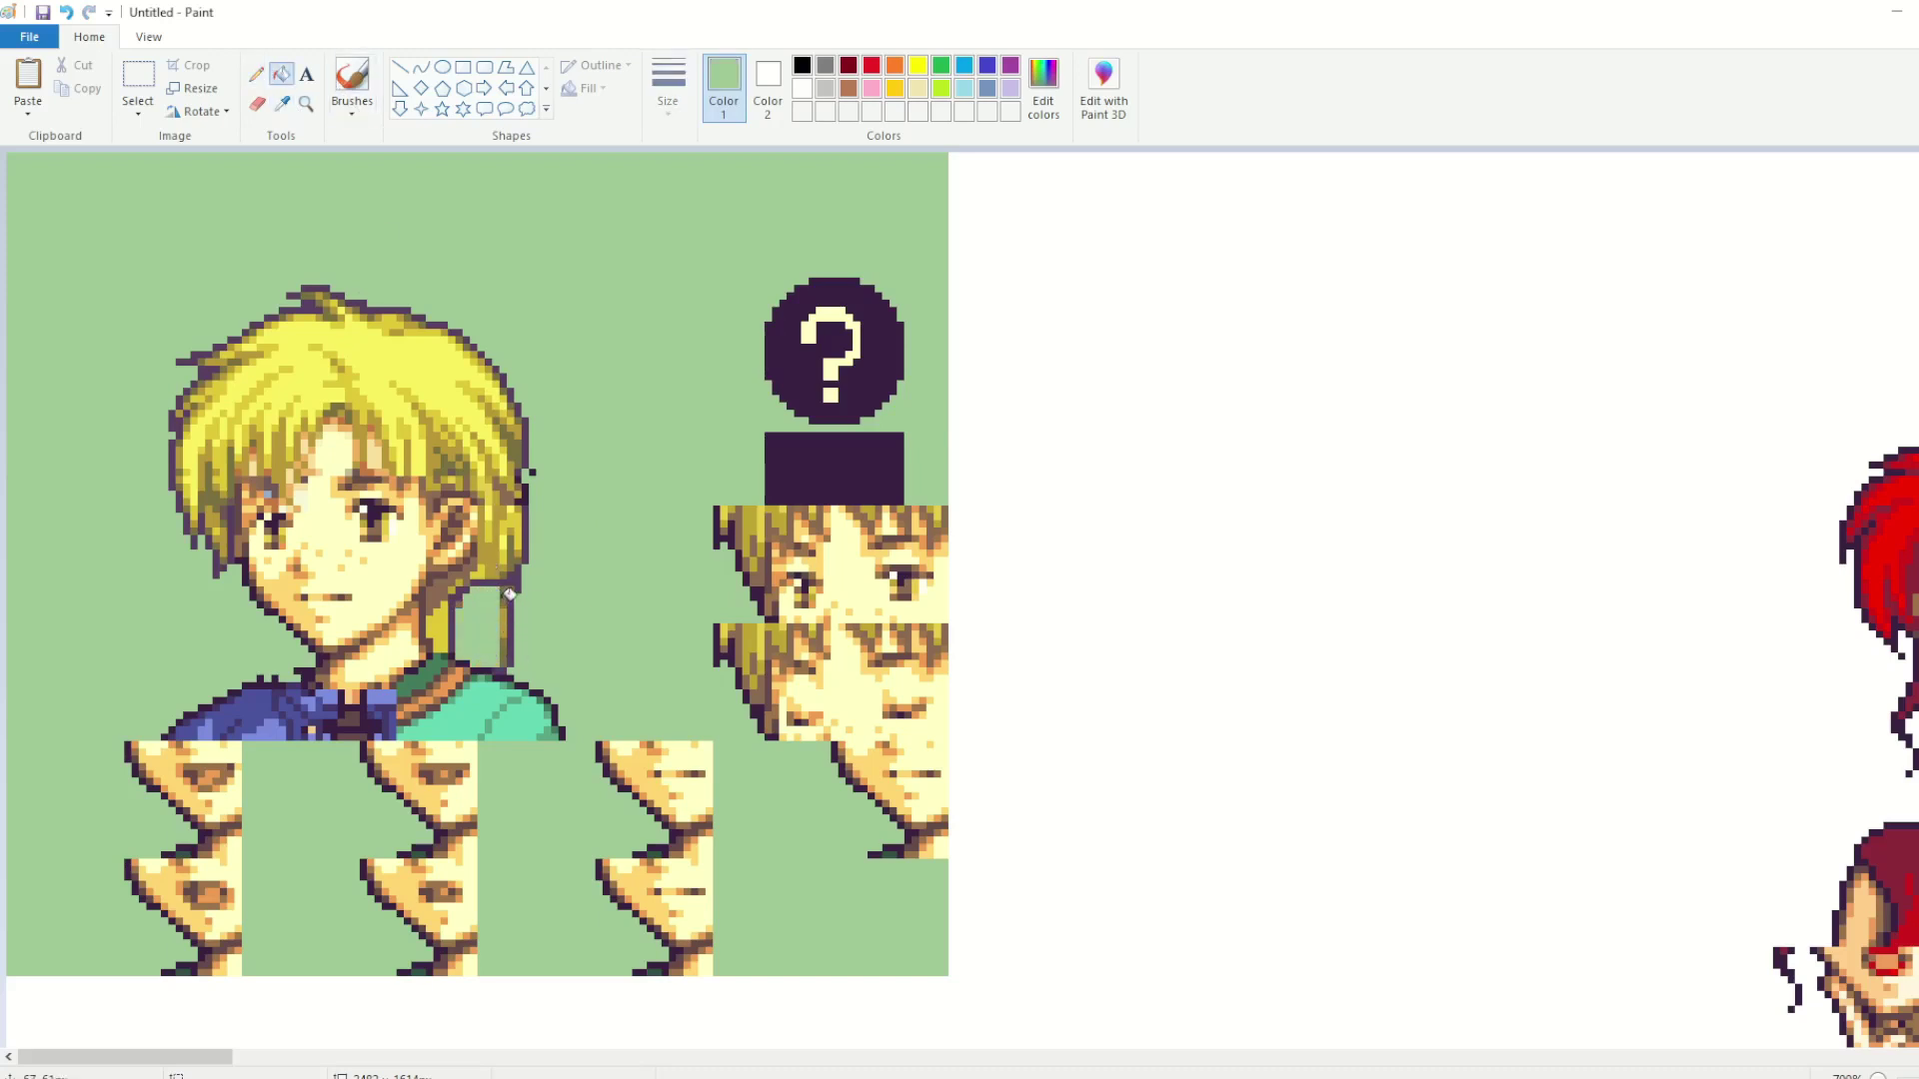
click(509, 637)
Step: Try erasing the leftover strand outline with a background-green pencil stroke, and undo the hair trimming
click(256, 73)
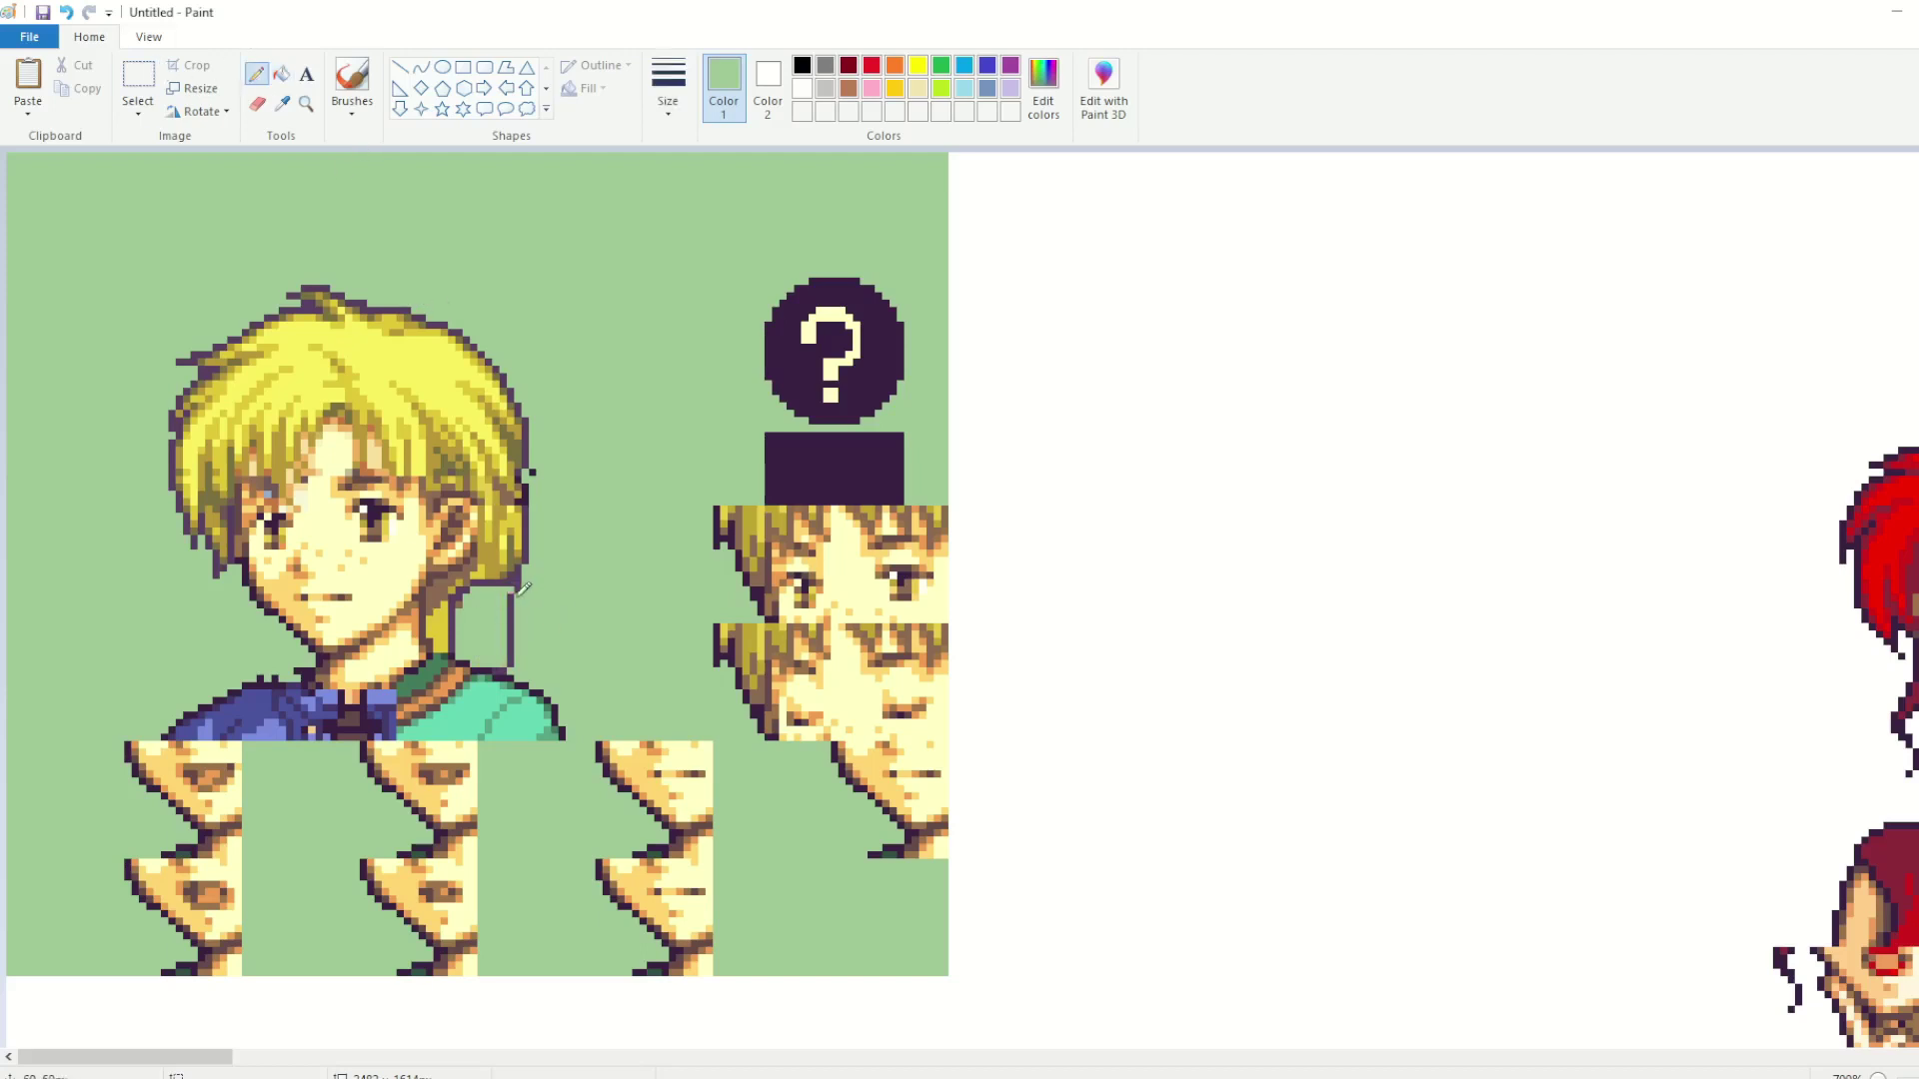
drag(510, 590, 509, 672)
key(ctrl+z)
key(ctrl+z)
key(ctrl+z)
click(930, 1078)
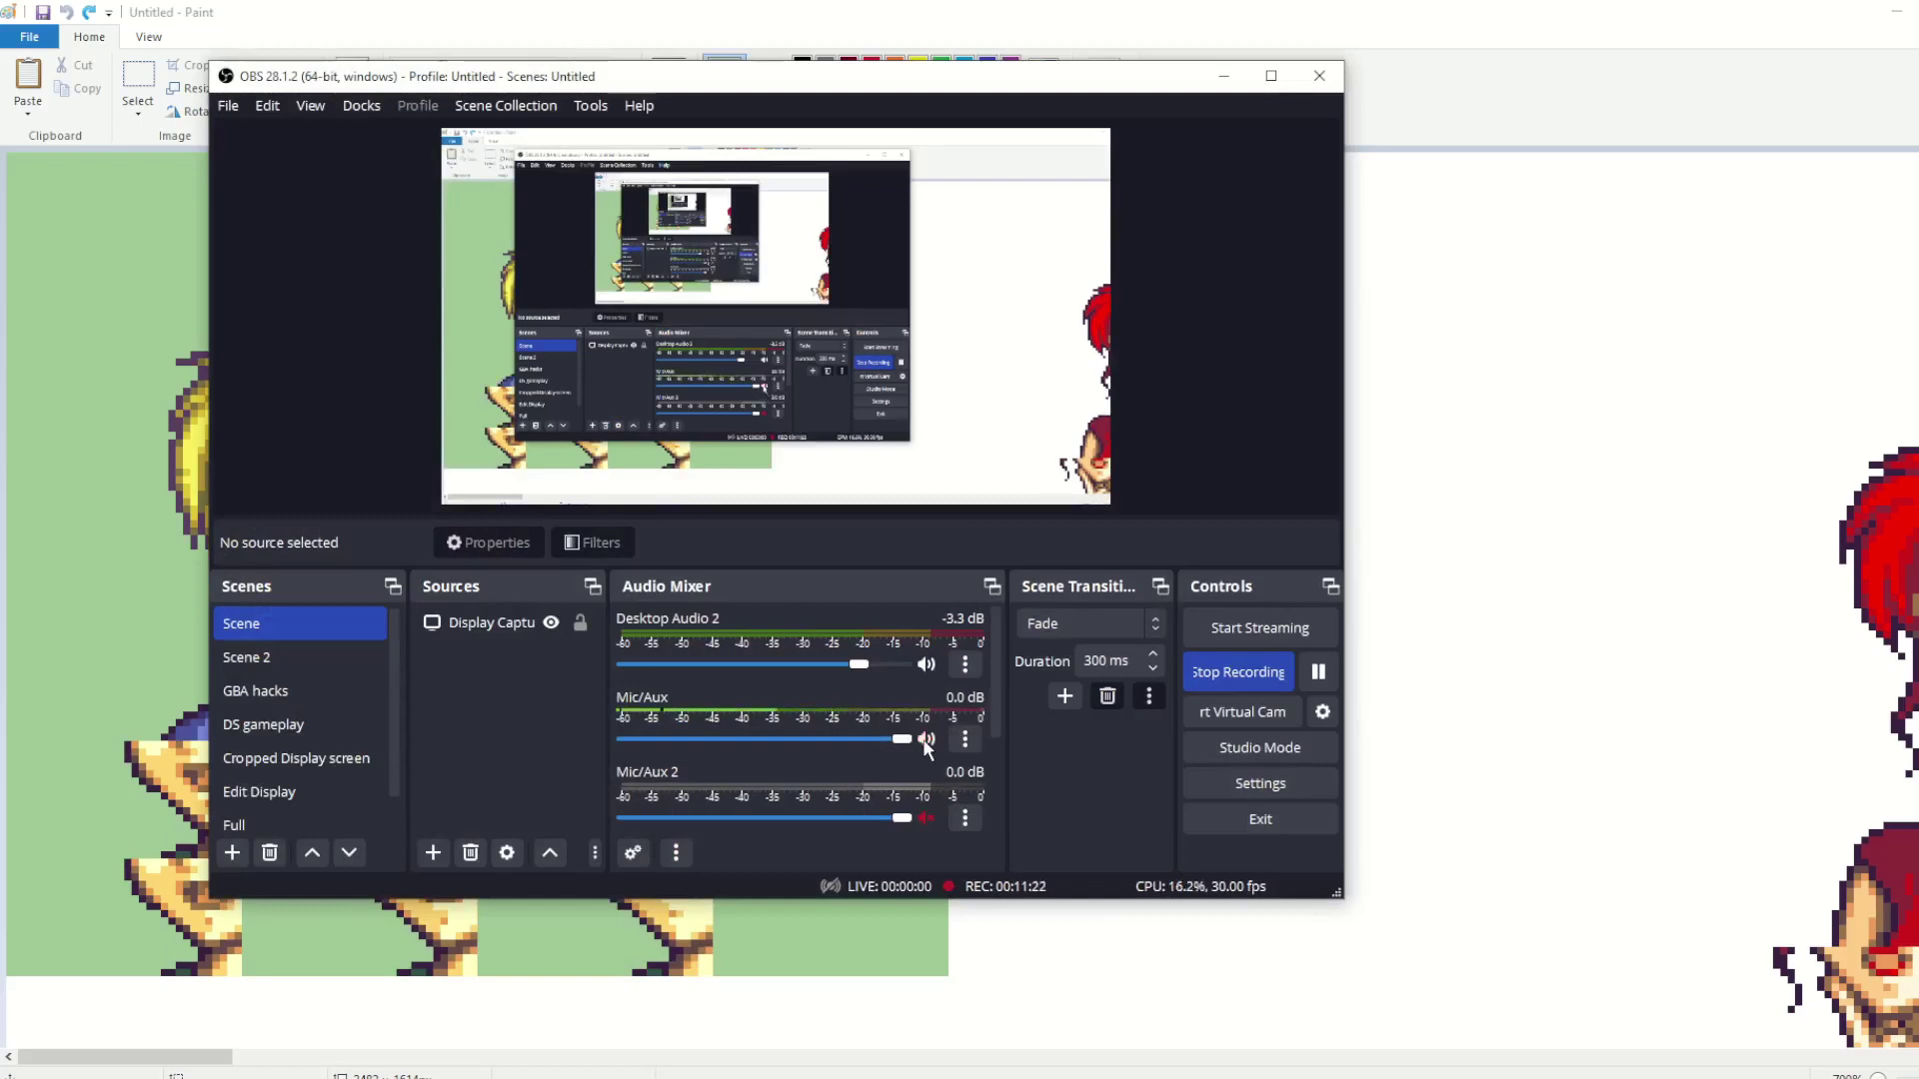
key(alt+Tab)
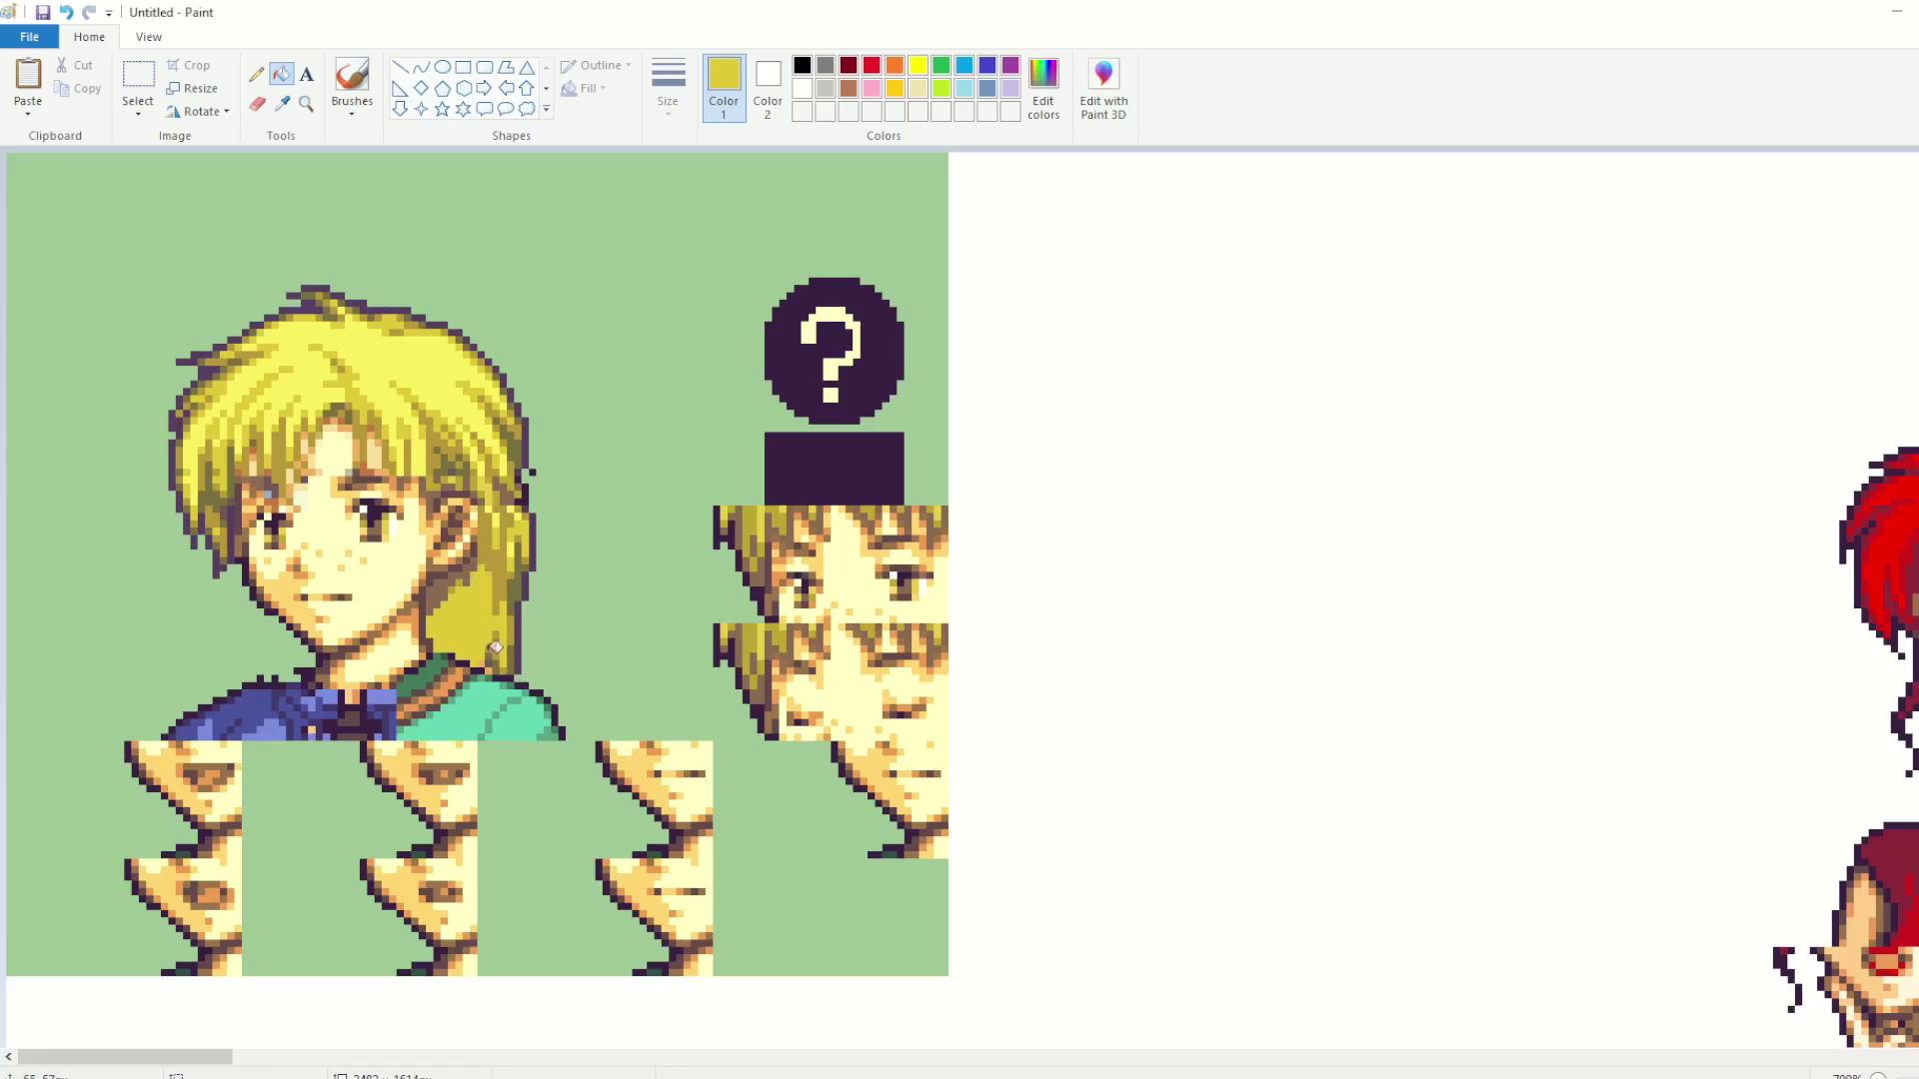
Step: Try replacing the boy's teal shoulder with a copy of the orange-haired girl's blue shoulder, and undo the paste
drag(188, 1057, 650, 1029)
scroll(1019, 764, down, 2)
click(138, 80)
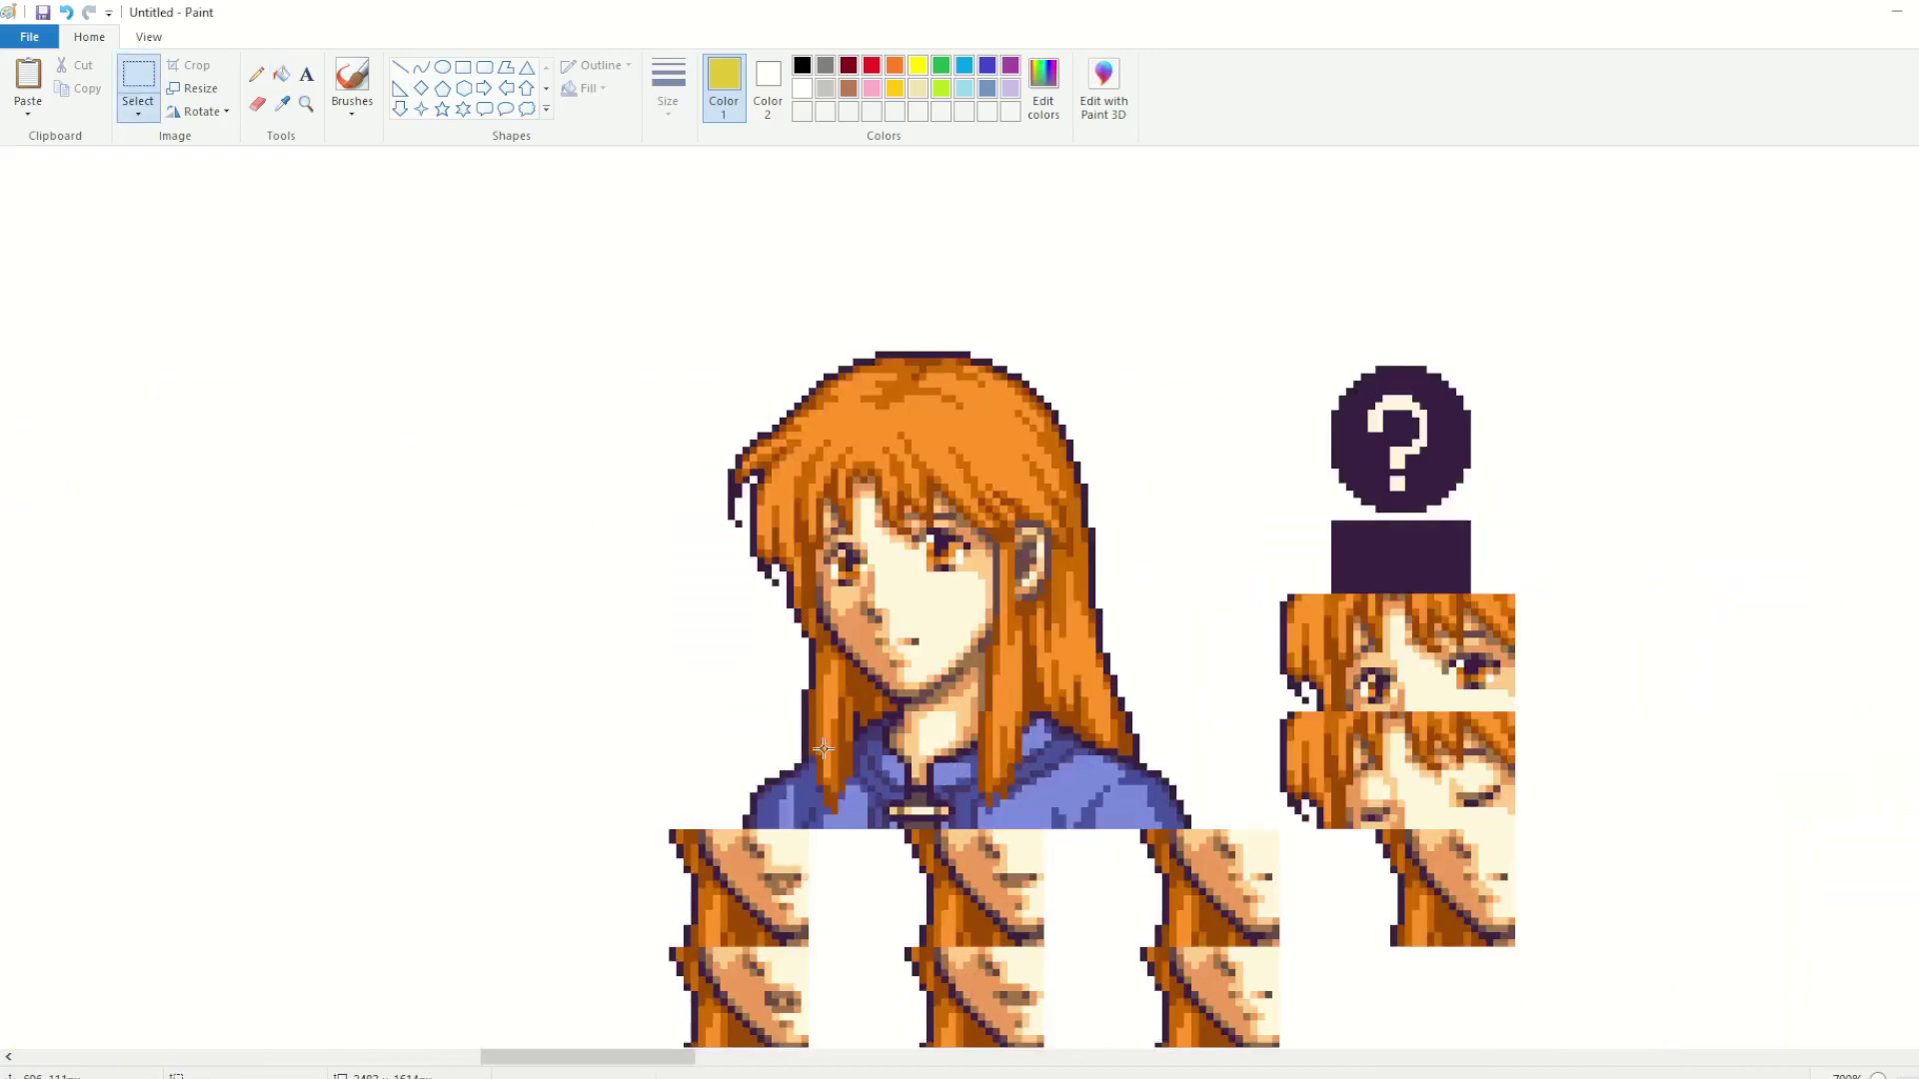
drag(1188, 751, 964, 825)
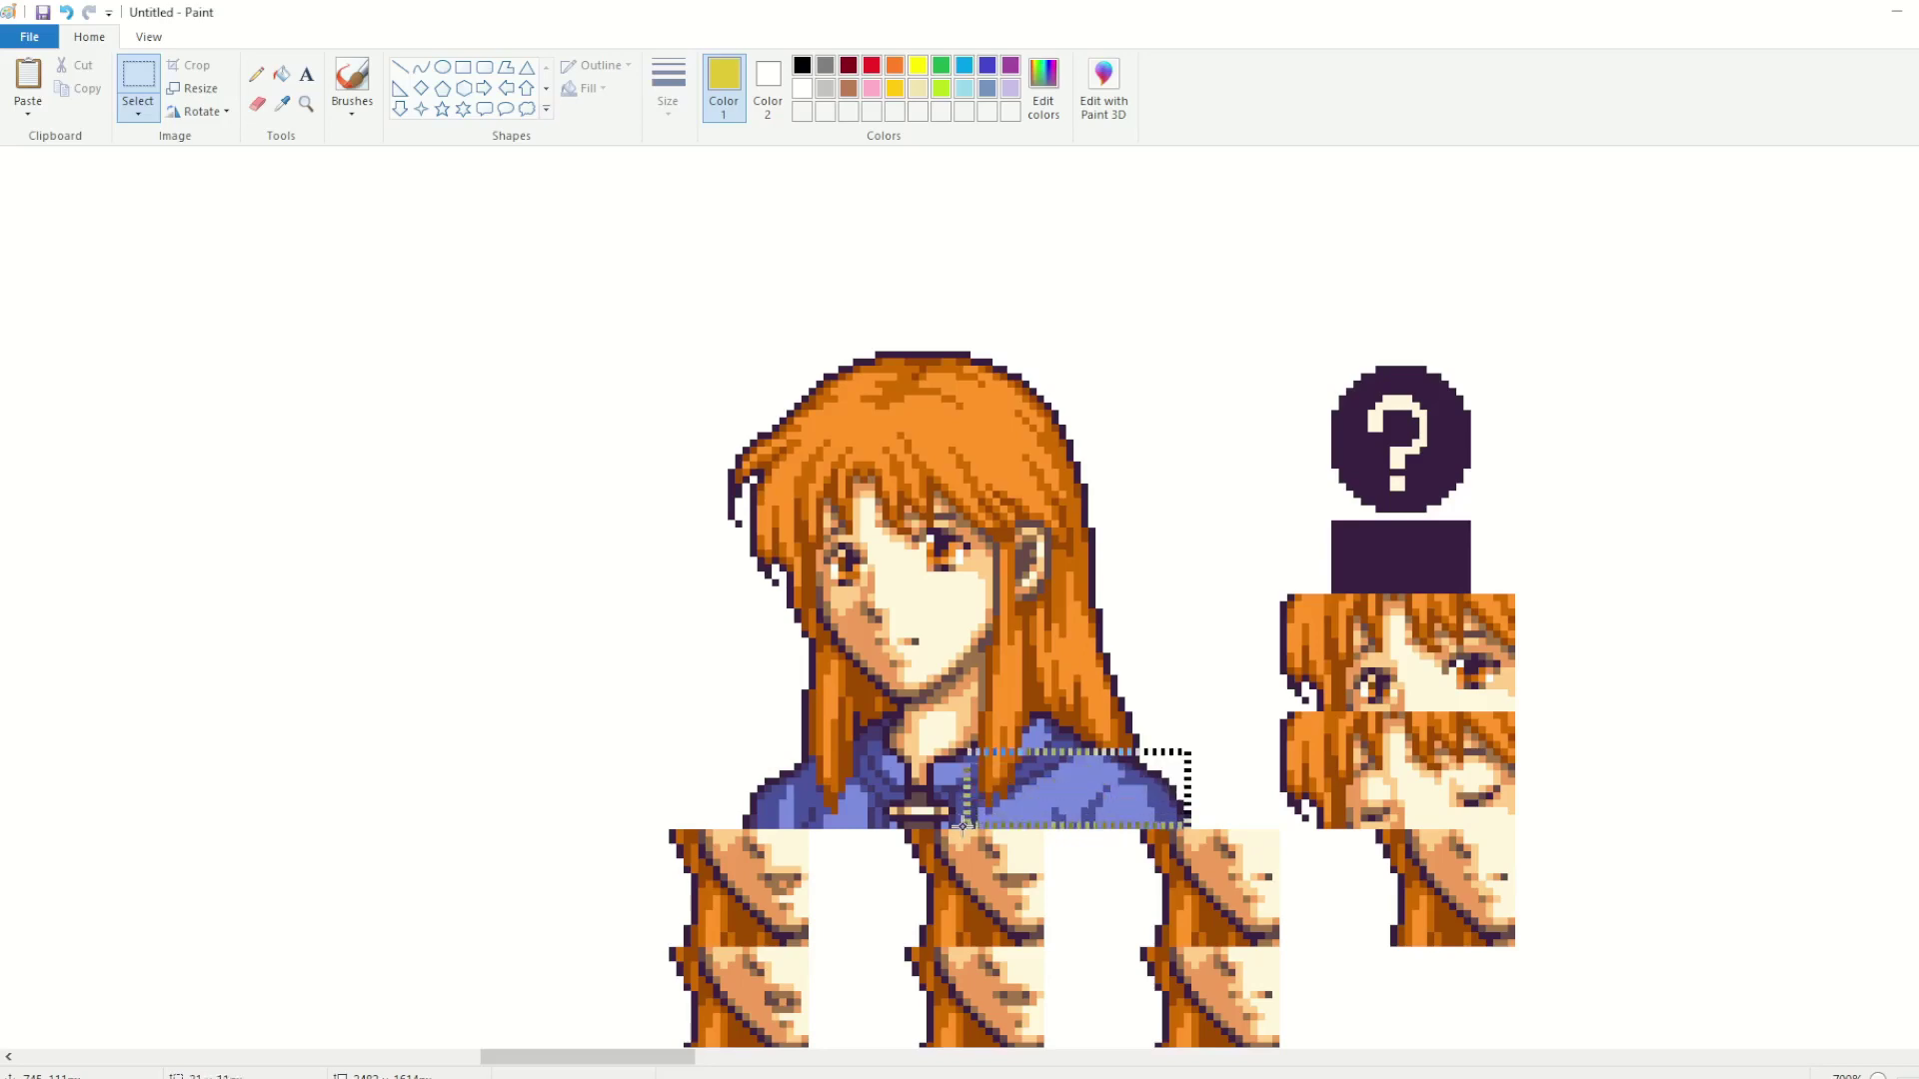
key(ctrl+c)
drag(639, 1054, 177, 1054)
key(ctrl+v)
drag(101, 148, 507, 652)
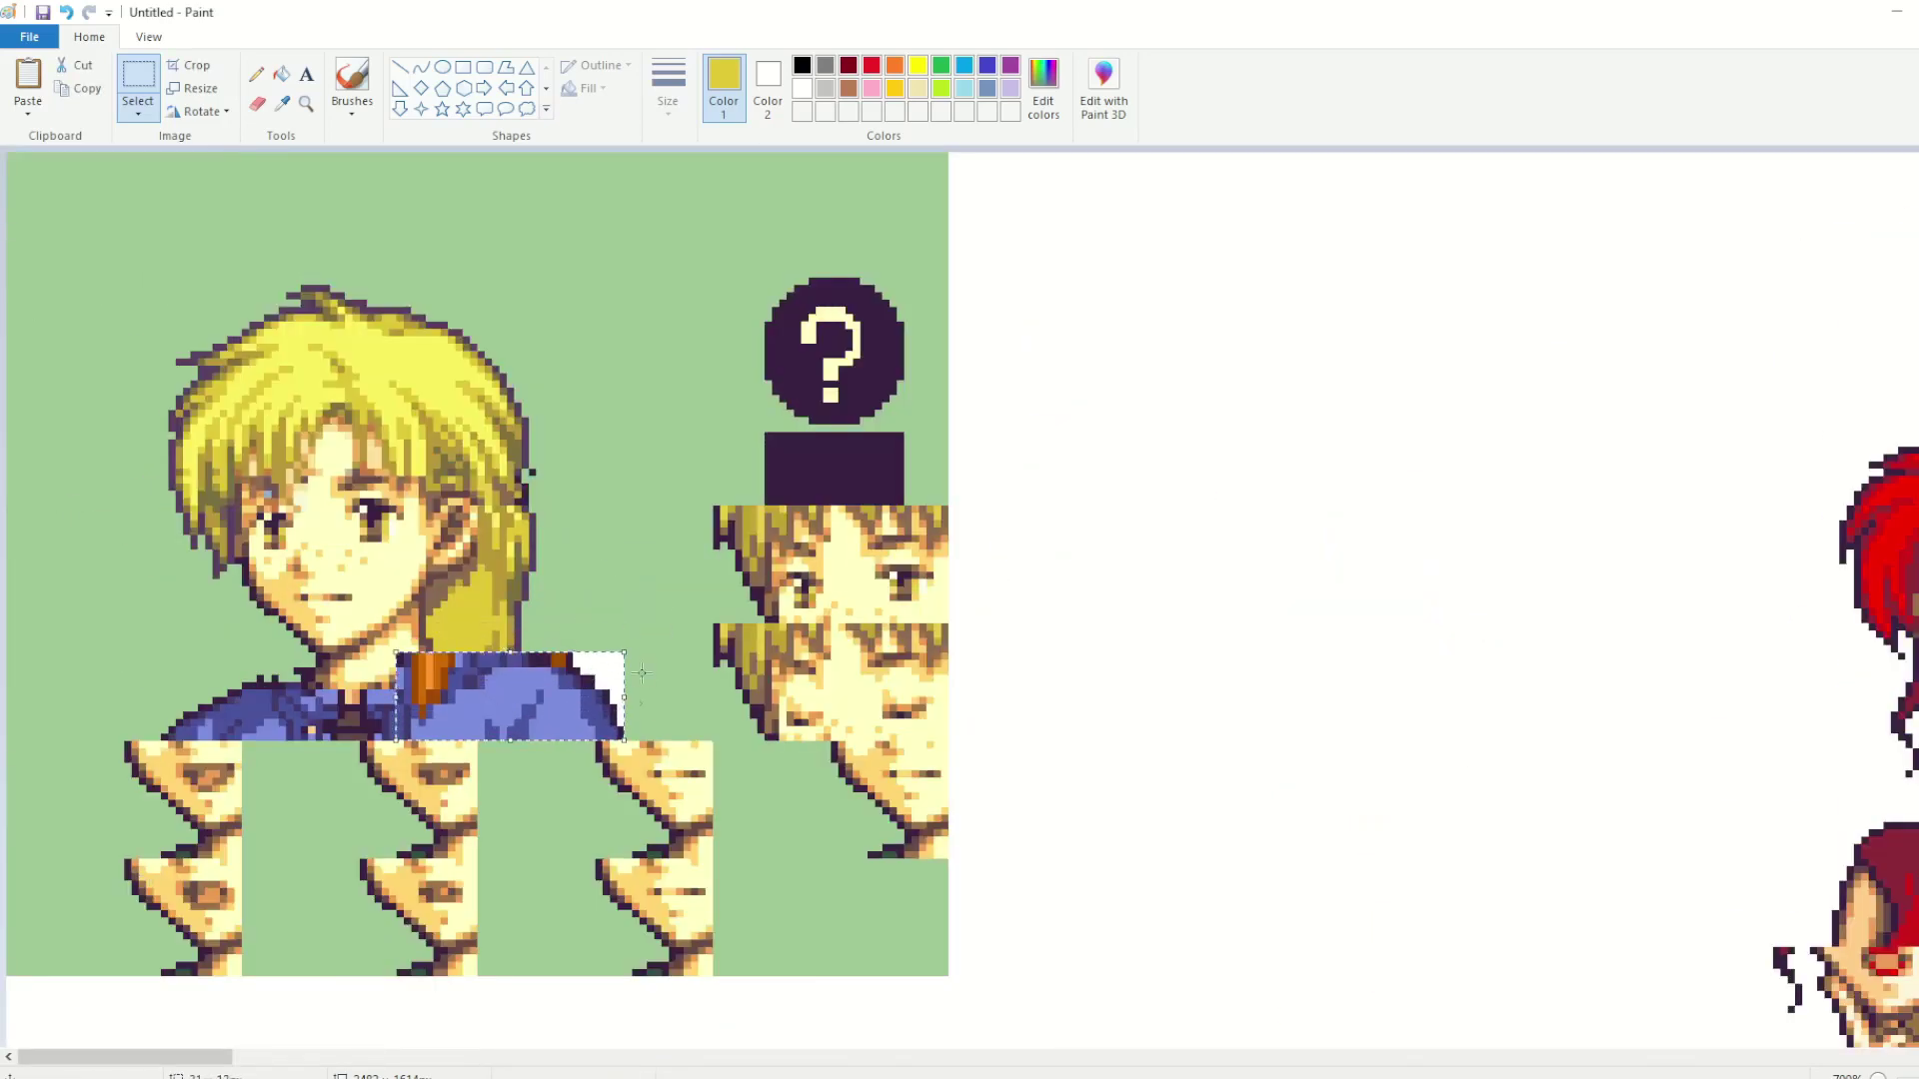
key(ctrl+z)
Step: Copy a shallower strip of the orange-haired girl's blue shoulder, from beside the clasp to the sleeve edge
drag(197, 1056, 645, 1006)
scroll(1154, 798, down, 2)
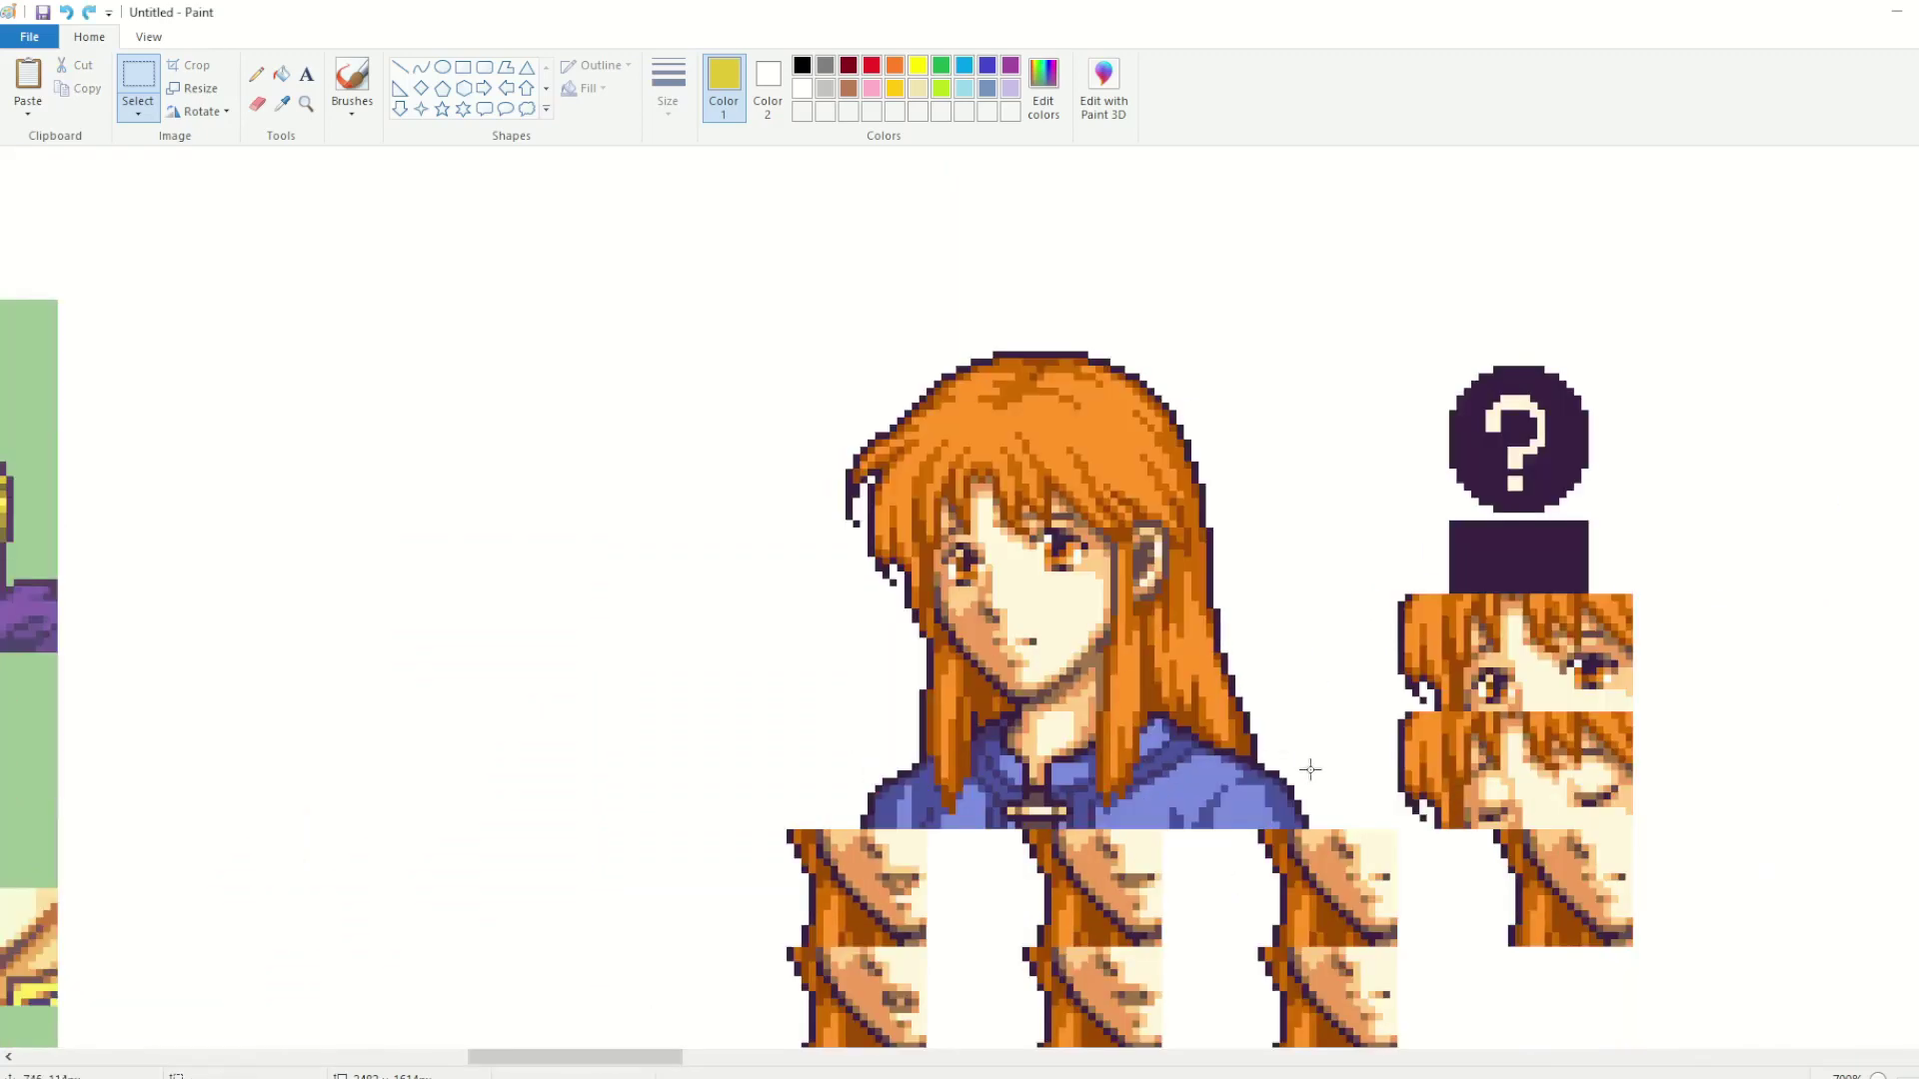
drag(1310, 770, 1078, 828)
drag(534, 1056, 84, 1057)
scroll(504, 693, up, 2)
key(ctrl+y)
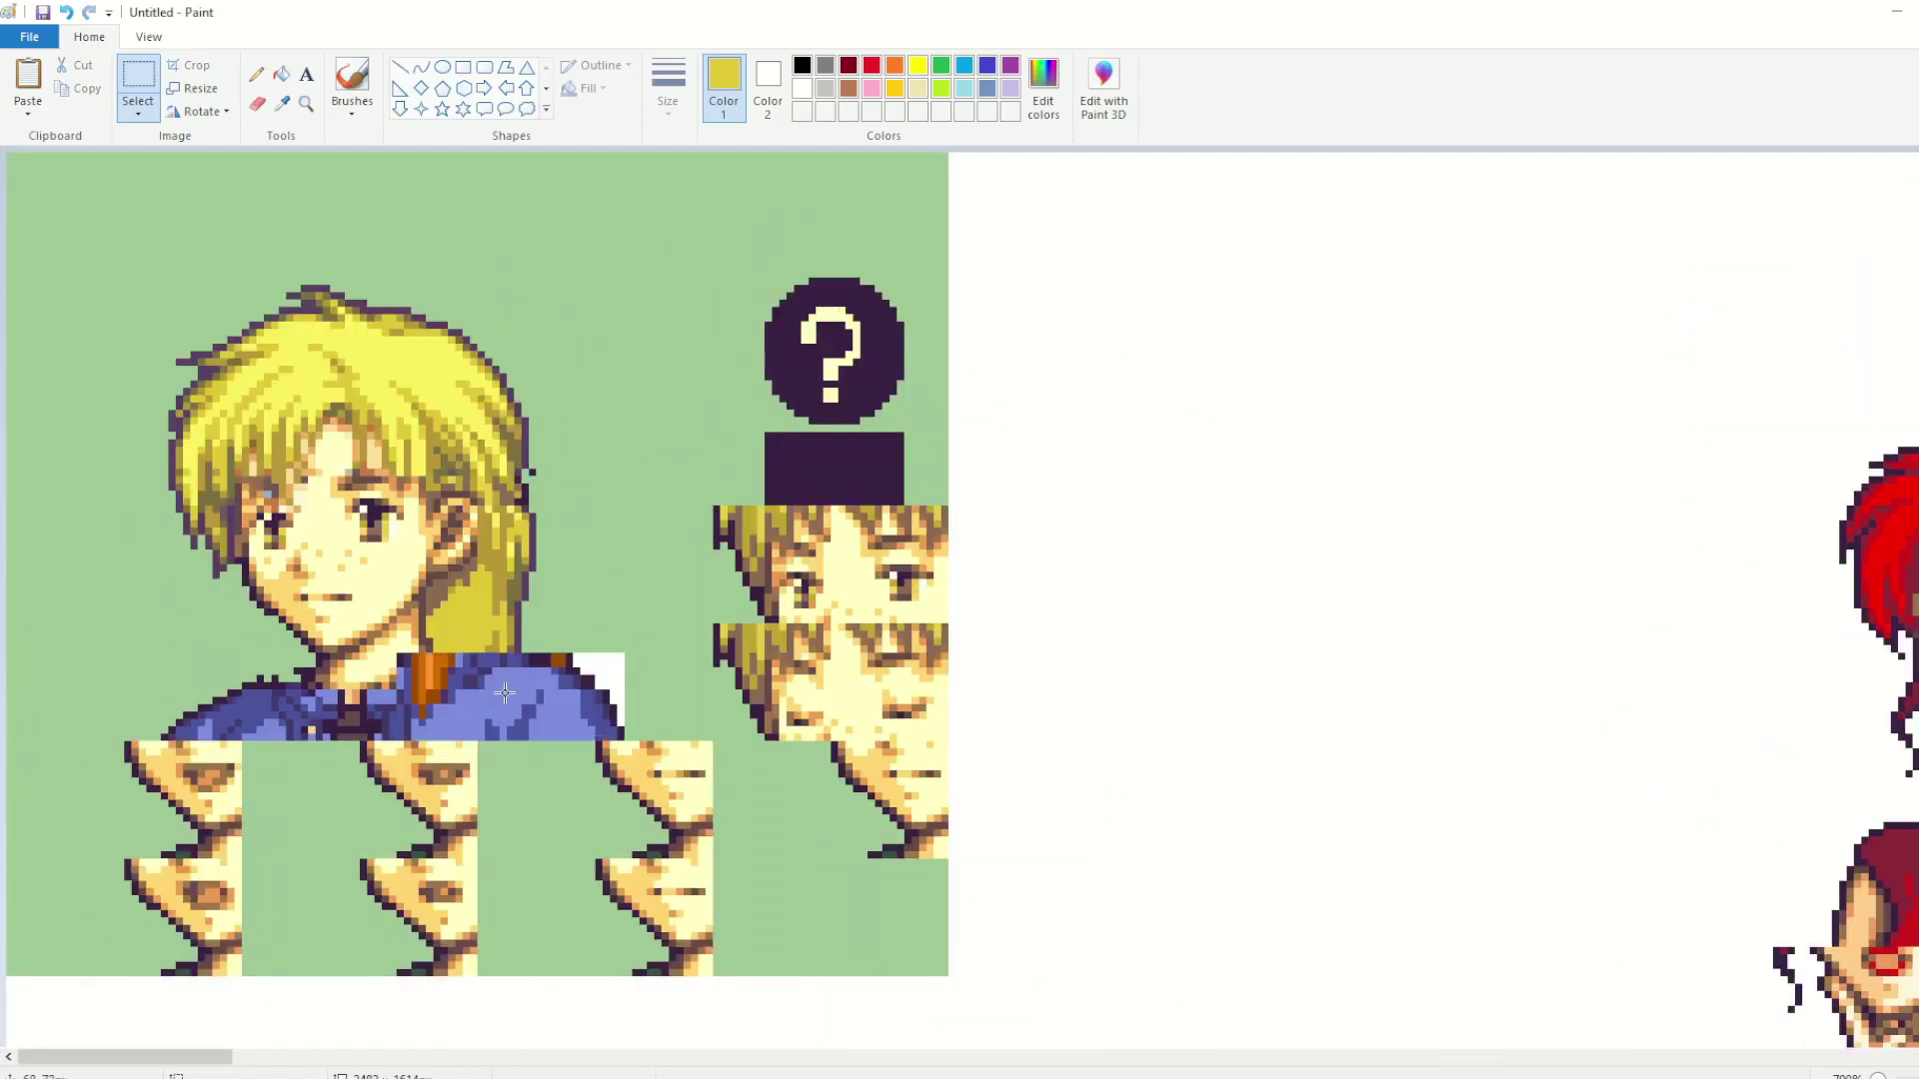
key(ctrl+z)
Step: Paste the blue shoulder strip over the boy's teal shoulder beside the collar and narrow it to fit his shoulder width
key(ctrl+v)
drag(68, 183, 450, 713)
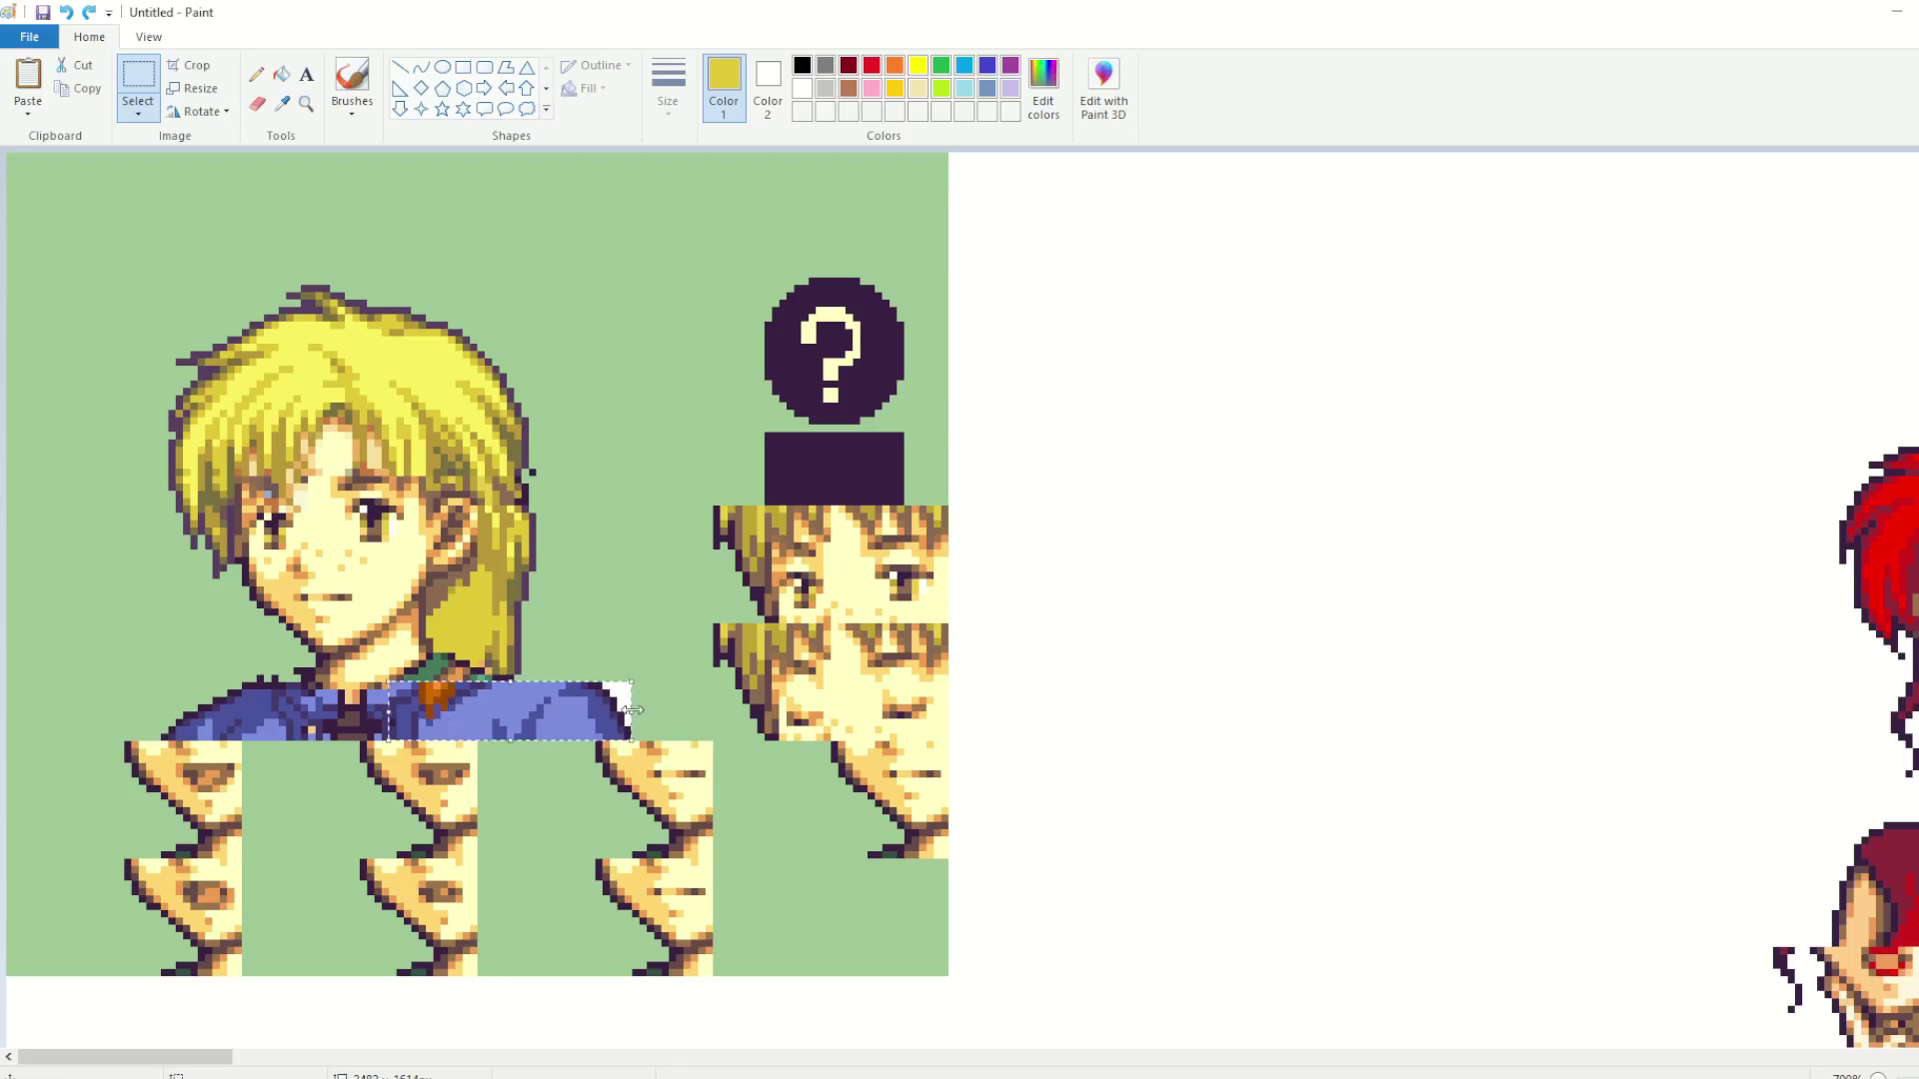
drag(634, 710, 574, 709)
click(655, 681)
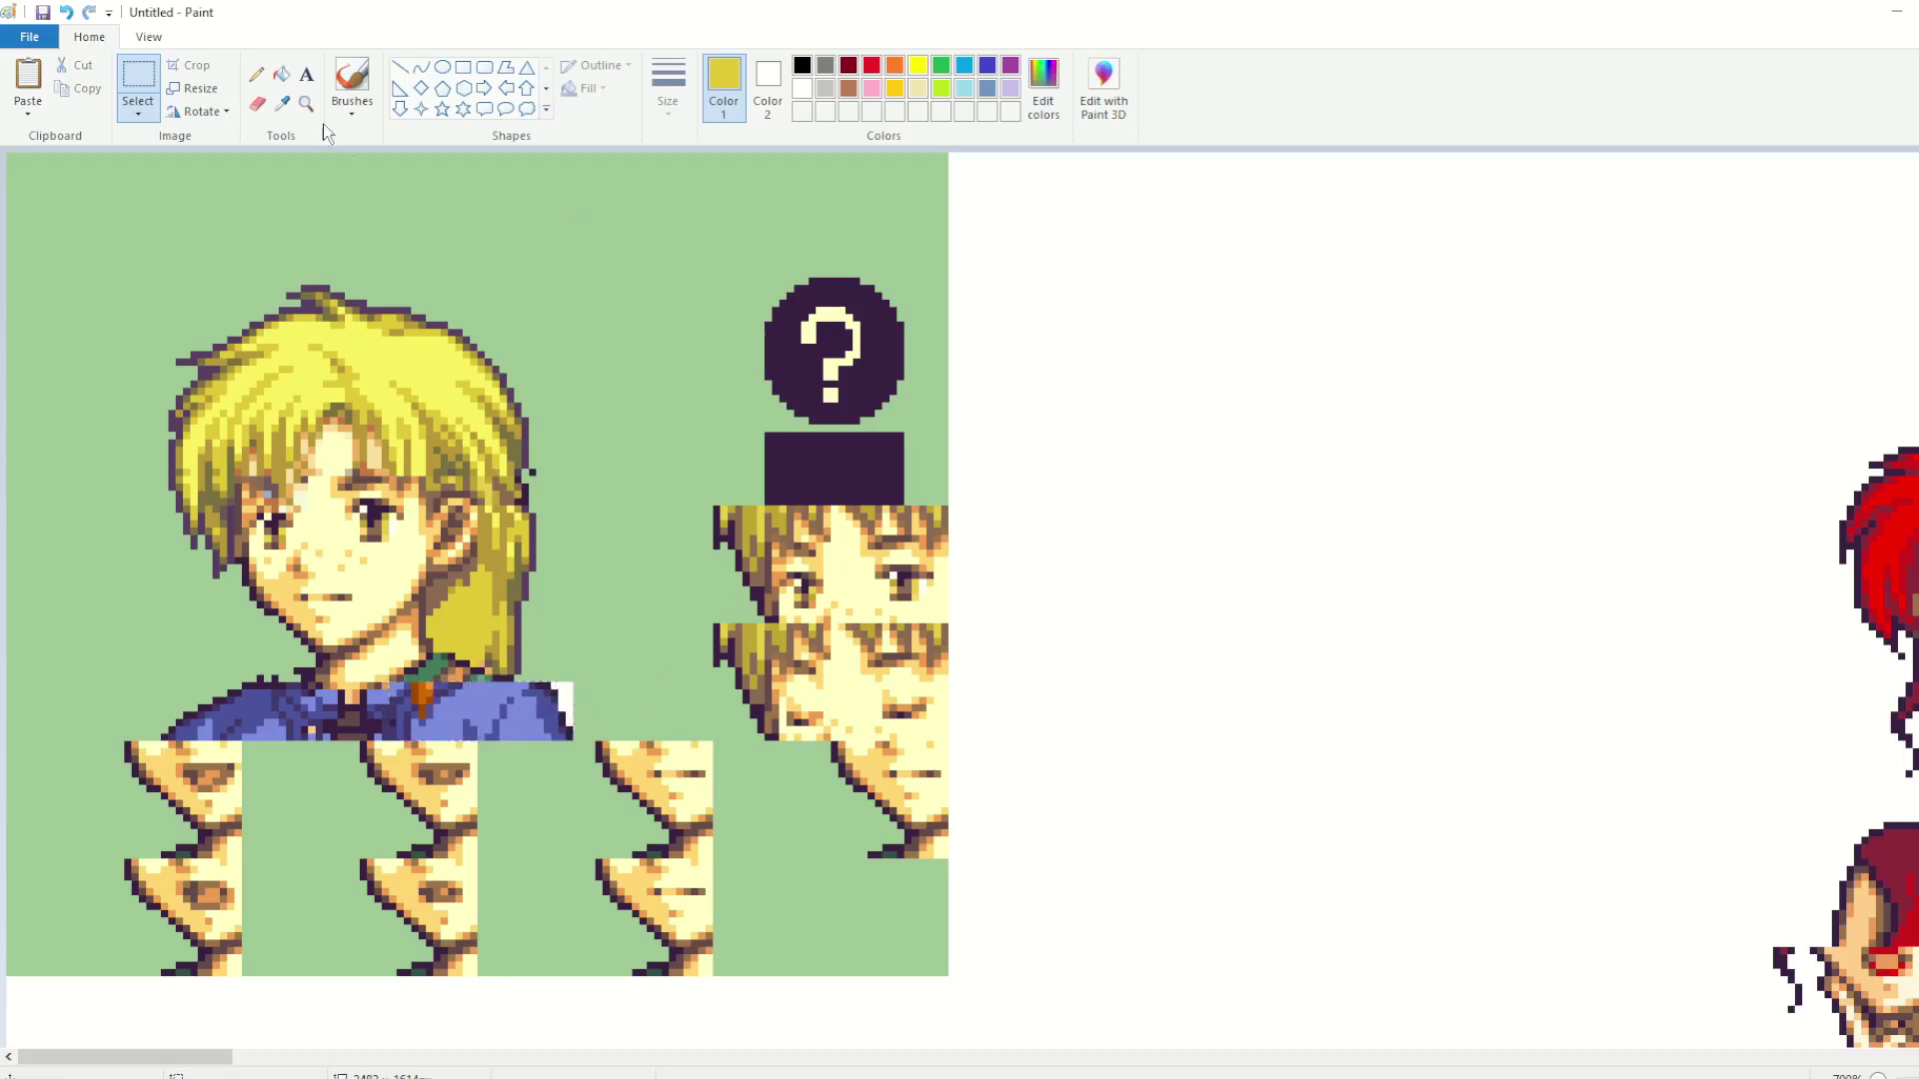
Step: Fill the white corner beside the pasted blue shoulder with the sampled background green
click(940, 66)
drag(194, 1056, 212, 1056)
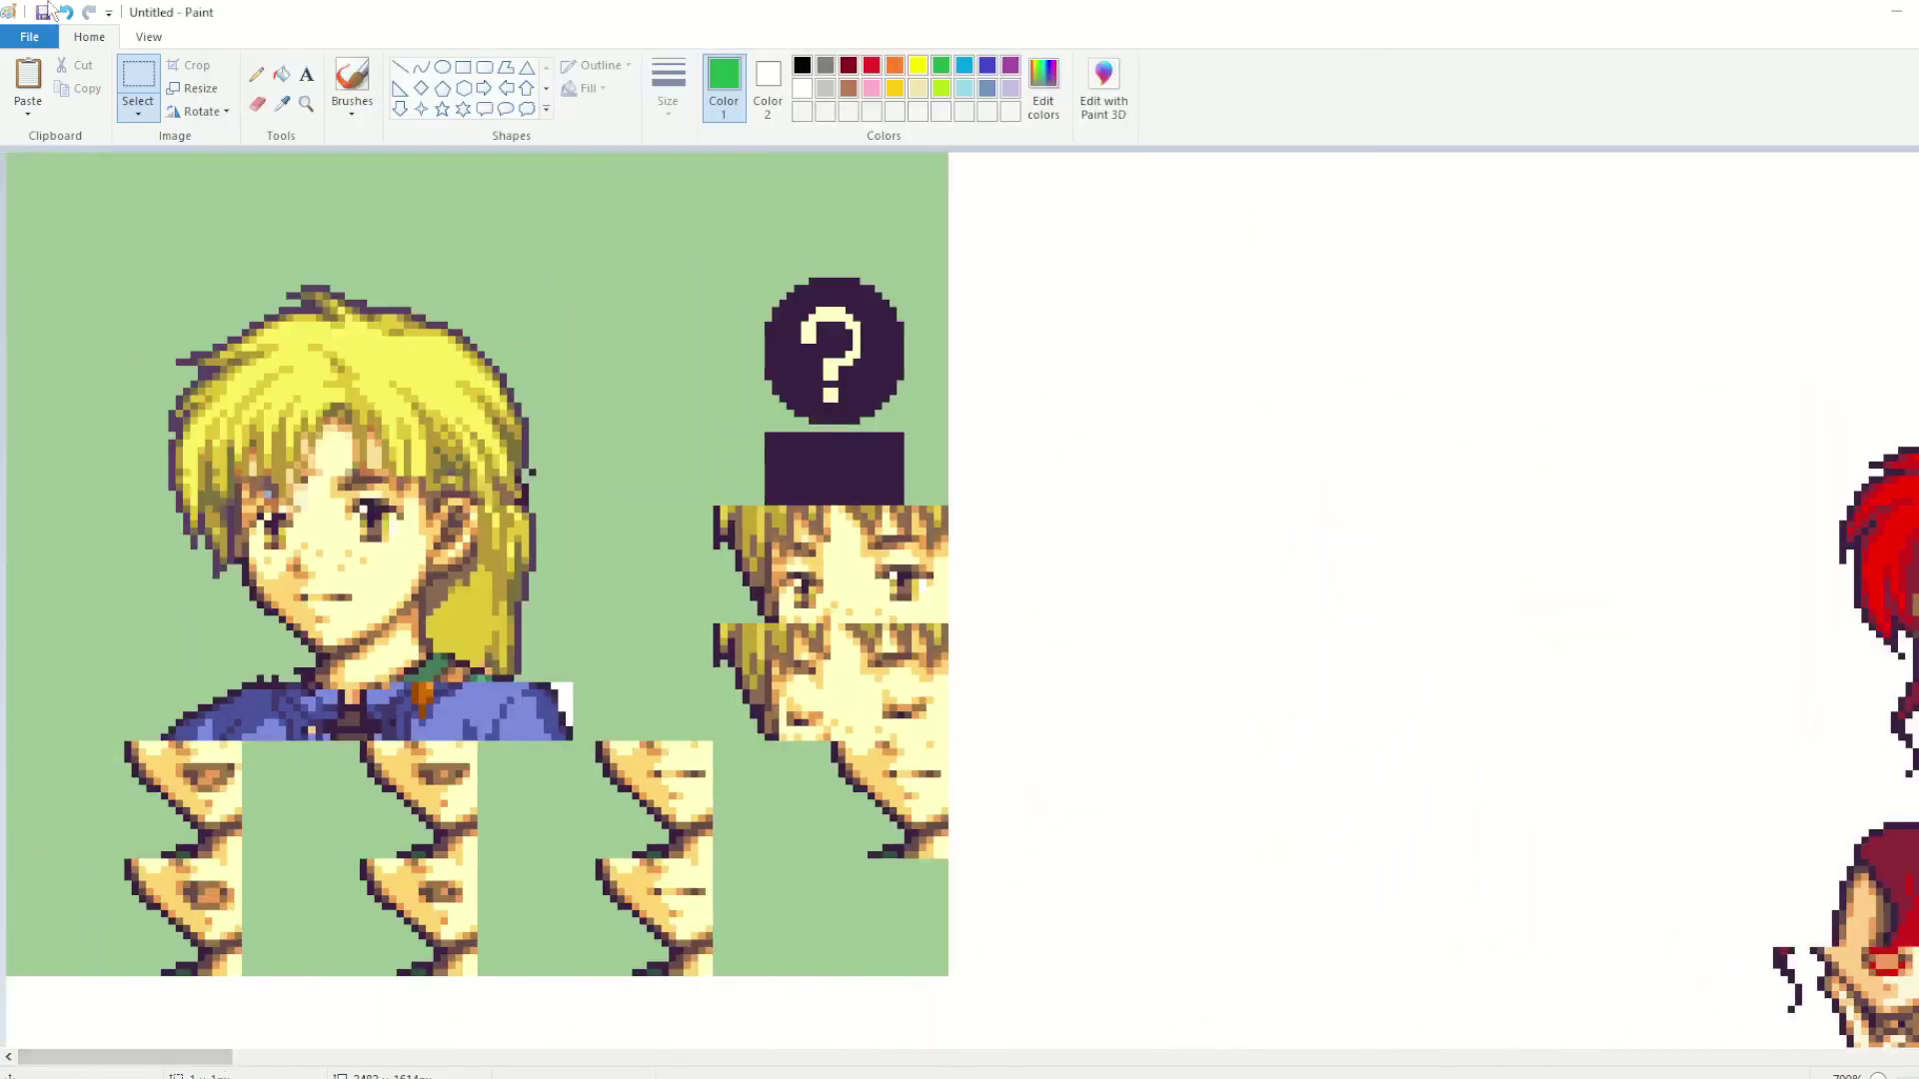
click(94, 602)
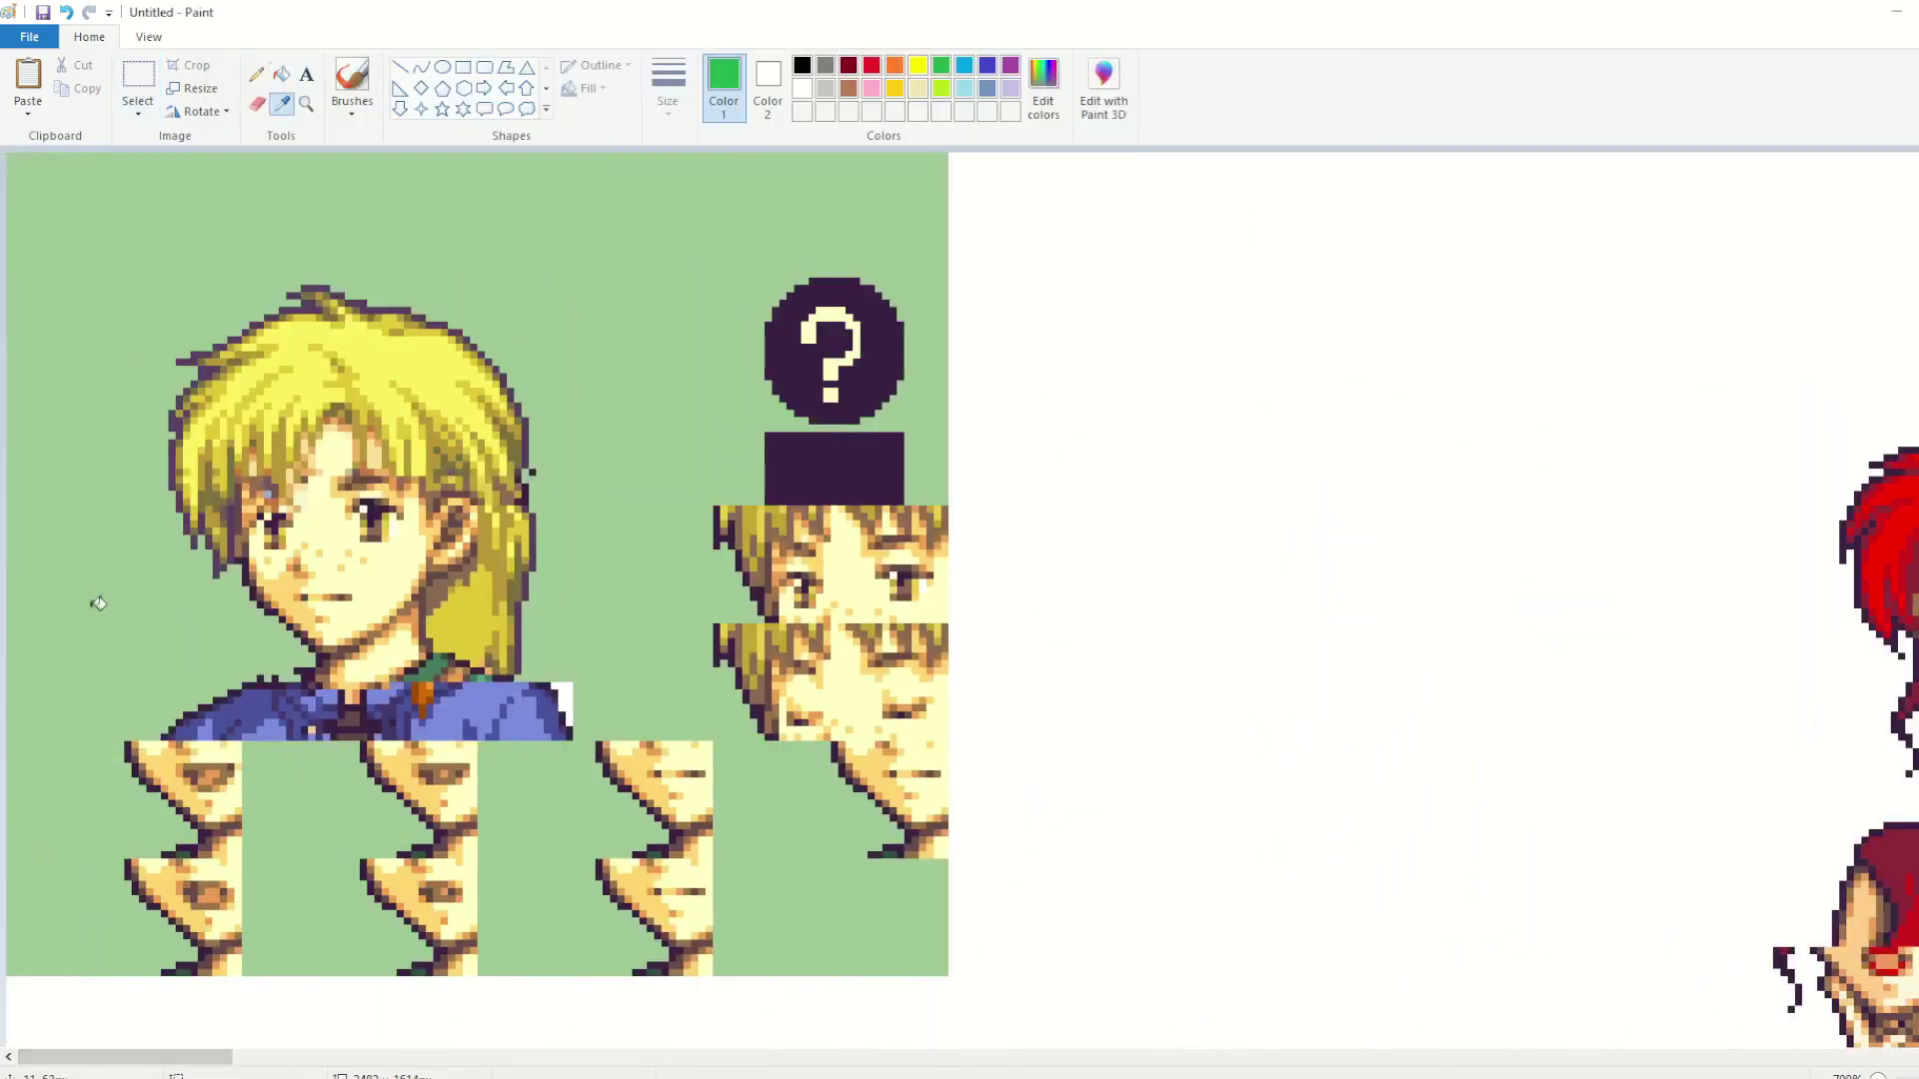
click(281, 74)
click(562, 701)
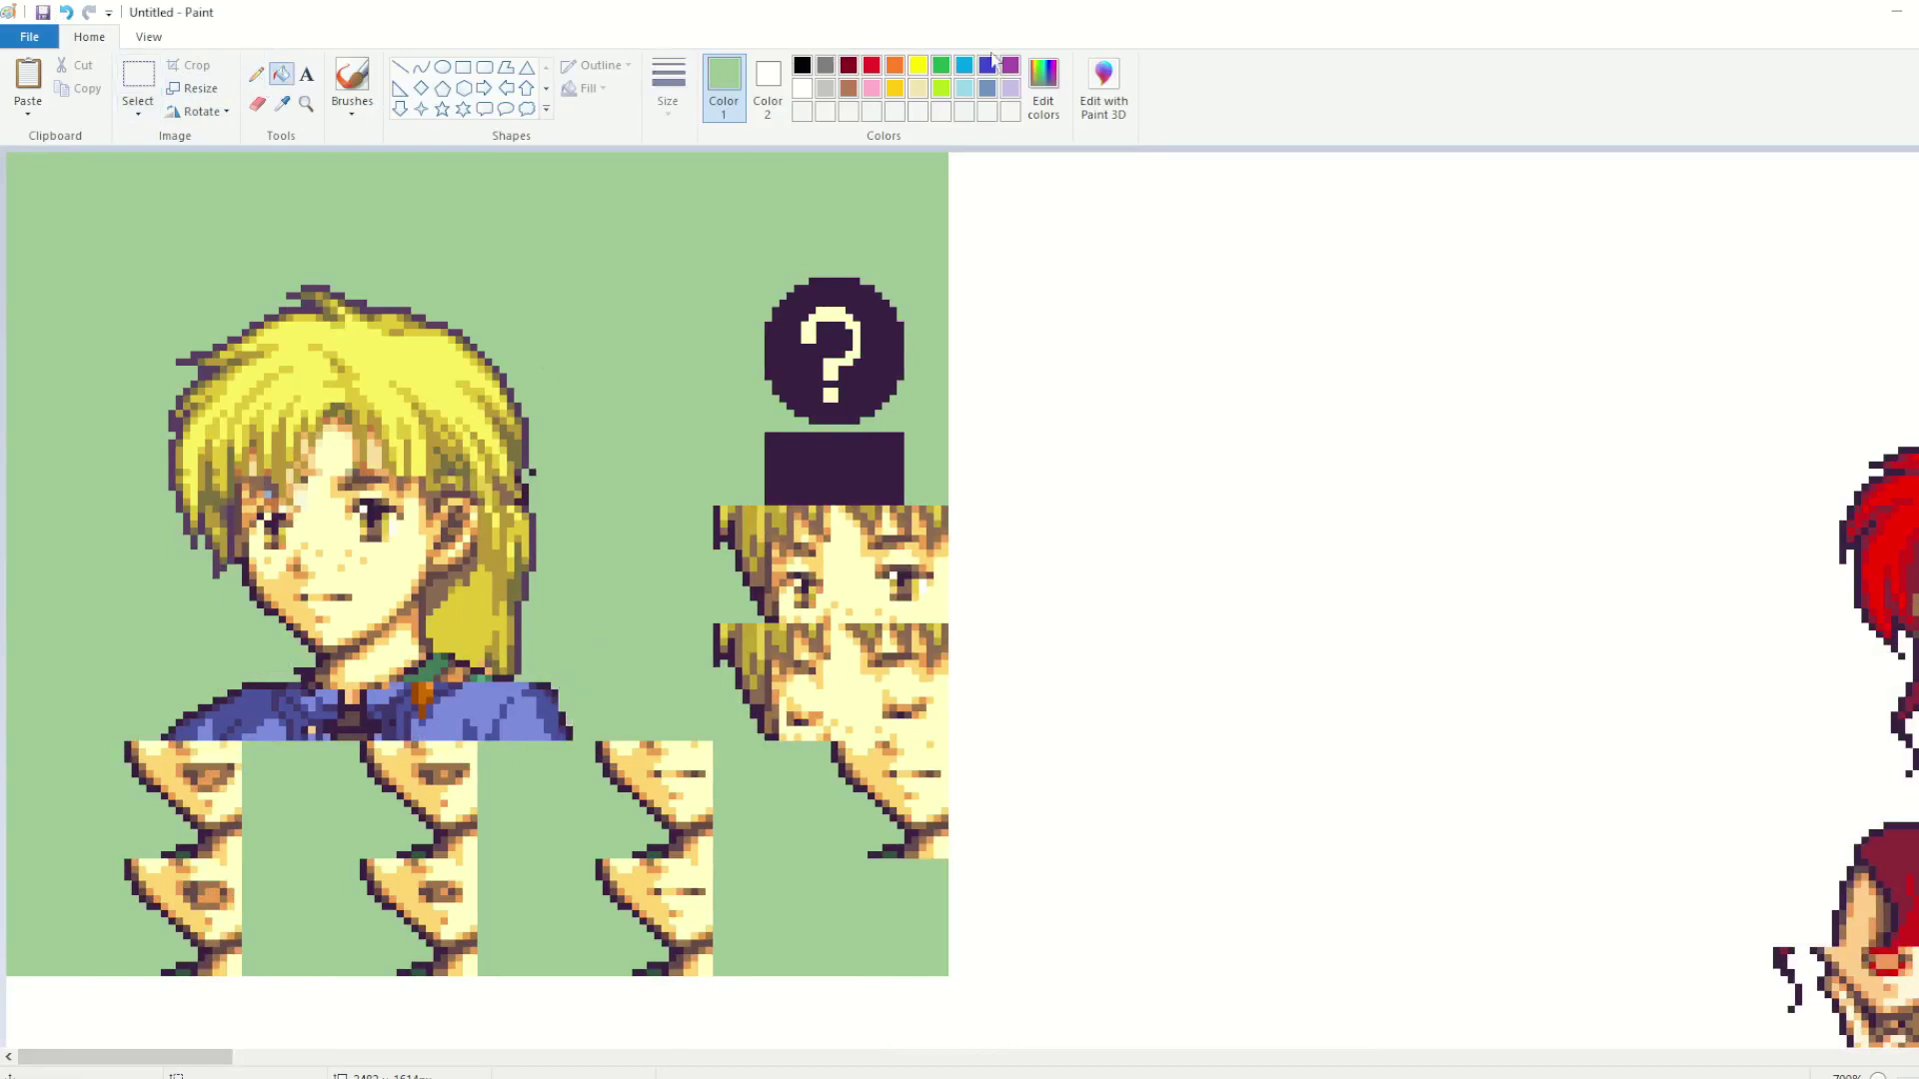
Step: Fill the irises of both of the boy's eyes with the palette's bright green
click(940, 65)
click(376, 523)
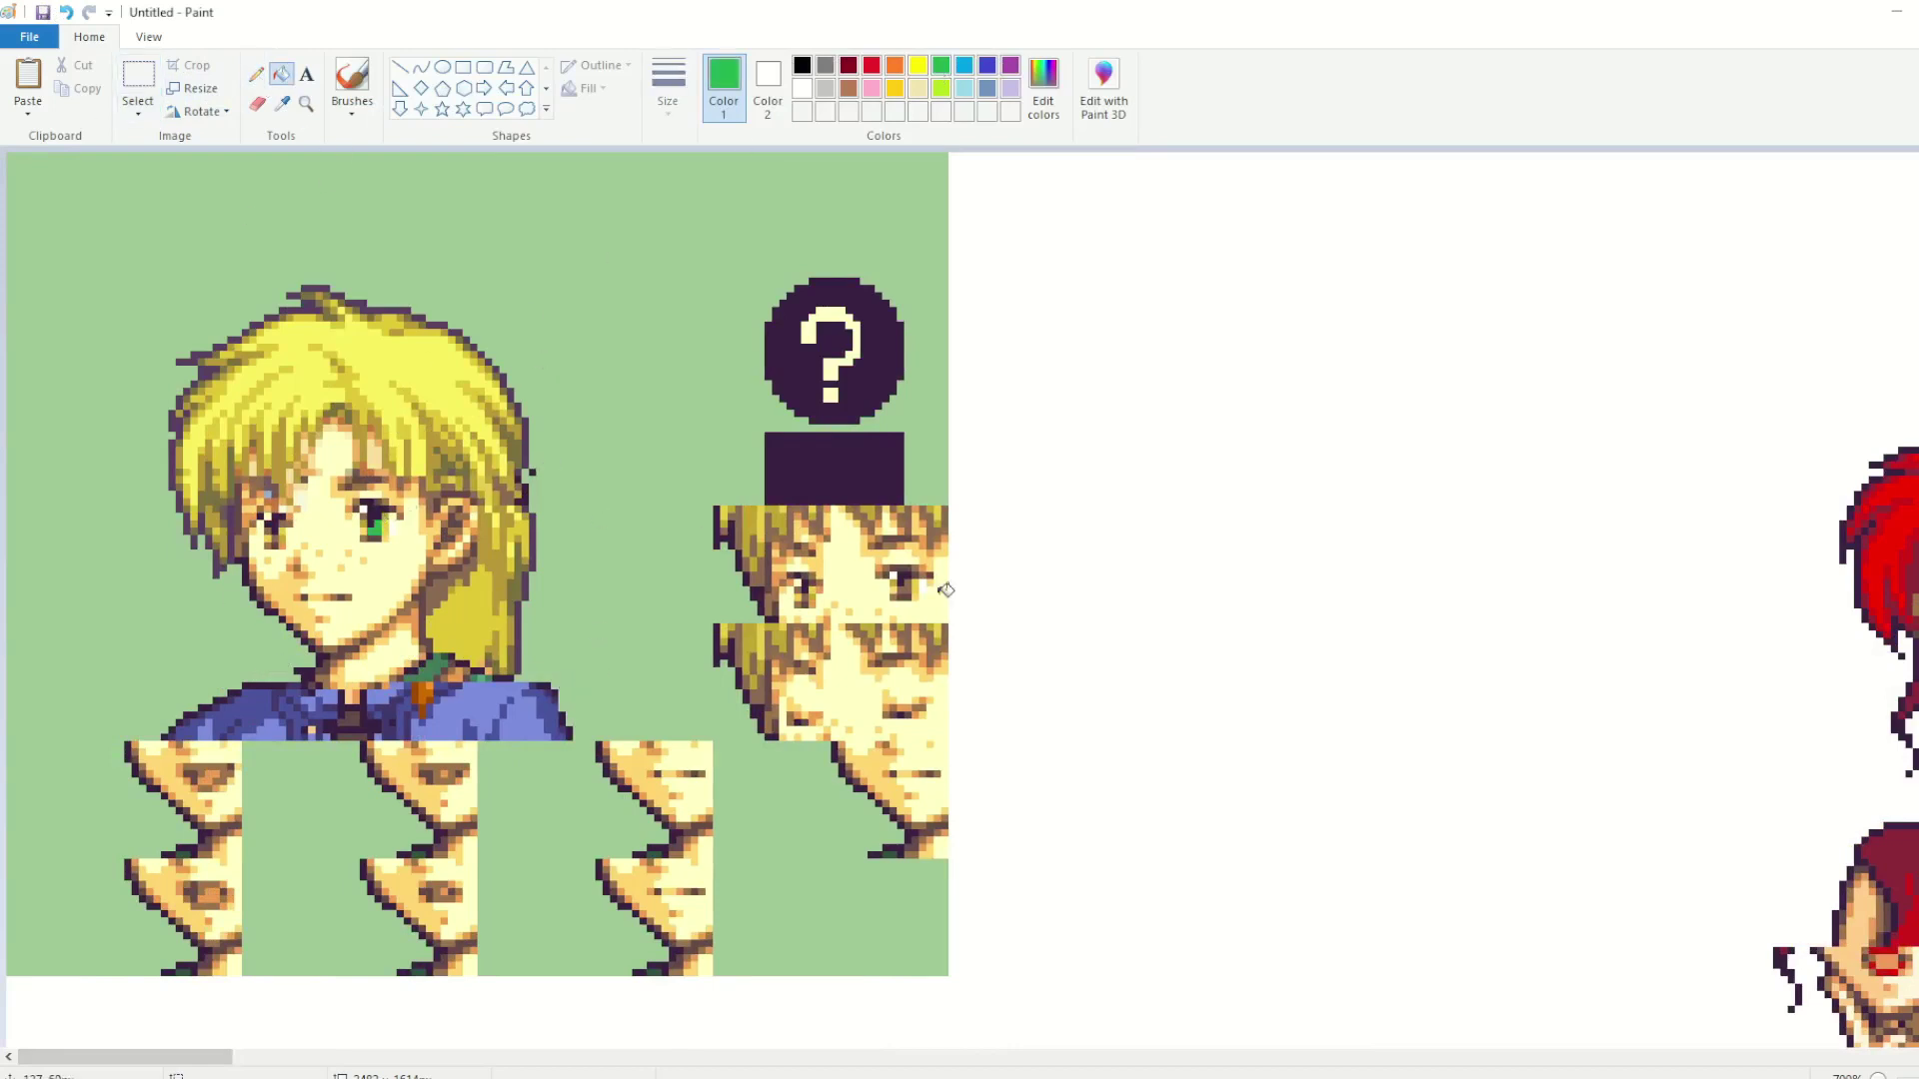
click(273, 524)
click(384, 1064)
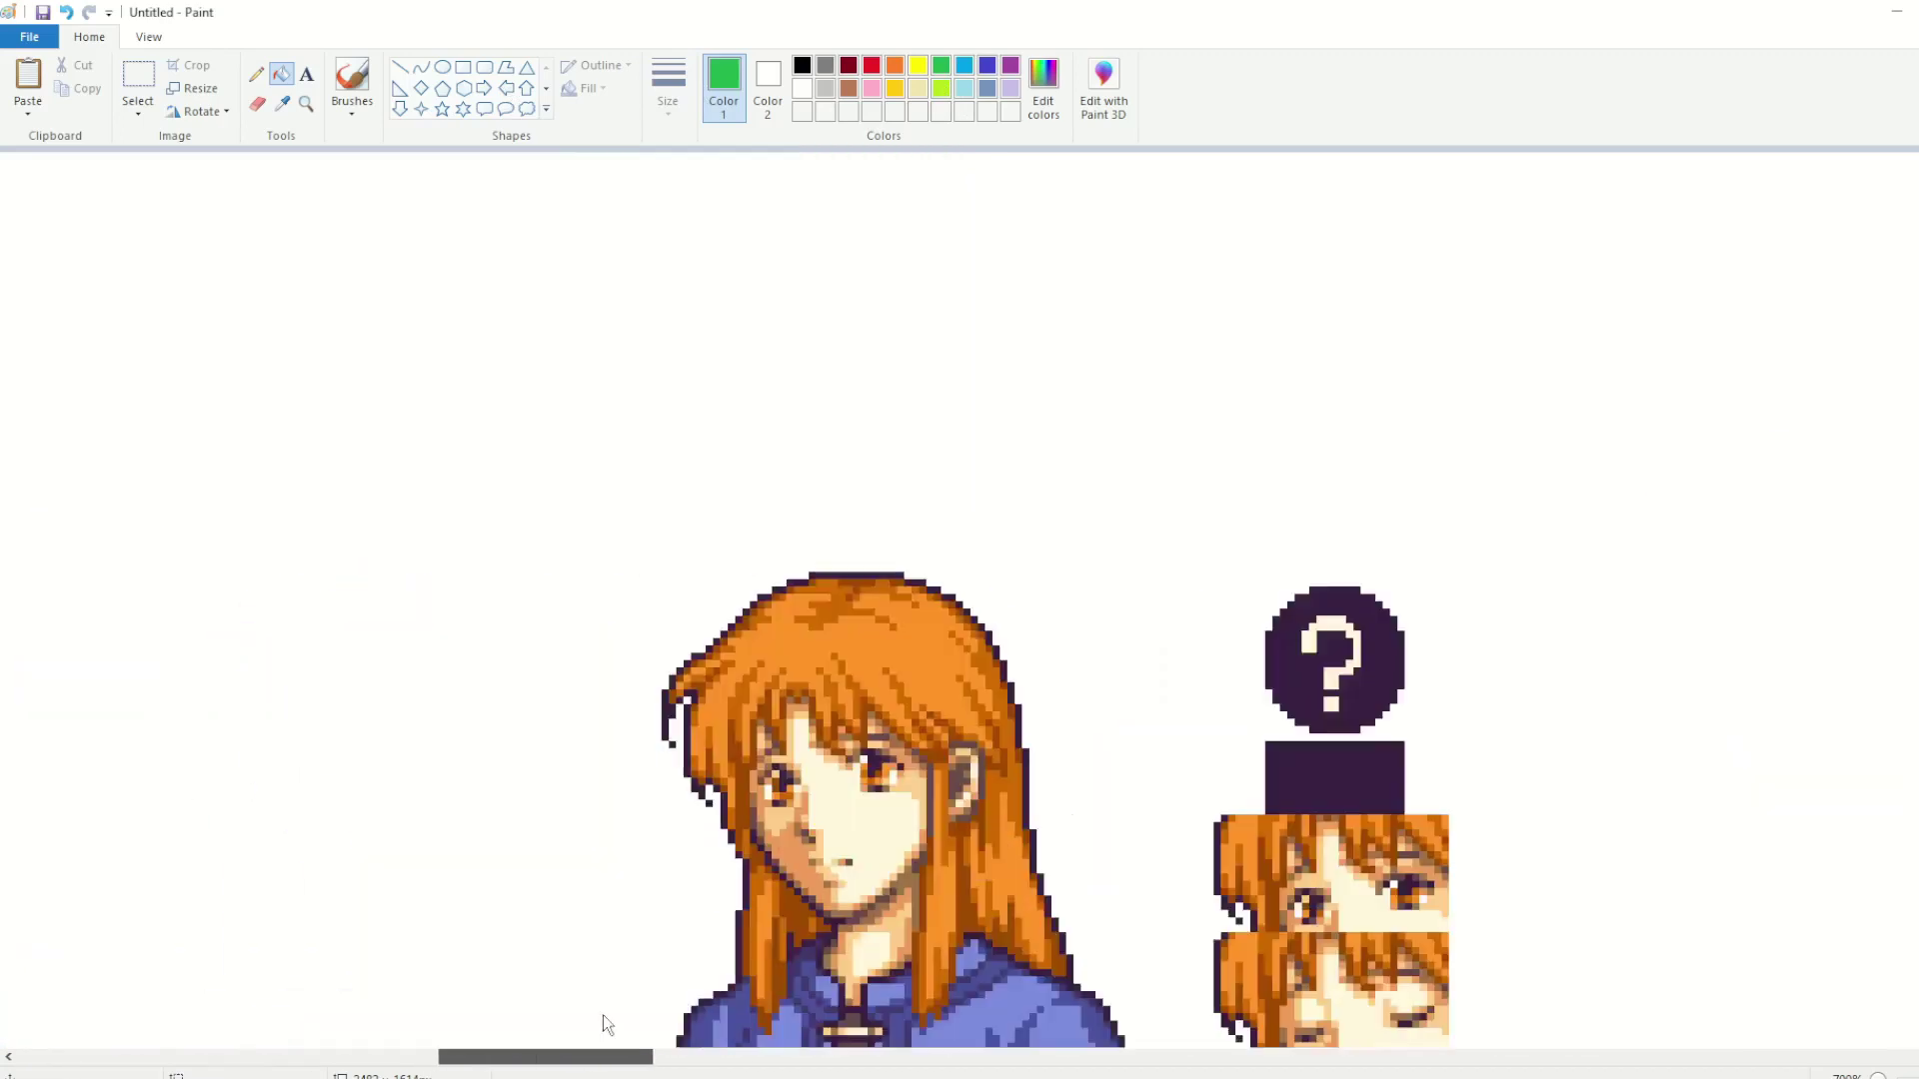
Step: Try adding the red-haired girl's hair-tie section by copying it and pasting it beside the boy's lower hair
click(138, 80)
drag(234, 424, 388, 476)
key(ctrl+c)
click(180, 1056)
key(ctrl+v)
drag(170, 195, 604, 636)
Step: Try extending the red ponytail with a copied section of the girl's ponytail, shrunk and placed below the pasted hair-tie piece
drag(175, 1056, 351, 1057)
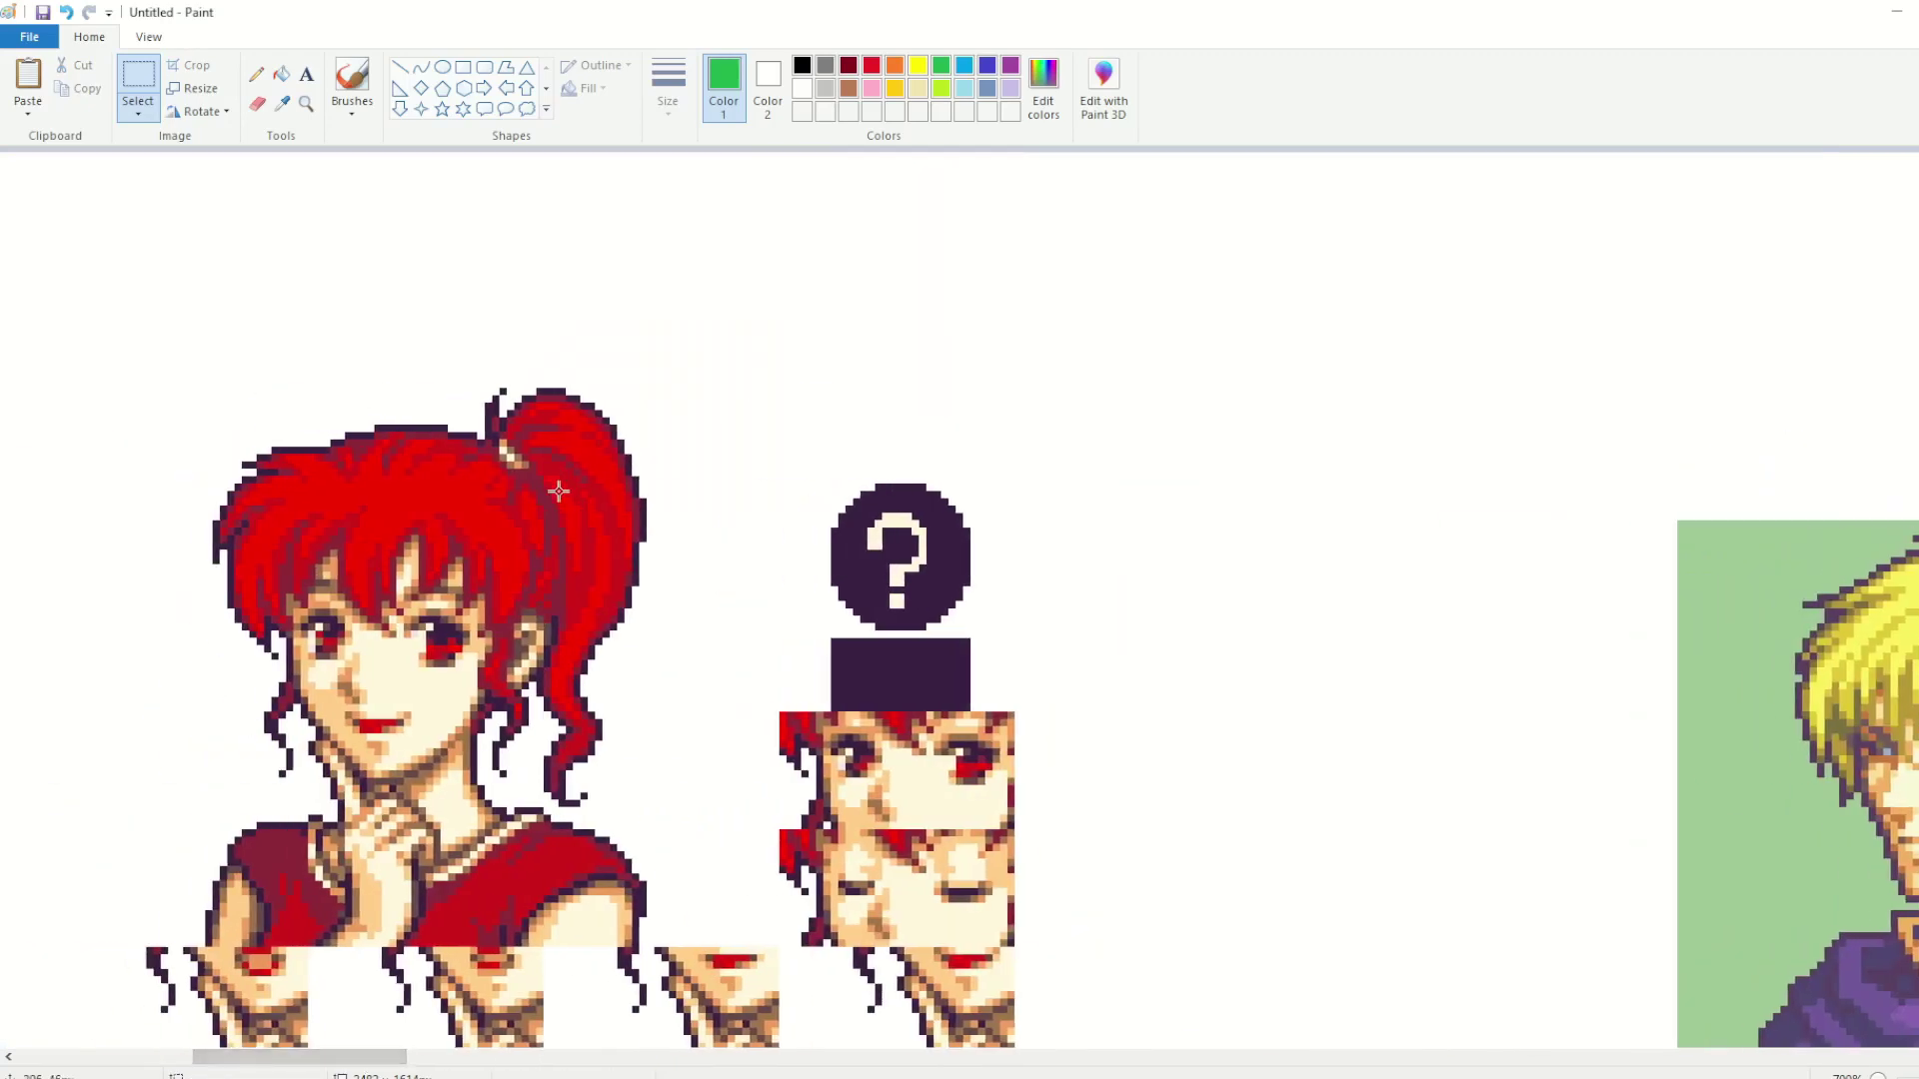
drag(555, 487, 635, 621)
key(ctrl+c)
drag(335, 1056, 160, 1049)
key(ctrl+v)
drag(30, 211, 617, 638)
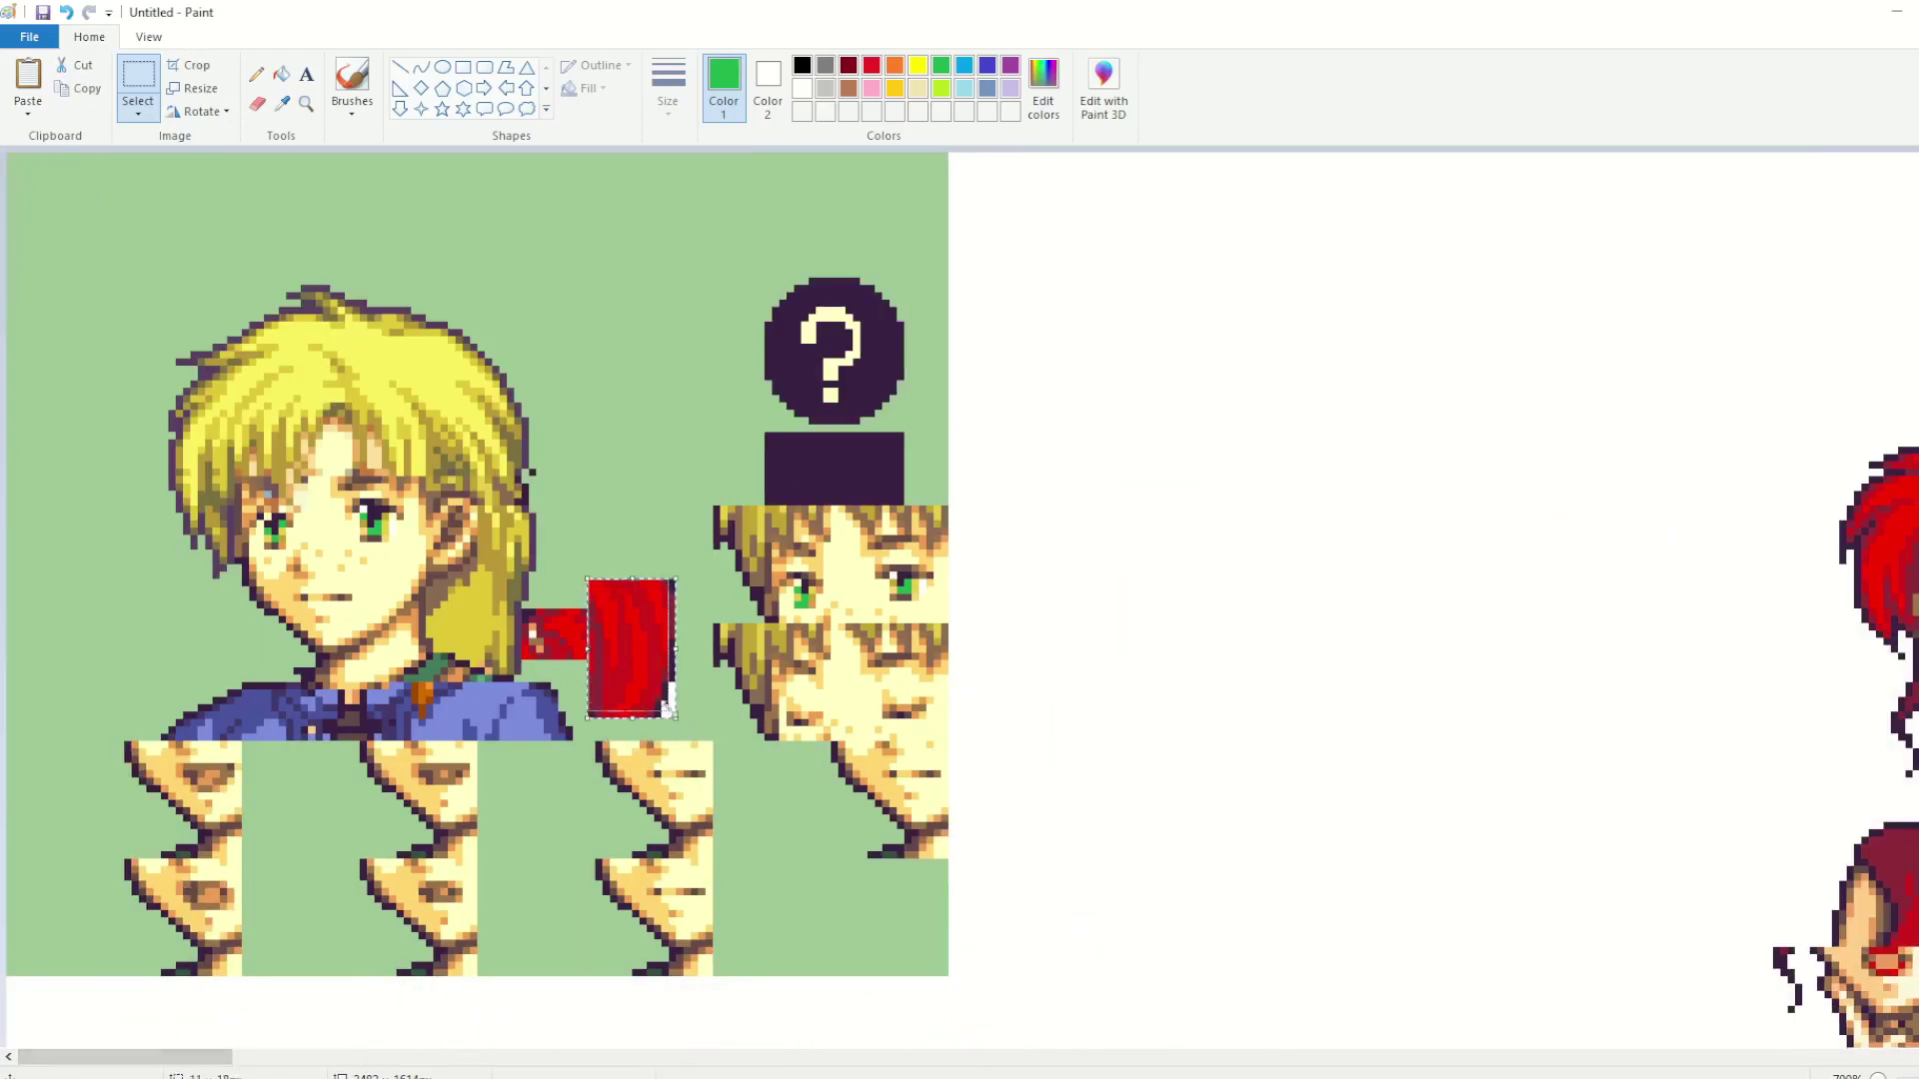
drag(675, 717, 633, 658)
drag(605, 616, 594, 701)
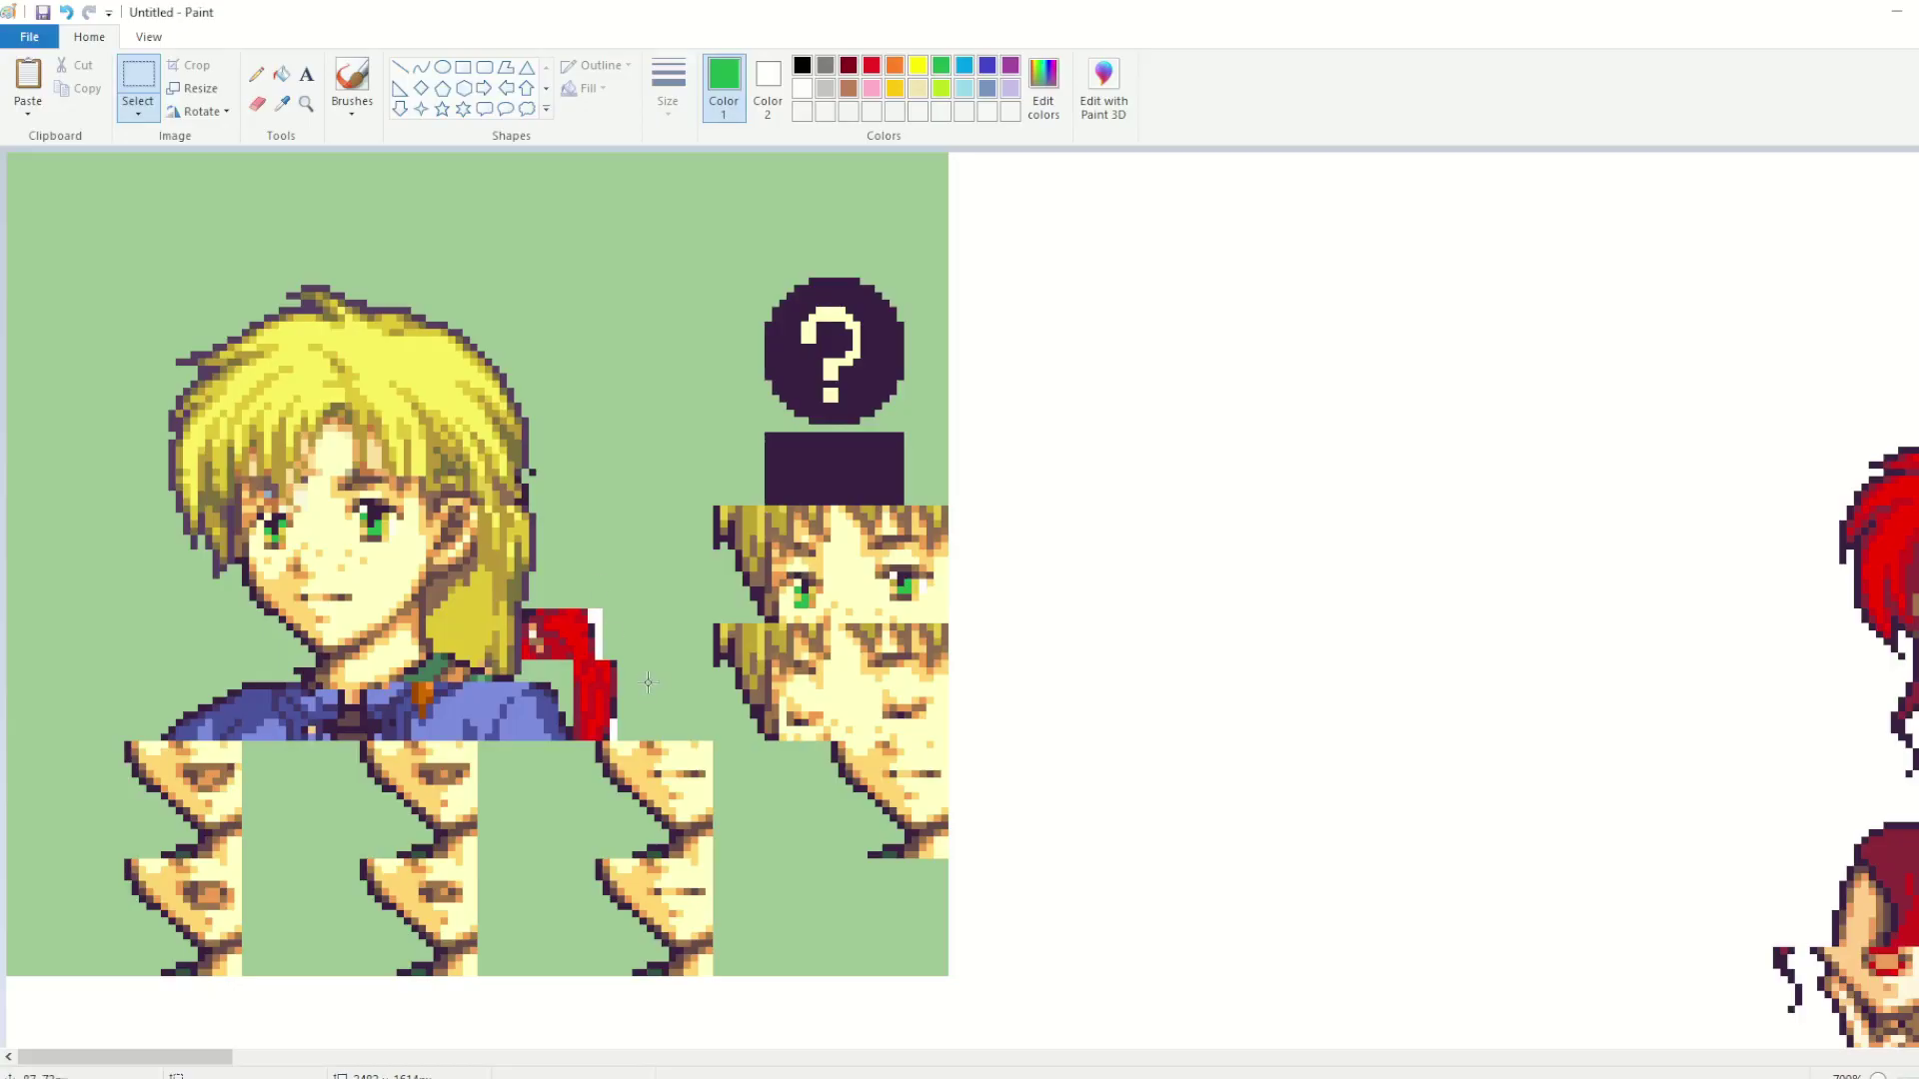
Step: Copy a larger piece of the girl's ponytail base with its hair tie and paste it beside the boy's lower hair
drag(194, 1058, 319, 1067)
drag(935, 408, 1063, 485)
key(ctrl+c)
drag(317, 1066, 194, 1062)
key(ctrl+v)
drag(63, 202, 594, 608)
Step: Try several 90° and 180° rotations of the pasted red hair-tie piece
click(224, 114)
click(236, 160)
click(200, 112)
click(241, 183)
click(207, 112)
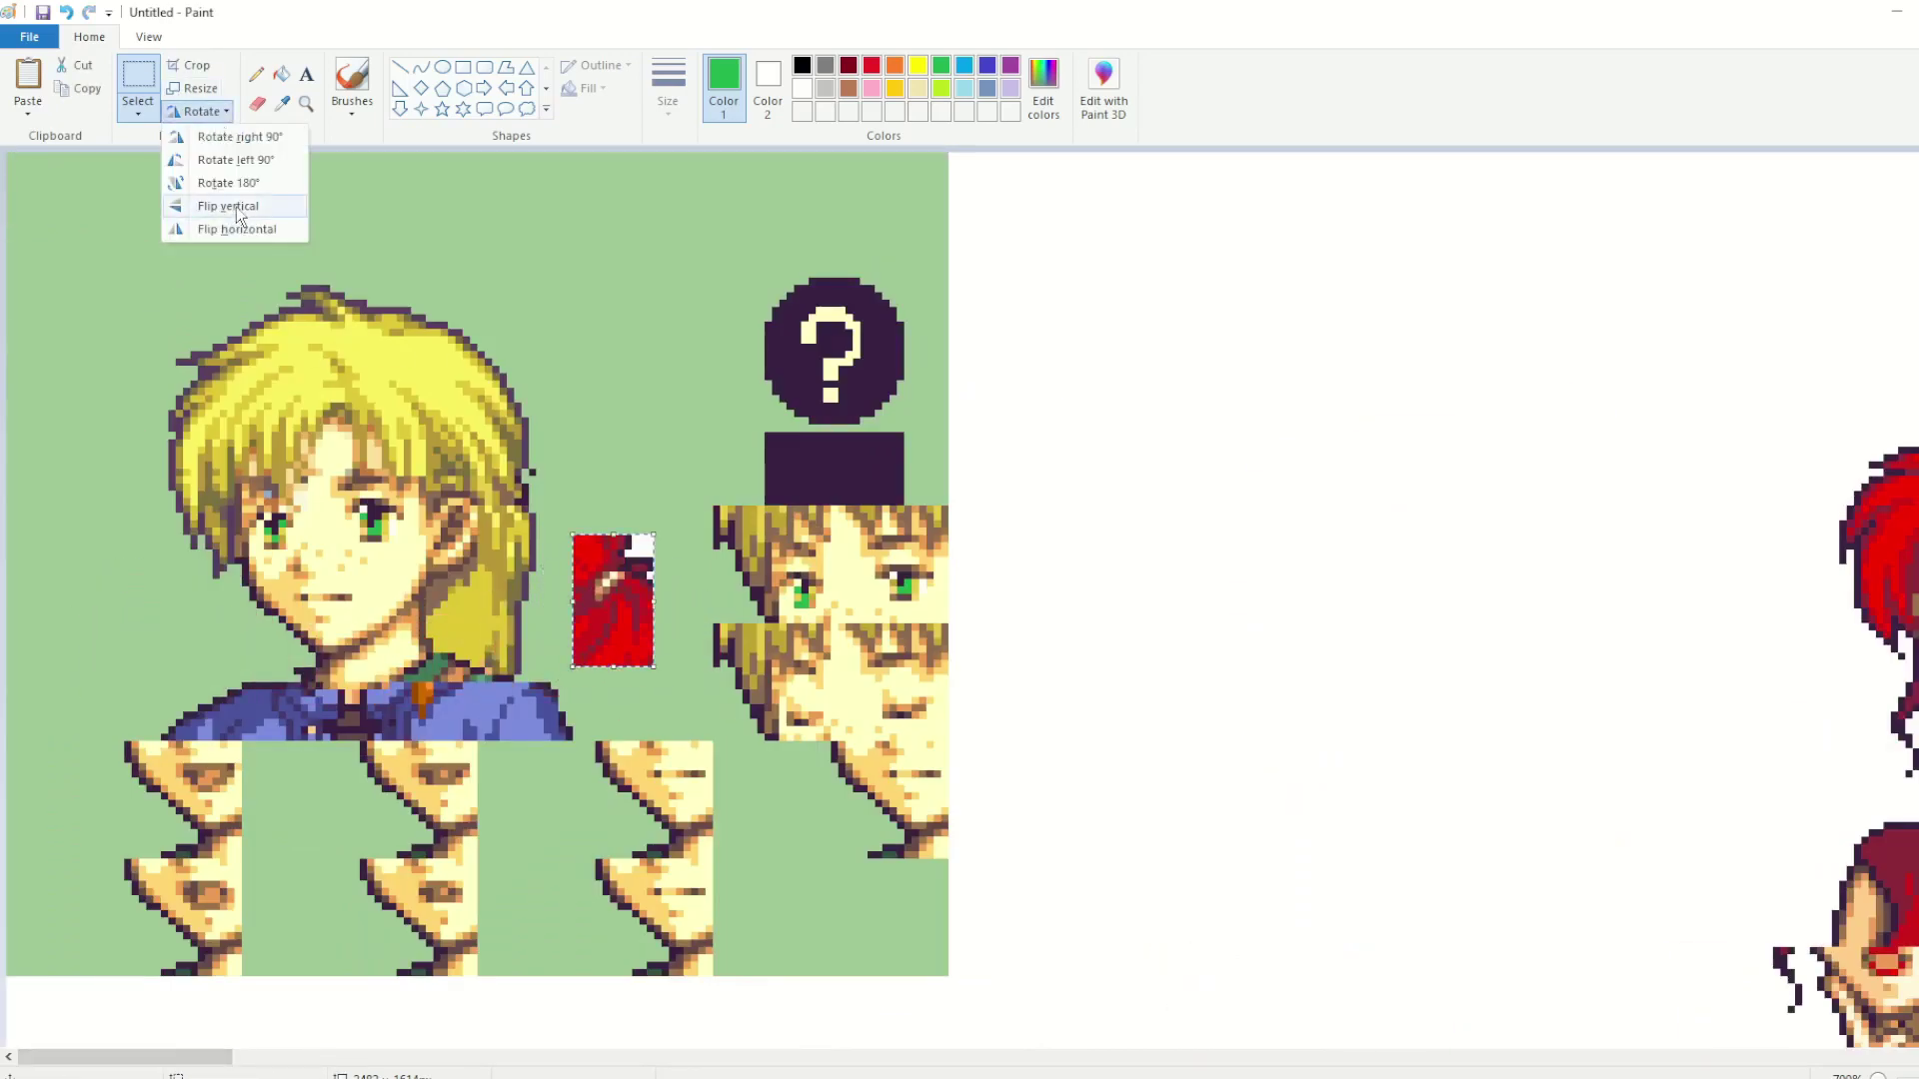
click(236, 136)
click(205, 111)
click(218, 140)
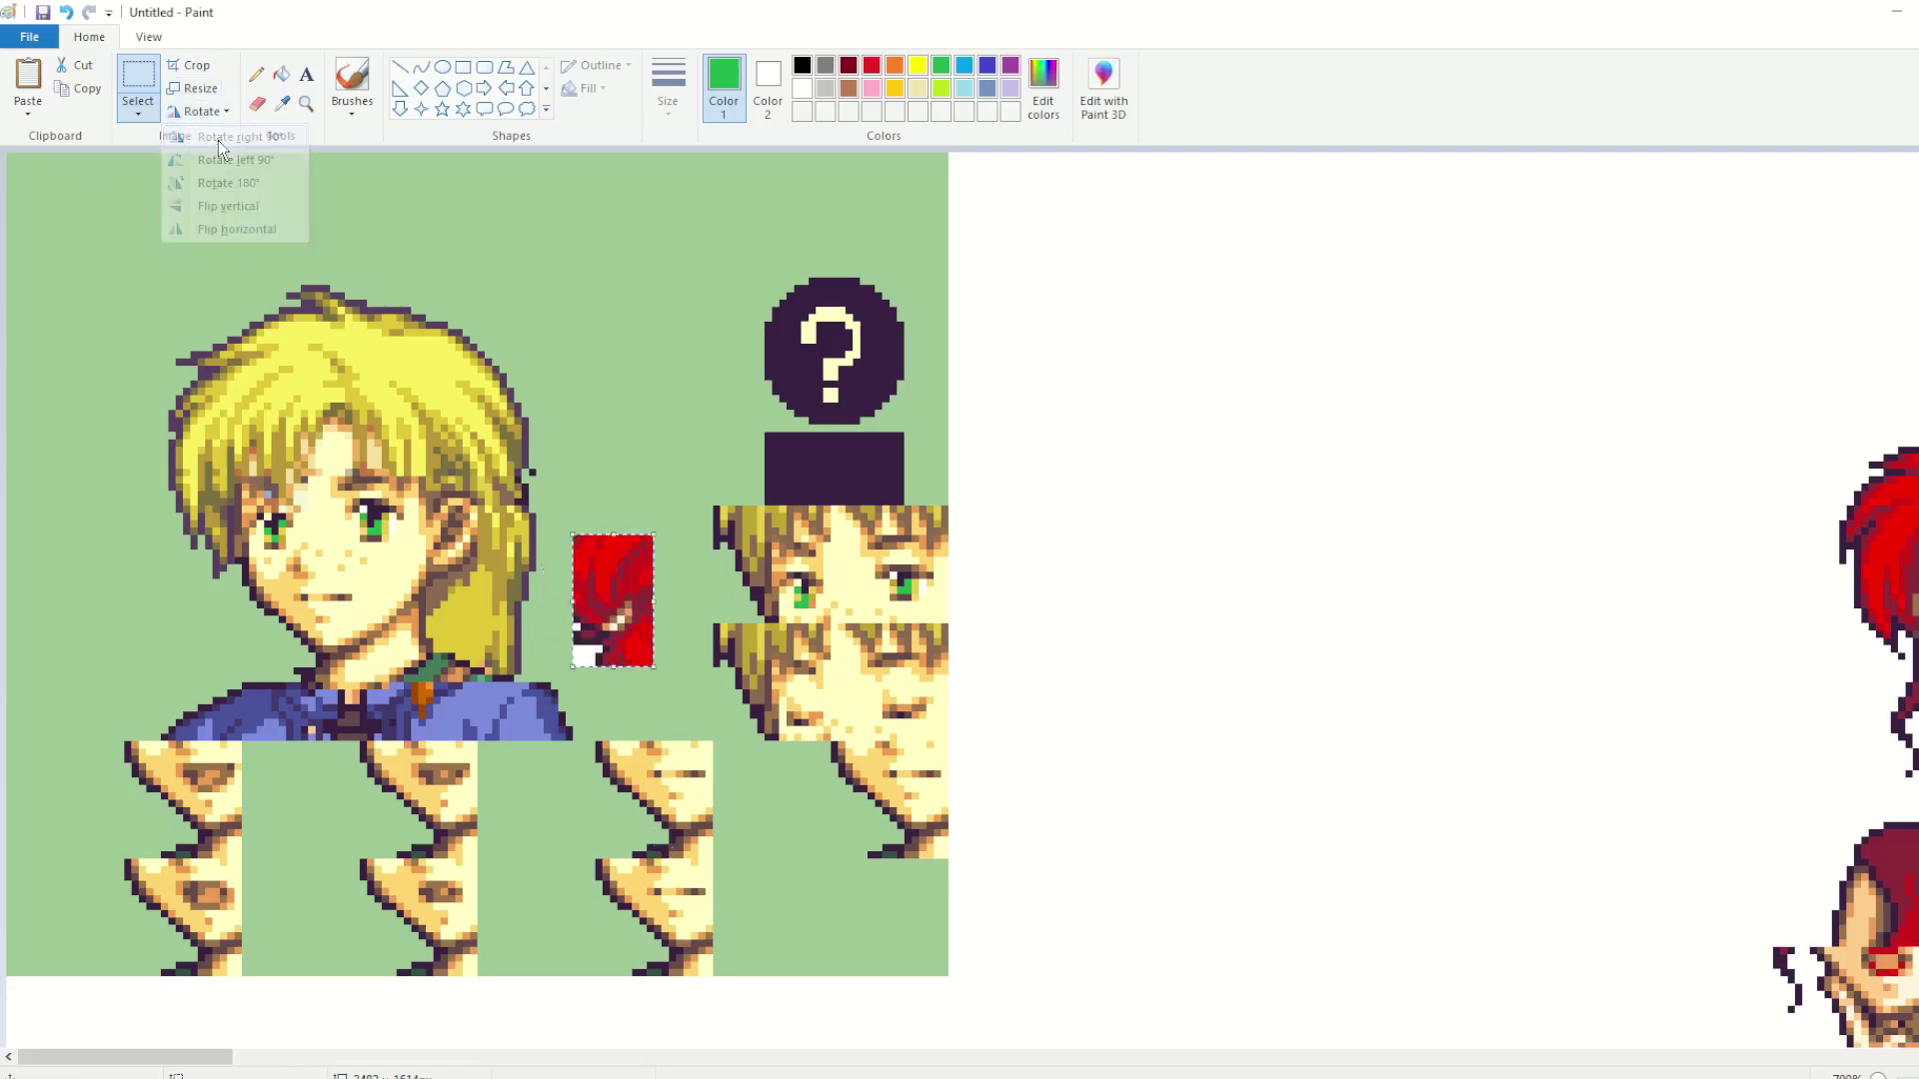
click(218, 140)
key(alt+Tab)
key(alt+Tab)
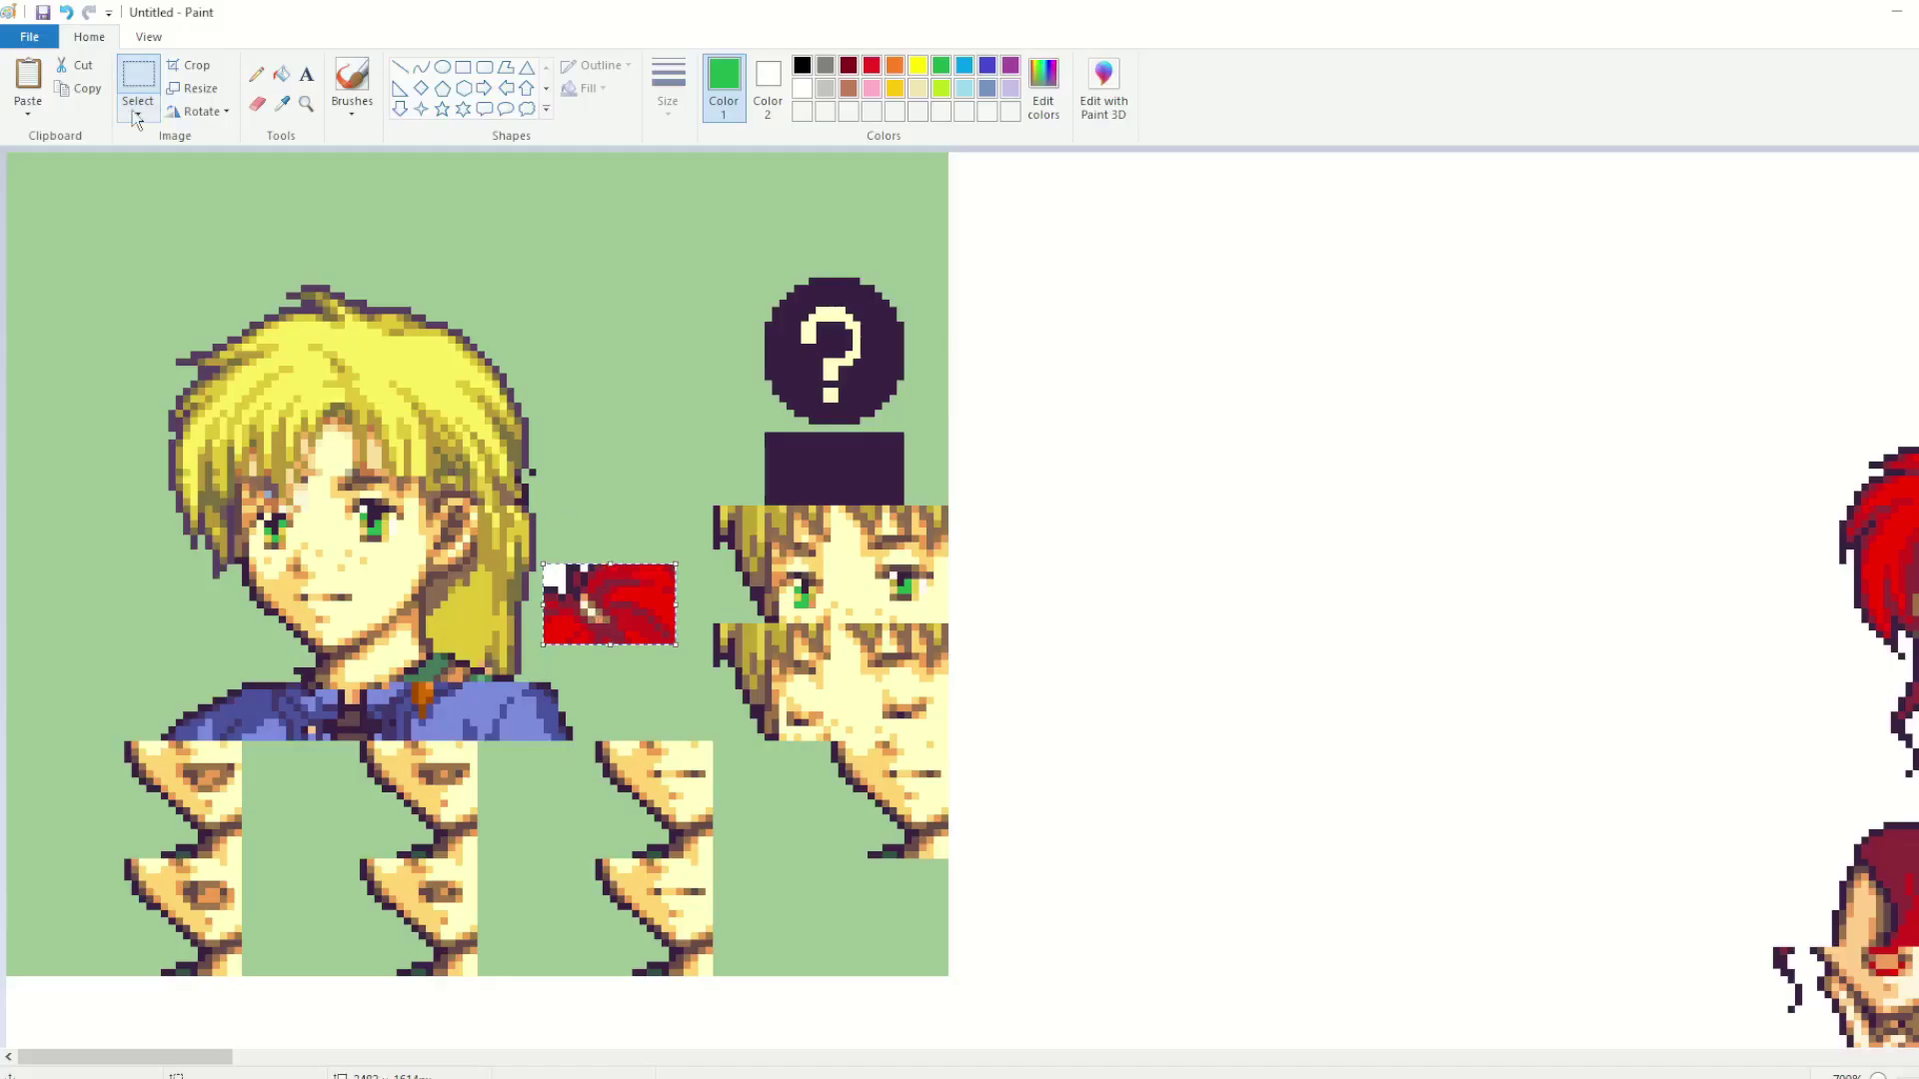
Step: Try the hair-tie piece rotated 90° left over the hair below the boy's ear, and undo the placement
click(200, 110)
click(236, 158)
click(200, 111)
drag(548, 723, 459, 671)
click(655, 636)
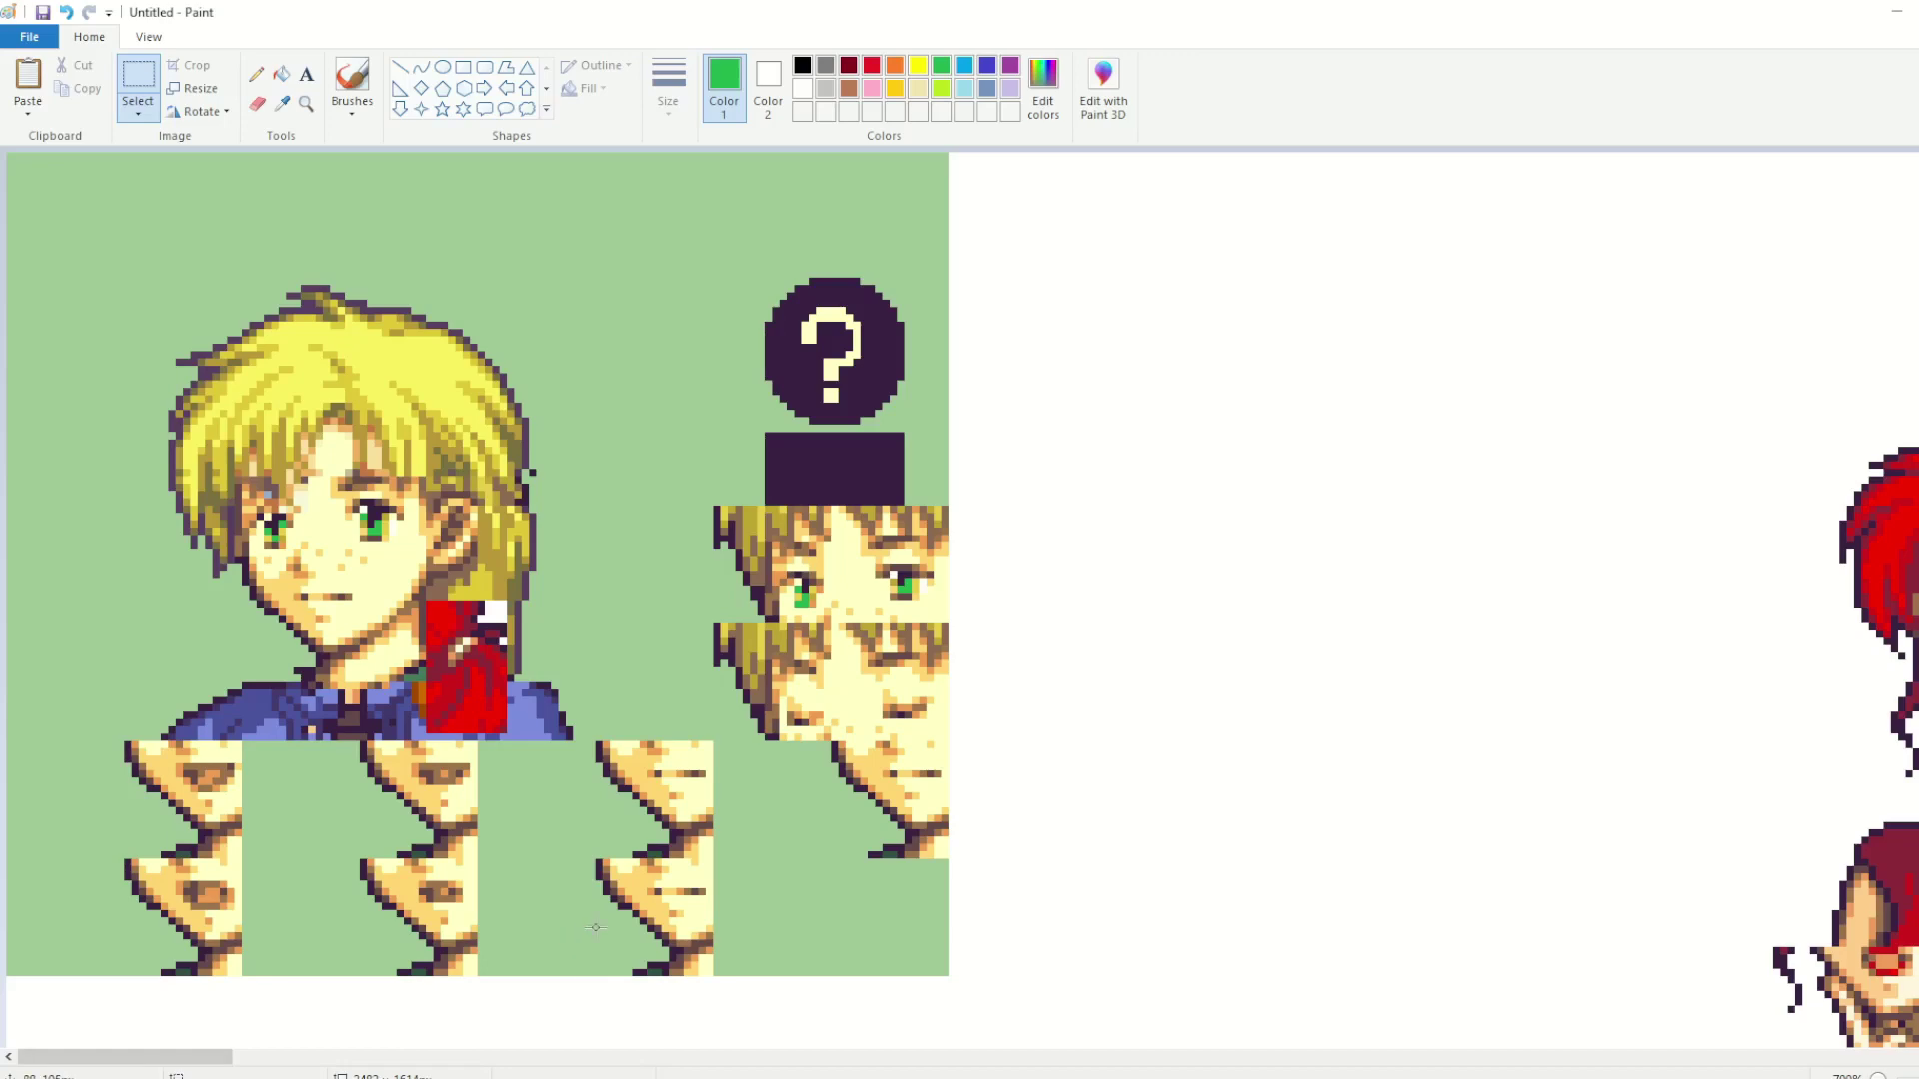
key(ctrl+z)
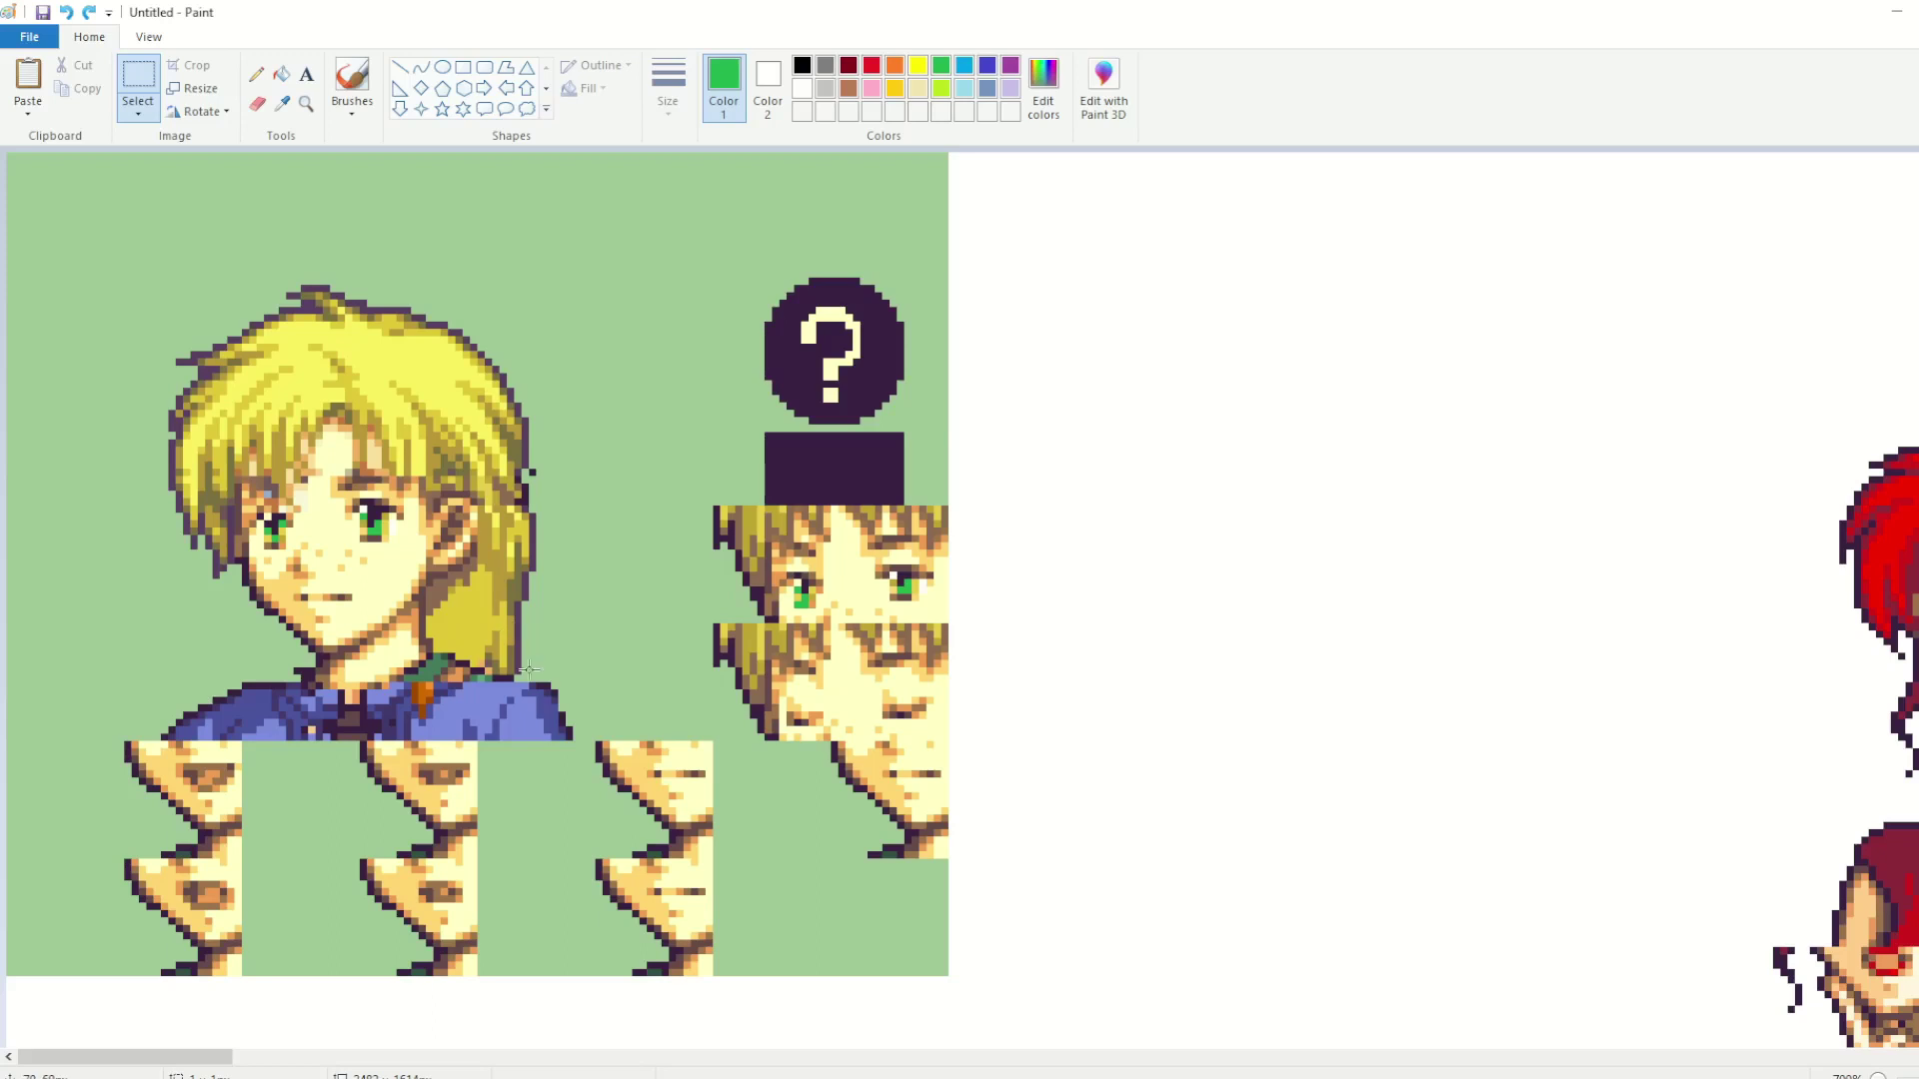
Step: Copy just the small hair-tie area of the red ponytail and paste it over the hair behind the boy's ear
drag(163, 1059, 207, 1060)
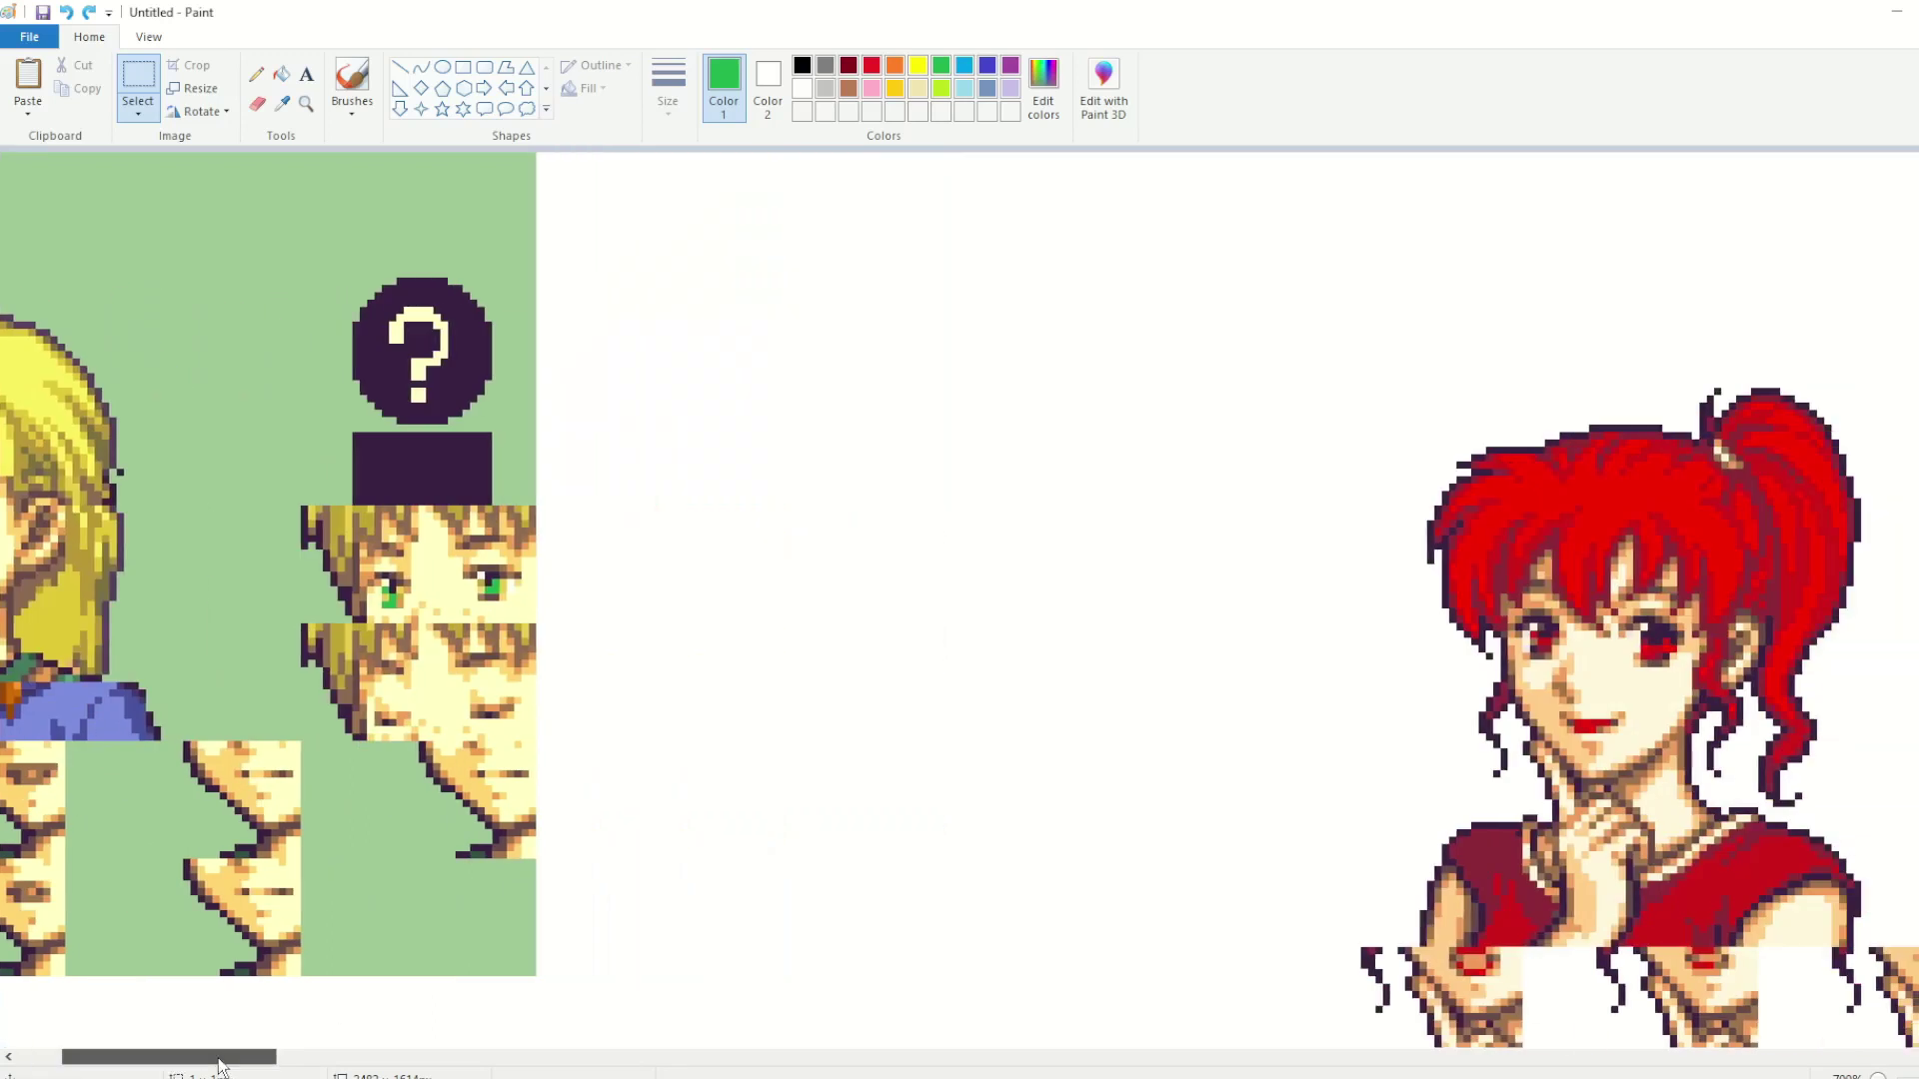
drag(1693, 433, 1767, 470)
key(ctrl+c)
key(ctrl+v)
drag(255, 1057, 212, 1058)
drag(465, 183, 518, 525)
Step: Rotate the small pasted hair-tie piece 90° to the right
click(200, 111)
click(225, 160)
key(ctrl+z)
click(200, 111)
click(214, 137)
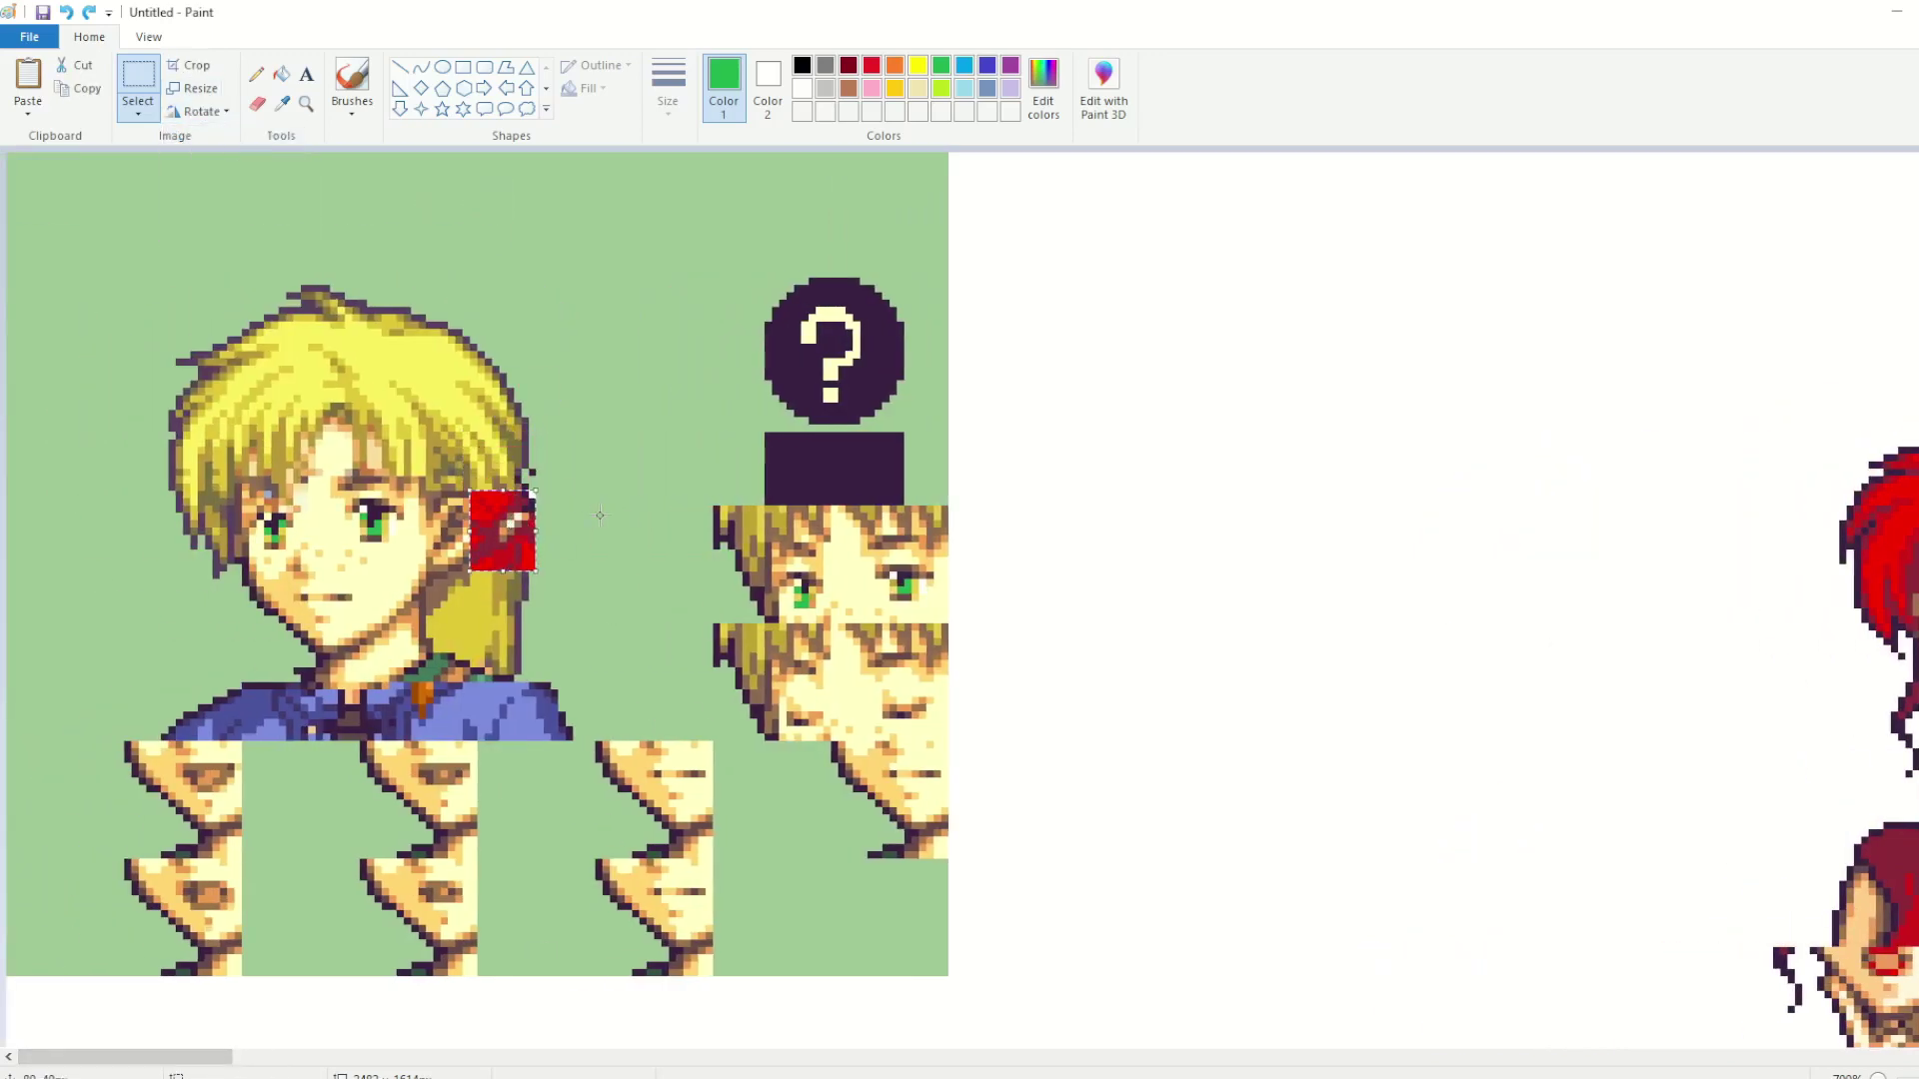
Step: Draw an outline along the outer edge of the red hair-tie piece in the sampled dark purple hair outline colour
click(282, 103)
click(537, 565)
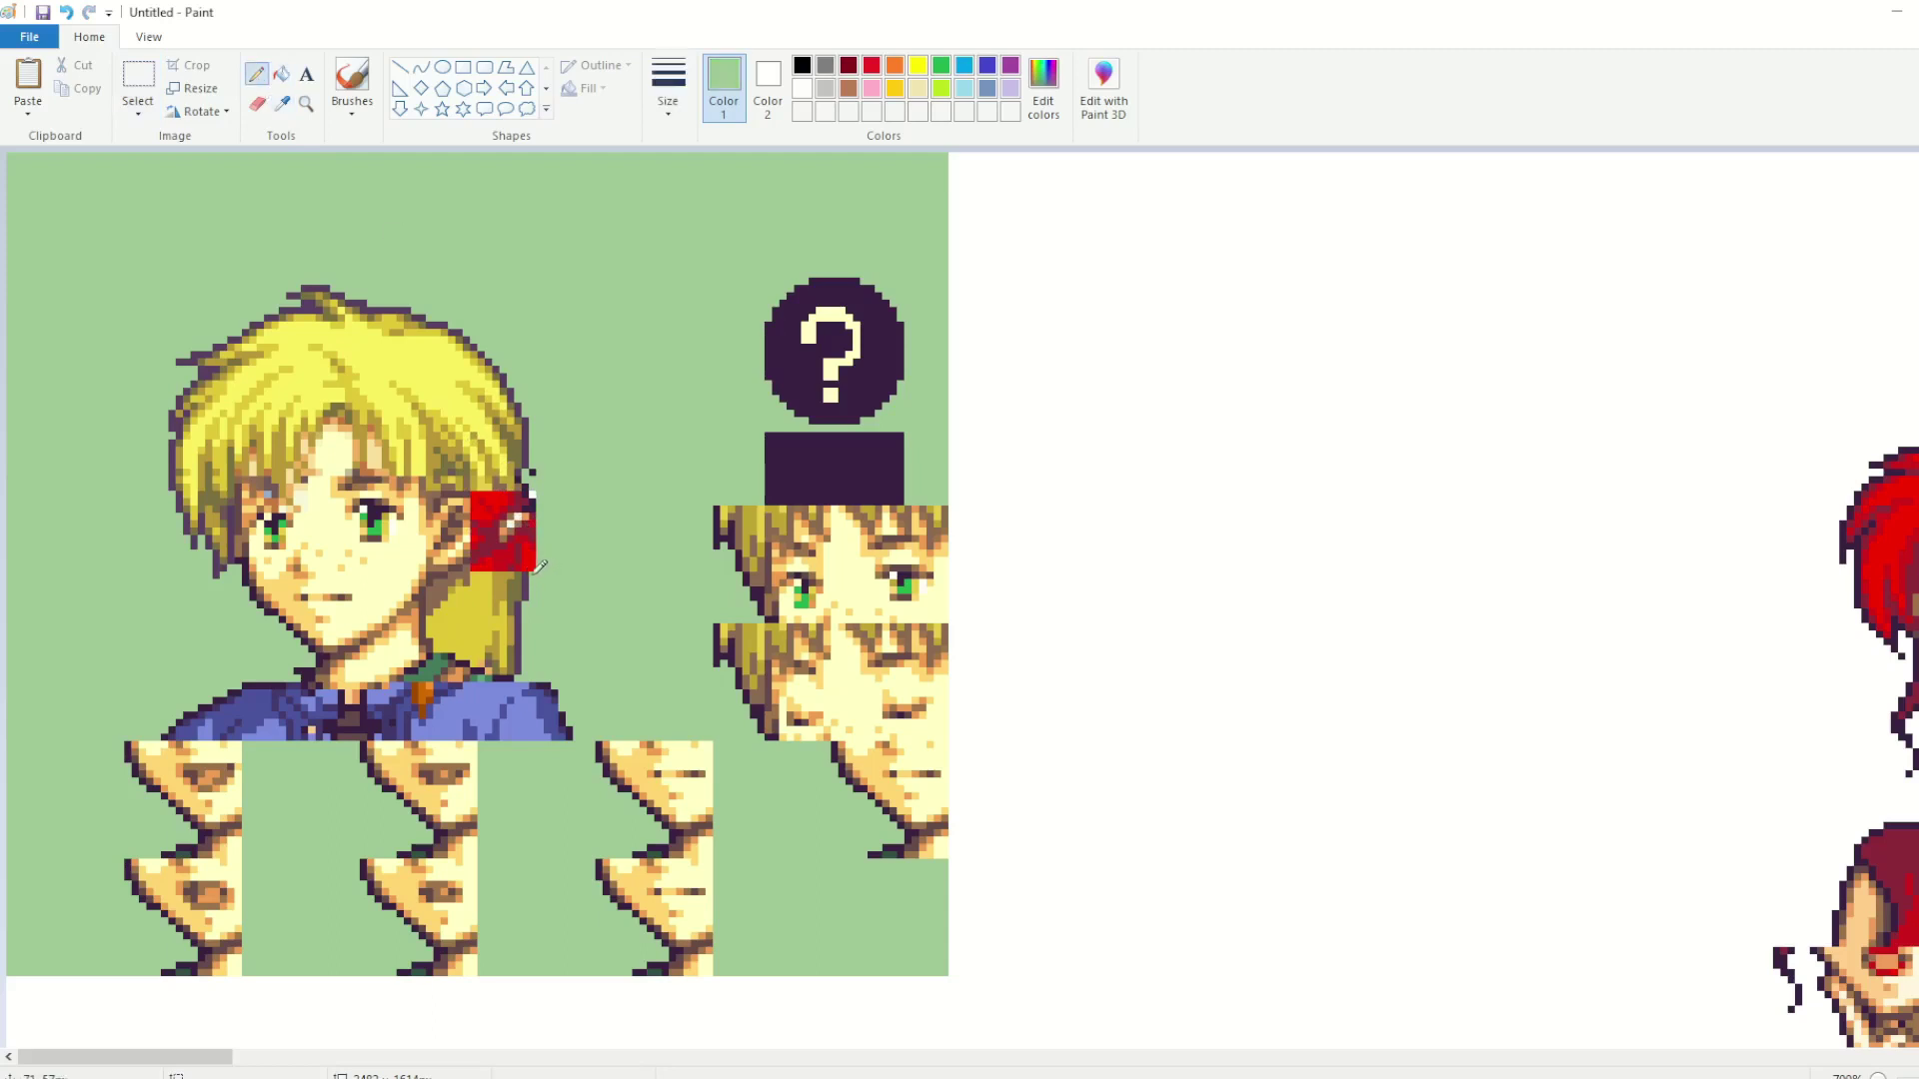
click(281, 103)
click(527, 574)
mouse_move(537, 567)
mouse_down()
mouse_move(546, 502)
mouse_move(540, 540)
mouse_up()
click(66, 12)
click(66, 12)
click(66, 12)
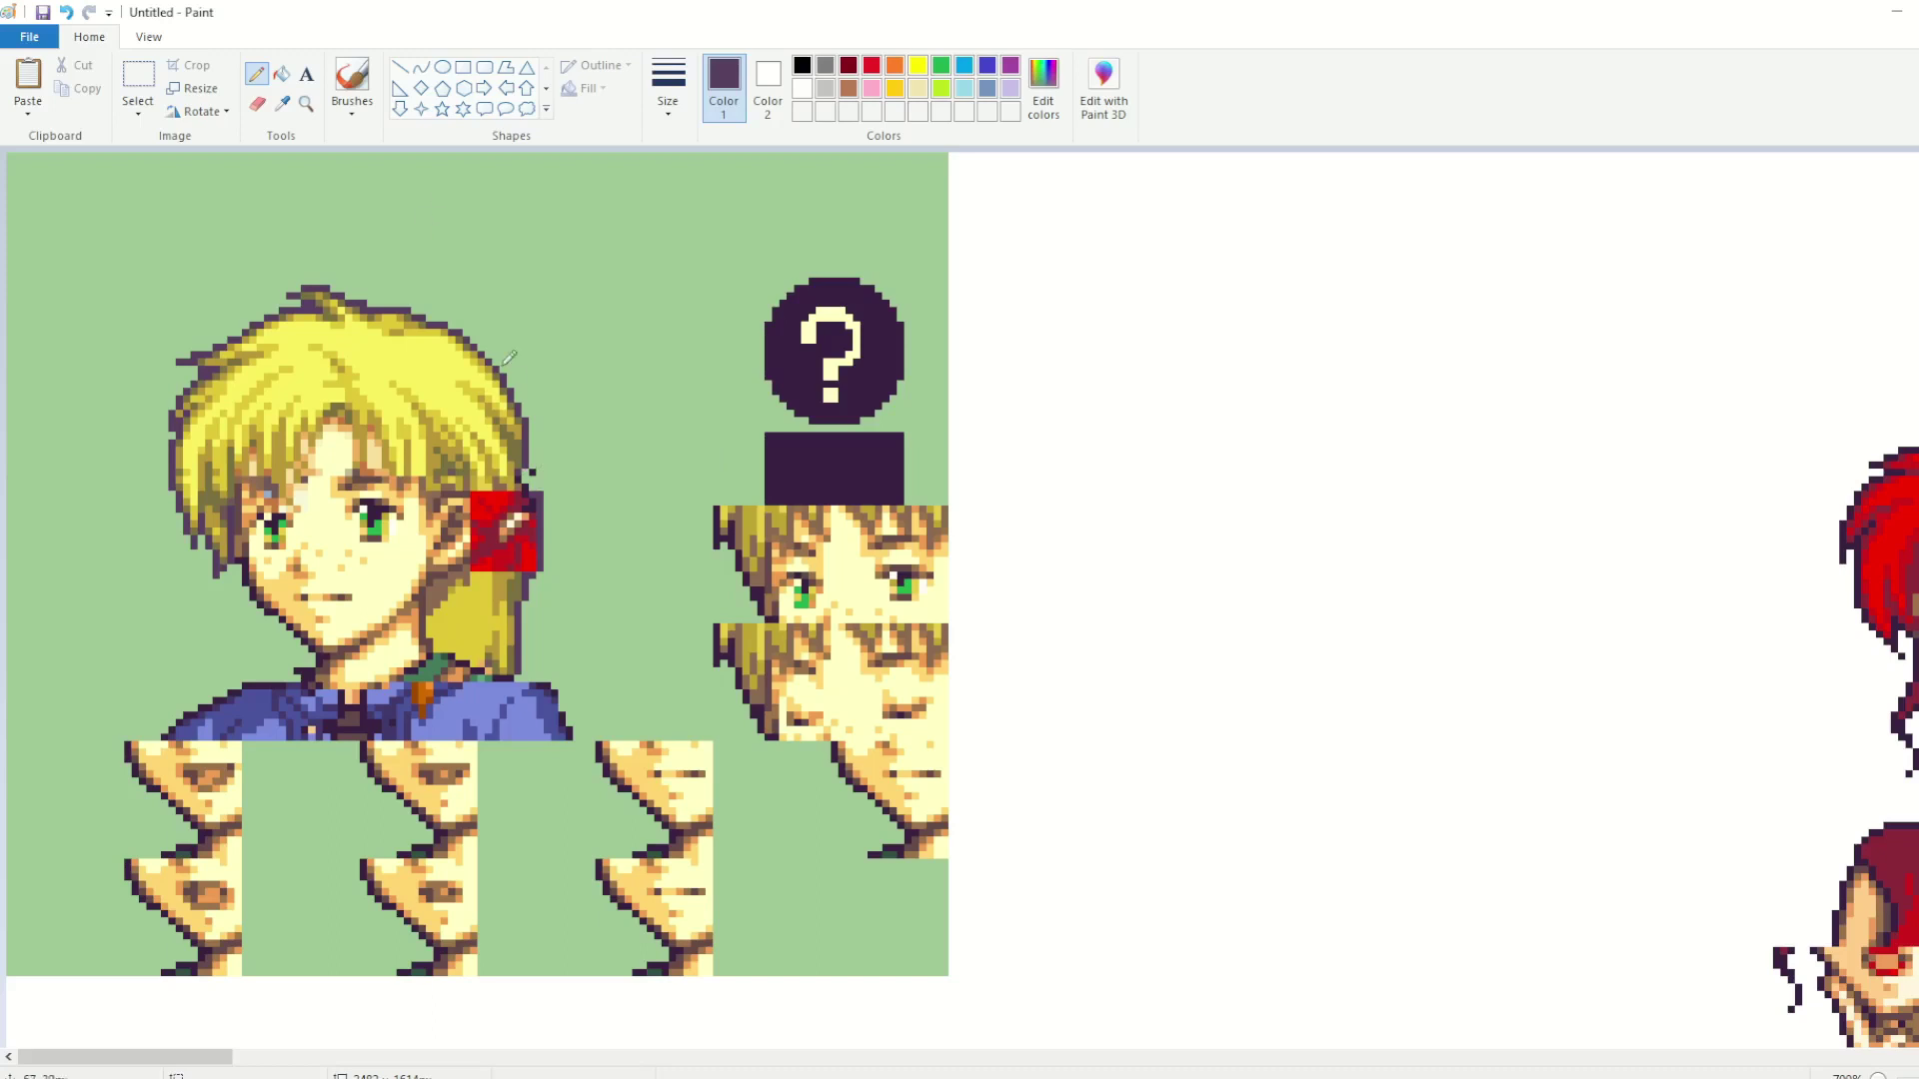
Step: Recolour the bright red areas of the hair-tie piece with the sampled yellow and darker gold of the boy's hair
click(282, 104)
click(504, 482)
click(281, 74)
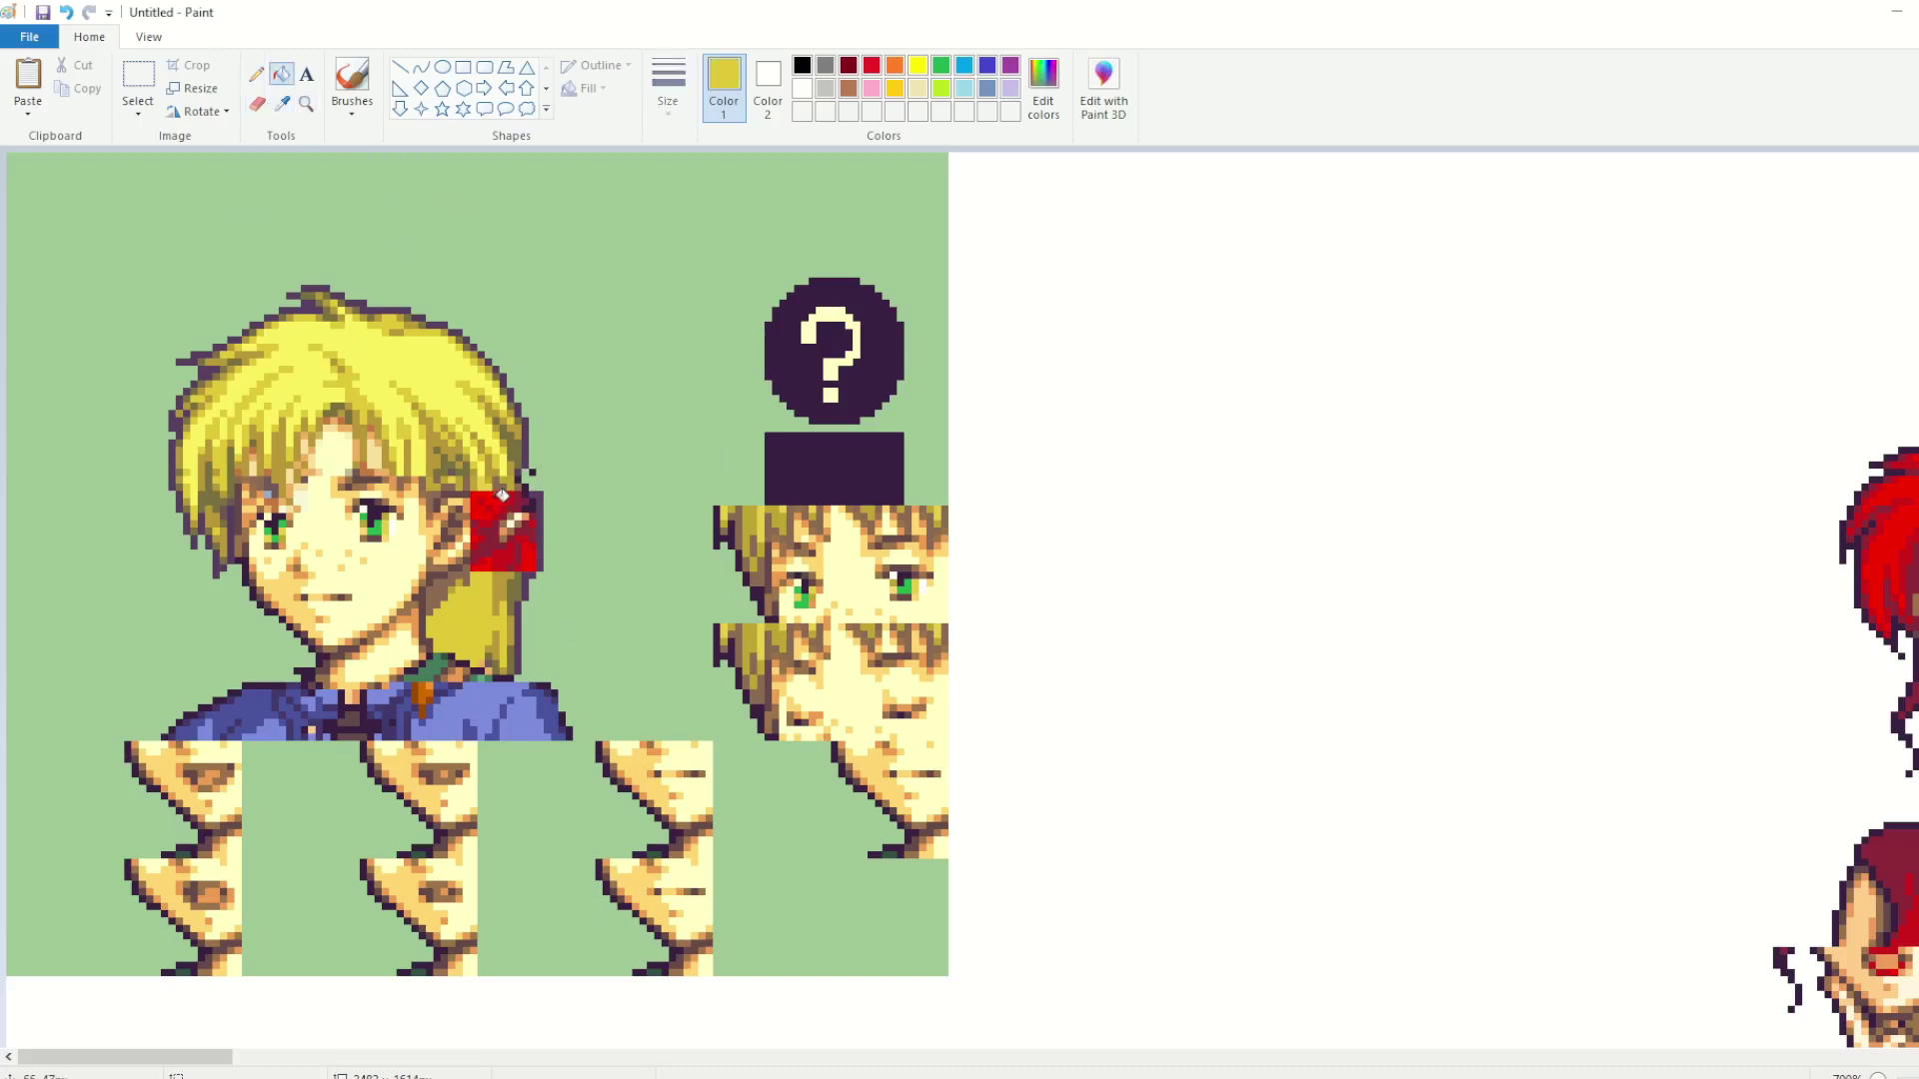
click(486, 566)
click(526, 564)
click(282, 104)
click(502, 574)
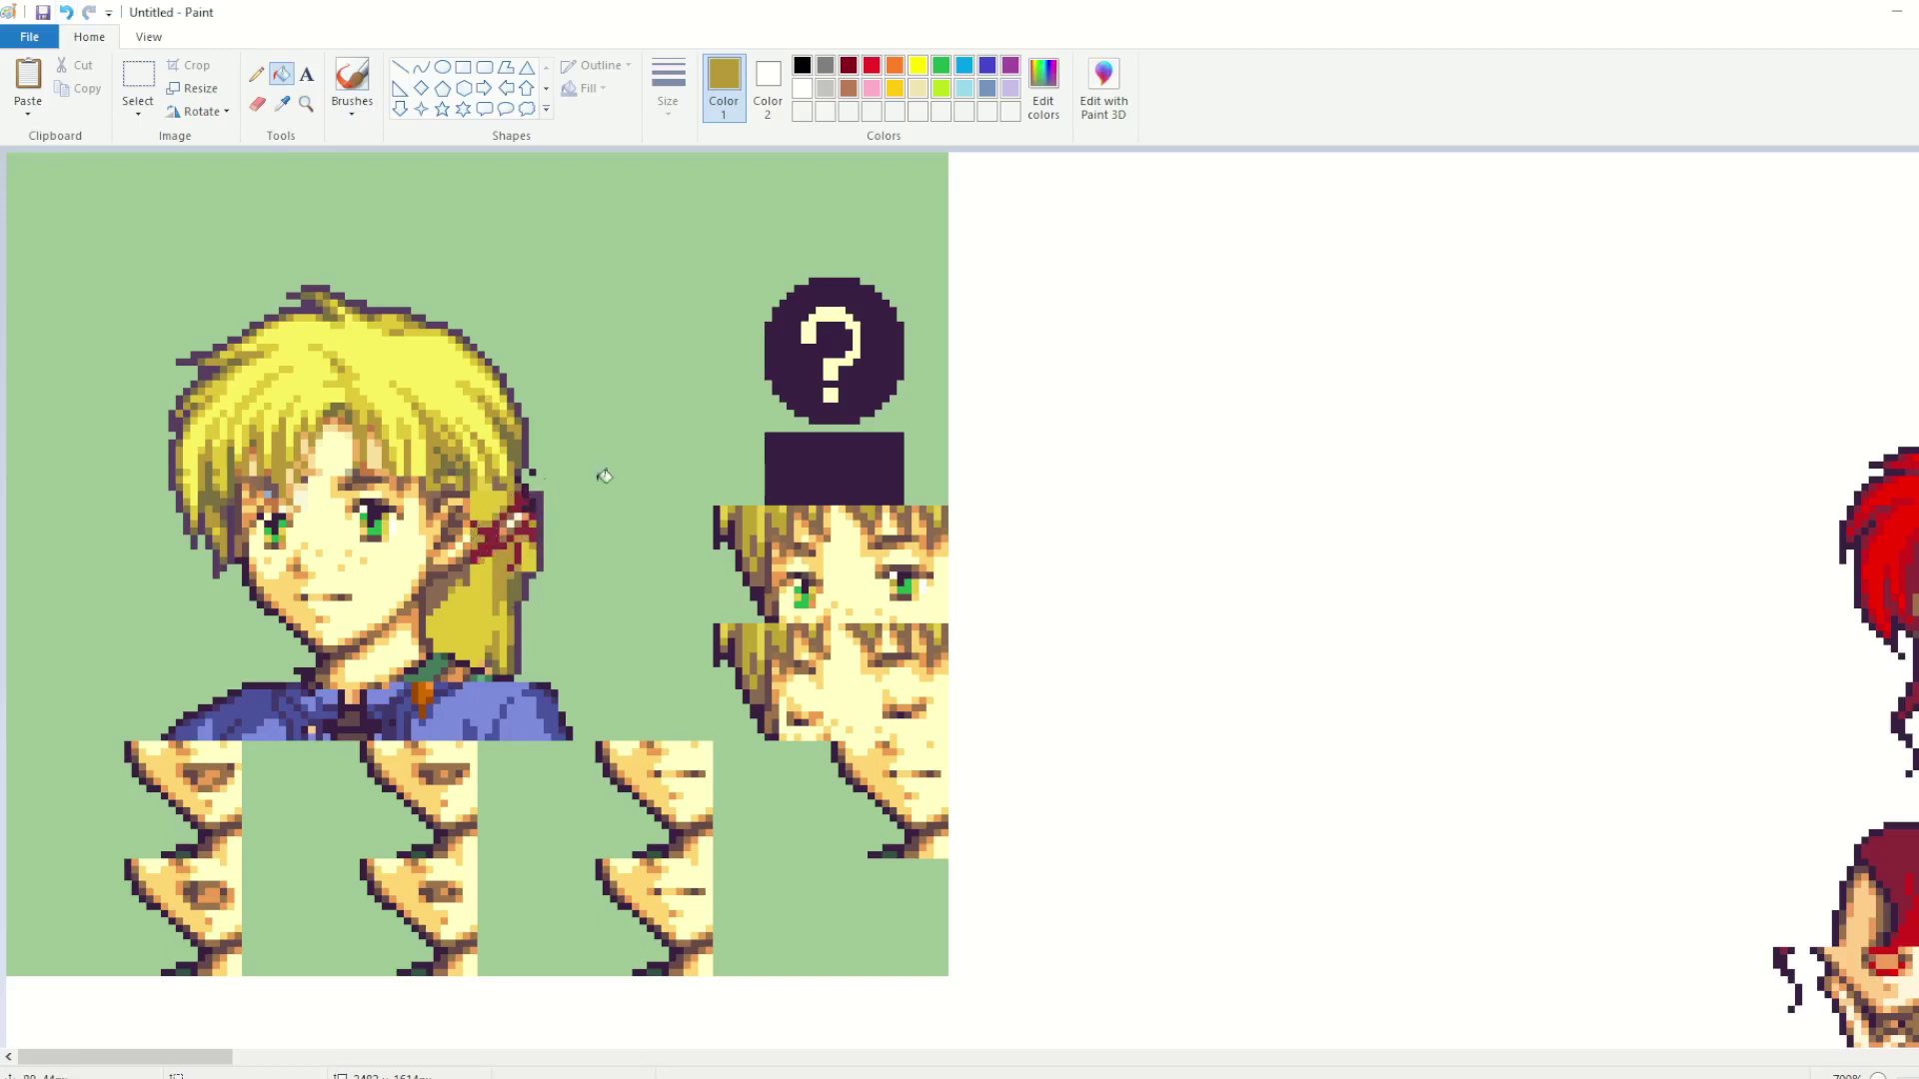
Step: Mix a slightly darker gold and fill the remaining red strands around the hair tie with it
click(1042, 88)
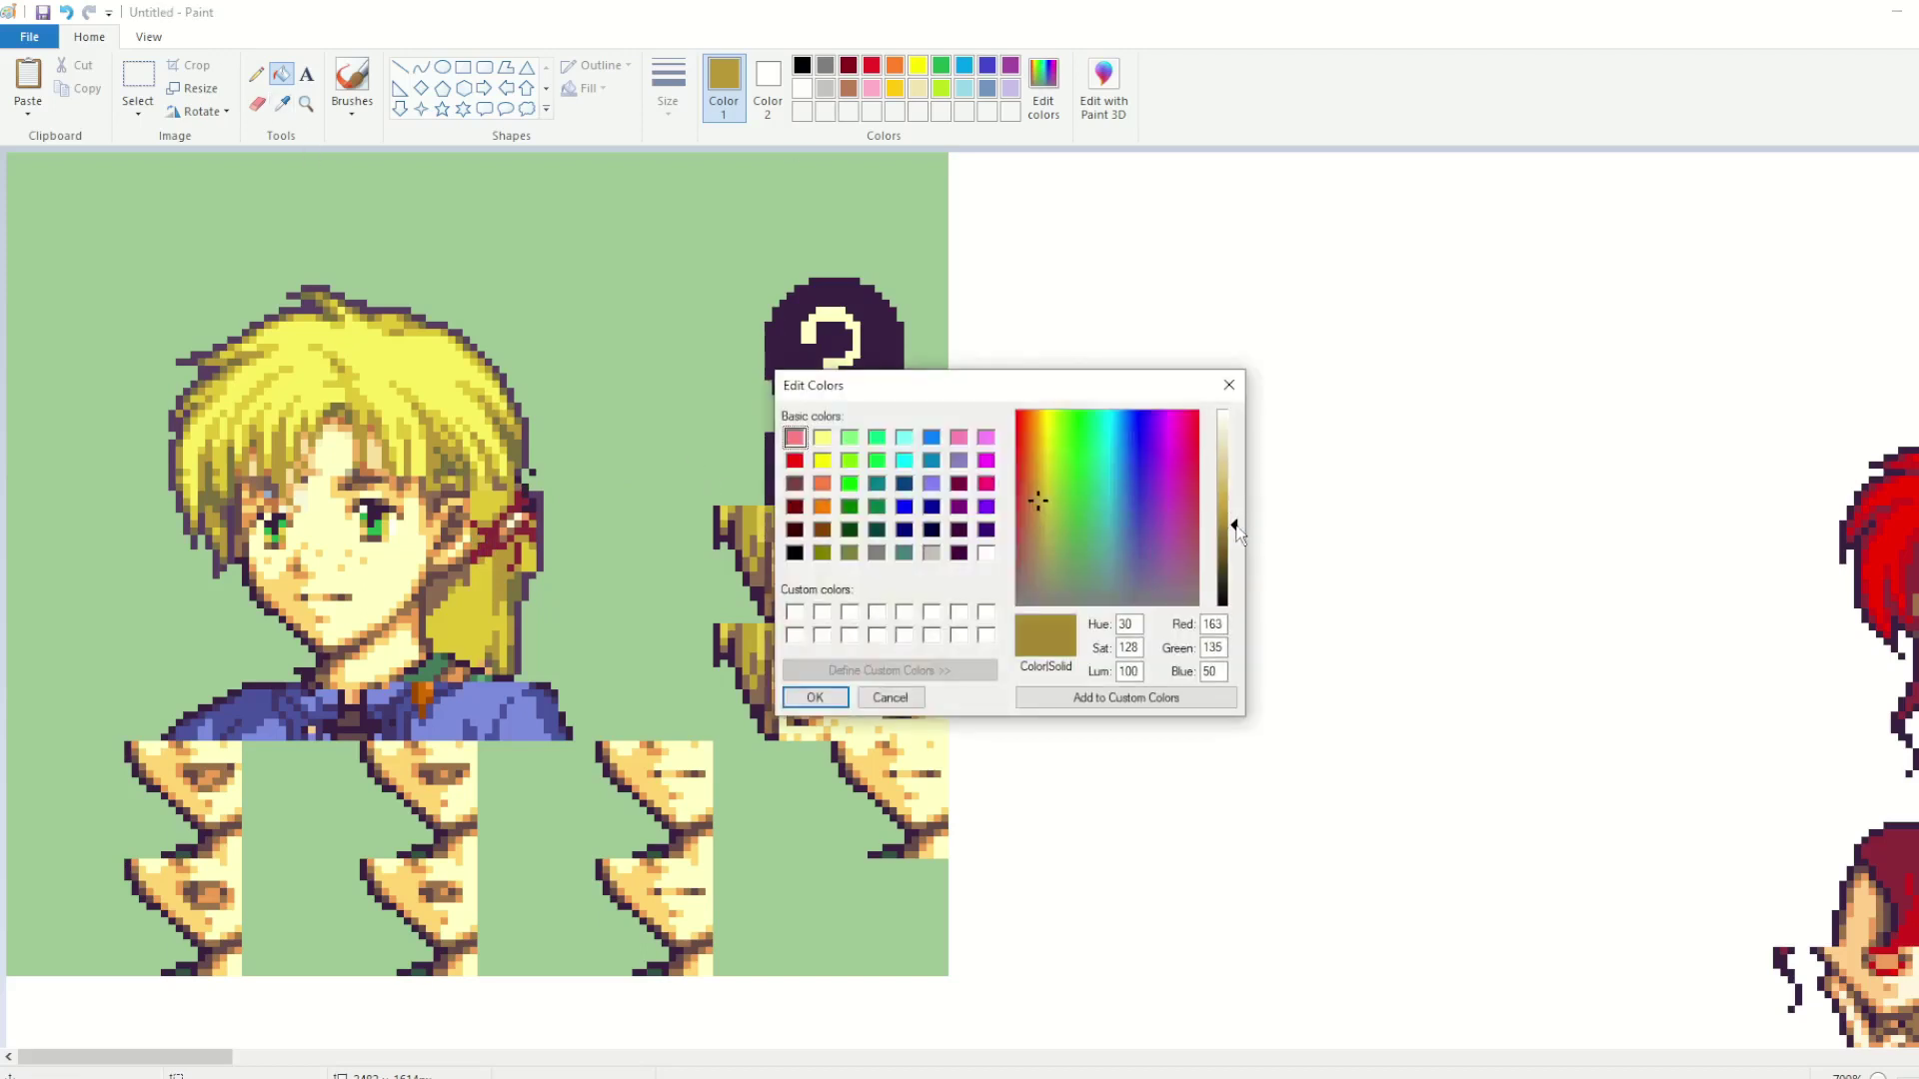
click(814, 697)
click(515, 508)
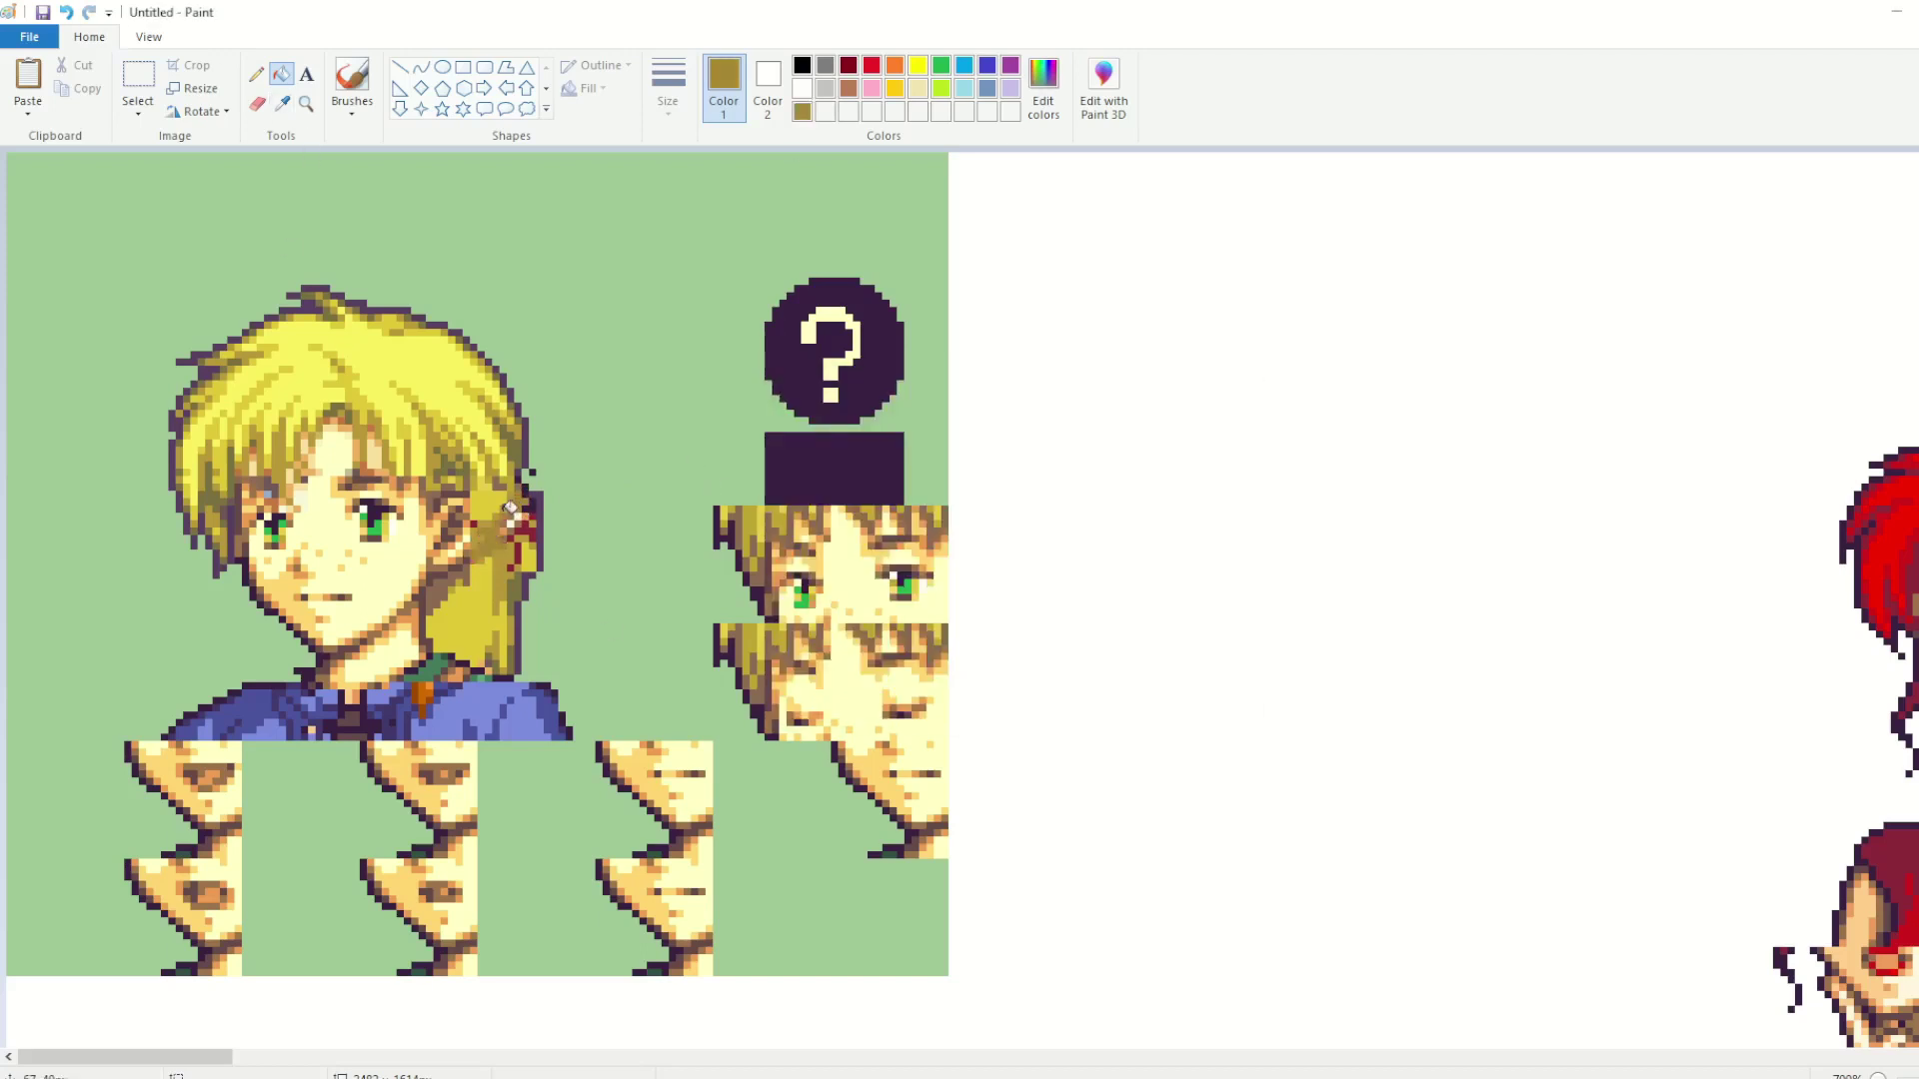
click(514, 547)
click(525, 531)
click(537, 530)
click(66, 12)
click(473, 523)
click(256, 74)
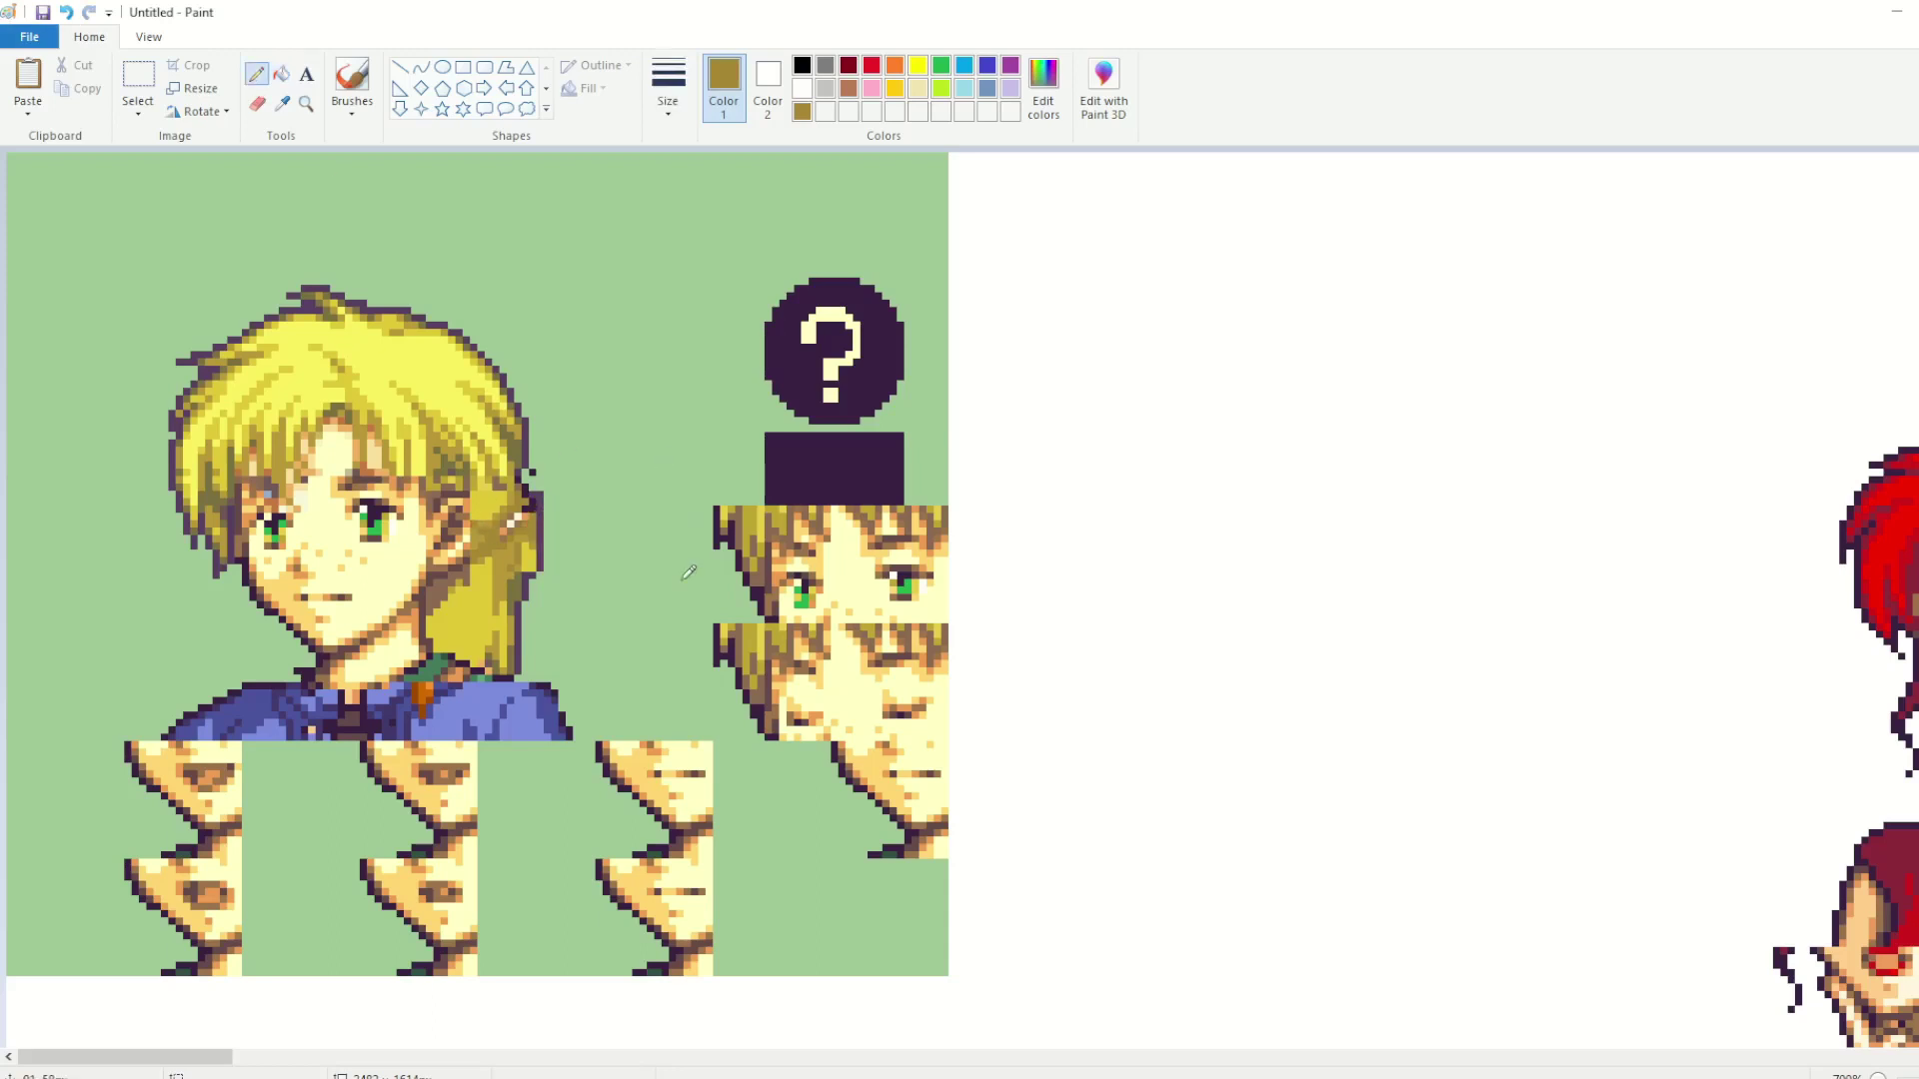
Step: Try pasting a copy of a small square of the boy's lower hair beside the hair tie
click(138, 78)
drag(457, 588, 524, 655)
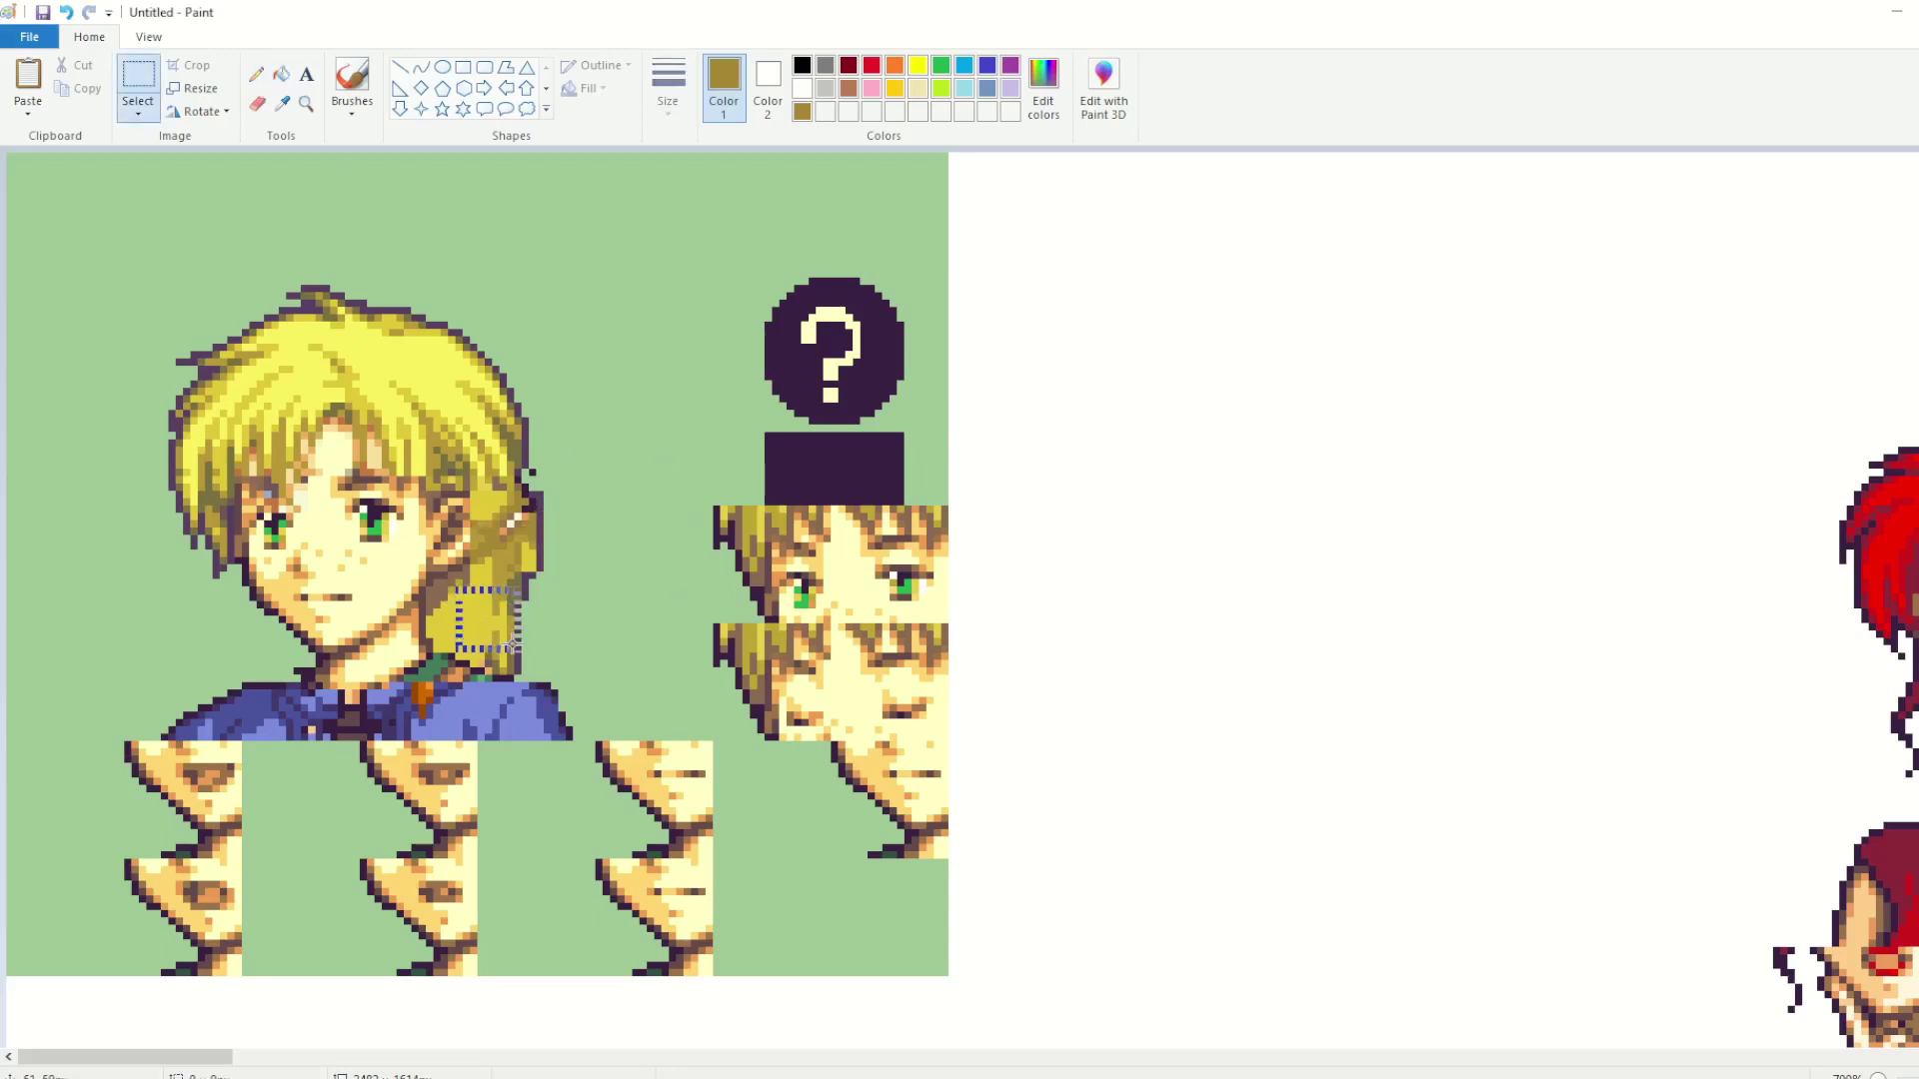
key(ctrl+c)
key(ctrl+v)
drag(30, 195, 546, 575)
click(66, 12)
Step: Copy a wider block of the boy's lower hair, paste it beside the hair tie and enlarge it as the ponytail
drag(430, 585, 513, 663)
key(ctrl+c)
key(ctrl+v)
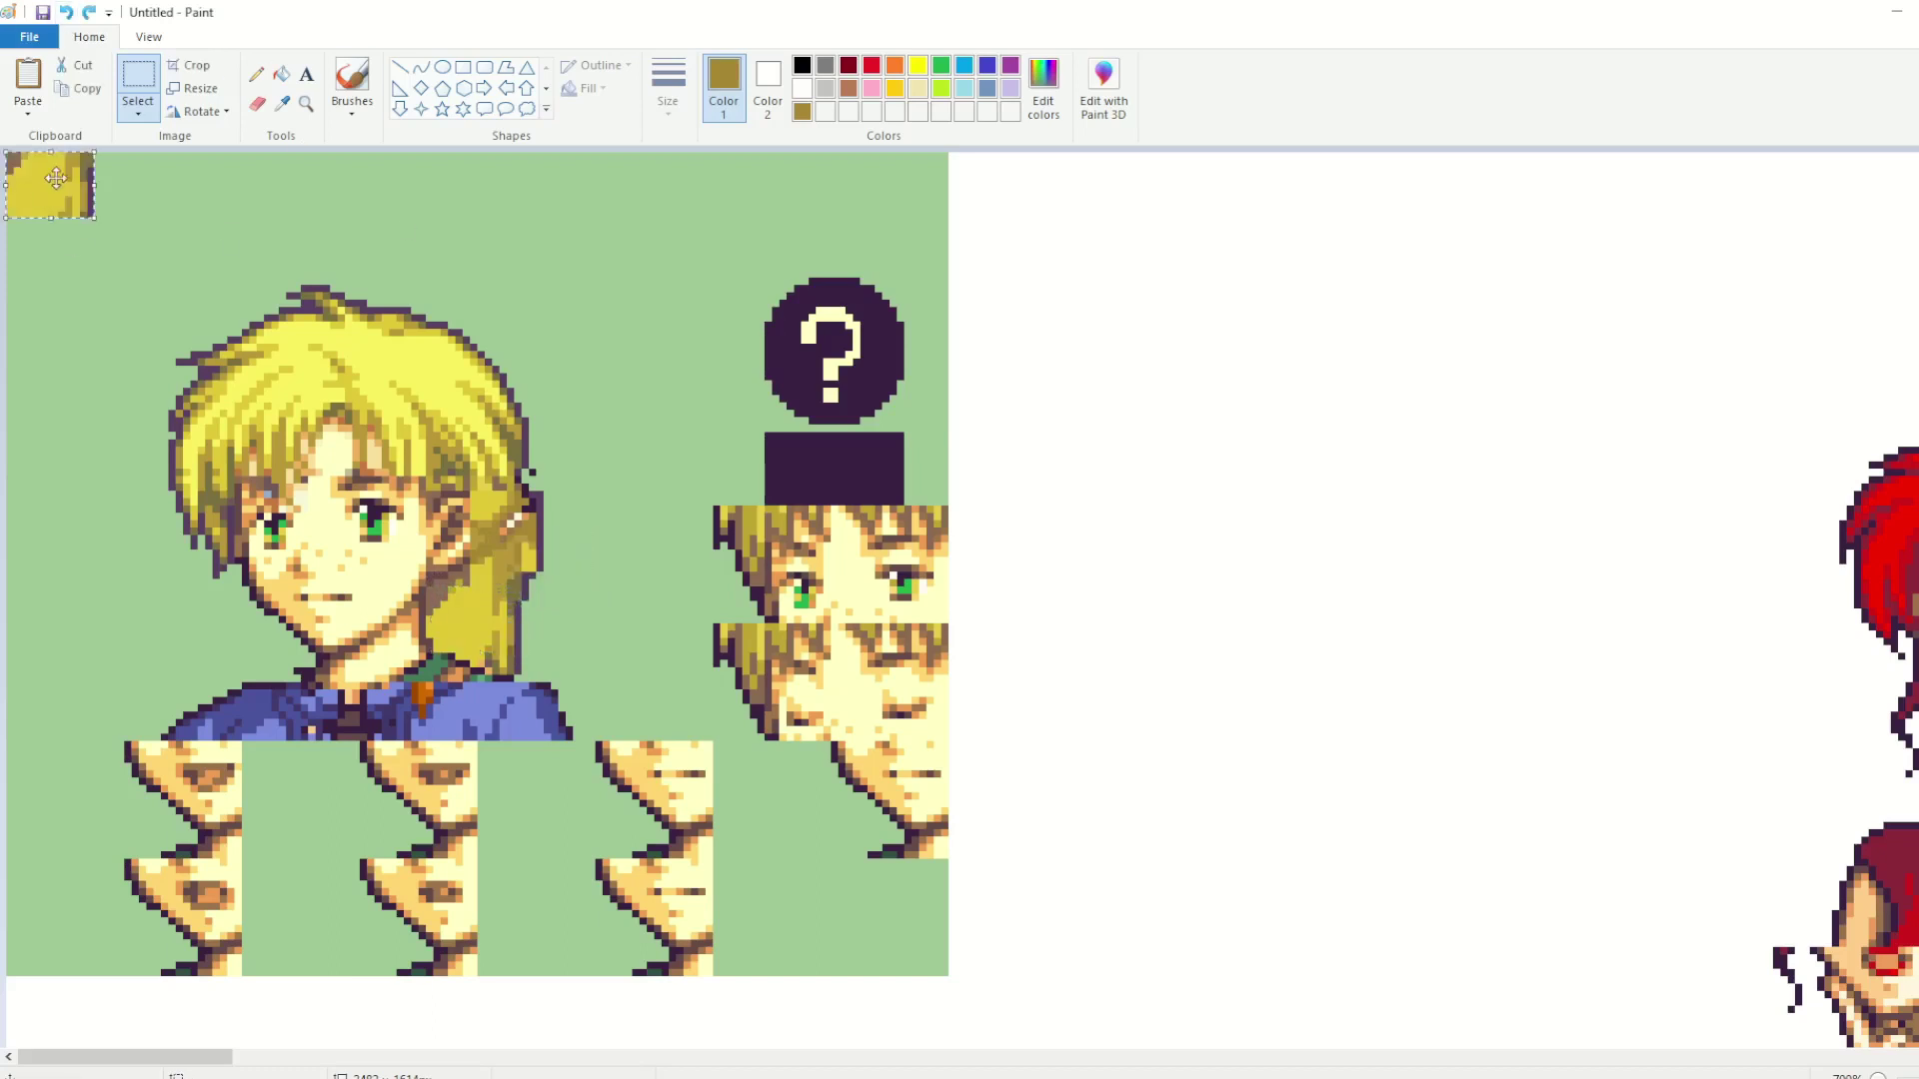
drag(46, 189, 582, 676)
click(400, 447)
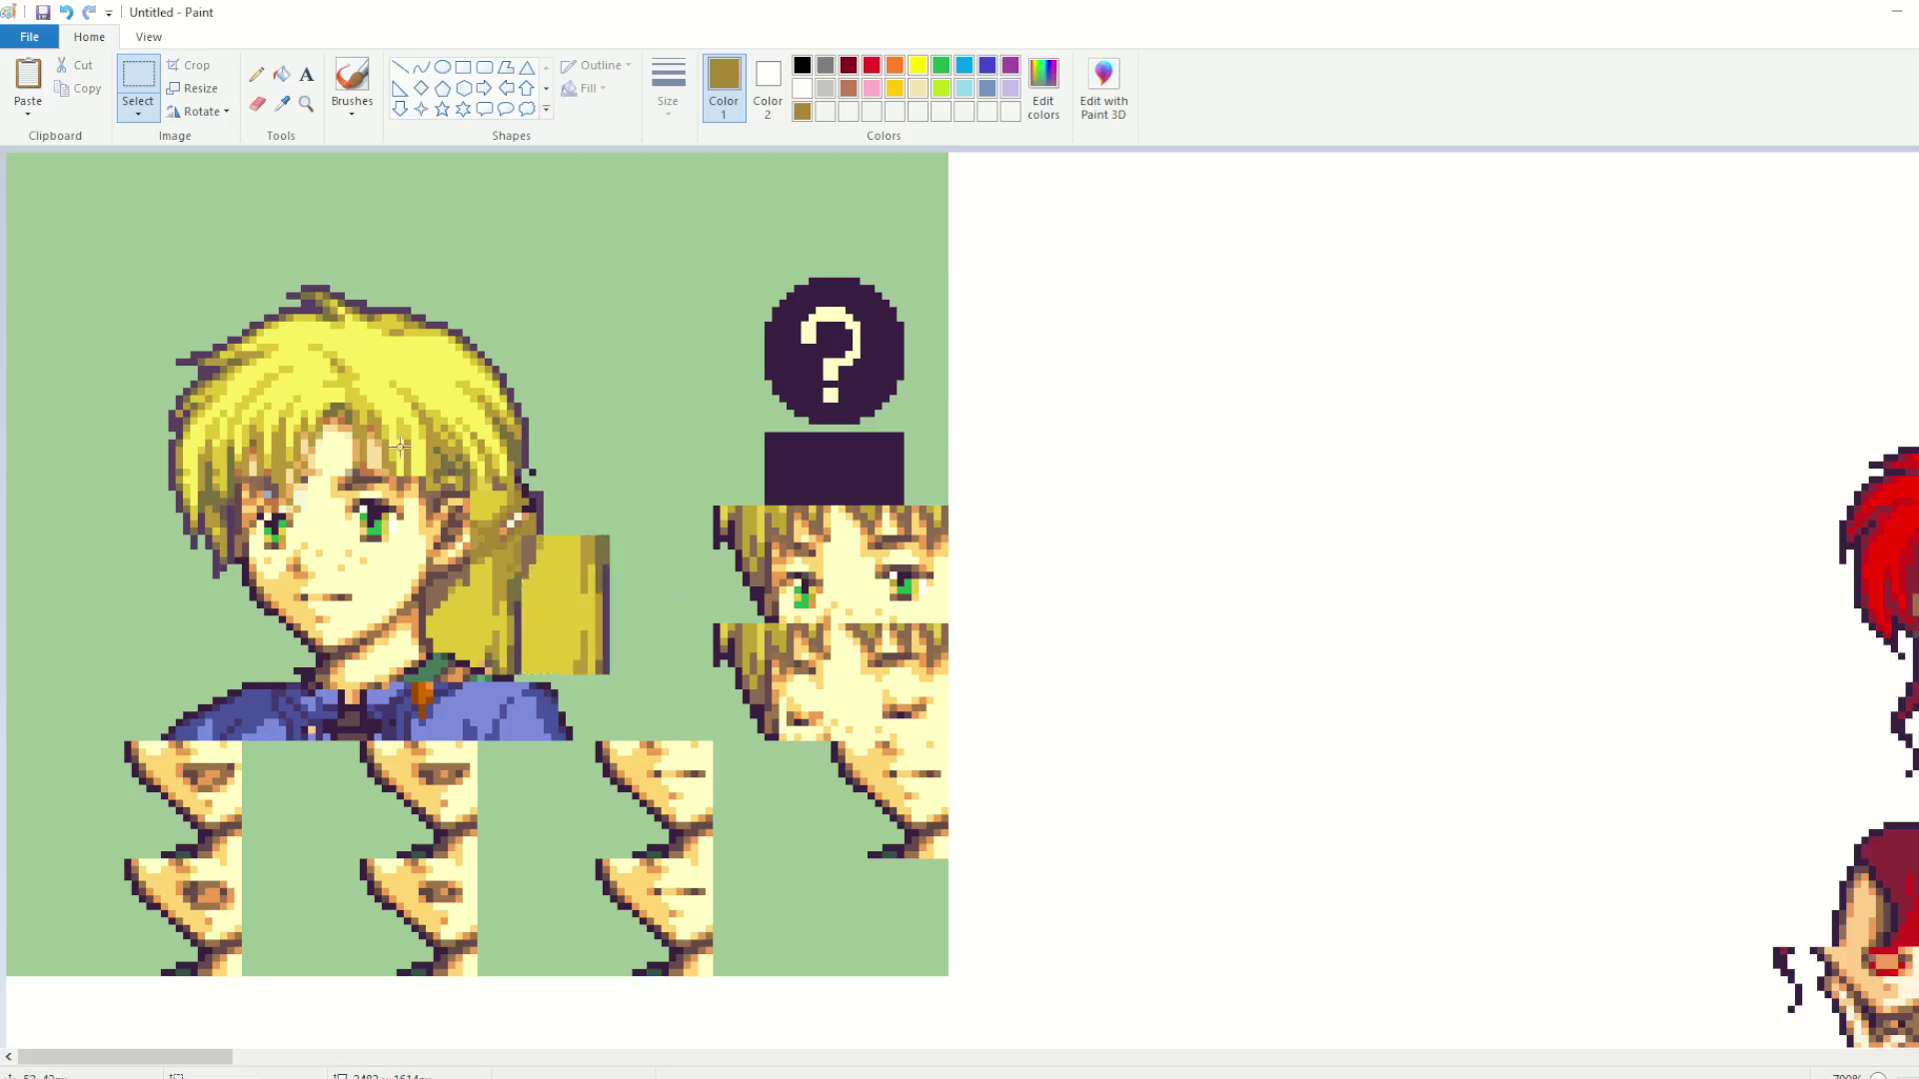
Step: Draw a dark curved outline under the ponytail base and fill the loose hair beneath it with the sampled background green
click(282, 102)
click(520, 614)
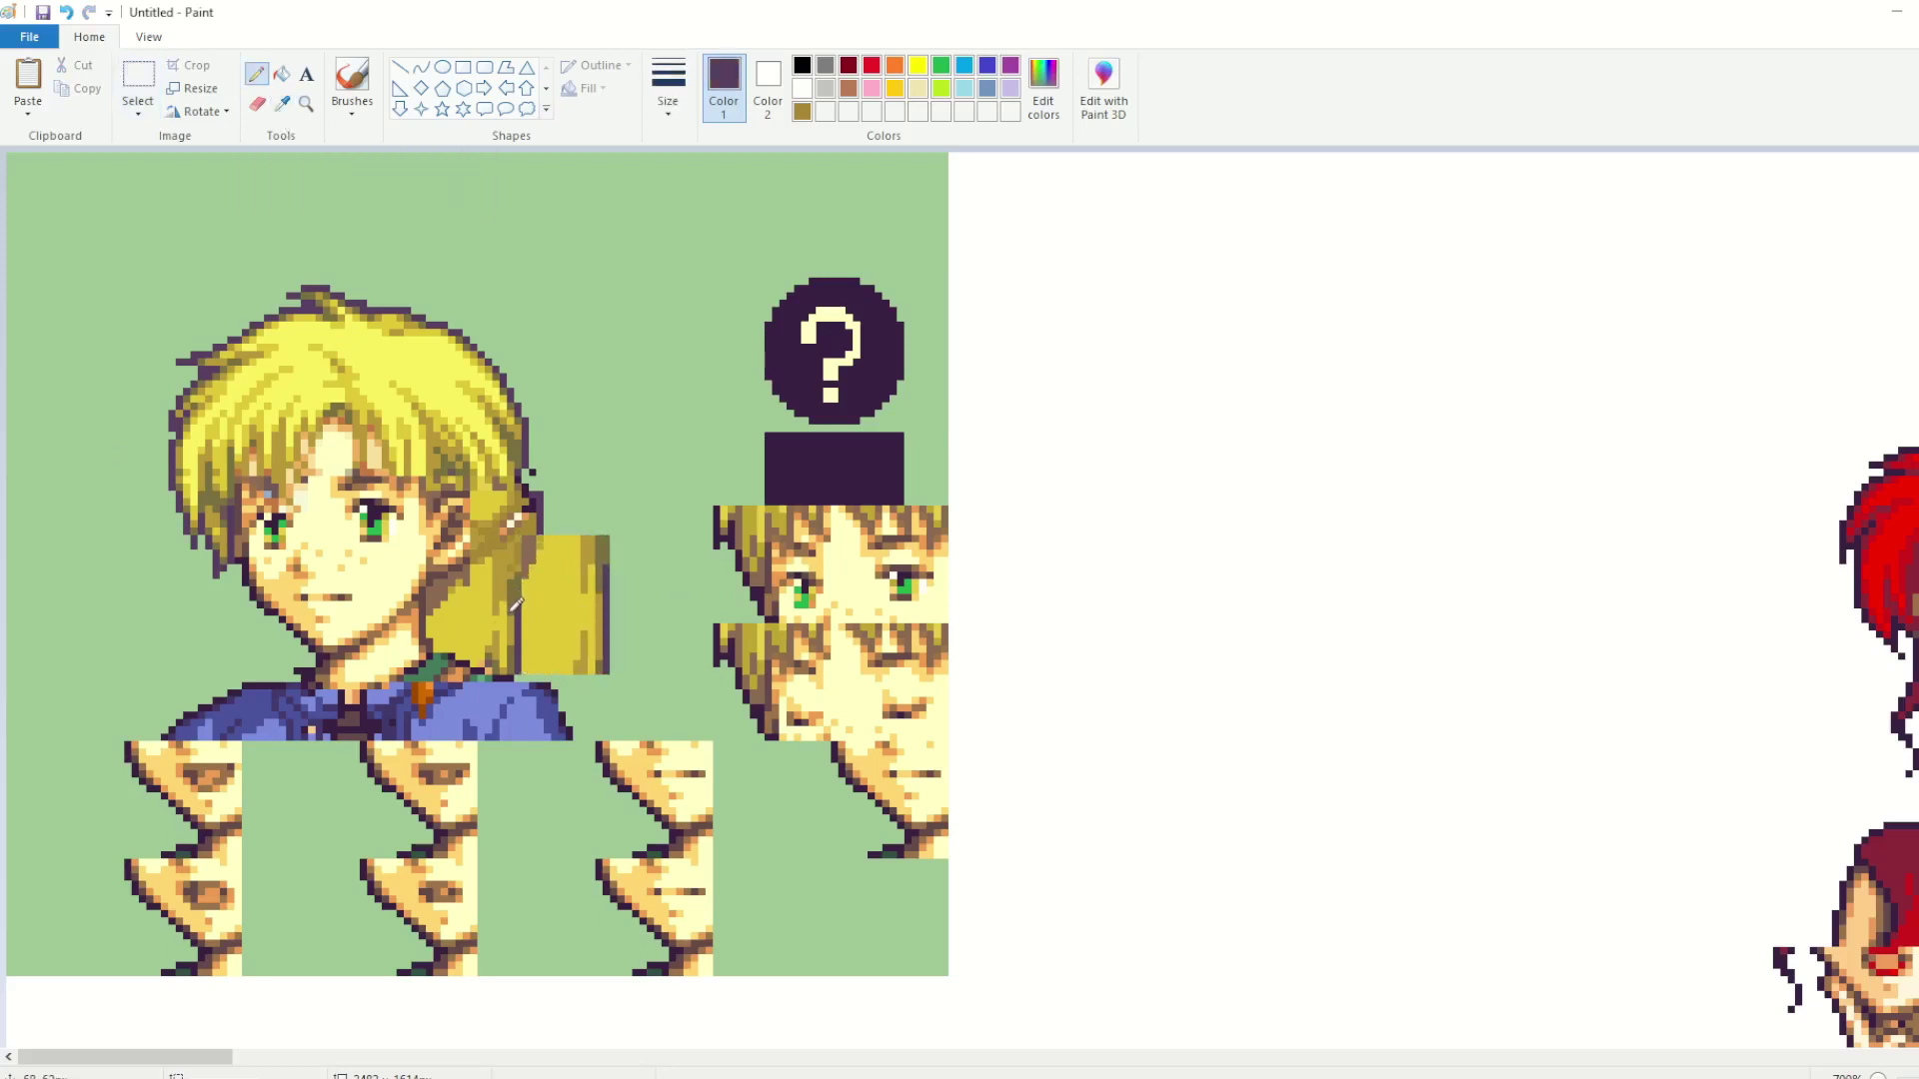
click(282, 103)
click(116, 371)
click(282, 73)
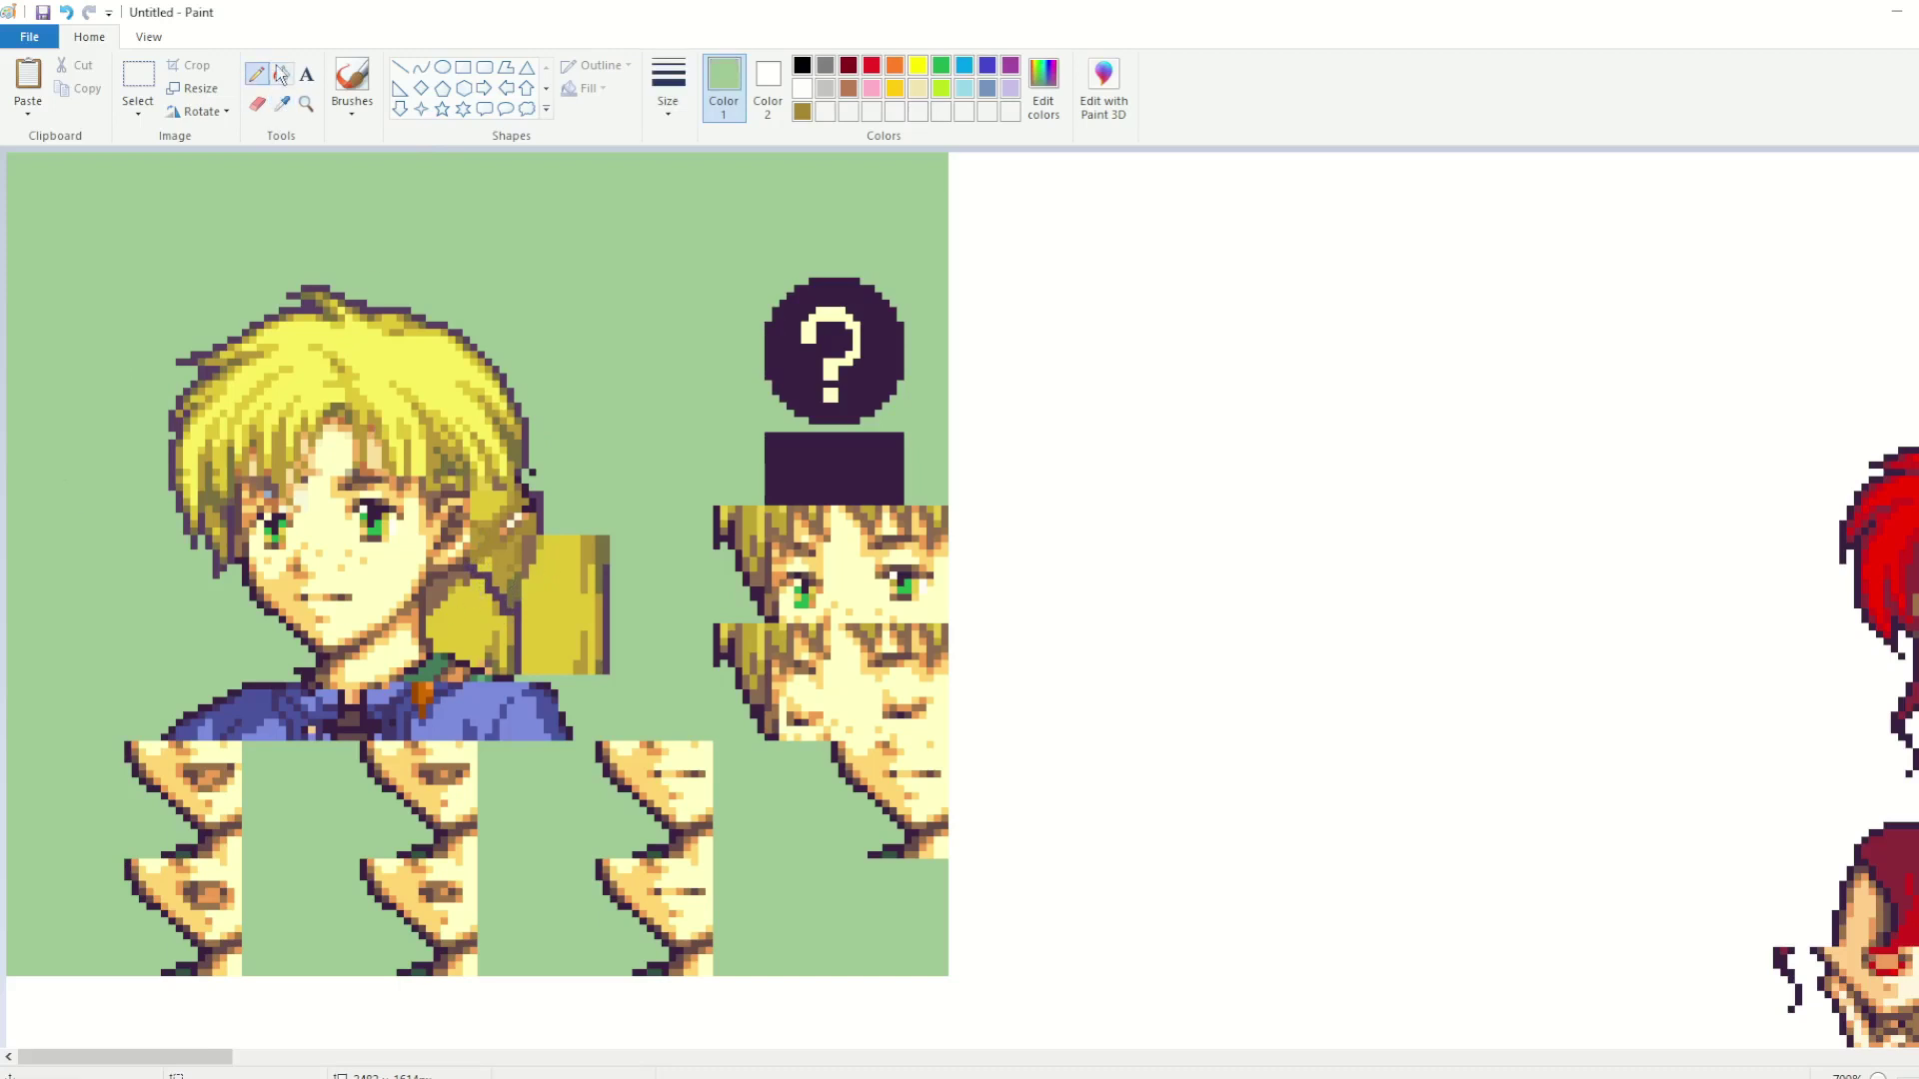
click(450, 594)
click(499, 641)
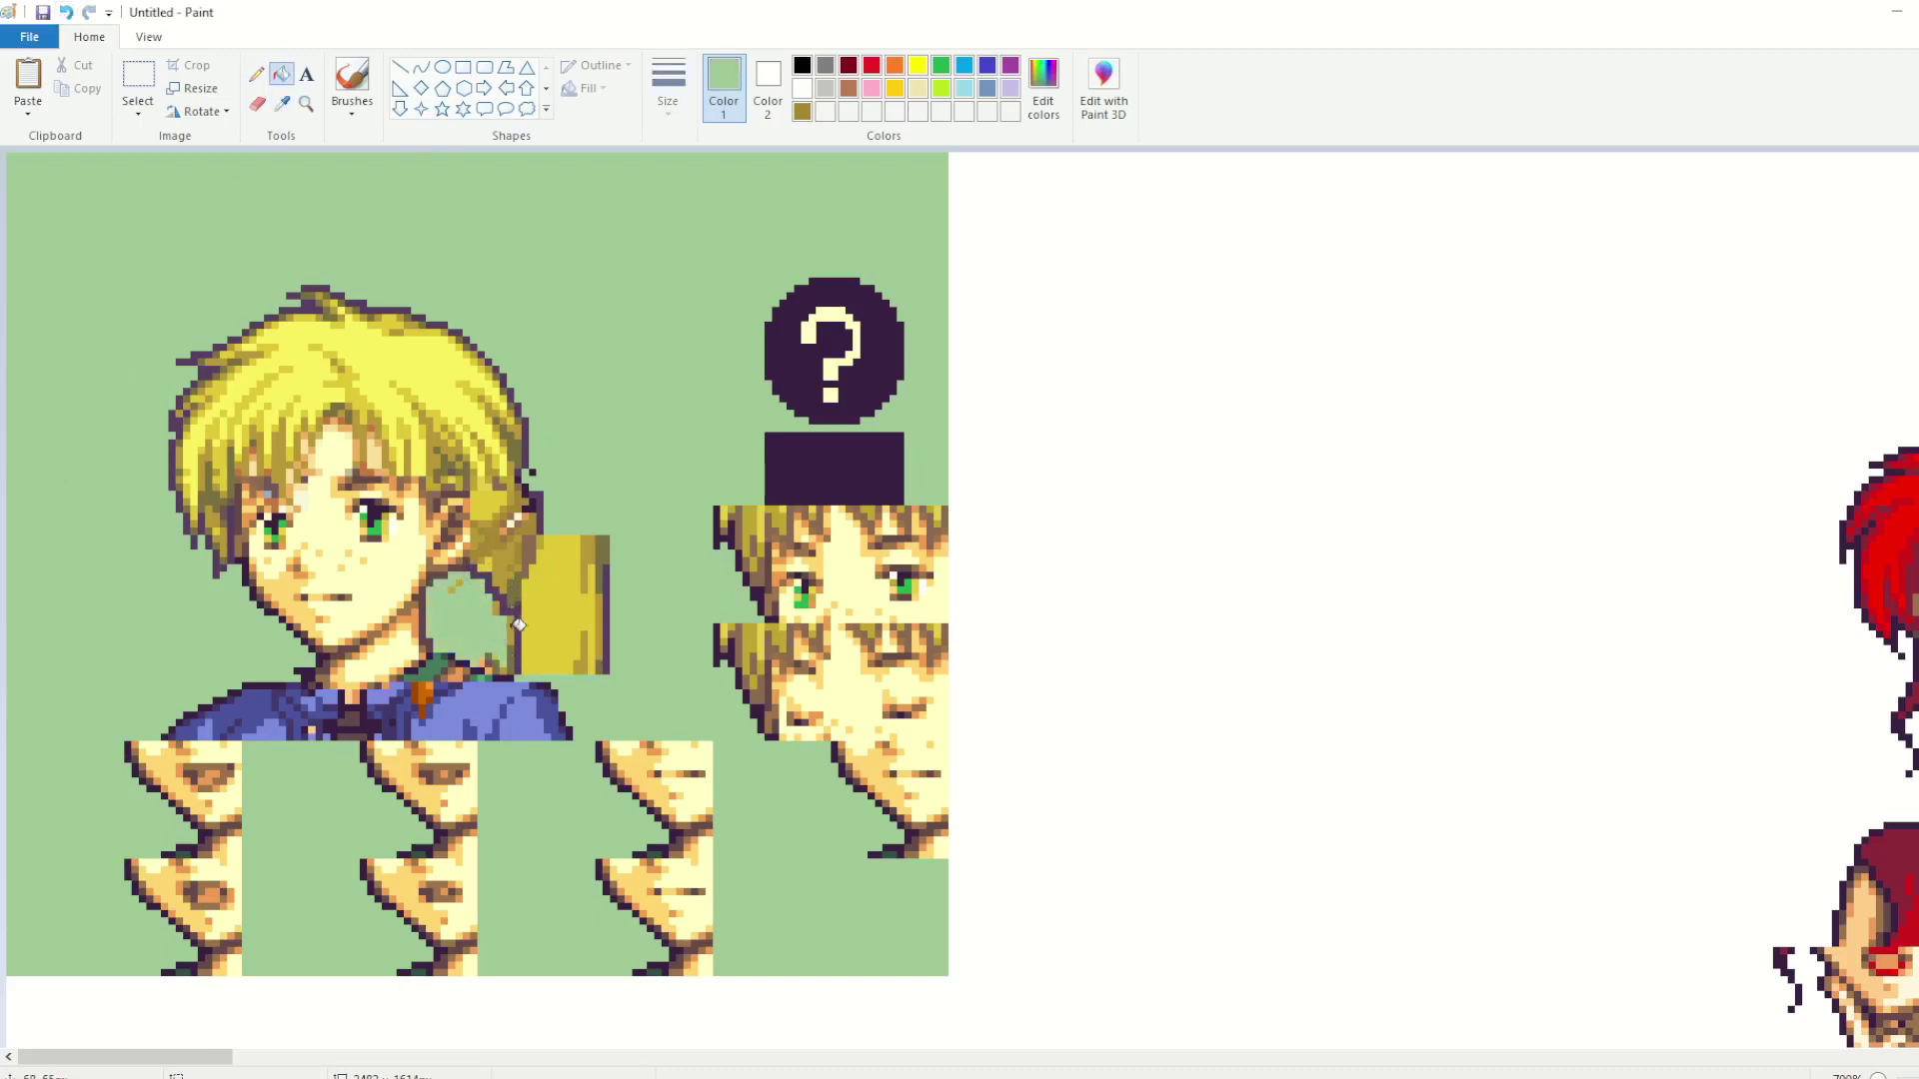
Step: Clear the leftover hair specks with background green and shade the ponytail base with the sampled darker gold
click(257, 73)
click(282, 73)
click(485, 584)
click(281, 103)
click(519, 570)
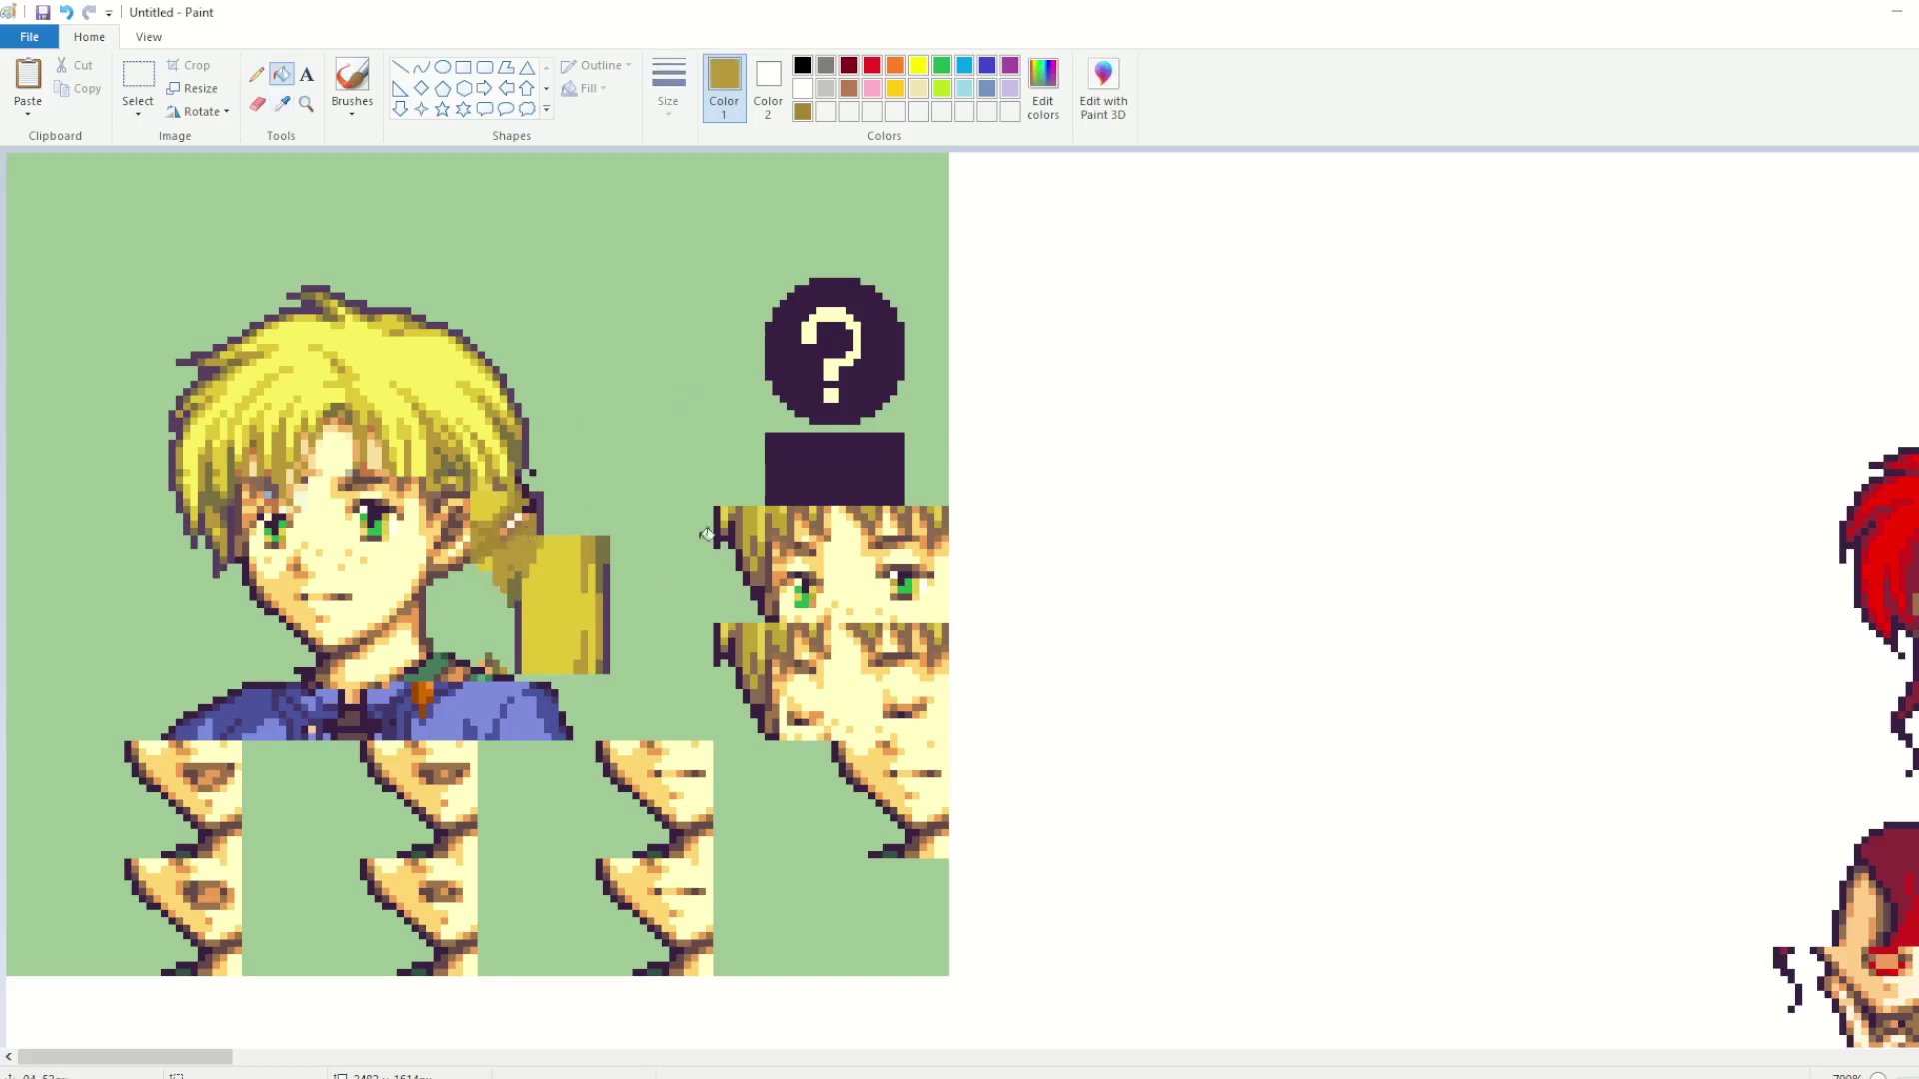
Step: Recolour the hair tie with the sampled iris green and a lighter tint of it
click(282, 105)
click(375, 527)
key(ctrl+Page_Up)
click(256, 74)
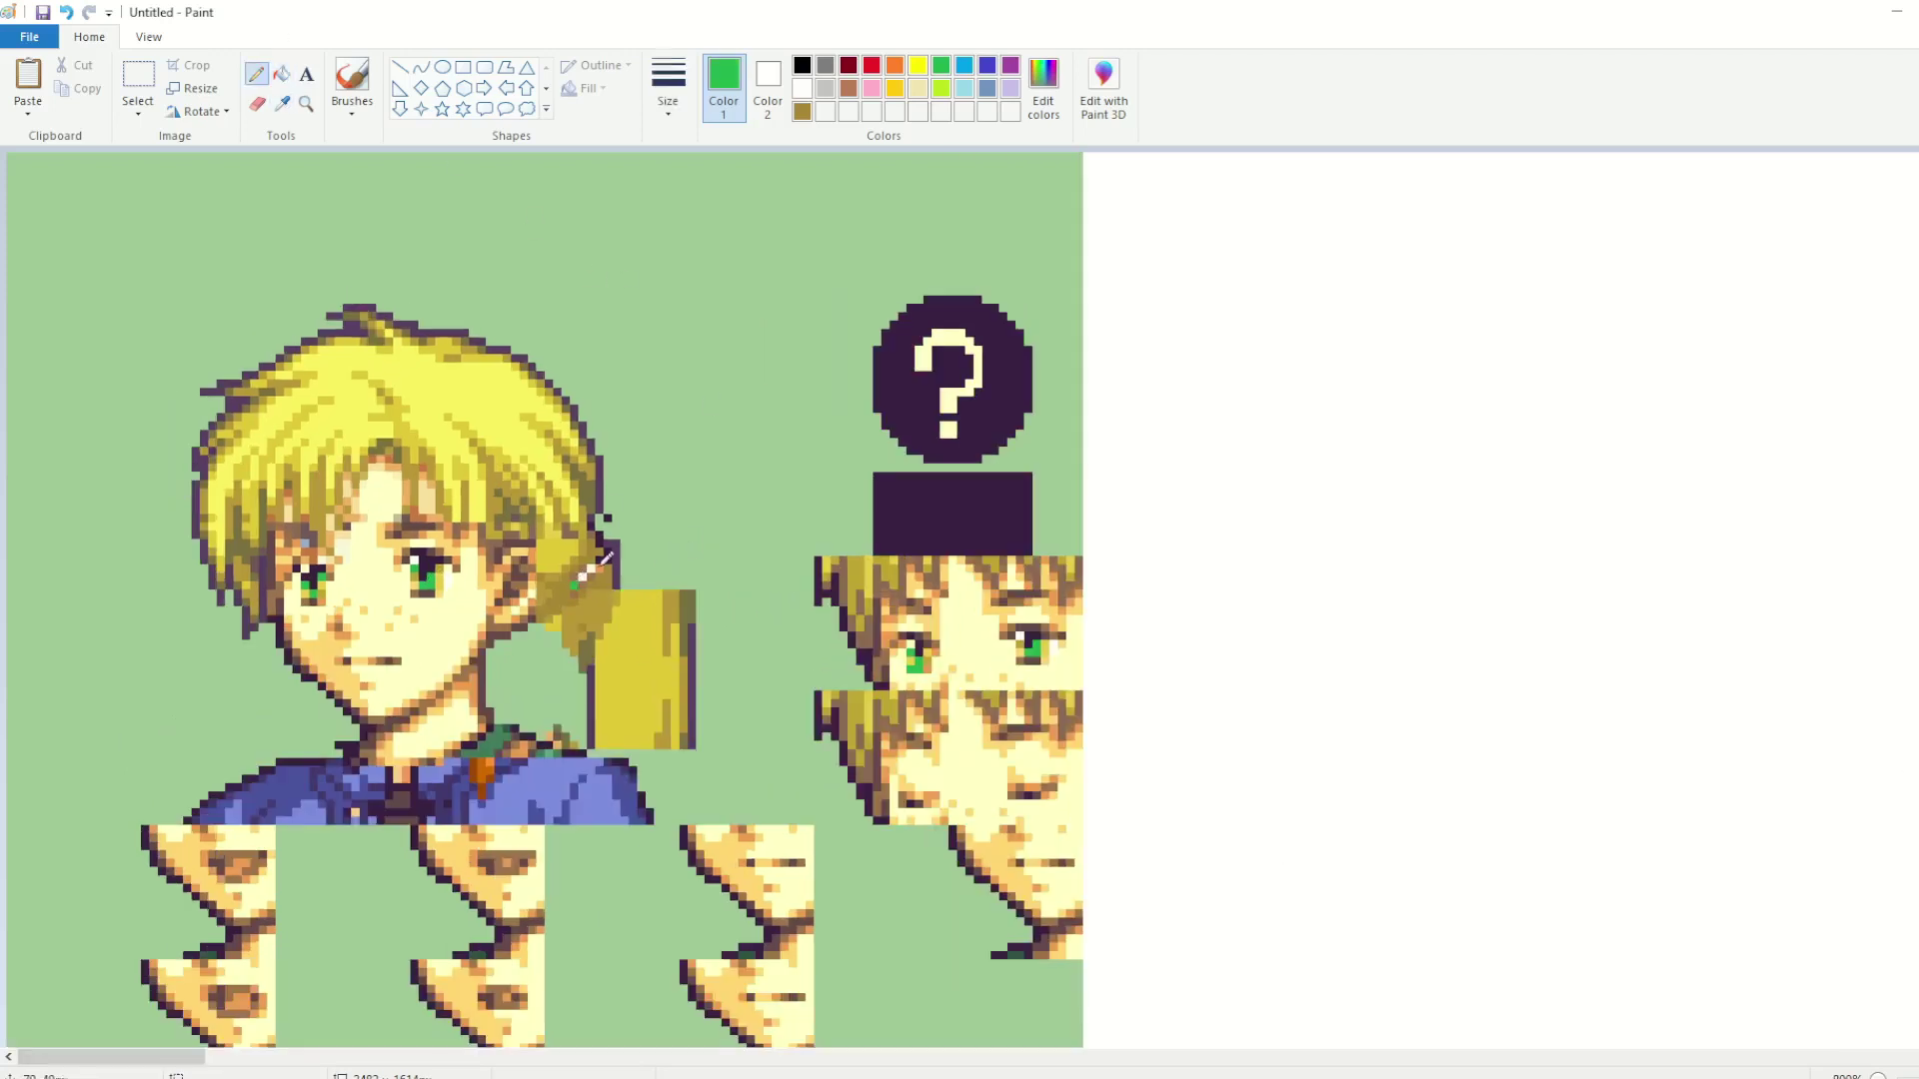
click(1042, 88)
click(1238, 524)
click(813, 689)
Step: Mix a darker green and use it with the sampled eye and hair-tie greens to shade the boy's irises
click(1042, 88)
drag(1241, 540, 1241, 569)
click(813, 688)
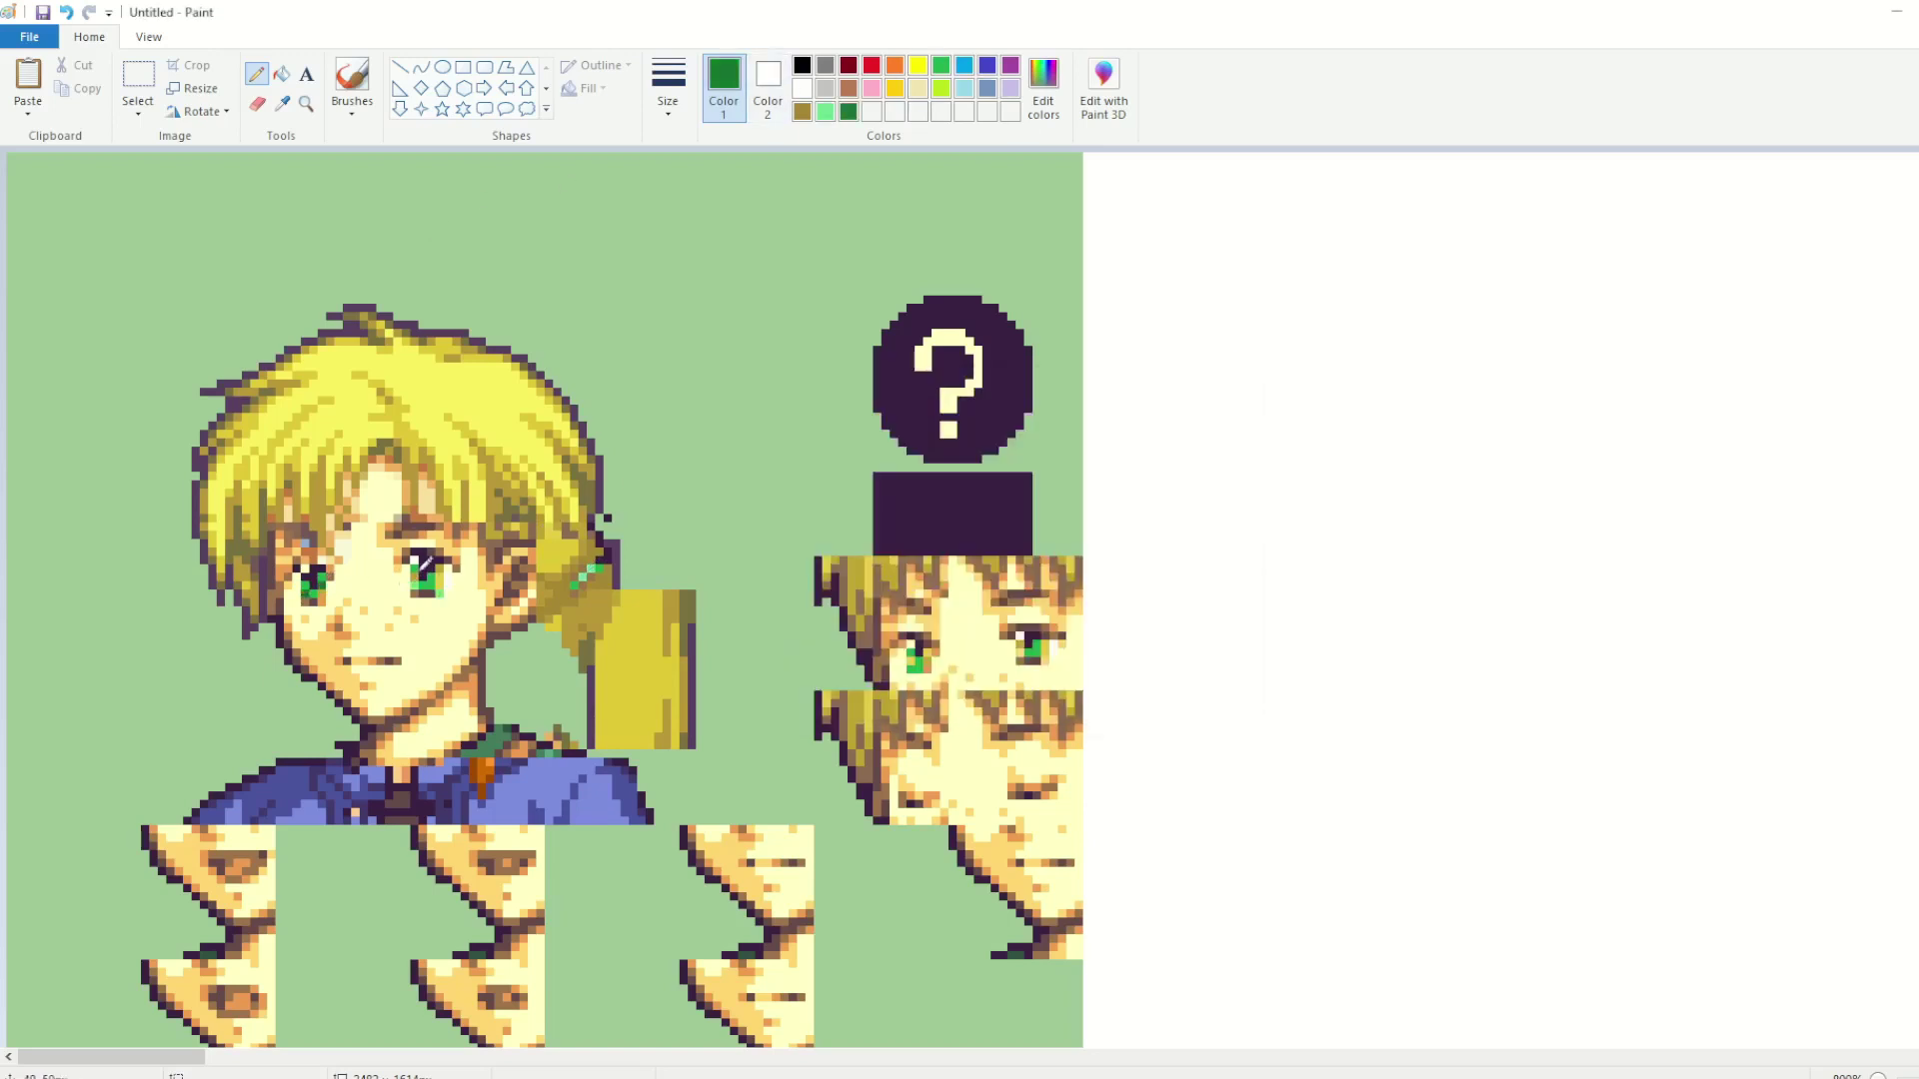
click(282, 103)
click(581, 578)
click(282, 103)
click(439, 581)
click(282, 103)
click(588, 572)
Step: Deepen the shading of the boy's irises with a custom dark green, undoing the near-black green attempt
double_click(850, 113)
click(813, 692)
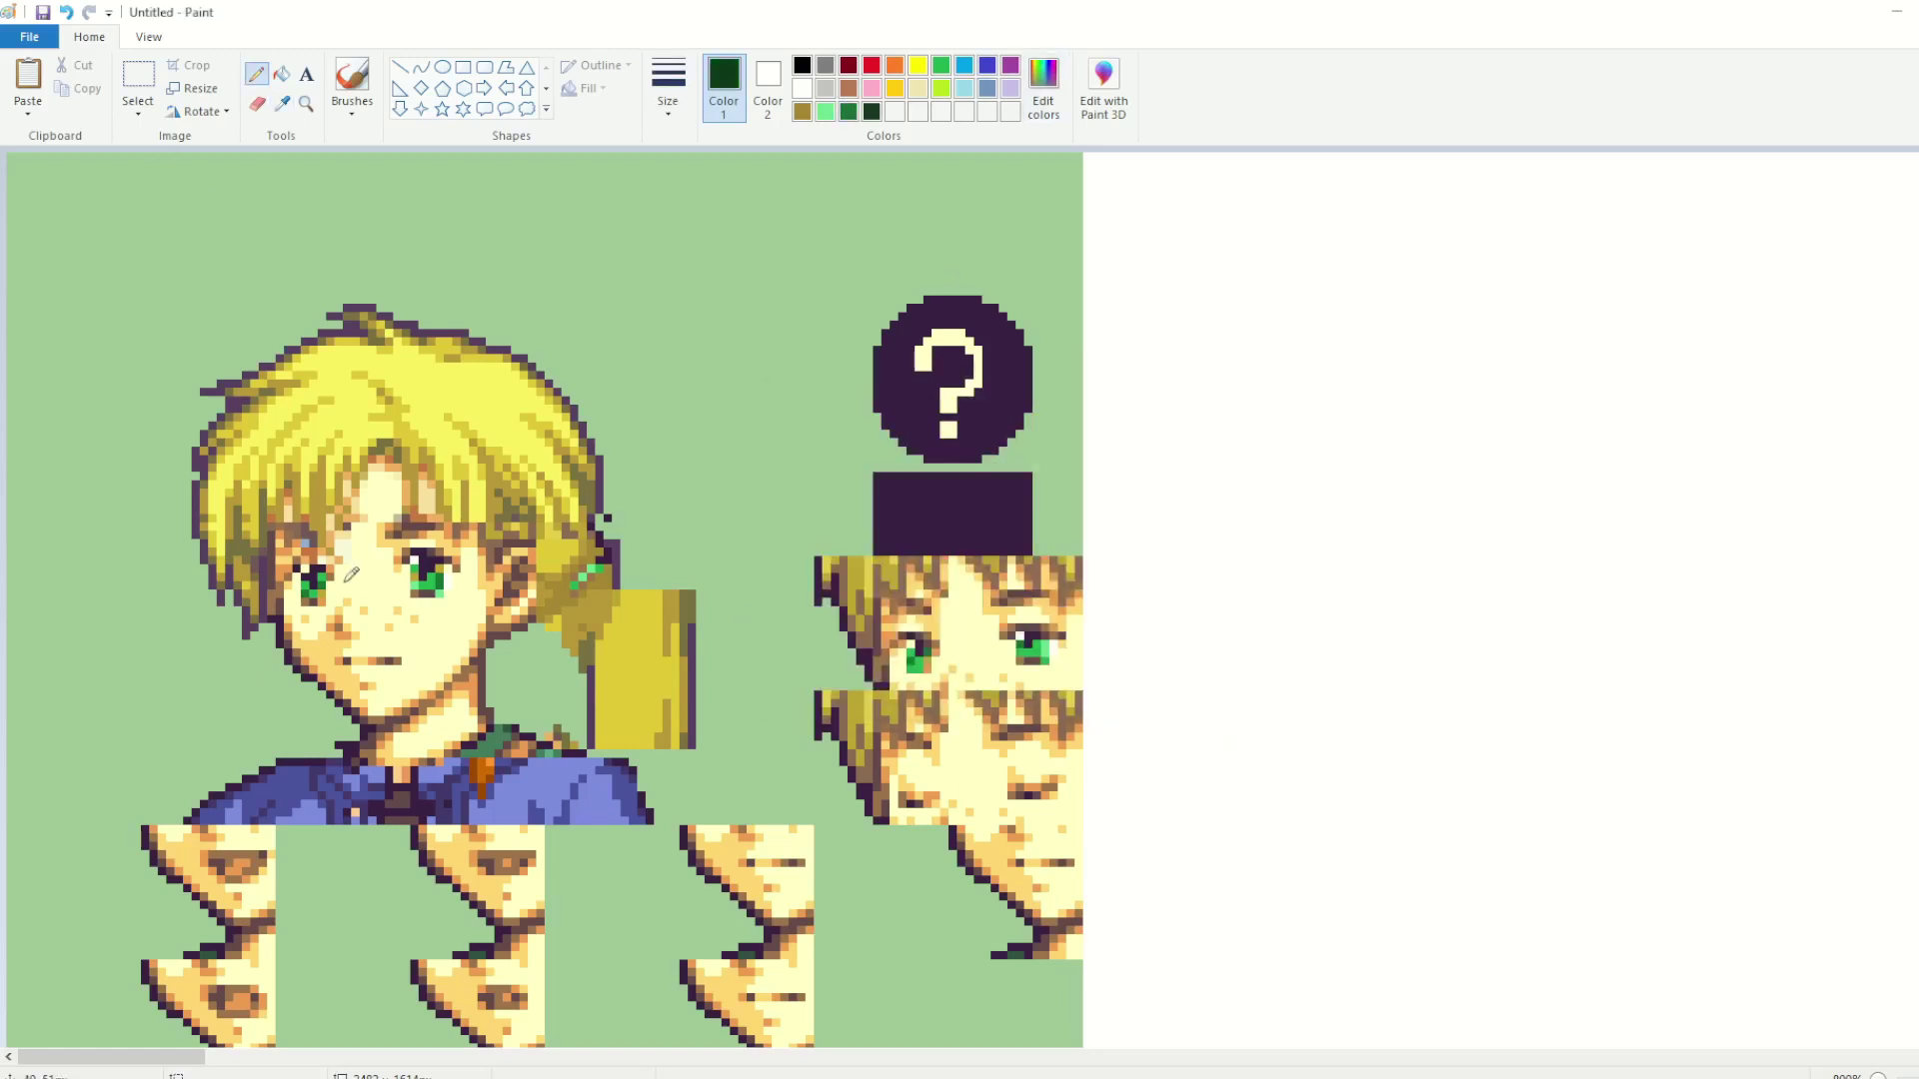
click(68, 14)
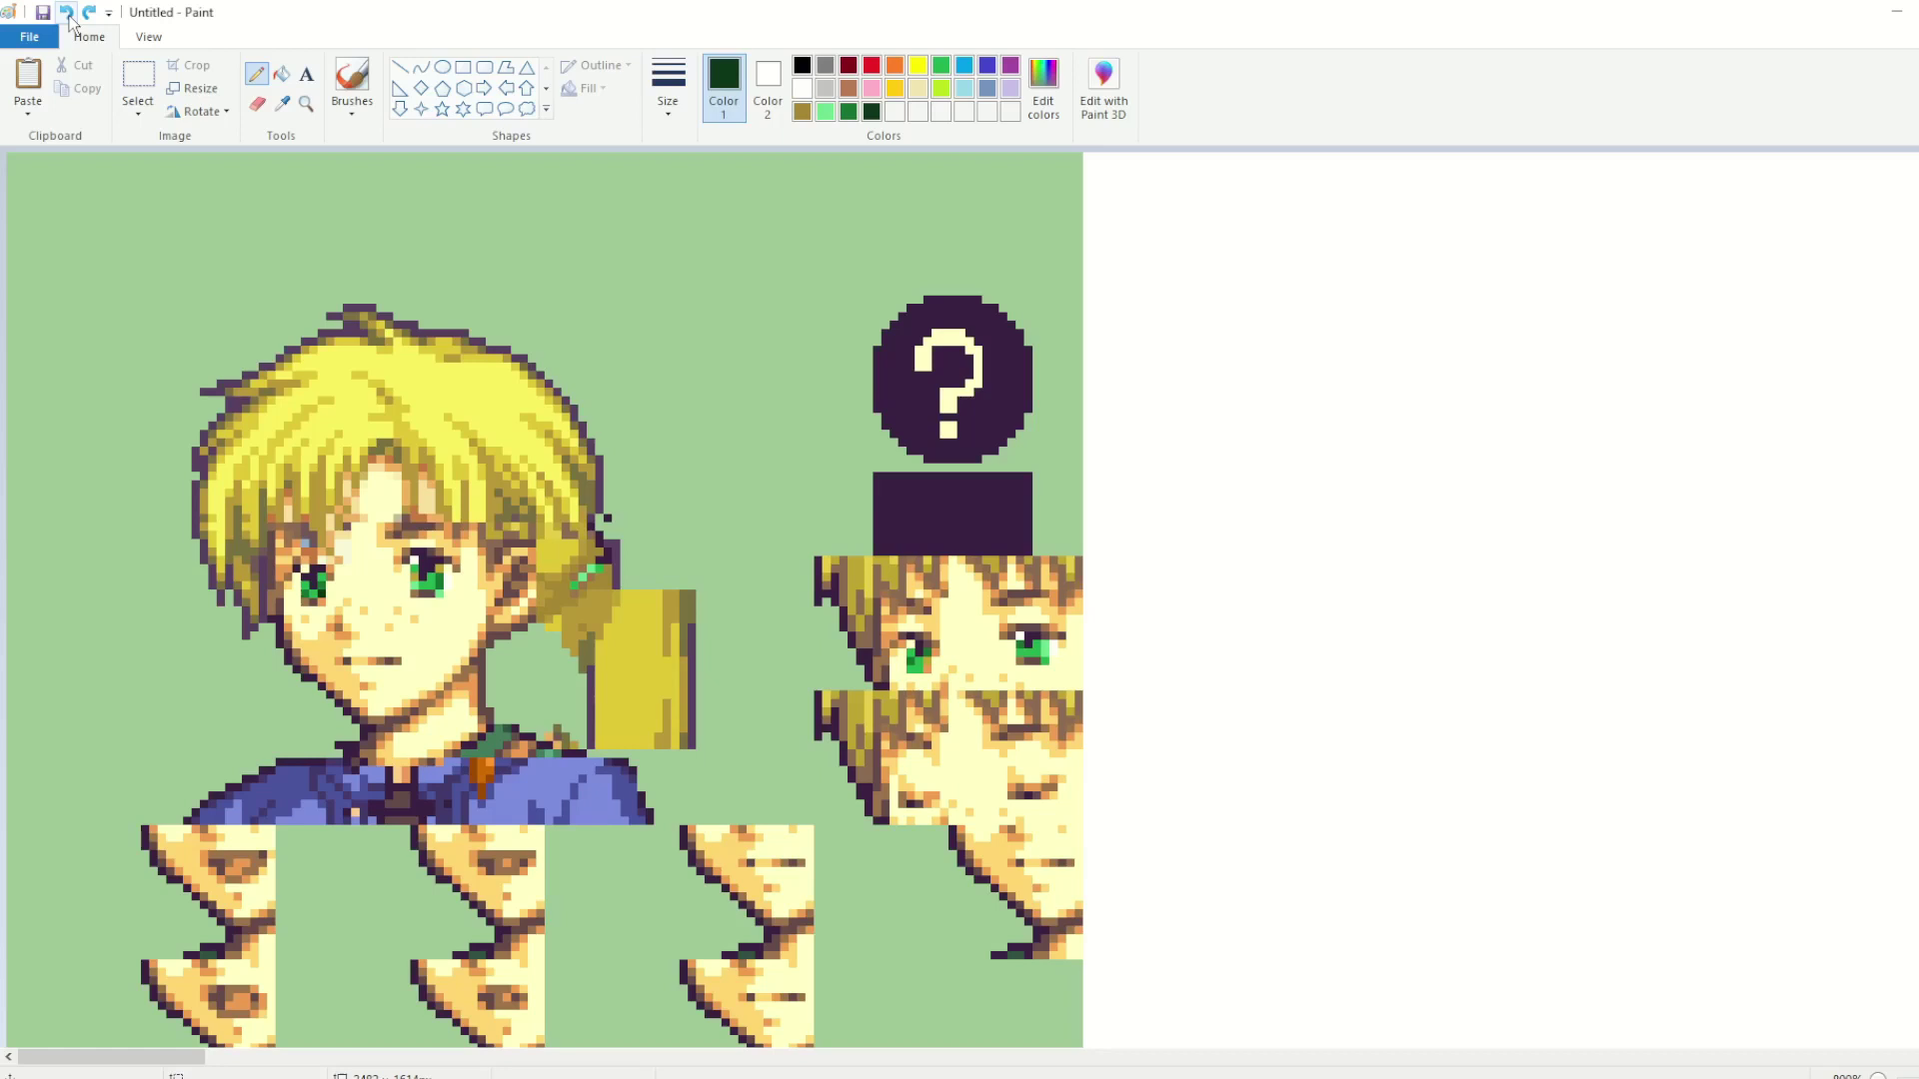
click(1045, 108)
click(1233, 560)
click(814, 694)
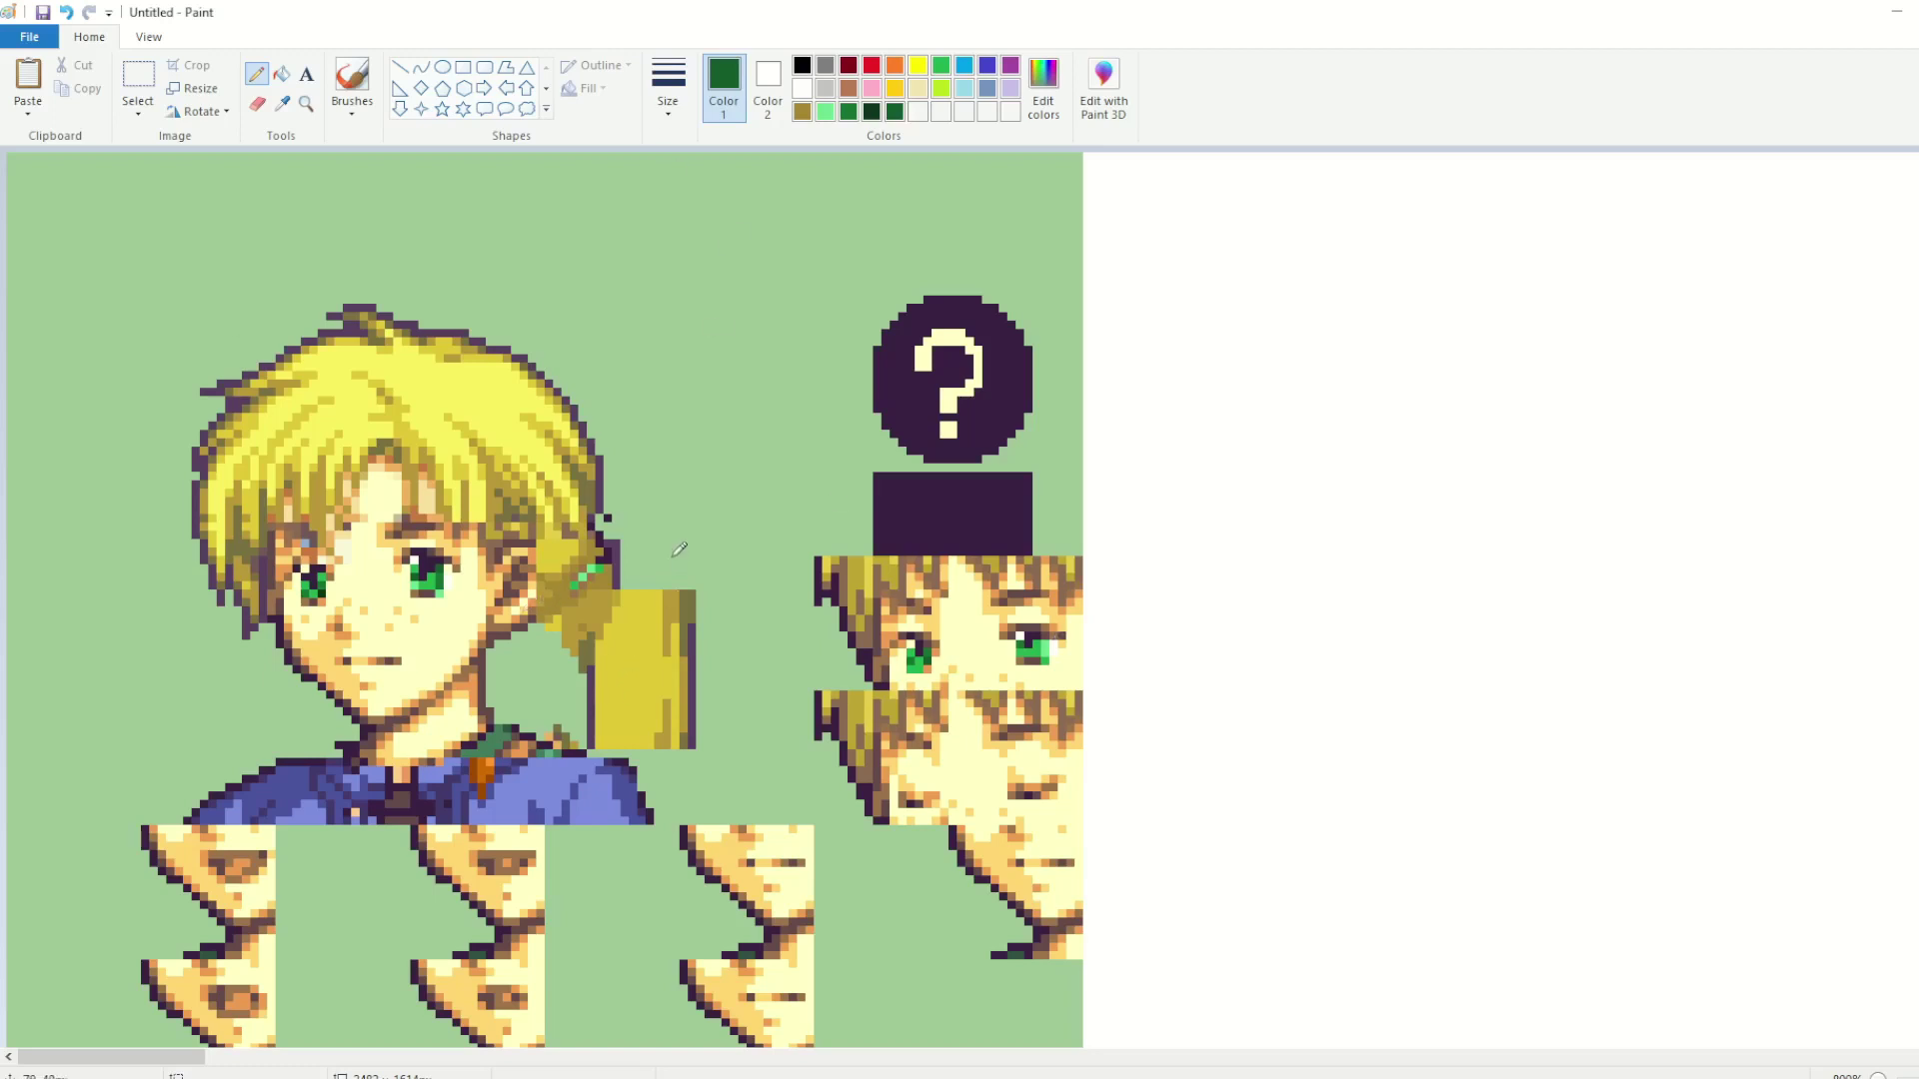
Step: Draw a sloping dark purple outline across the lower part of the pasted ponytail block
click(282, 102)
click(594, 684)
drag(587, 672, 689, 703)
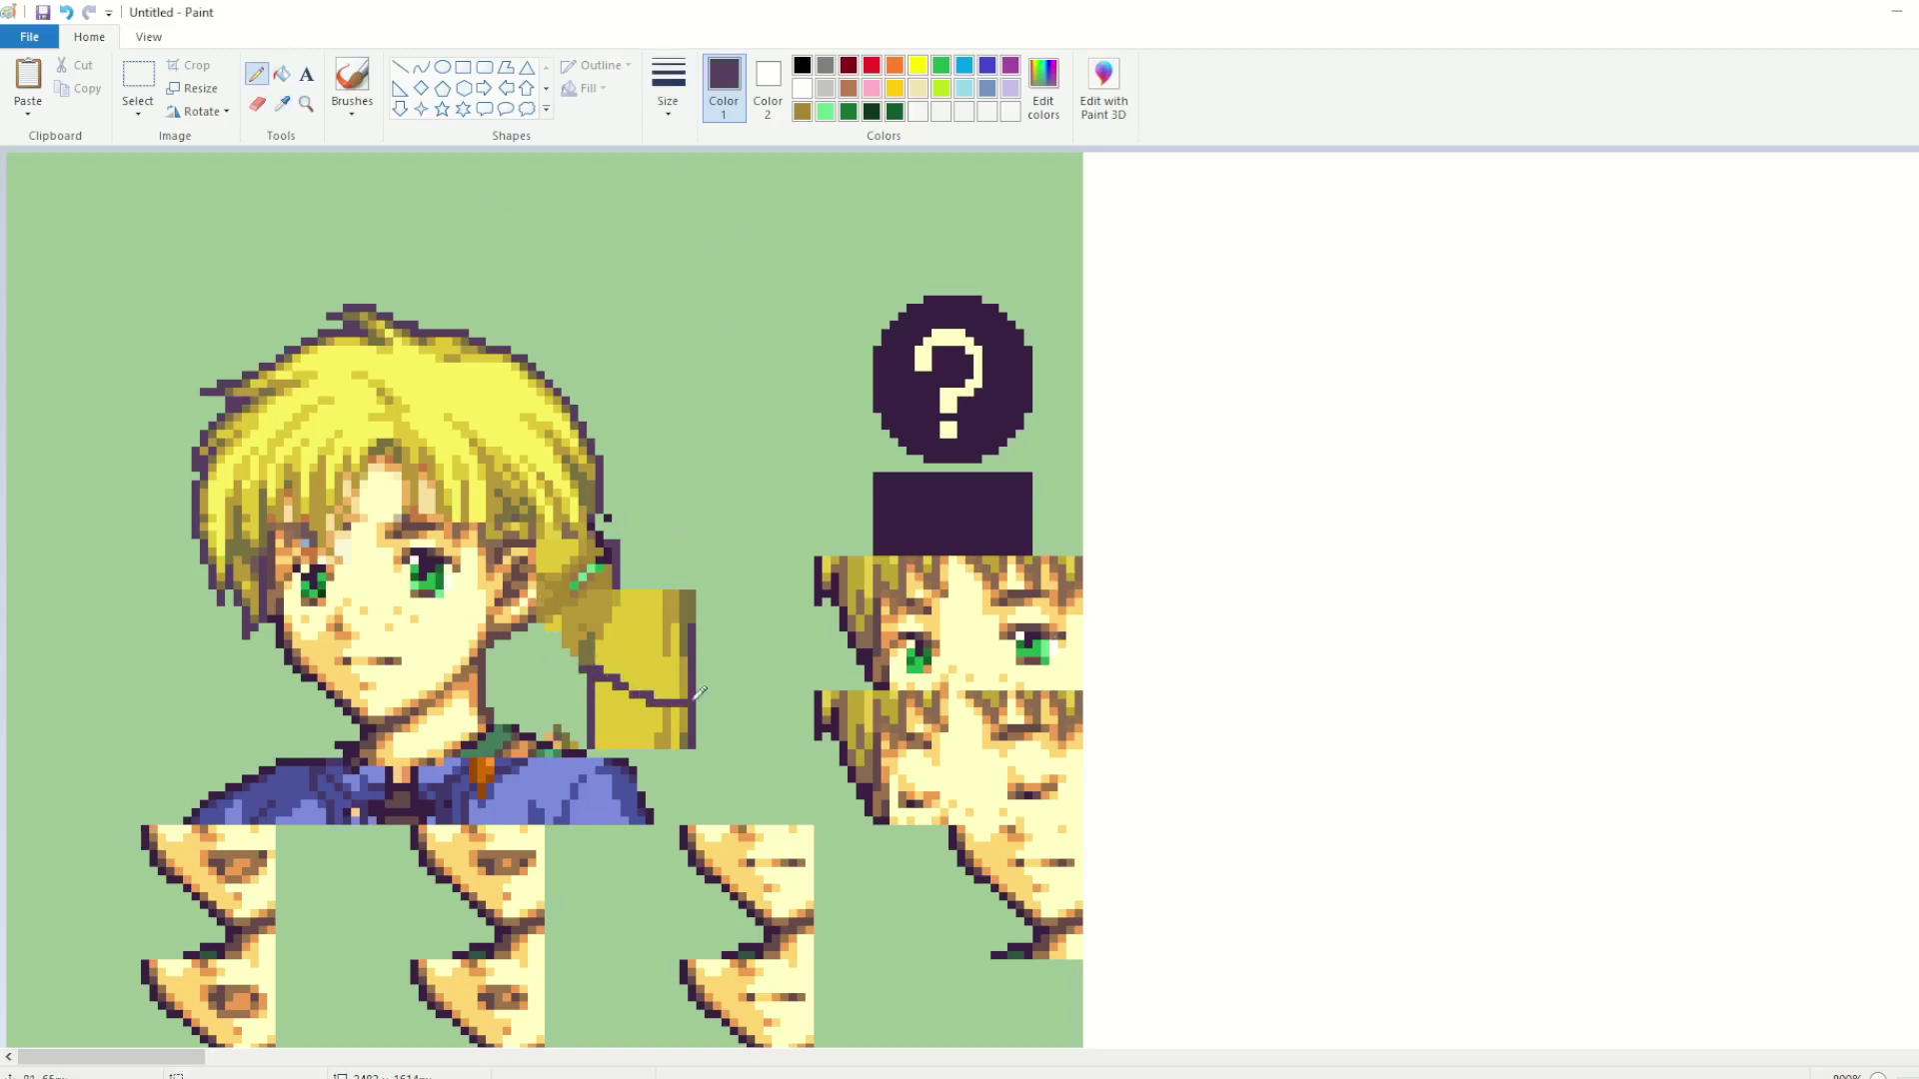
Step: Fill the hair areas below the new ponytail outline with the sampled background green
click(282, 104)
click(797, 689)
click(282, 74)
click(637, 716)
click(662, 726)
click(690, 722)
click(66, 12)
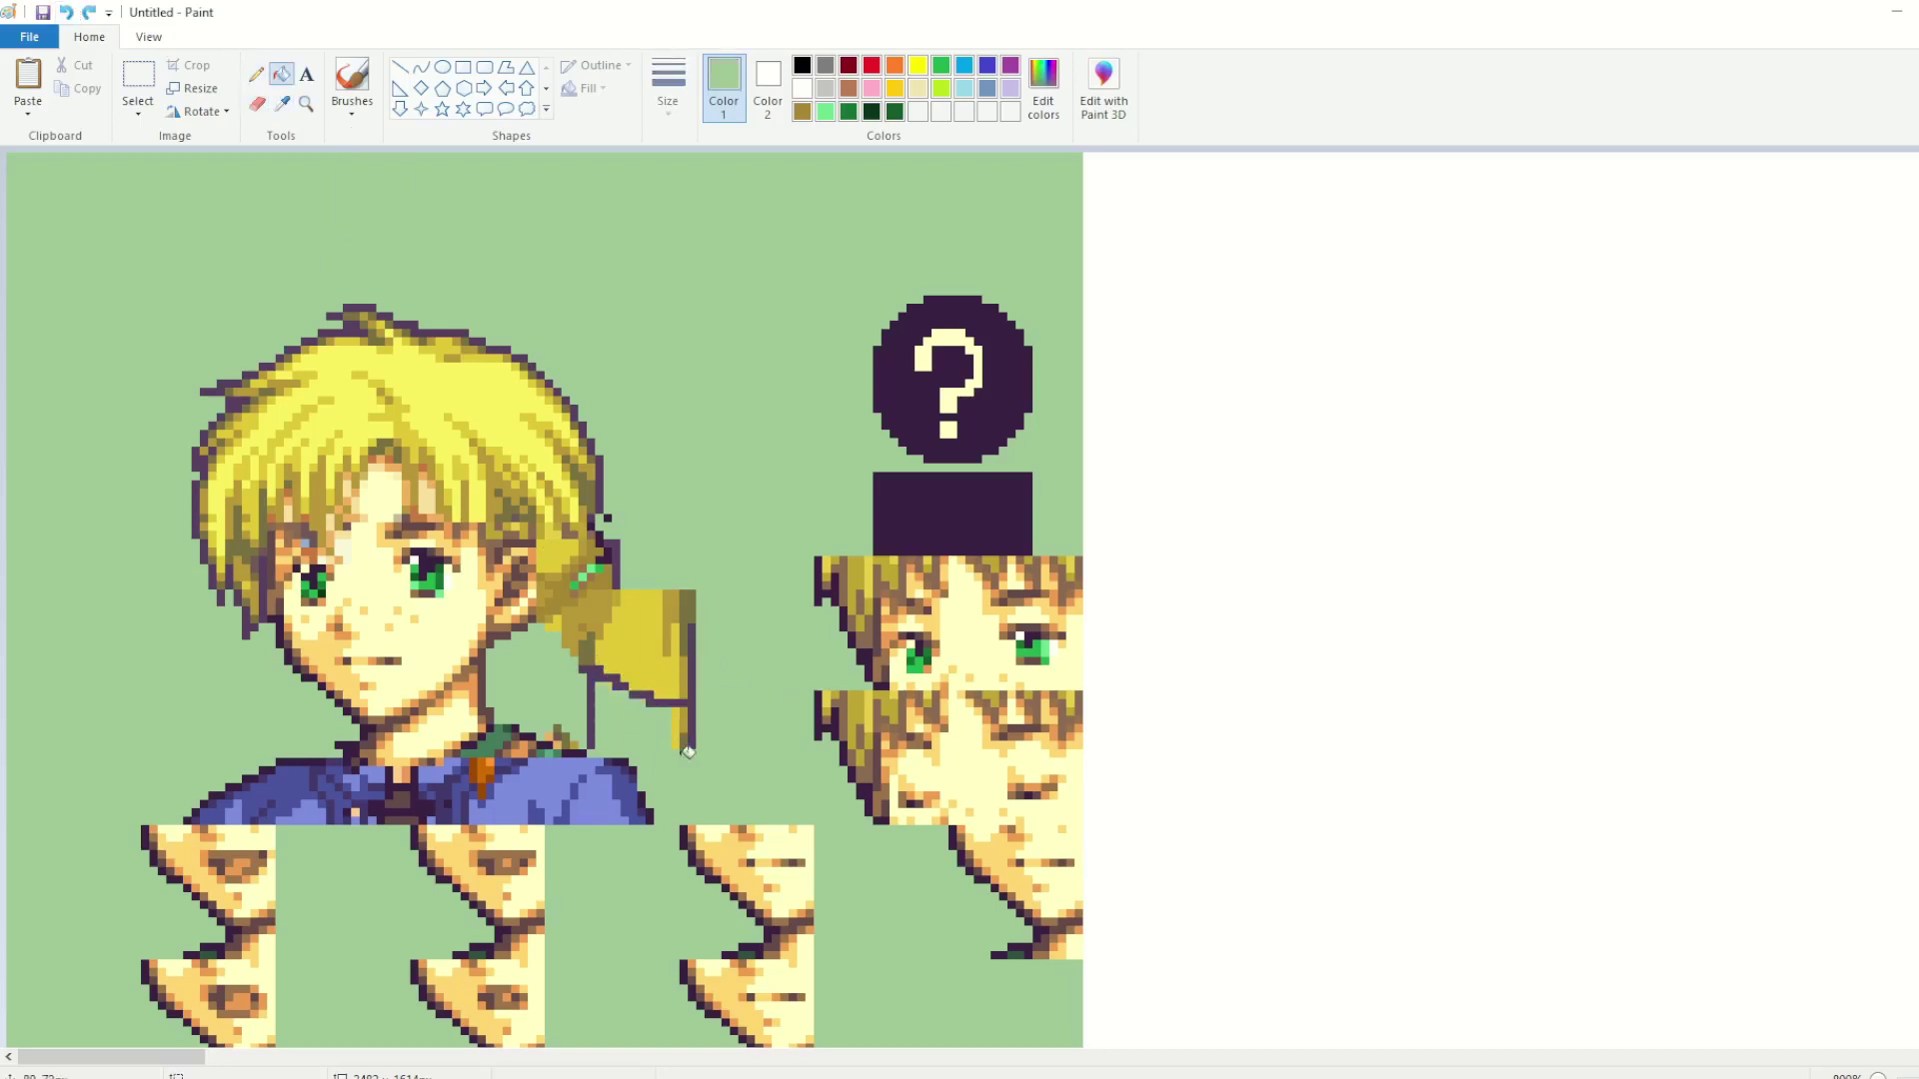
click(682, 720)
click(673, 724)
Step: Outline the ponytail's upper edge in dark purple and erase the excess corner and leftover vertical lines with background green
click(282, 103)
click(689, 620)
mouse_move(685, 618)
mouse_down()
mouse_move(637, 586)
mouse_move(689, 603)
mouse_up()
click(281, 104)
click(750, 475)
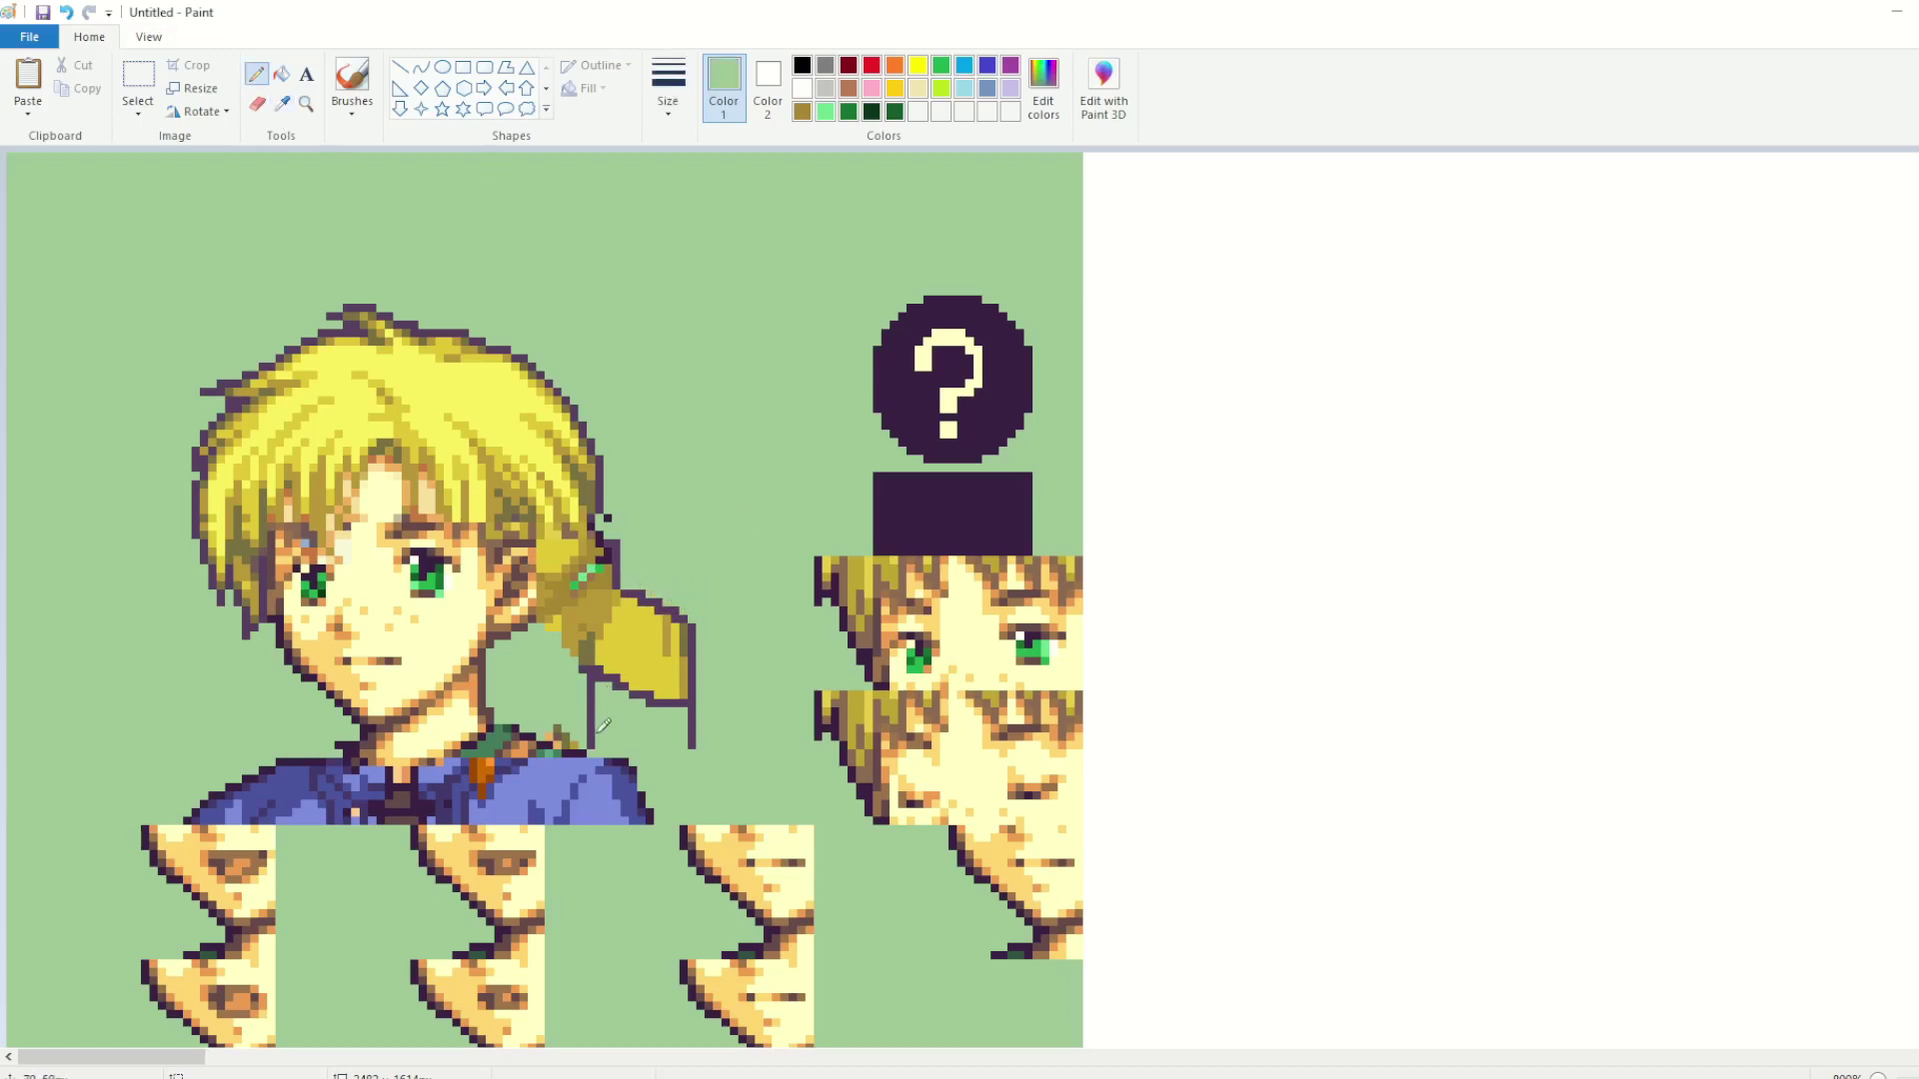
drag(592, 748, 592, 681)
drag(692, 747, 695, 702)
Step: Move the outer end of the ponytail diagonally down and away from the head to lengthen it
click(139, 78)
drag(616, 591, 690, 700)
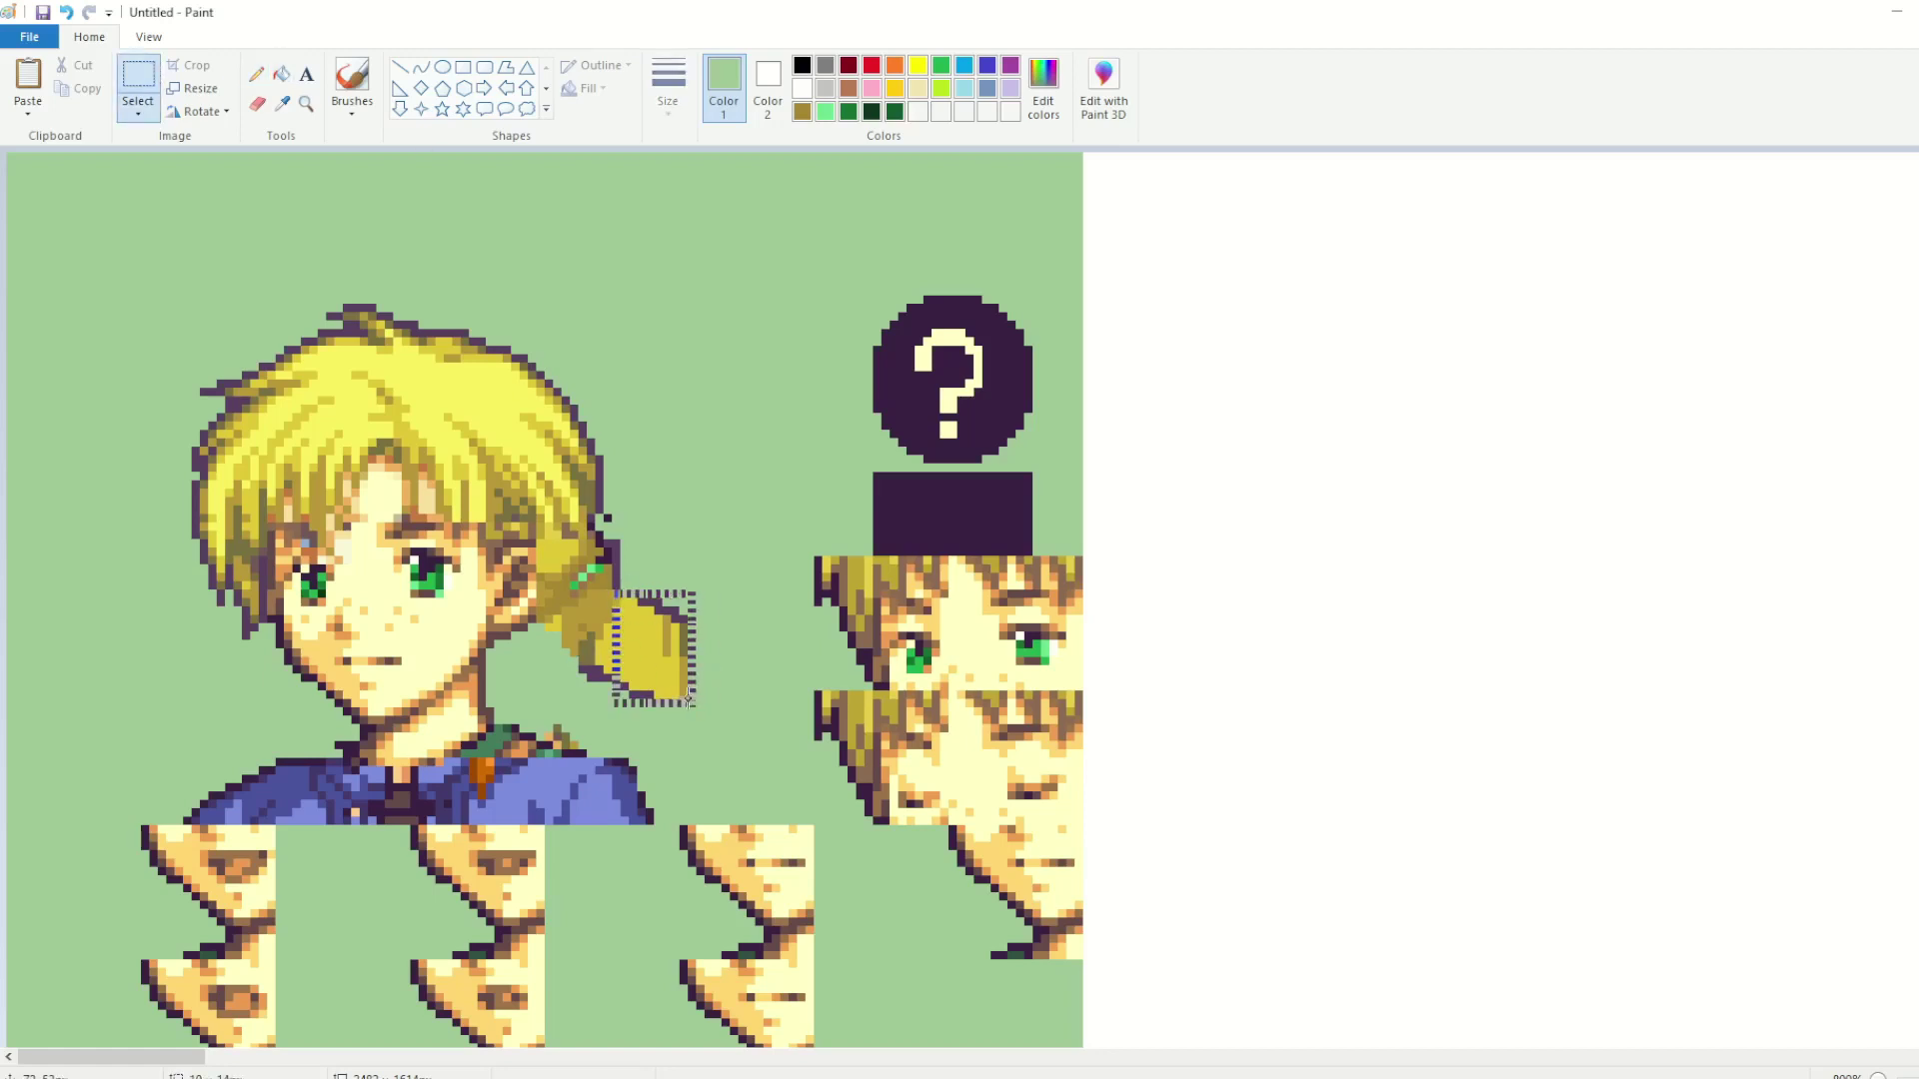
drag(647, 635, 690, 668)
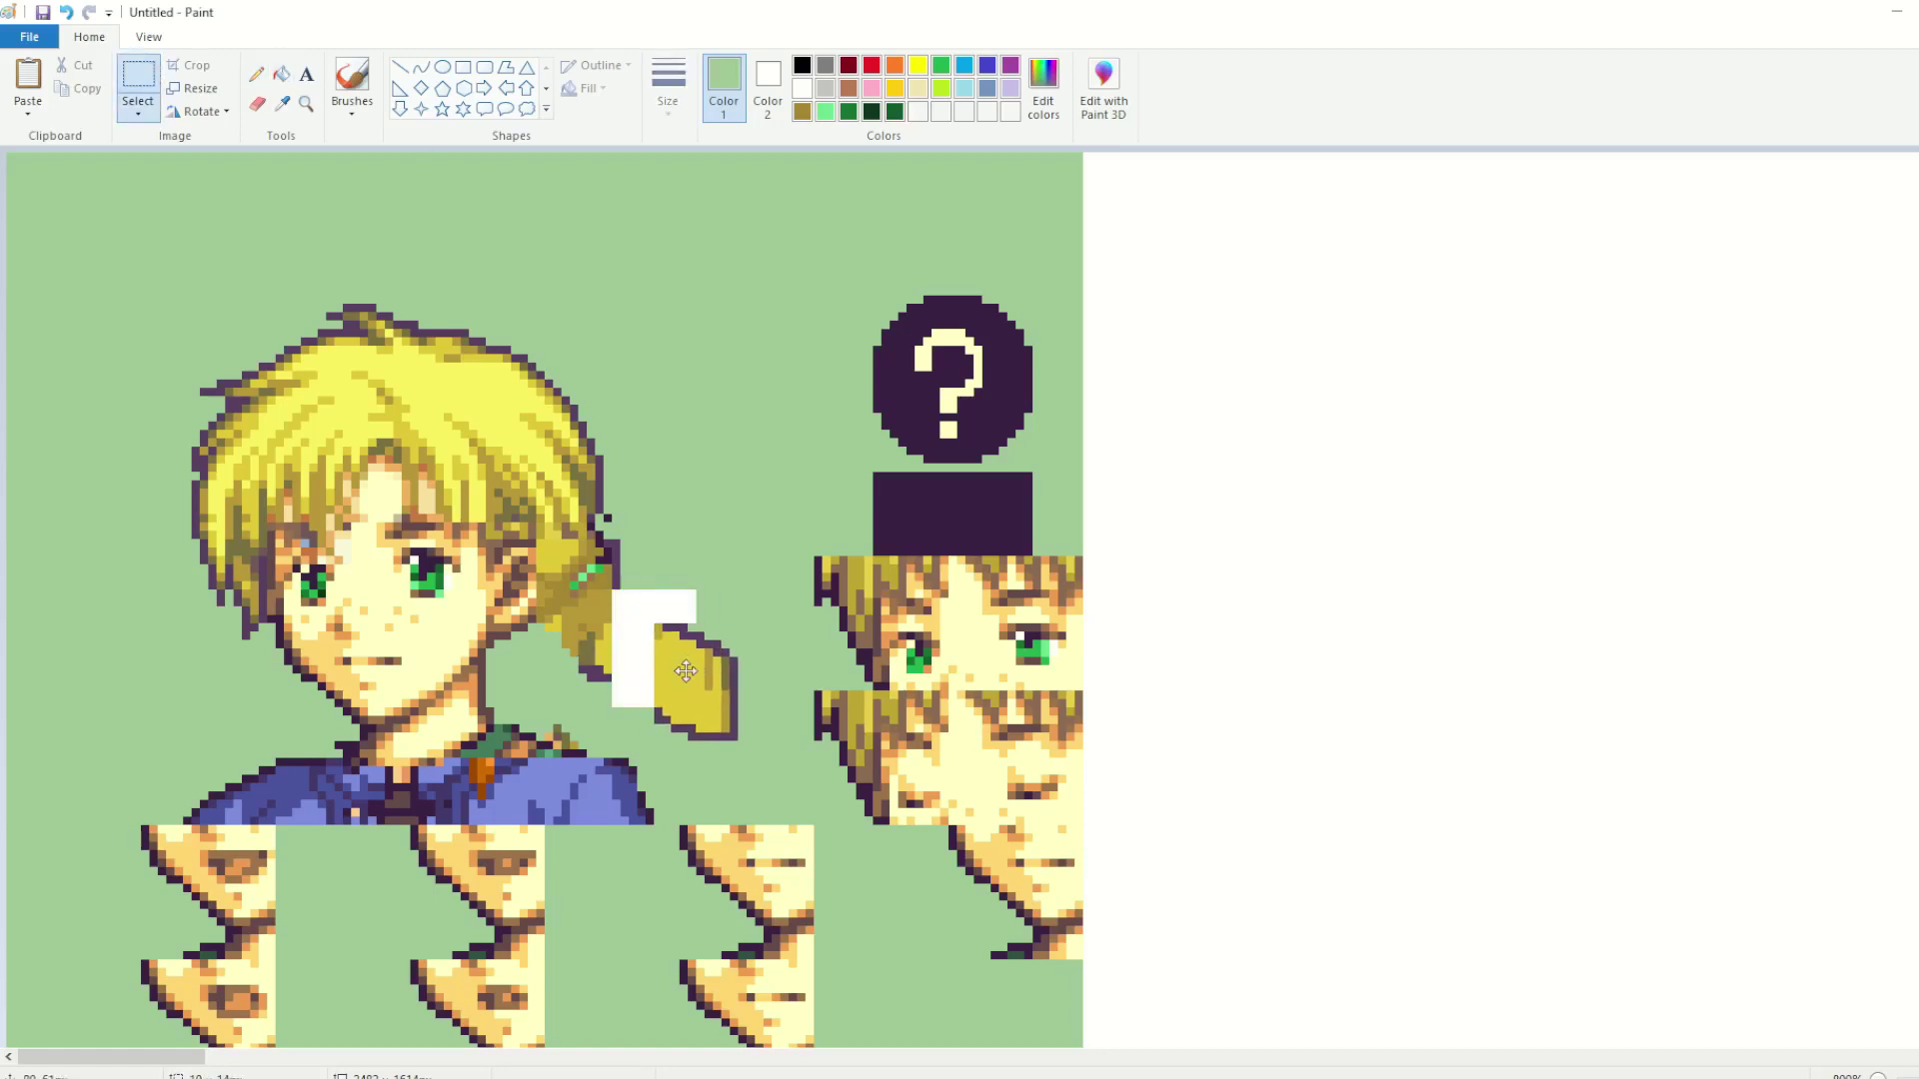
Step: Bridge the gap in the ponytail's lower and upper outlines with the sampled dark purple
click(282, 110)
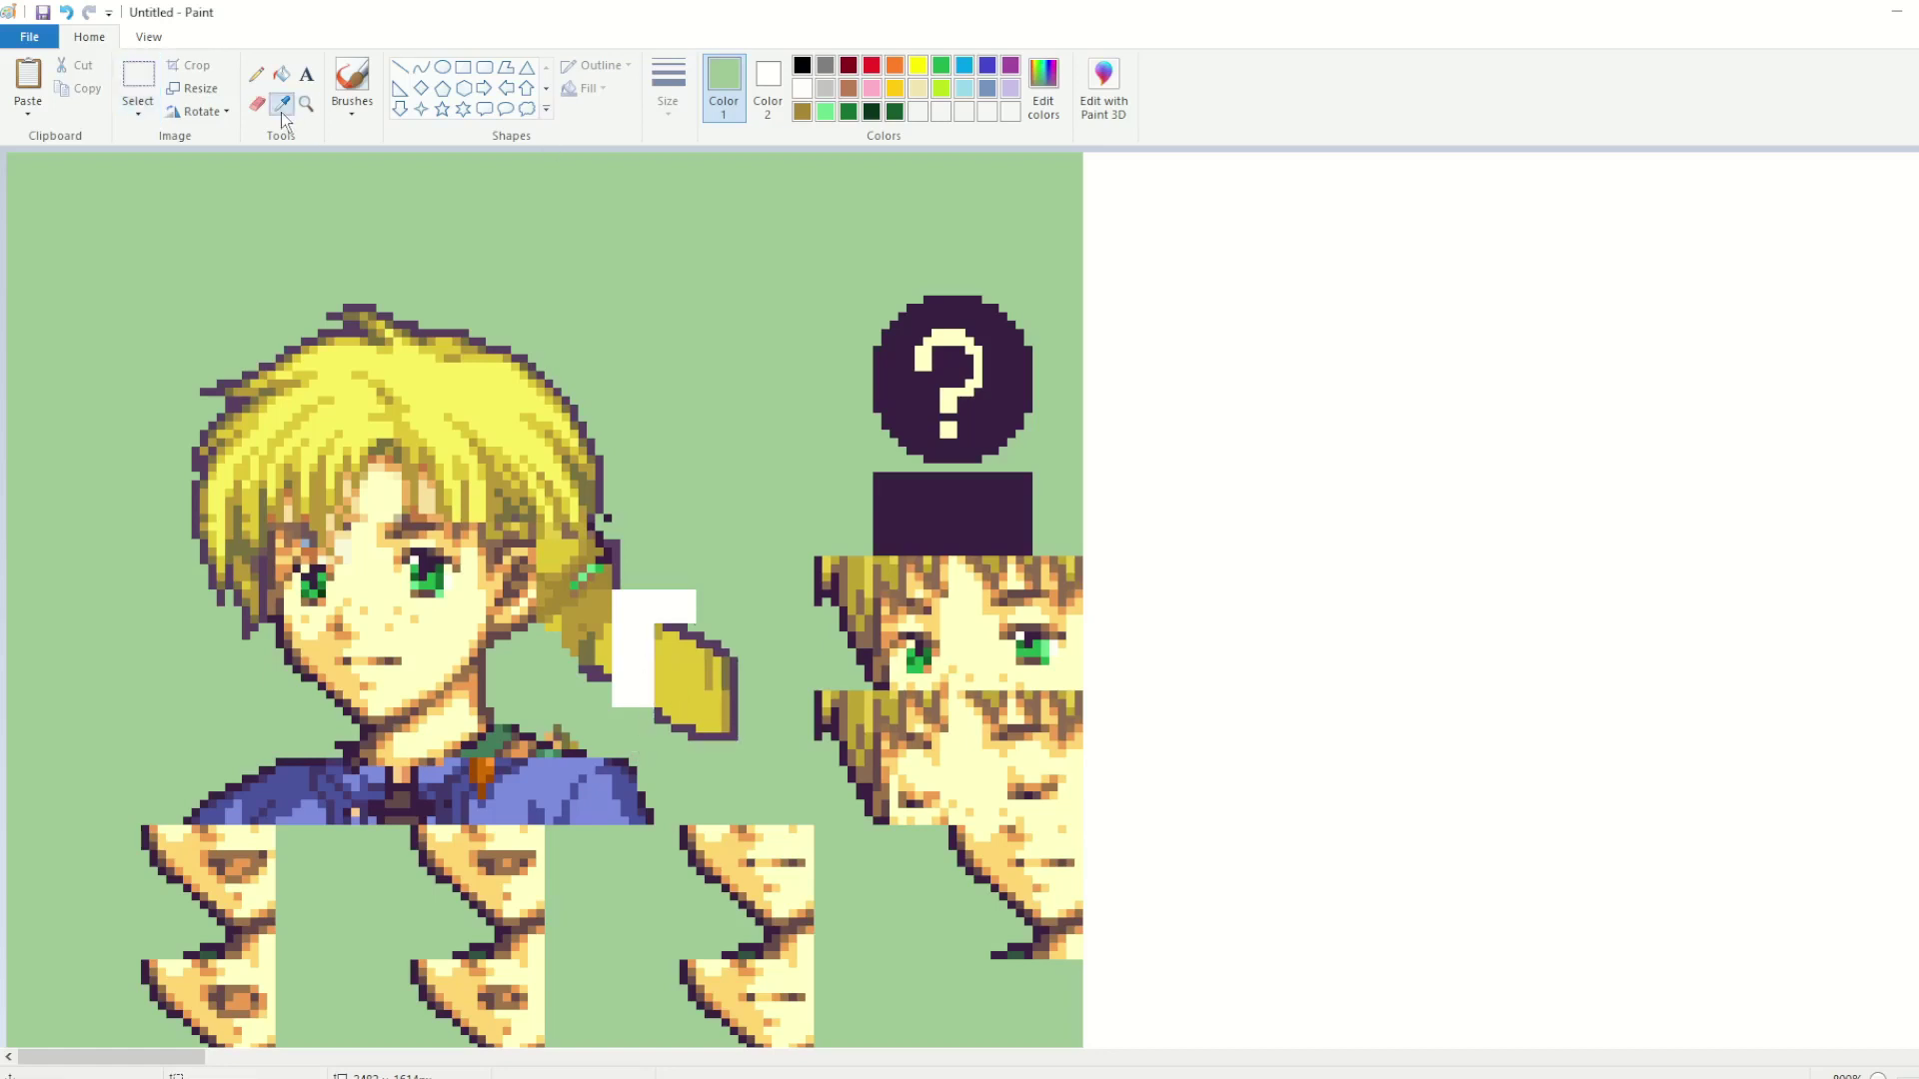
click(606, 668)
drag(614, 688, 657, 694)
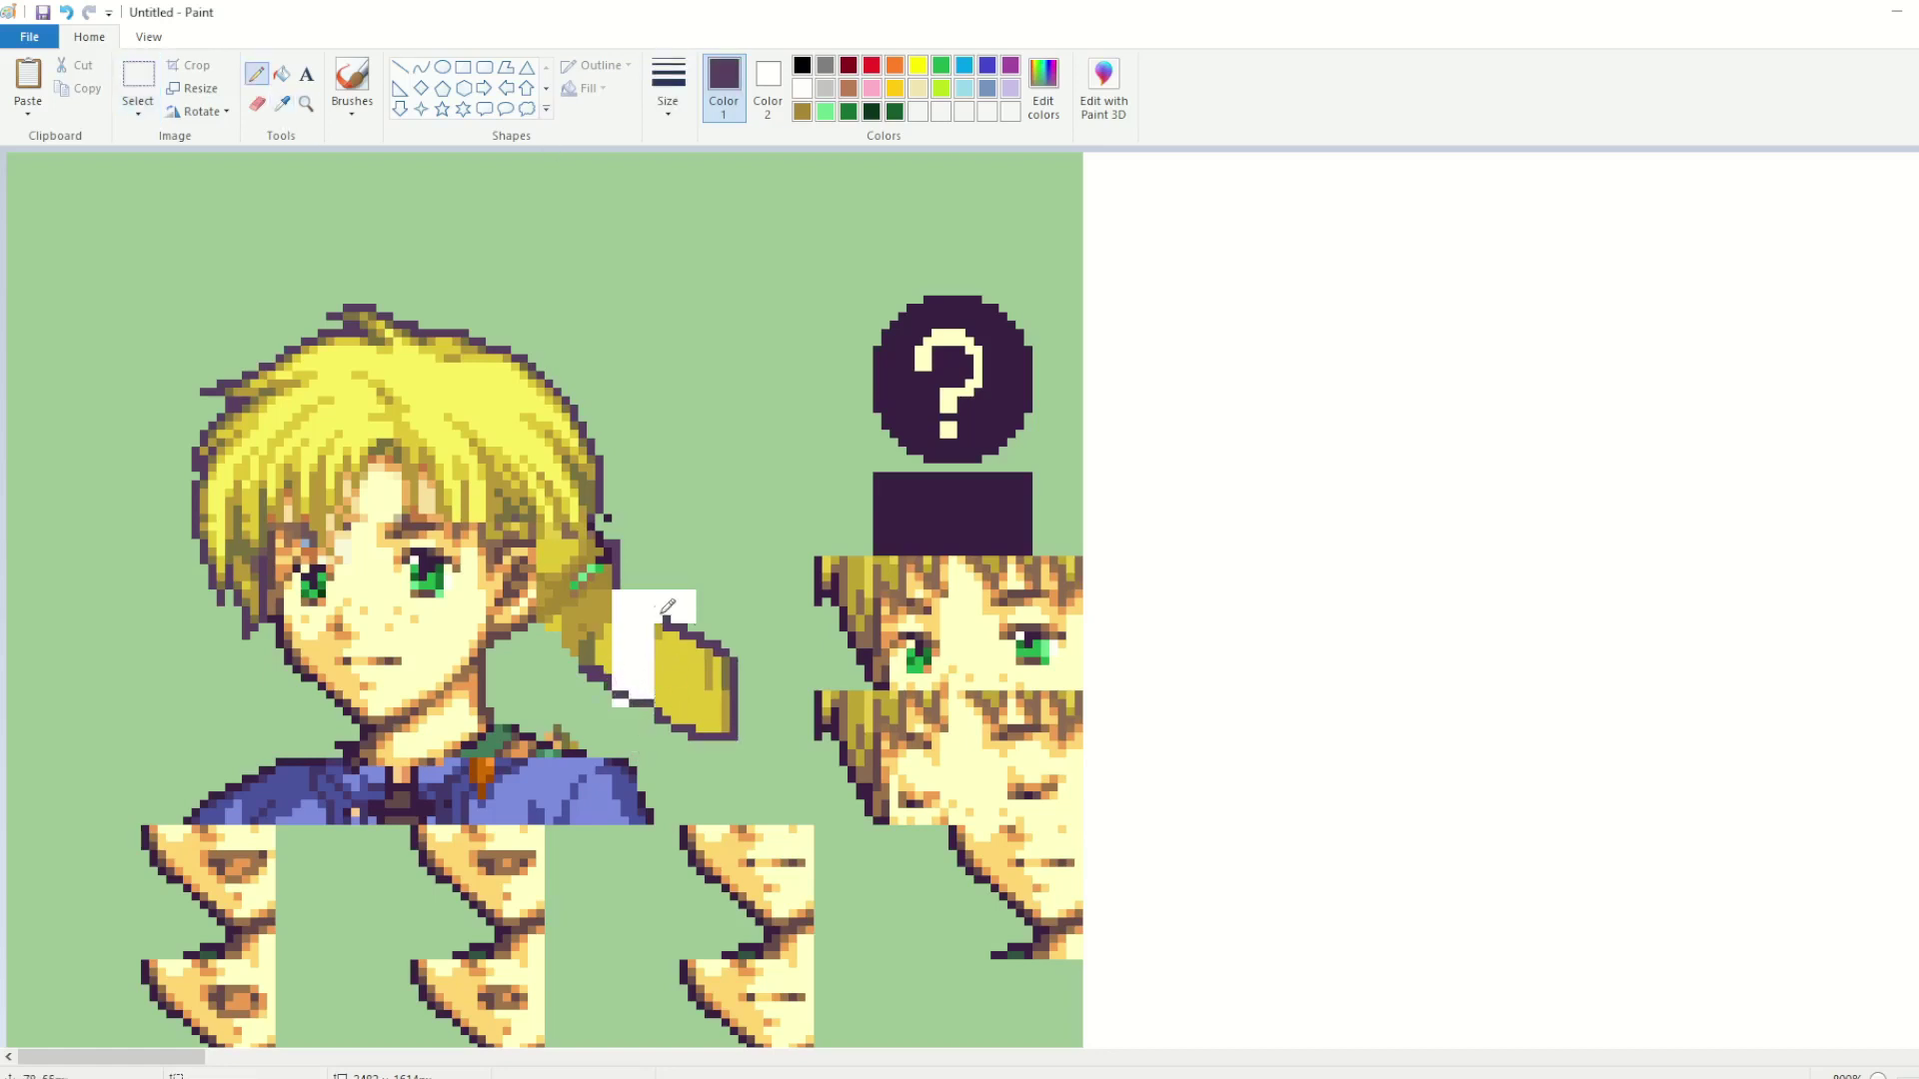
drag(660, 619, 620, 591)
Step: Fill the ponytail's white gap with the sampled hair yellow and the white leftovers outside it with background green
click(283, 103)
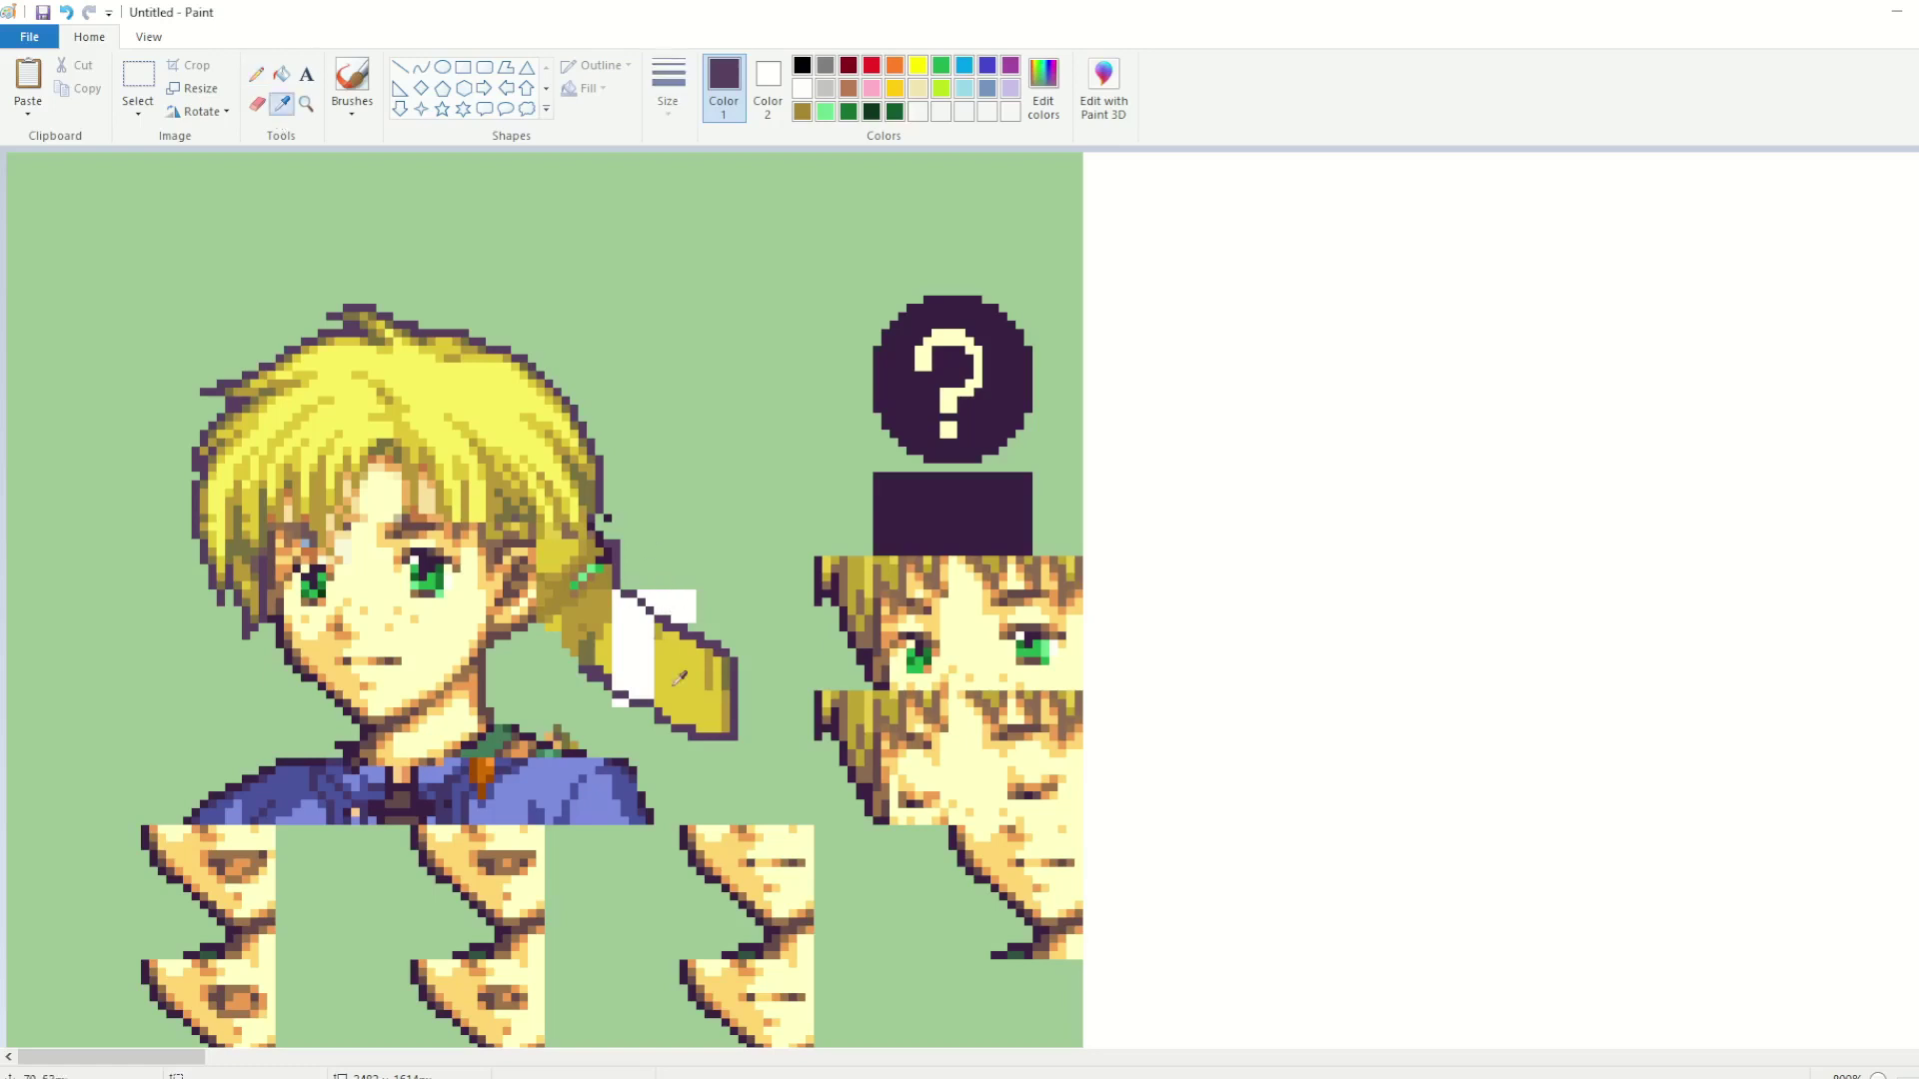
click(699, 689)
click(281, 73)
click(632, 650)
click(282, 103)
click(704, 589)
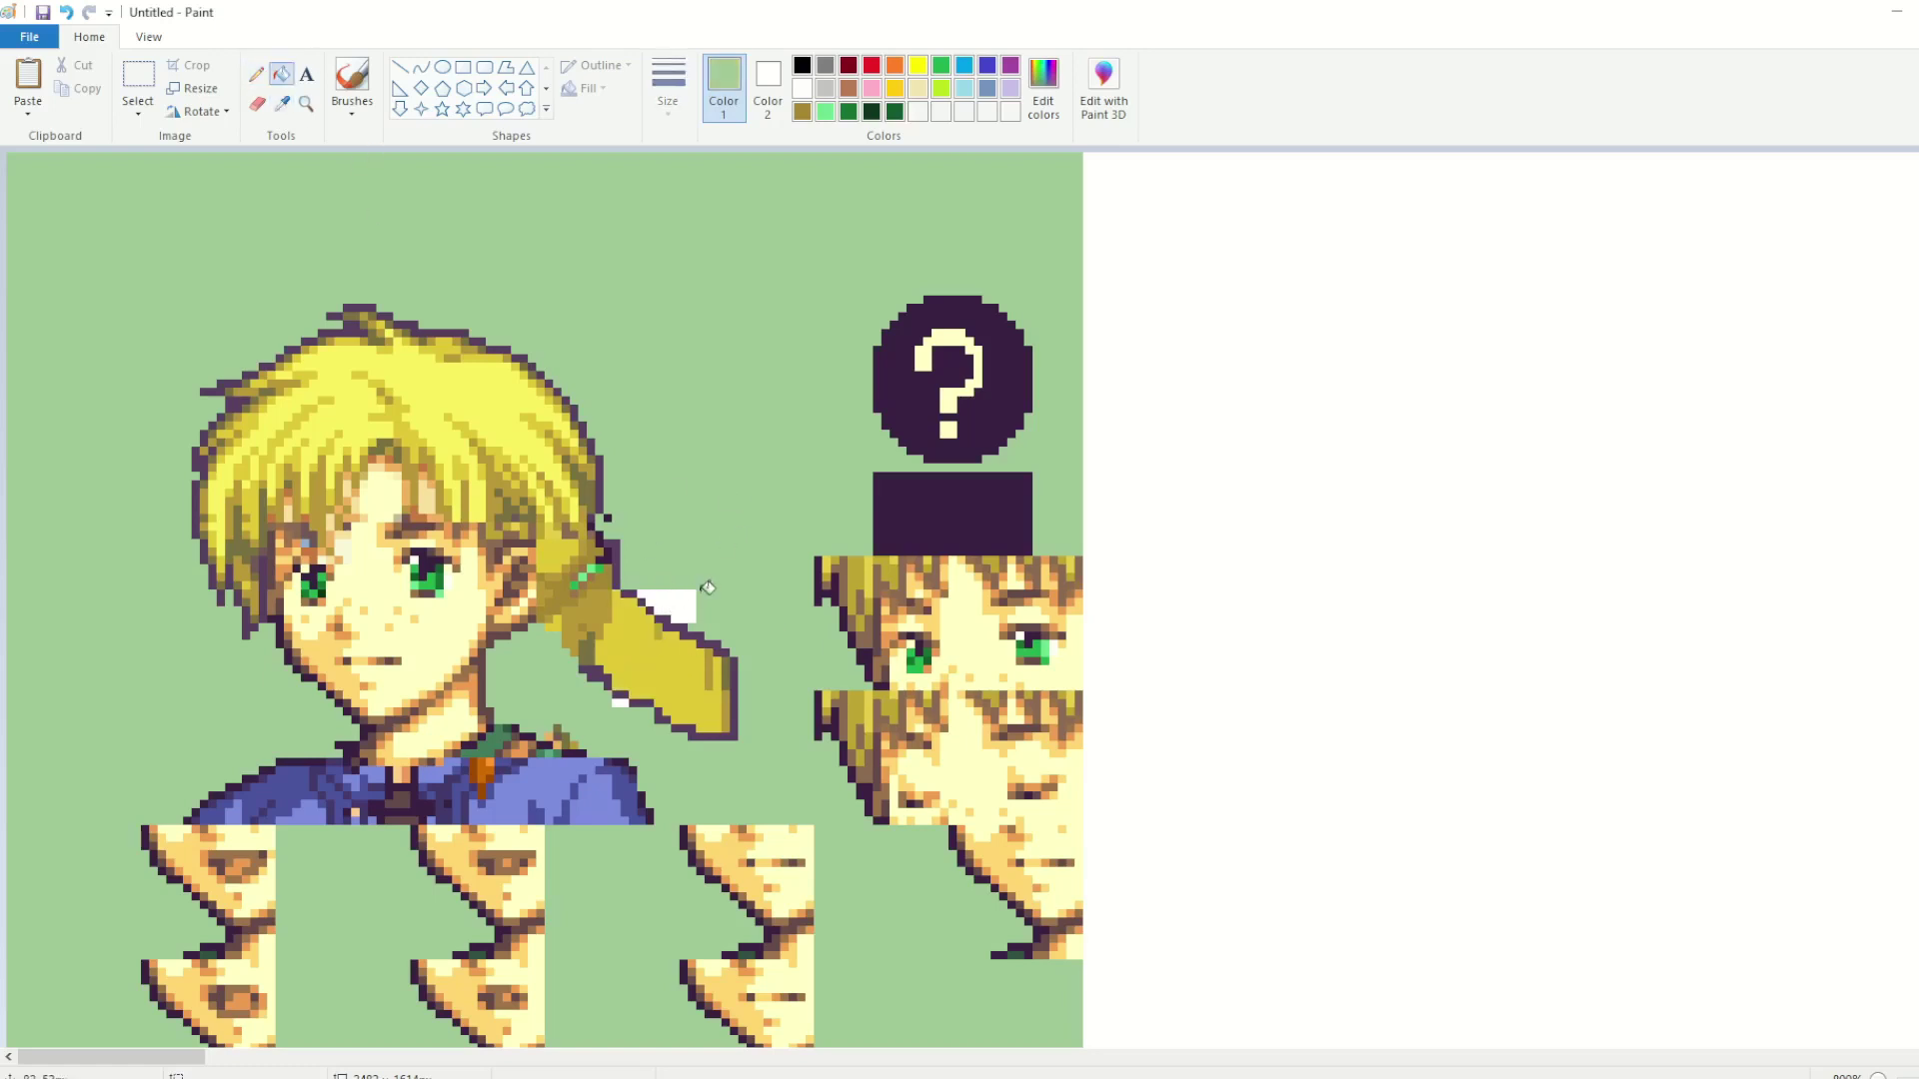
click(685, 597)
click(621, 703)
Step: Outline the underside of the hair between the ear and the ponytail in the sampled dark purple
click(282, 103)
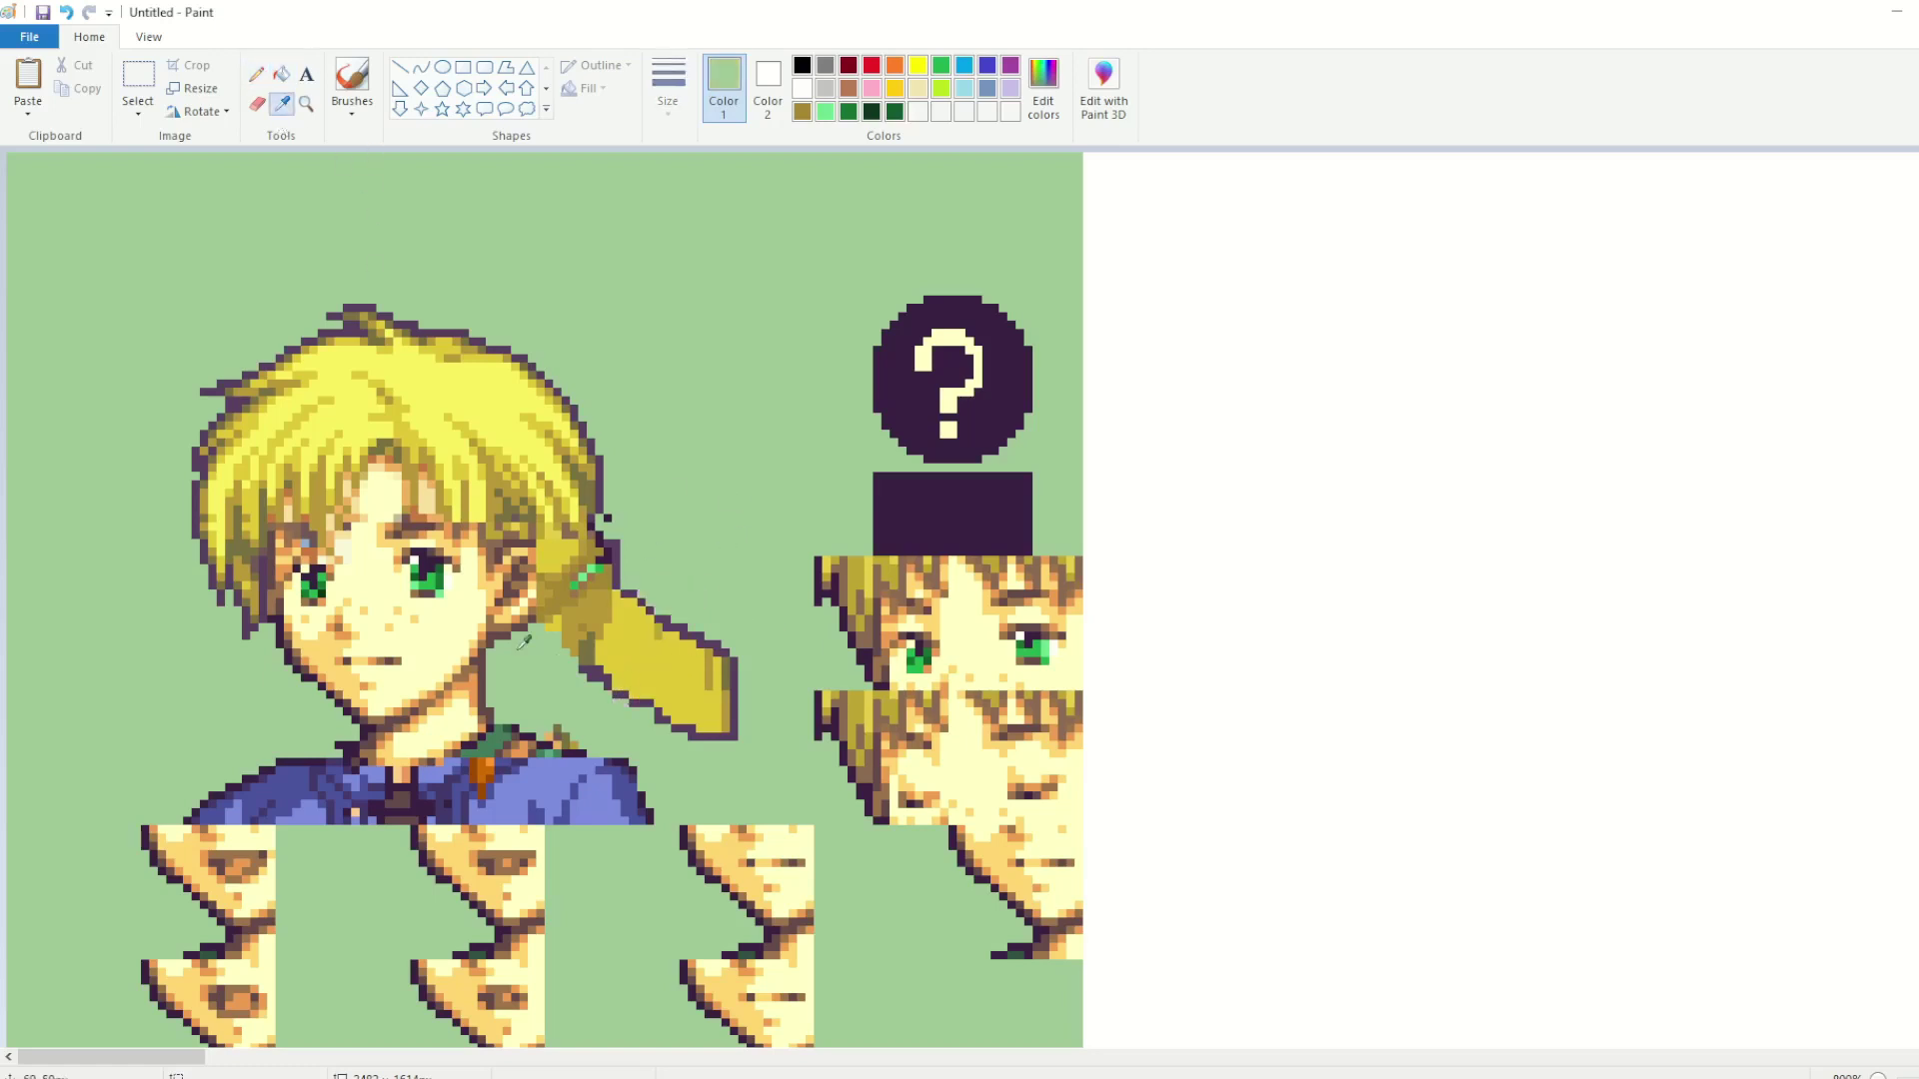
click(599, 479)
click(256, 74)
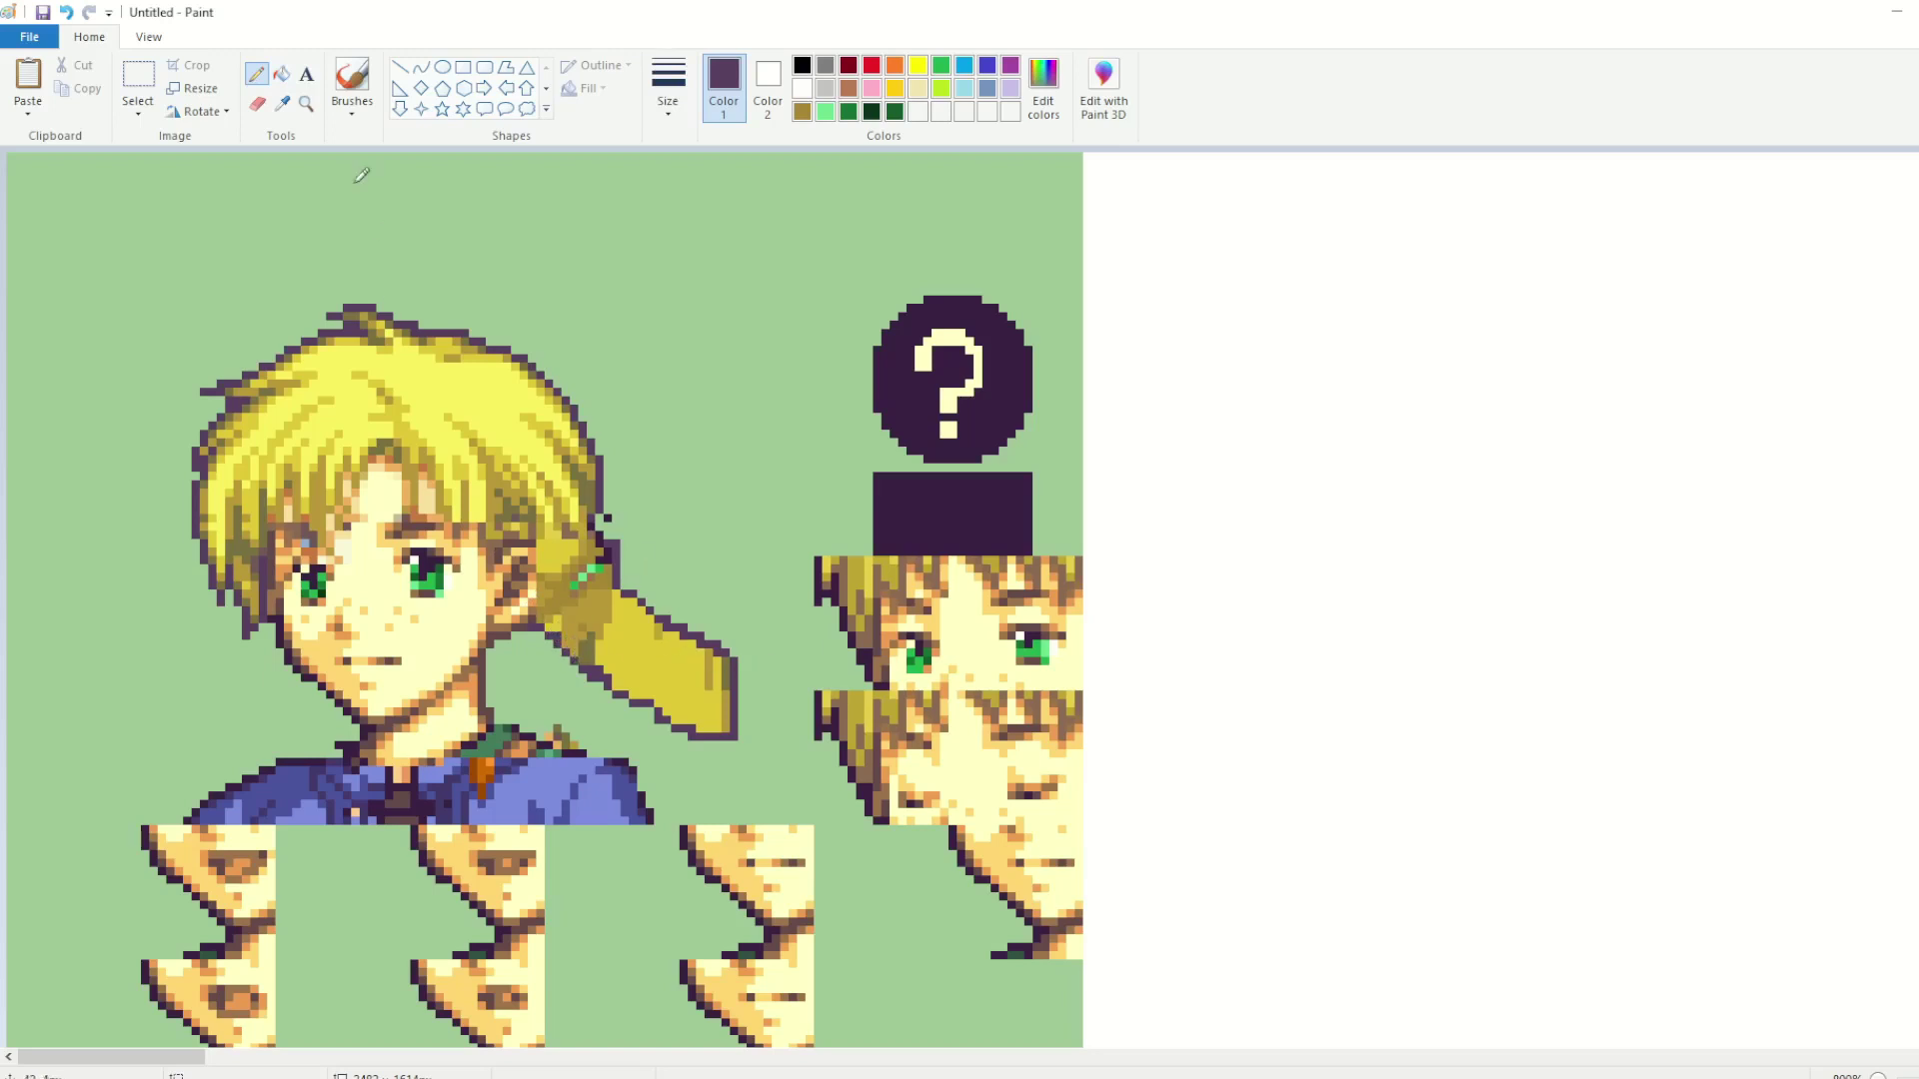
Step: Recolour the light blue areas on both shoulders of the tunic bright yellow
click(283, 103)
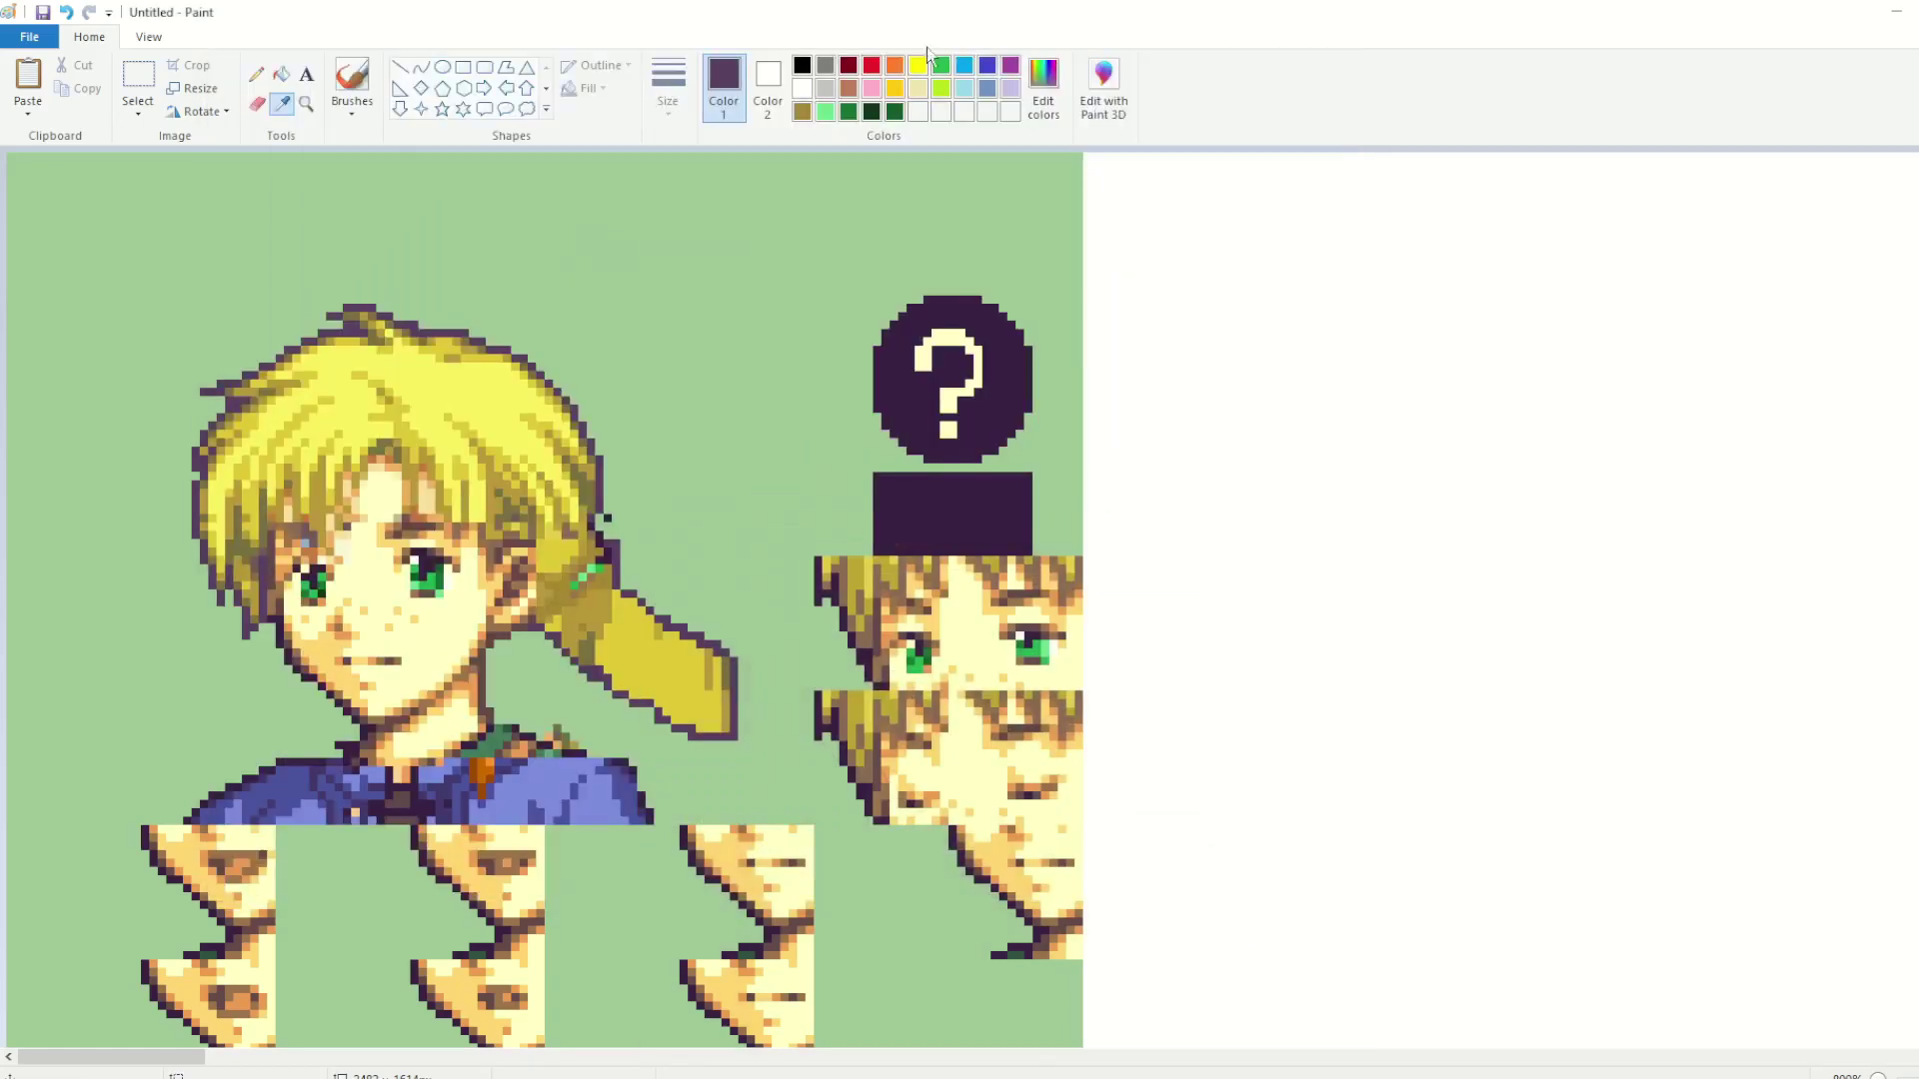
click(917, 65)
click(282, 76)
click(602, 806)
click(306, 809)
click(234, 812)
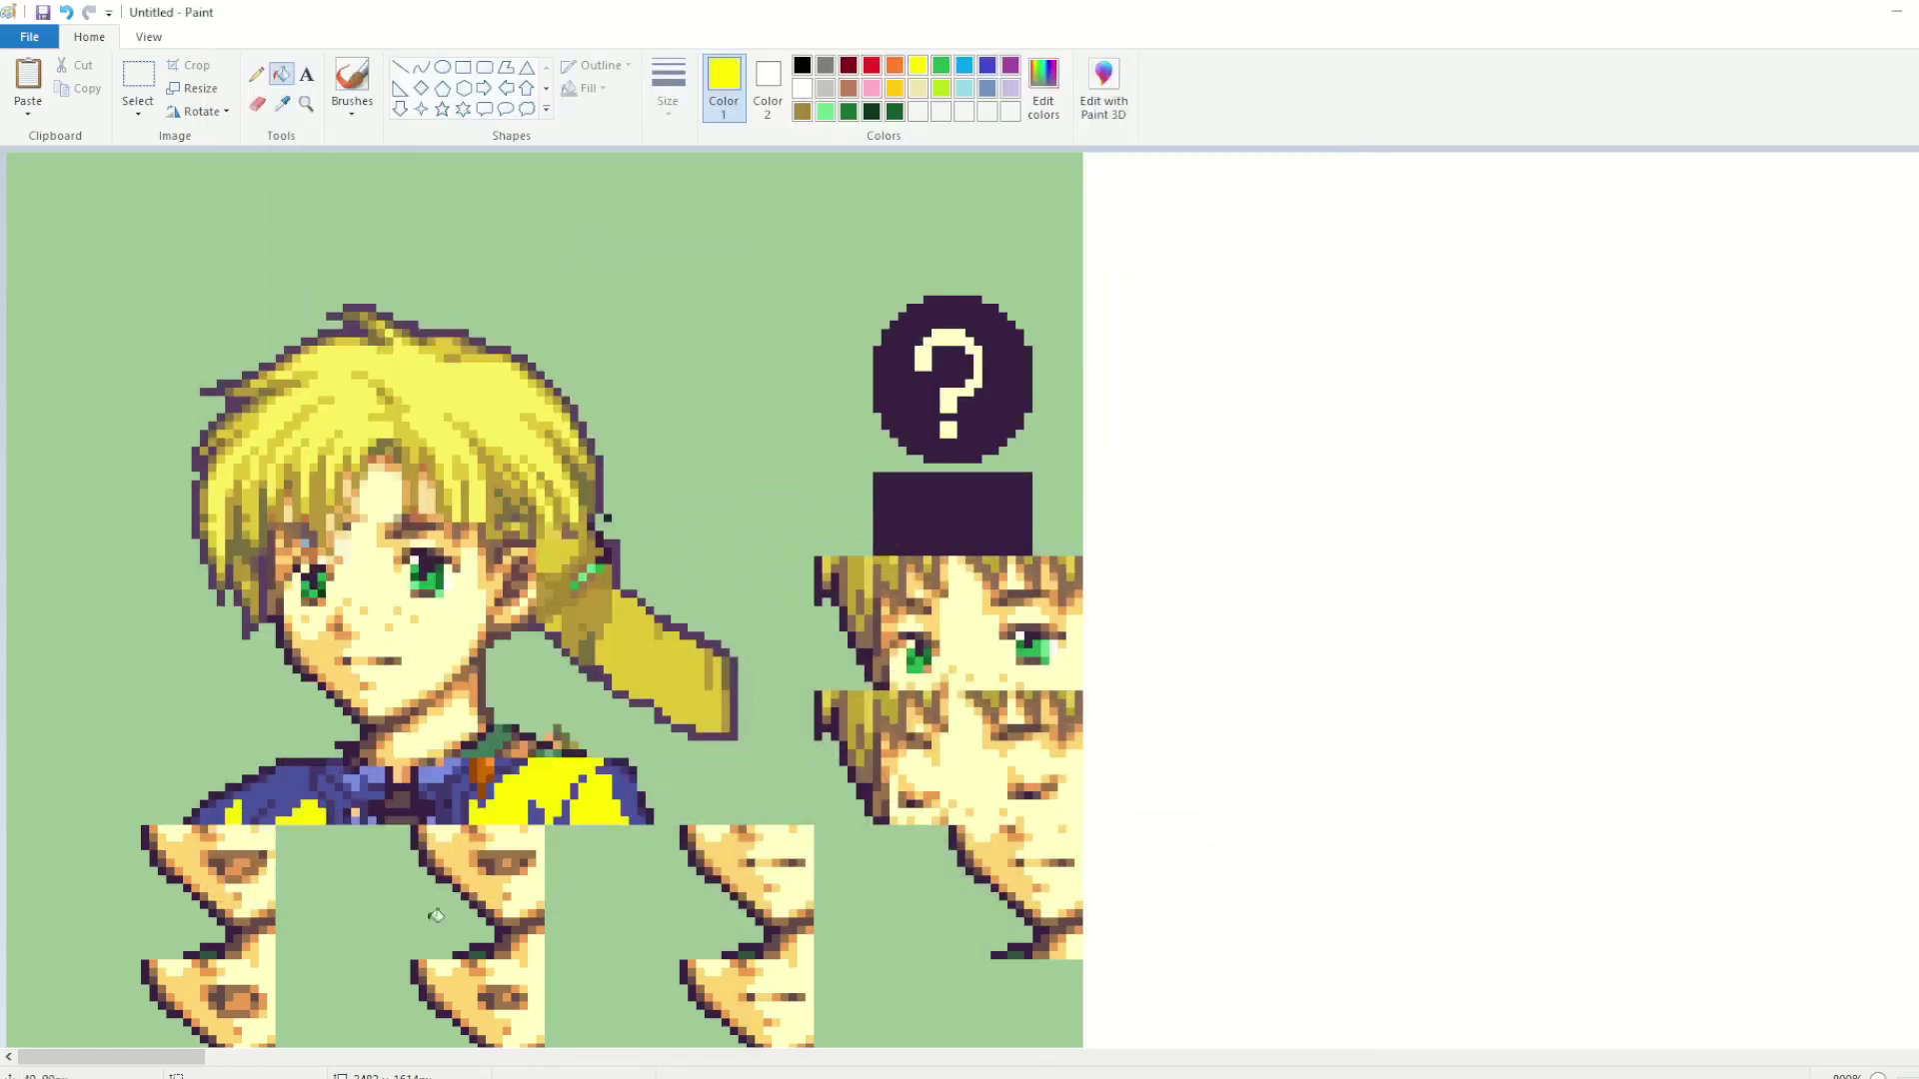
Step: Mix a custom olive yellow and fill the tunic's dark blue shadows and fold lines with it
click(1208, 1077)
click(1043, 88)
drag(1237, 514, 1237, 557)
click(814, 697)
click(259, 799)
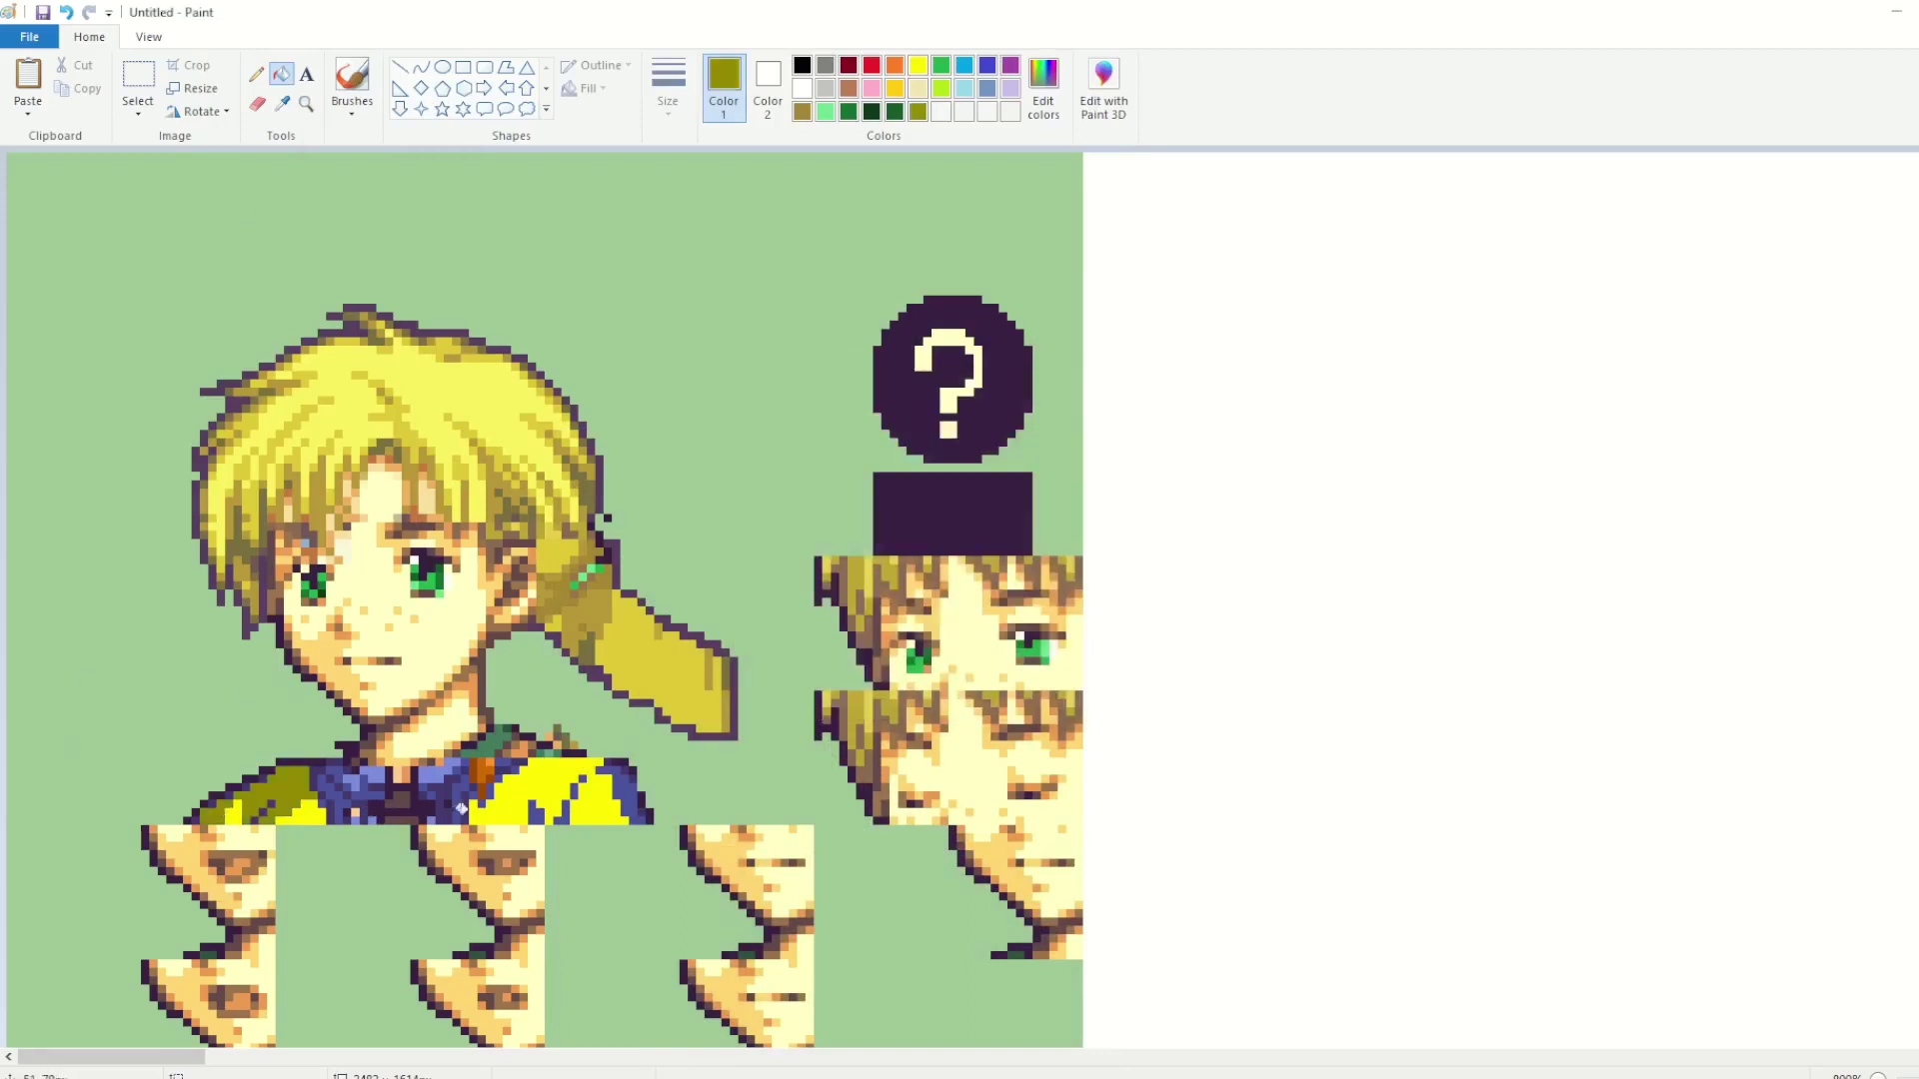
click(642, 808)
click(535, 812)
click(565, 811)
click(574, 792)
click(582, 779)
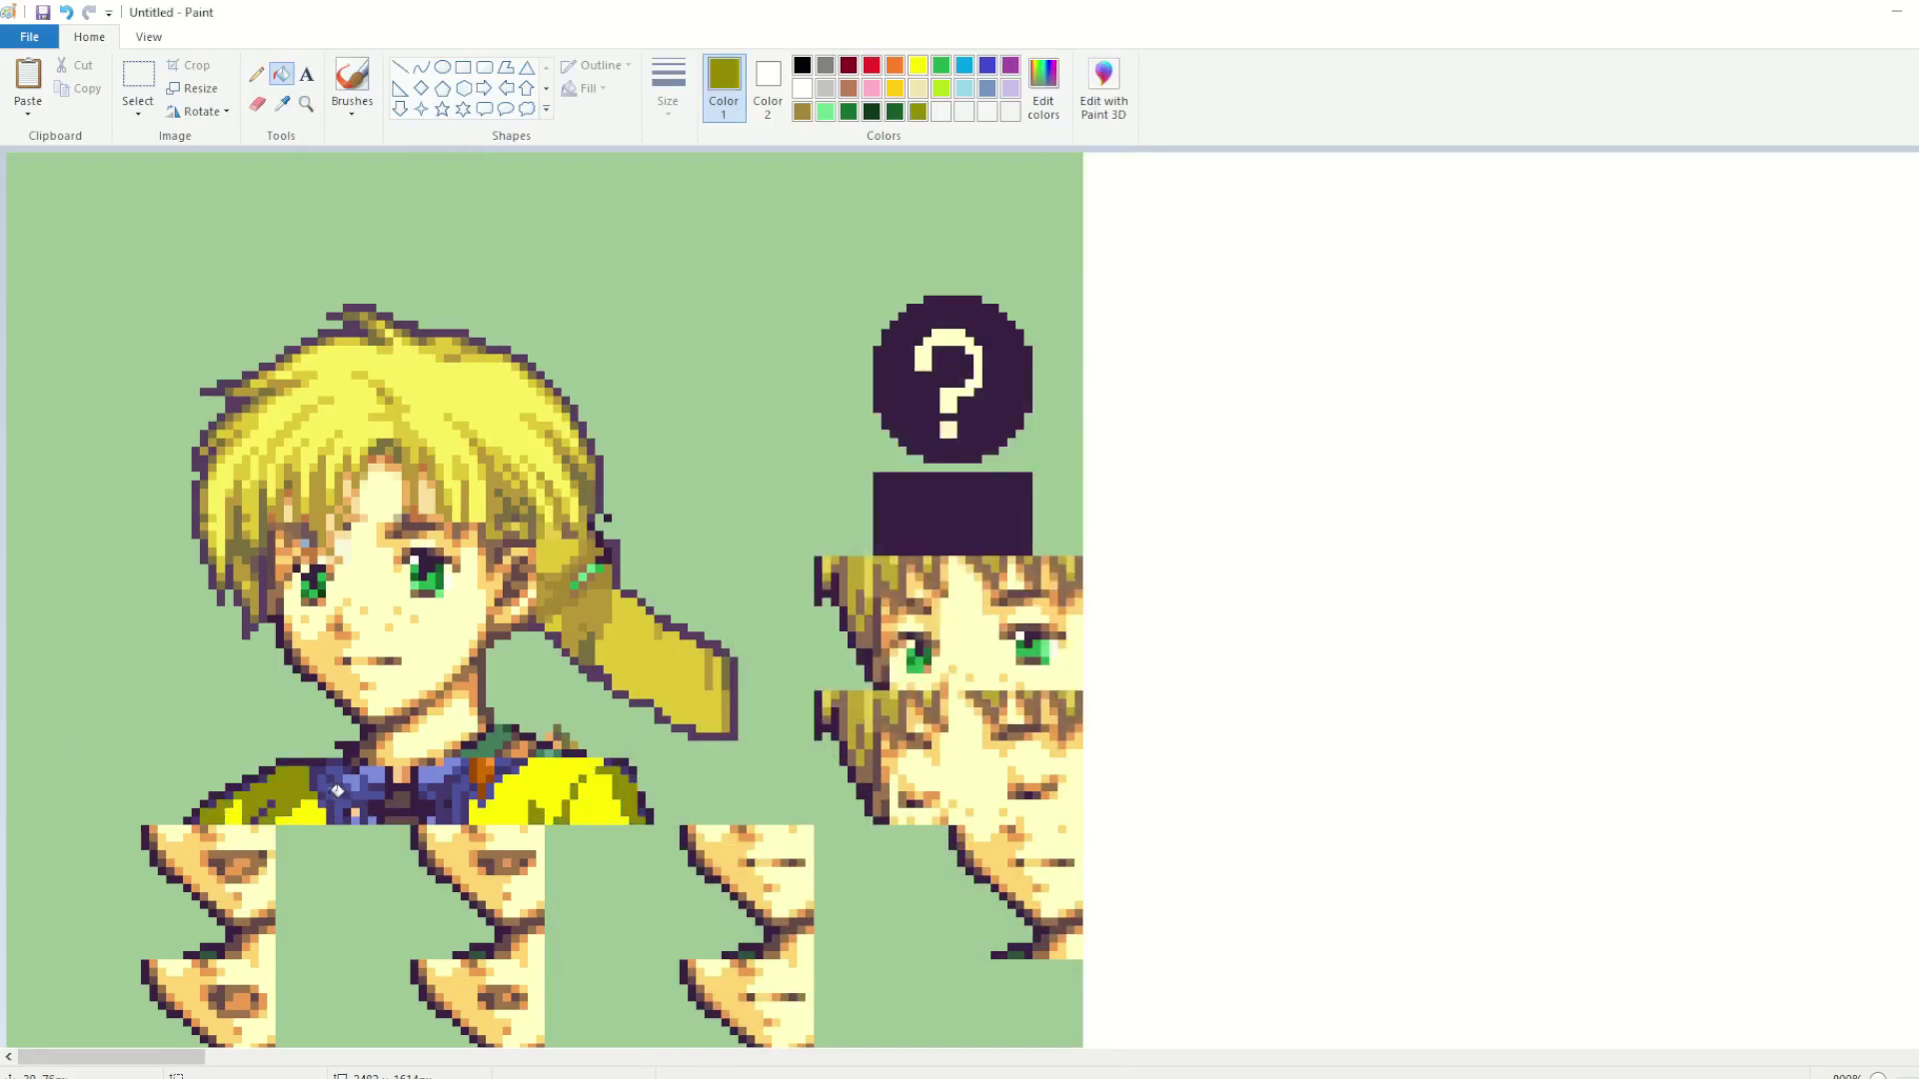
Step: Fill the blue shading beside the collar on the shadowed shoulder with olive, undo the excess fill, and touch up with sampled yellow
click(333, 798)
click(272, 805)
click(66, 12)
click(282, 104)
click(305, 812)
click(256, 73)
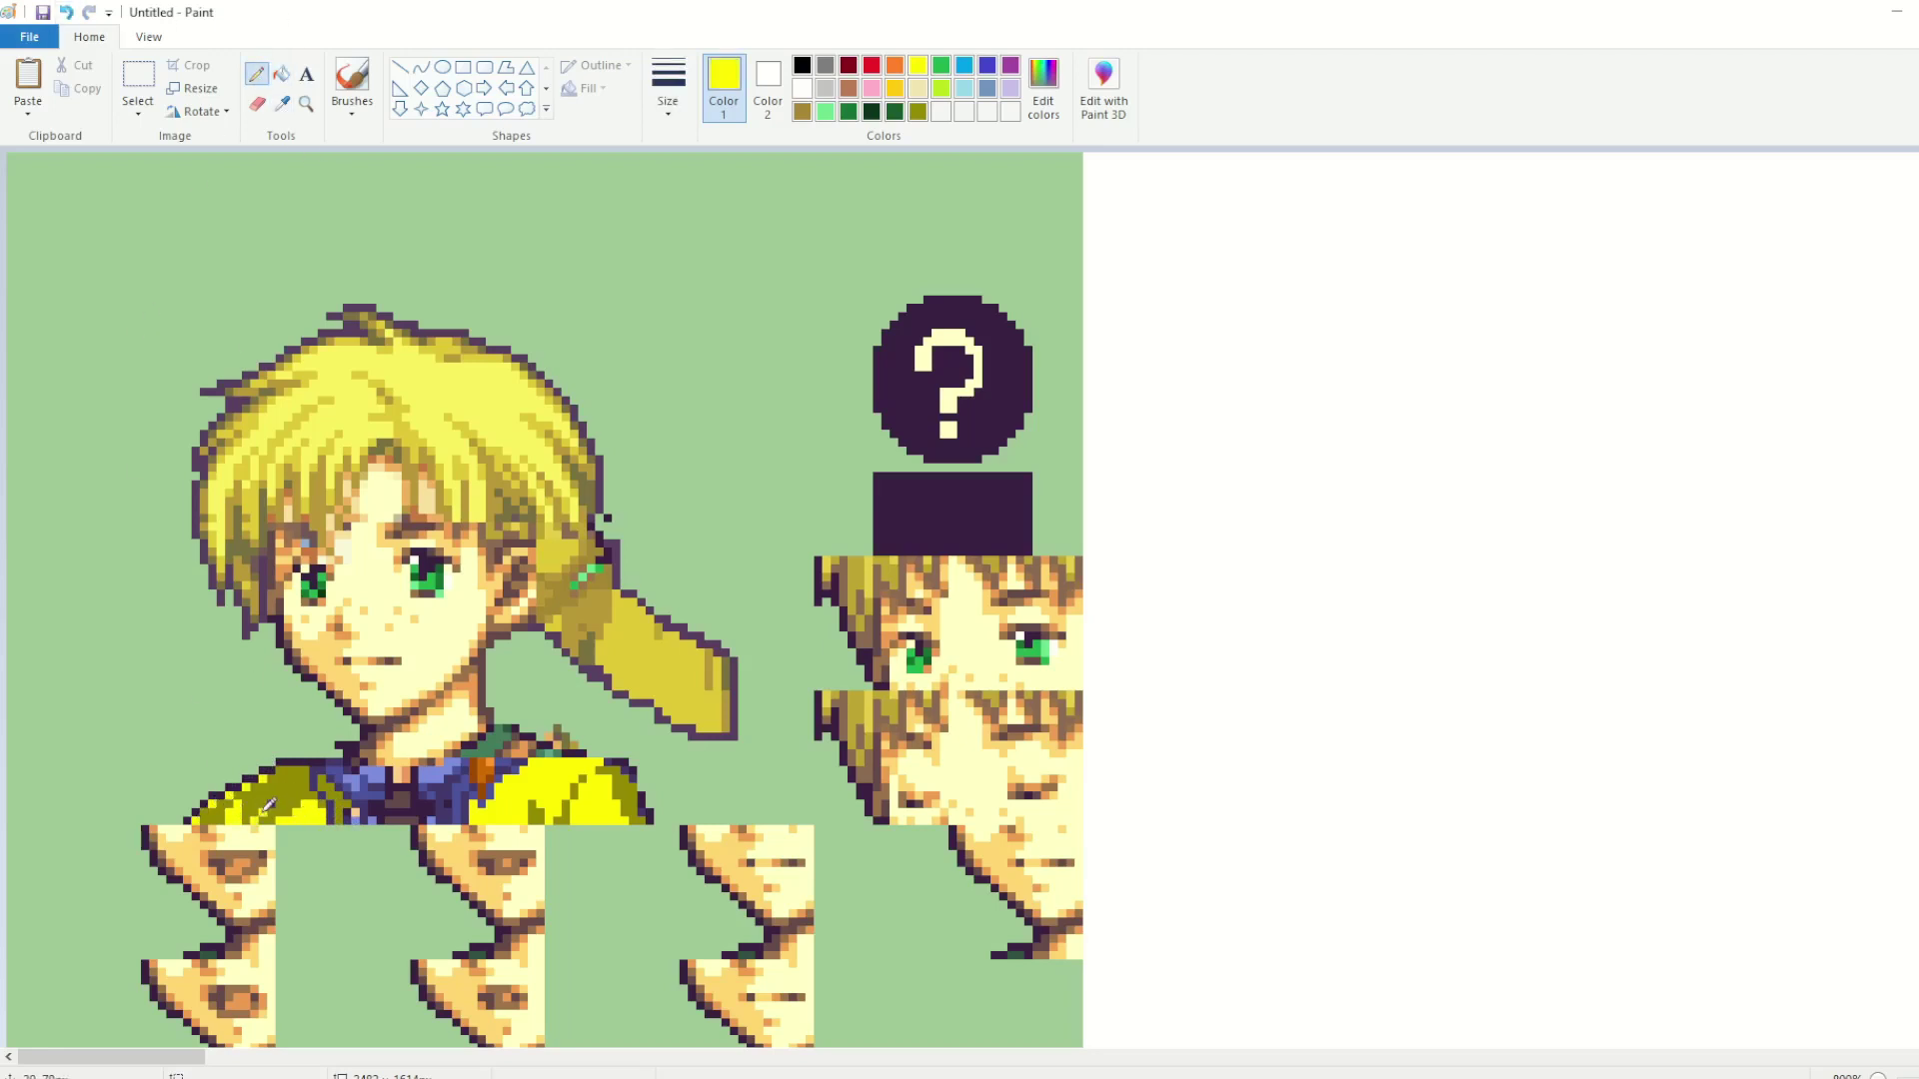
Step: Mix a darker olive from the custom olive and apply it to the tunic's deepest shadows
click(283, 103)
click(917, 111)
click(1043, 88)
drag(1231, 549, 1231, 572)
click(813, 694)
click(281, 74)
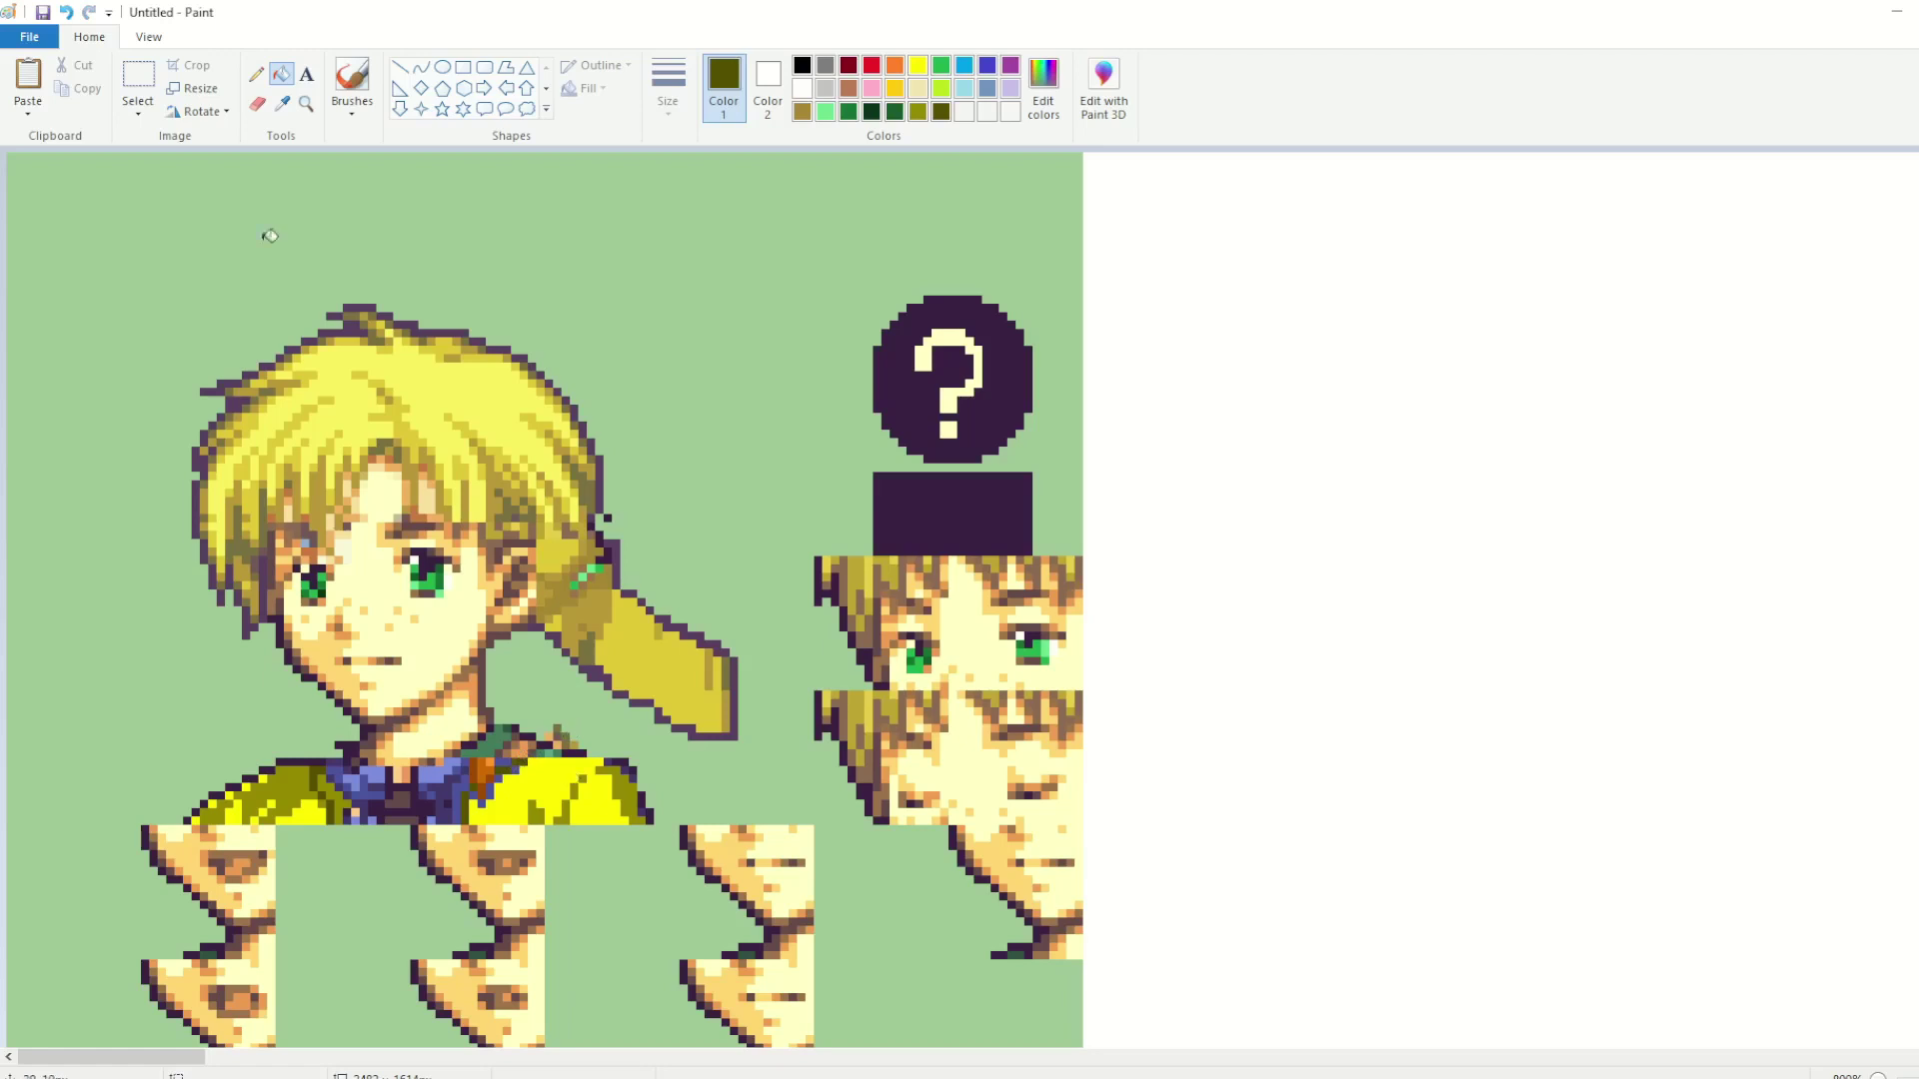
Step: Fill the remaining blue shadow pixels between the collar and the bright shoulder with sampled olive
click(283, 102)
click(536, 811)
click(460, 806)
click(483, 795)
click(514, 766)
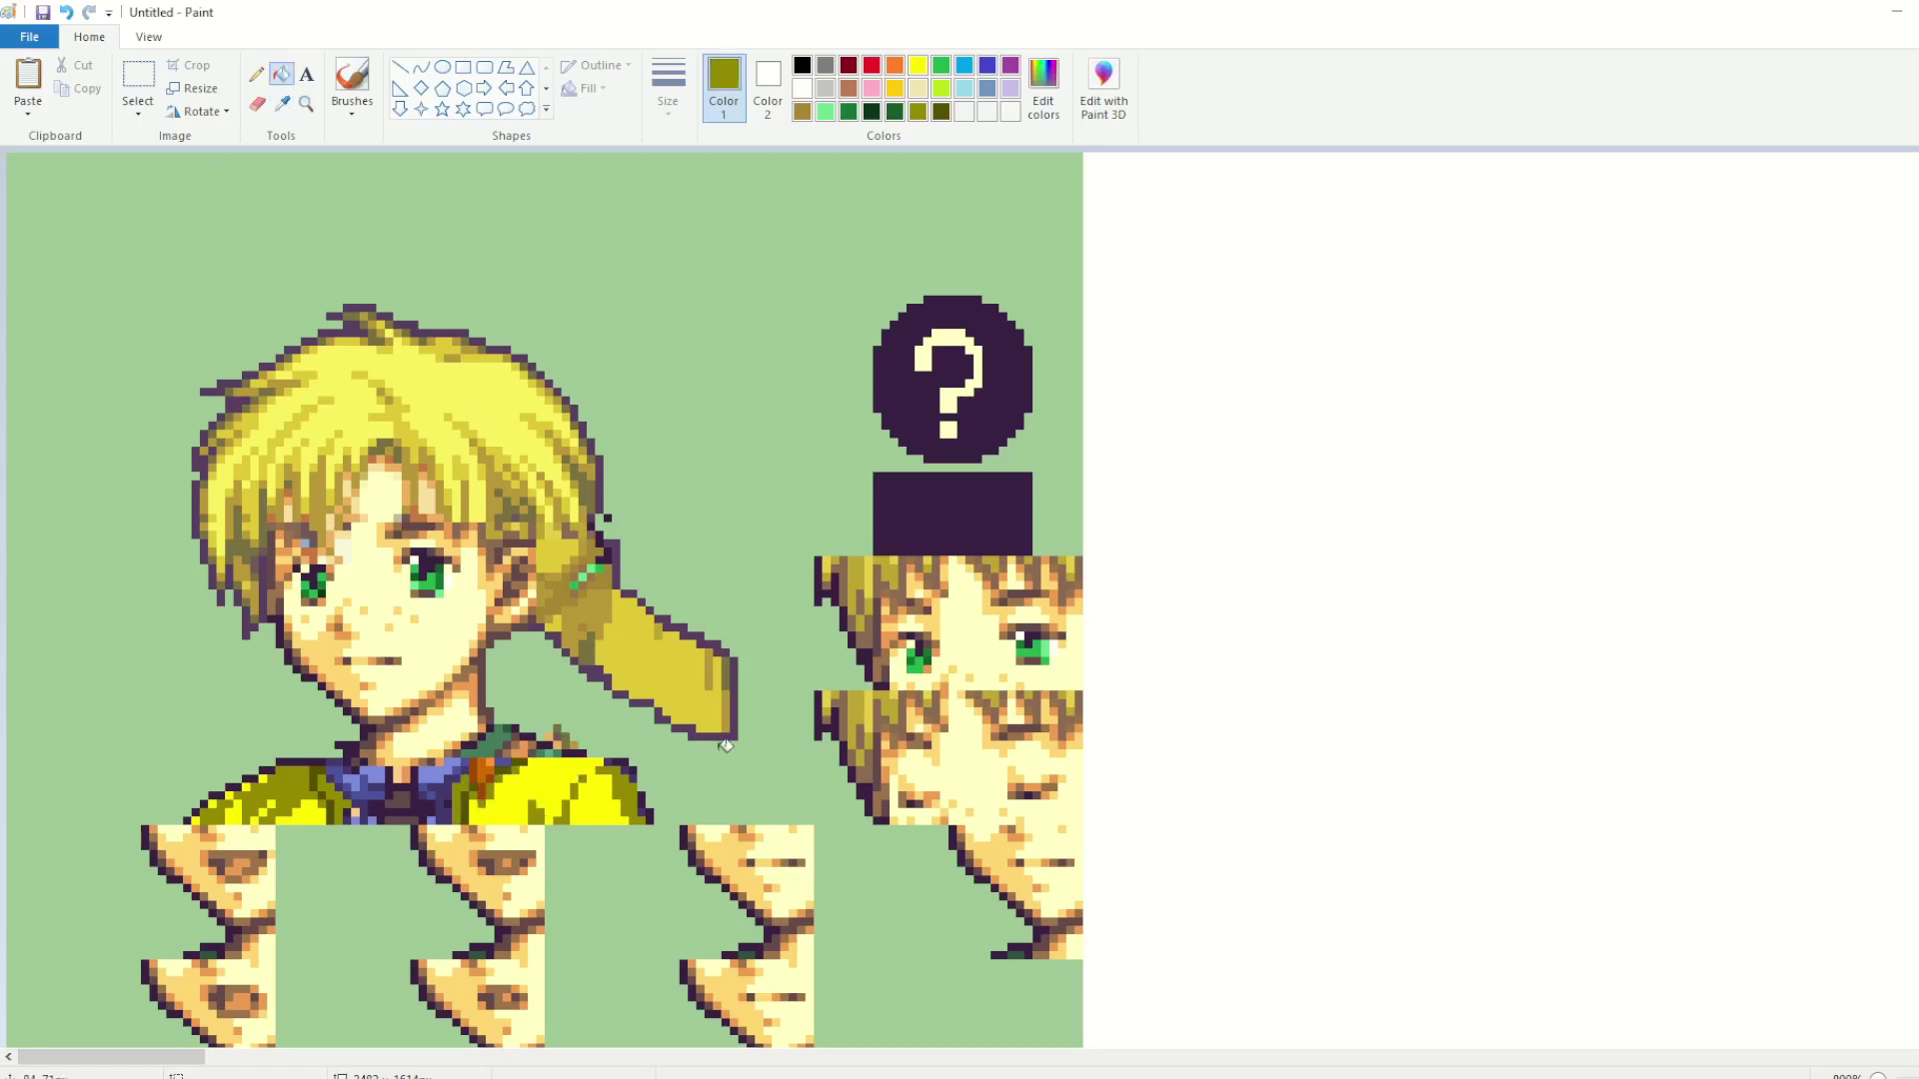
Step: Cover the orange clasp and the green neck band with the sampled bright yellow, undoing the stray fill
click(282, 103)
click(495, 775)
click(67, 13)
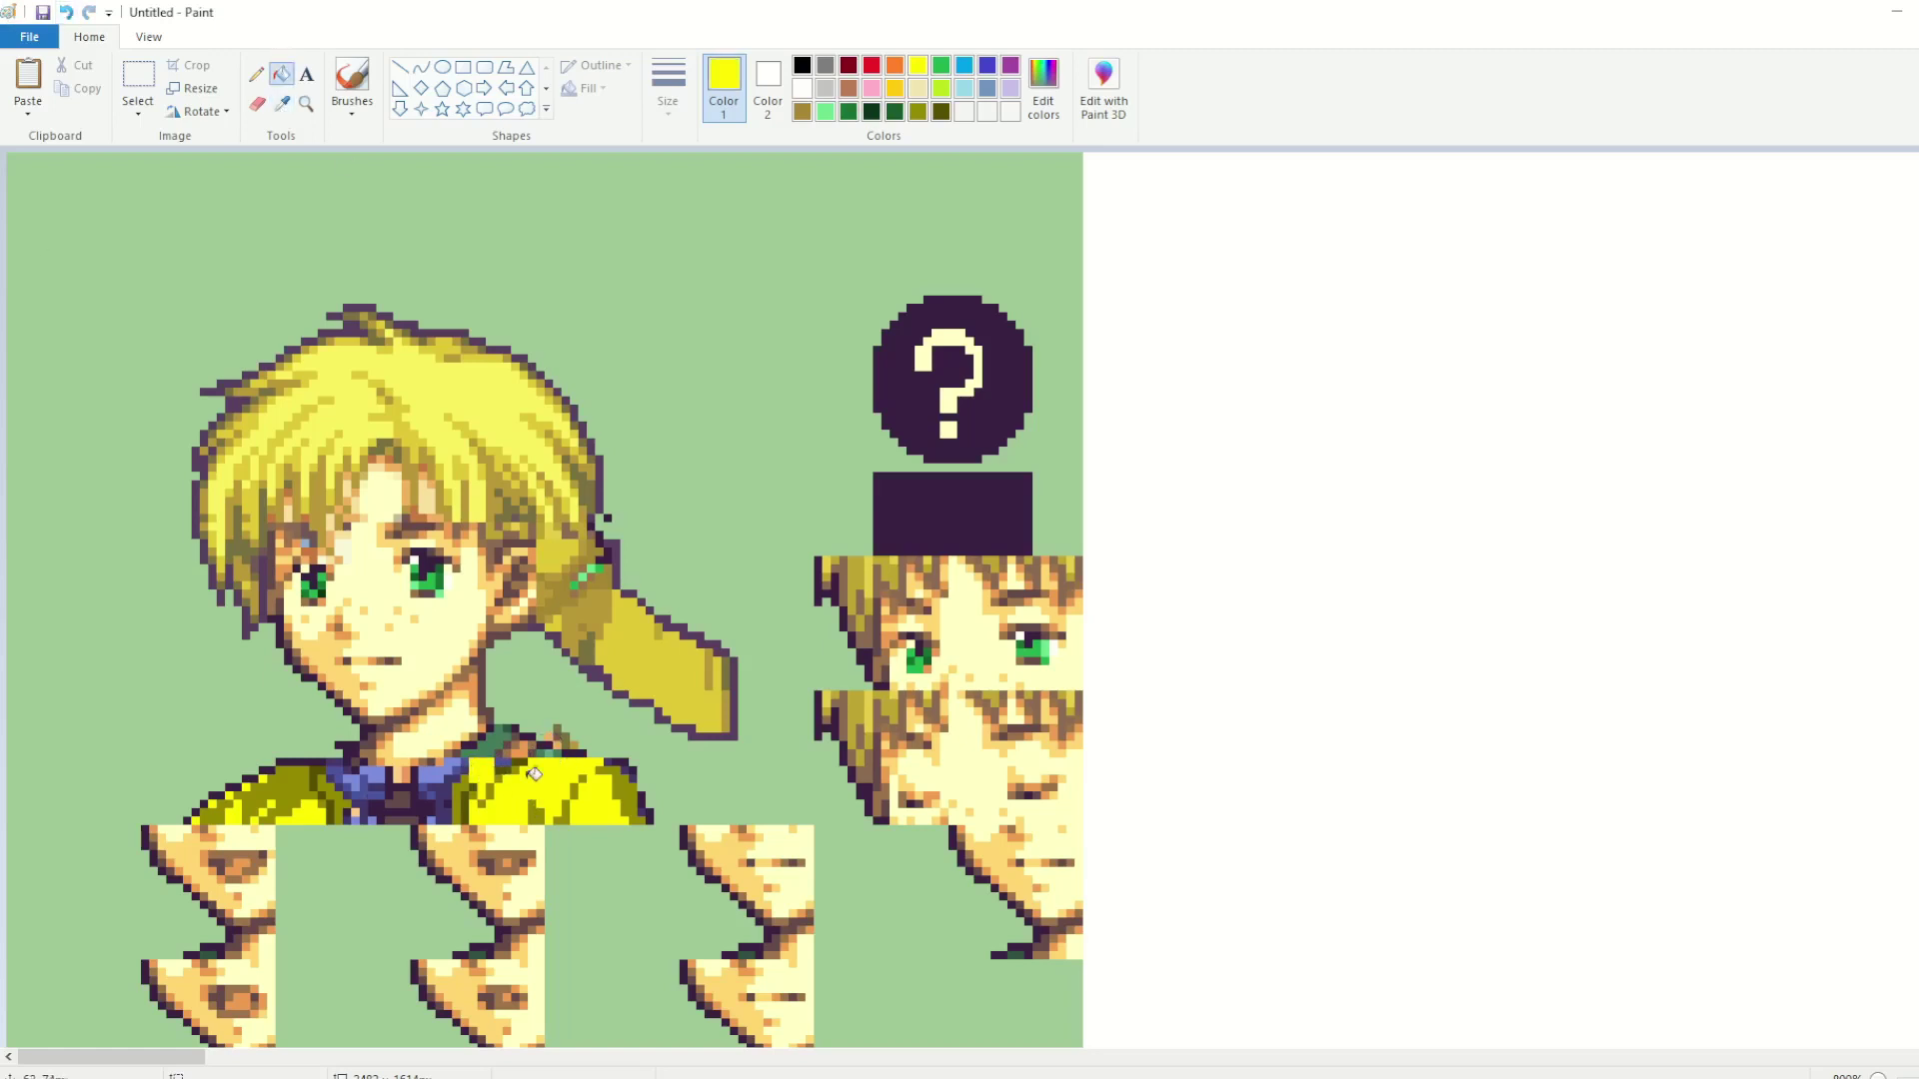
click(493, 739)
Step: Redraw the outline over the bright shoulder in sampled dark purple and touch up its edge with dark olive
click(282, 104)
click(514, 725)
click(256, 74)
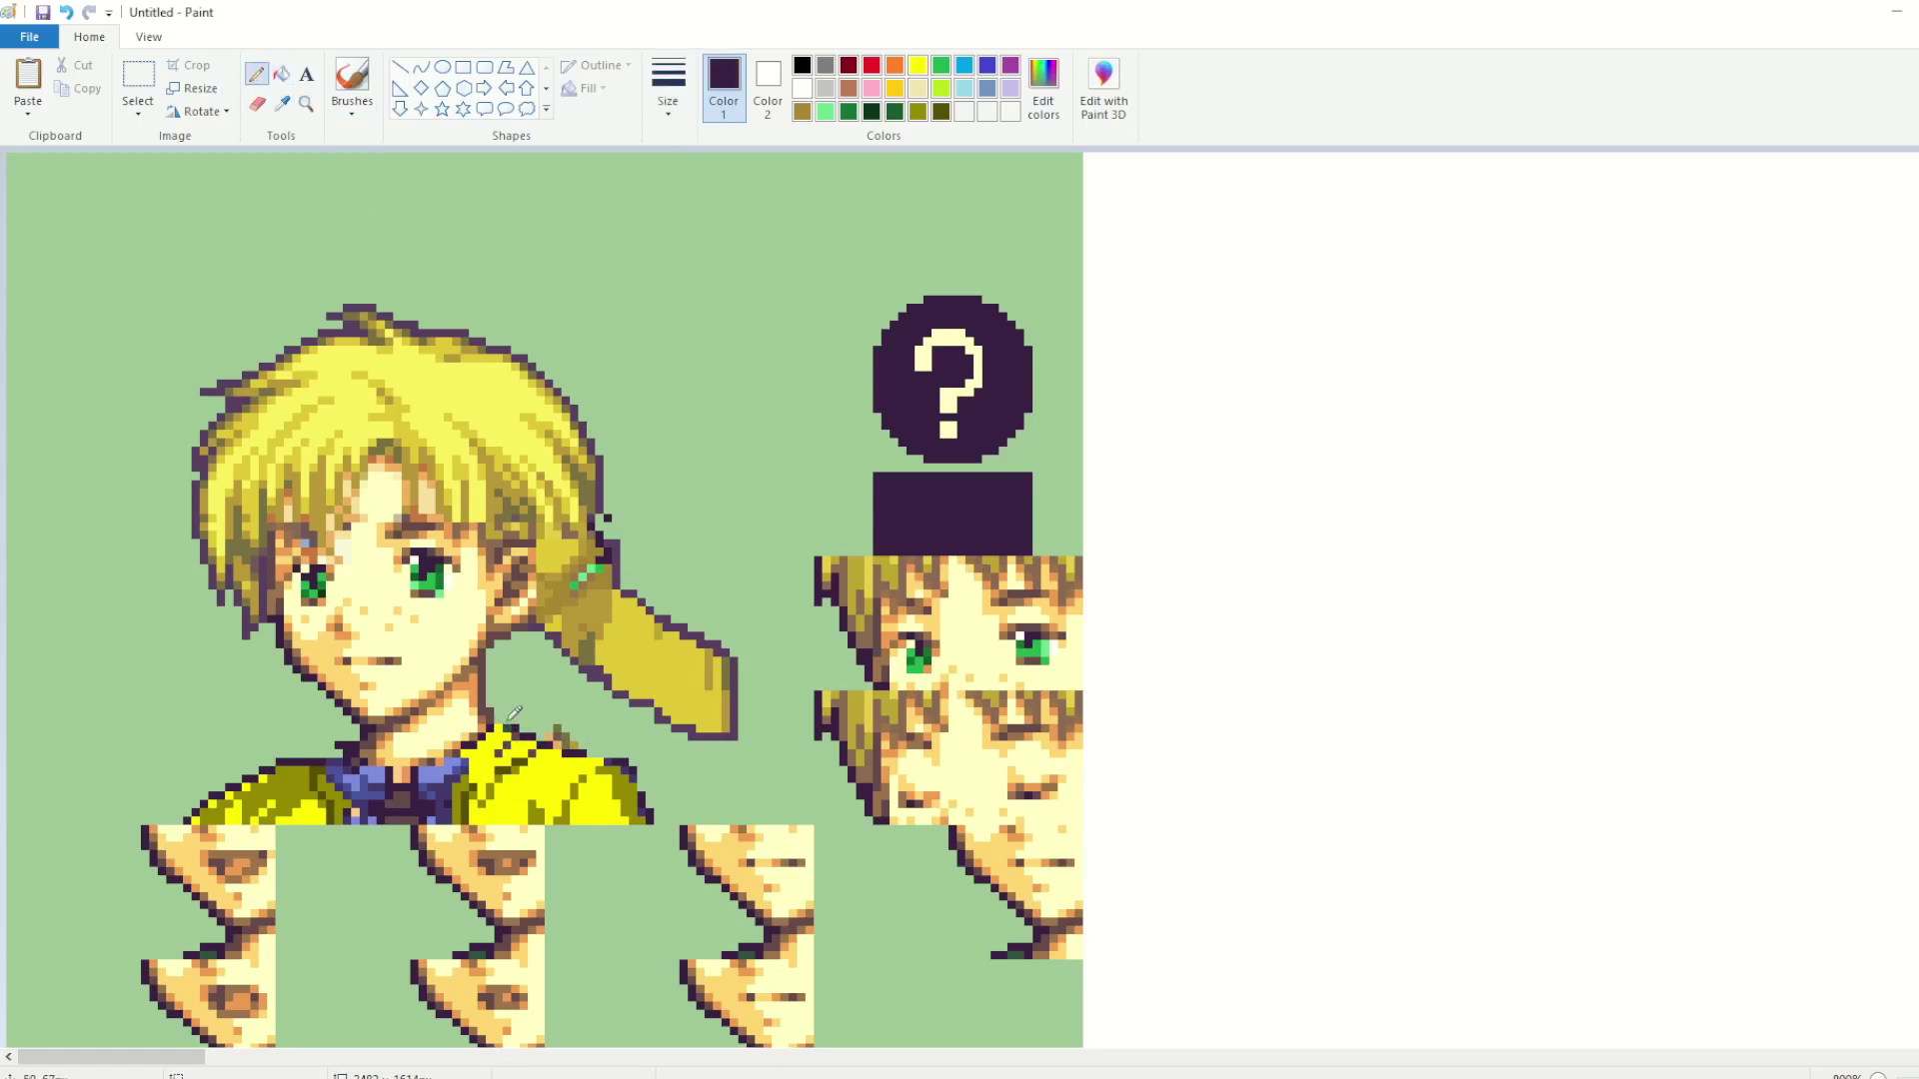
click(282, 103)
click(630, 767)
click(282, 103)
click(633, 764)
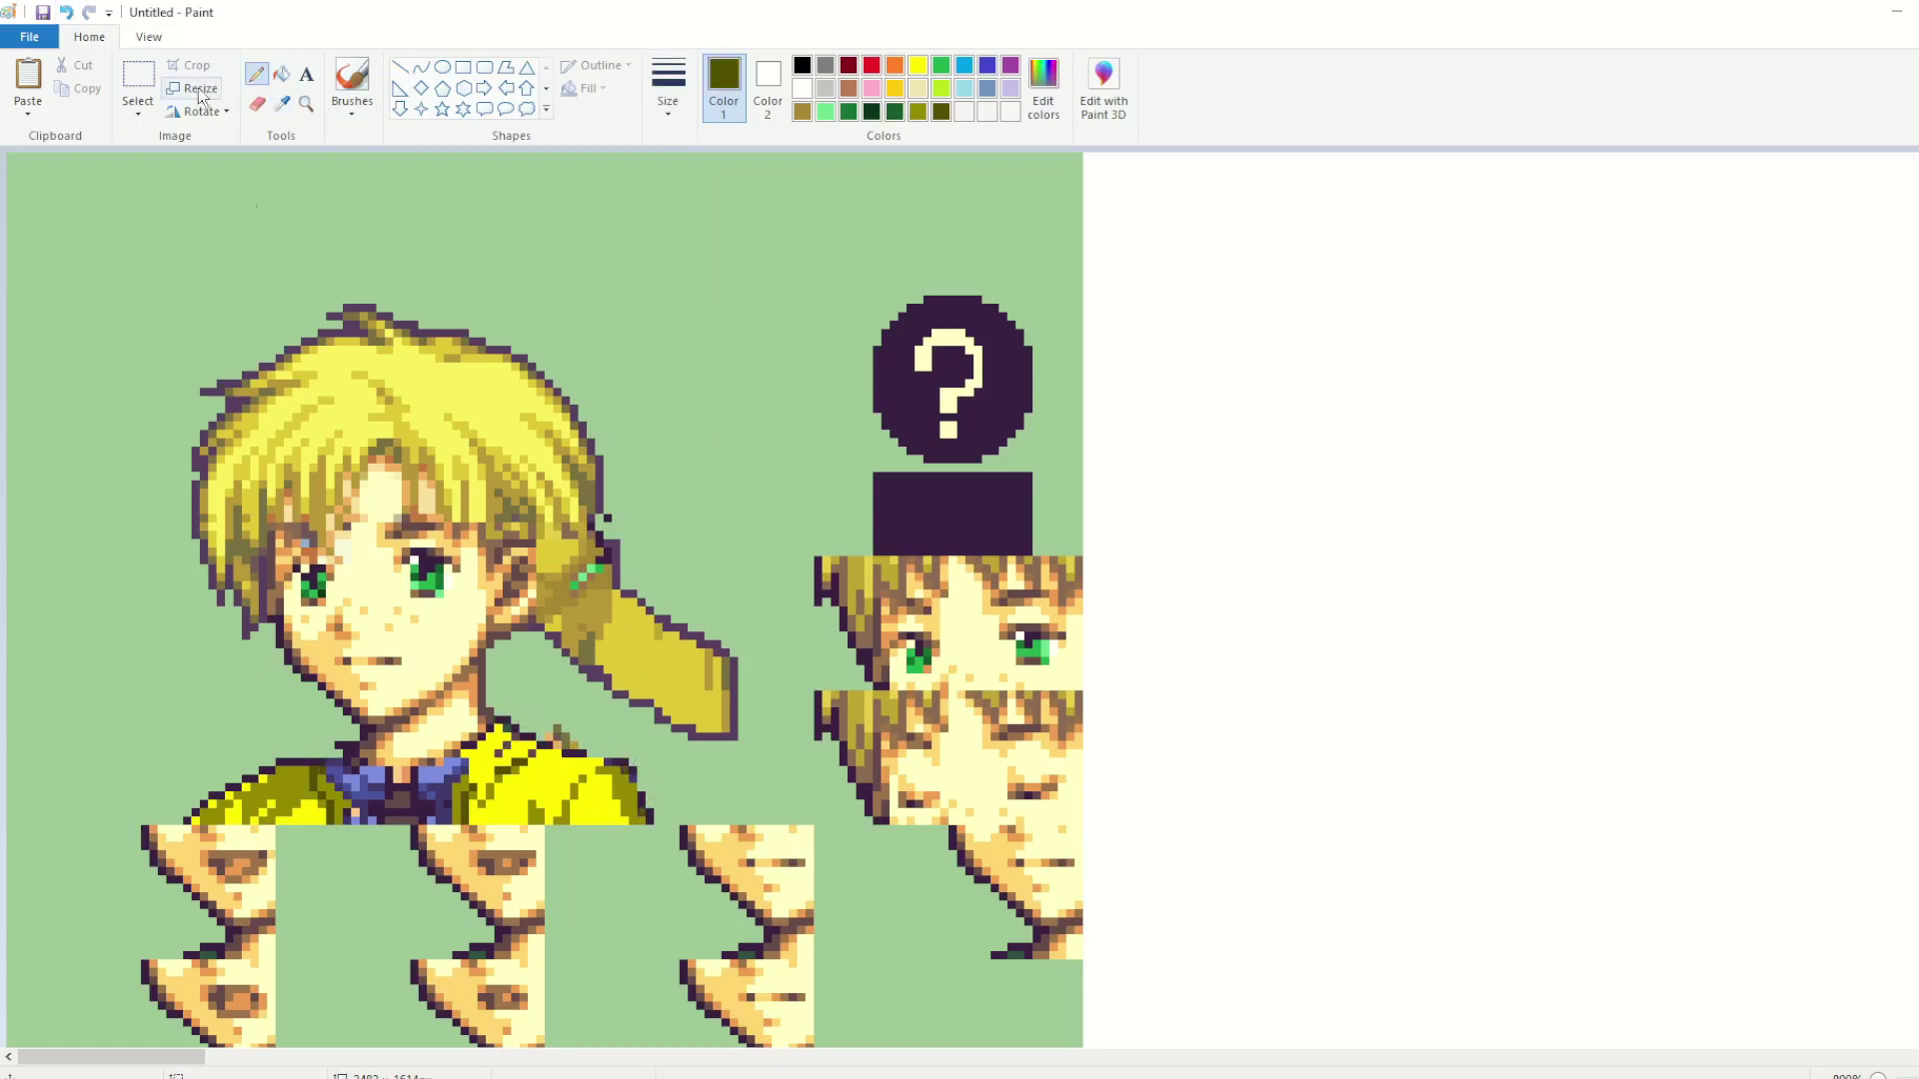
click(282, 103)
click(637, 759)
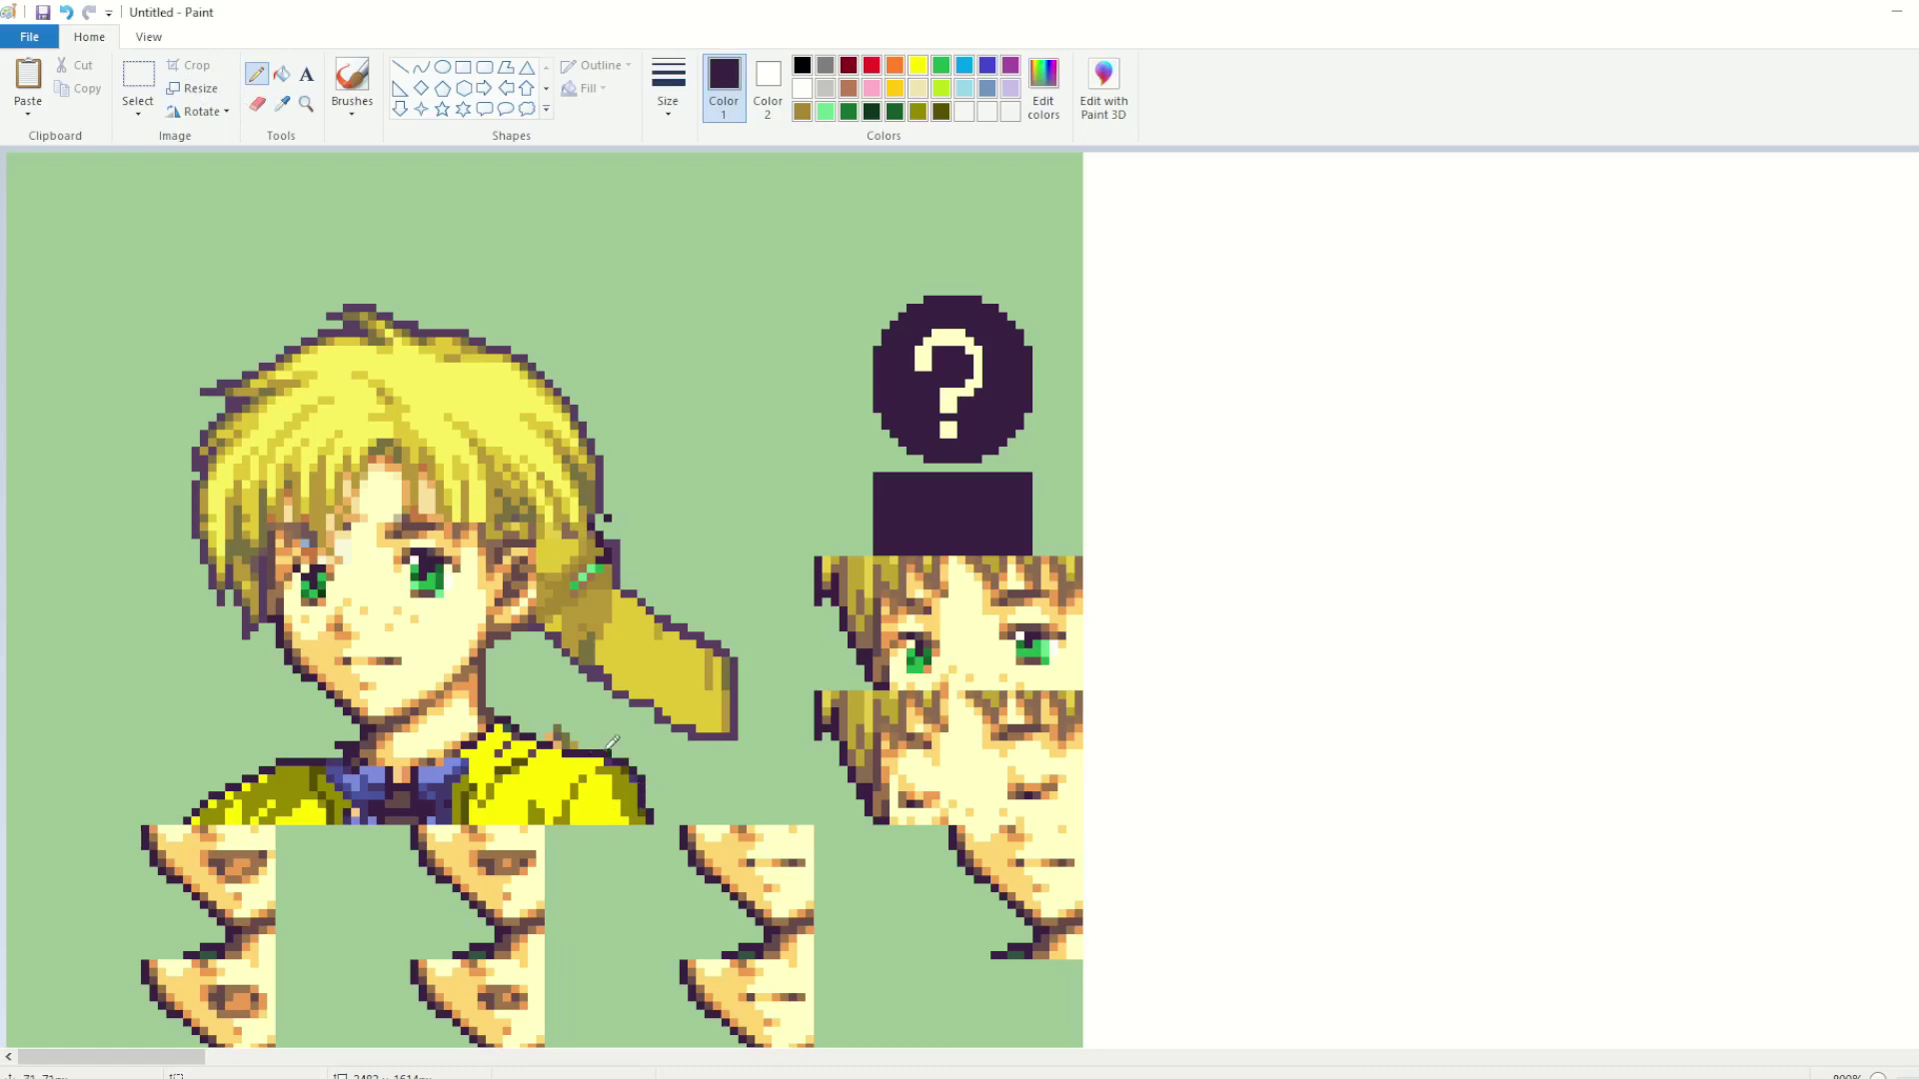
Step: Recolour the light blue parts of the tunic's collar bright green
click(941, 65)
click(282, 74)
click(345, 772)
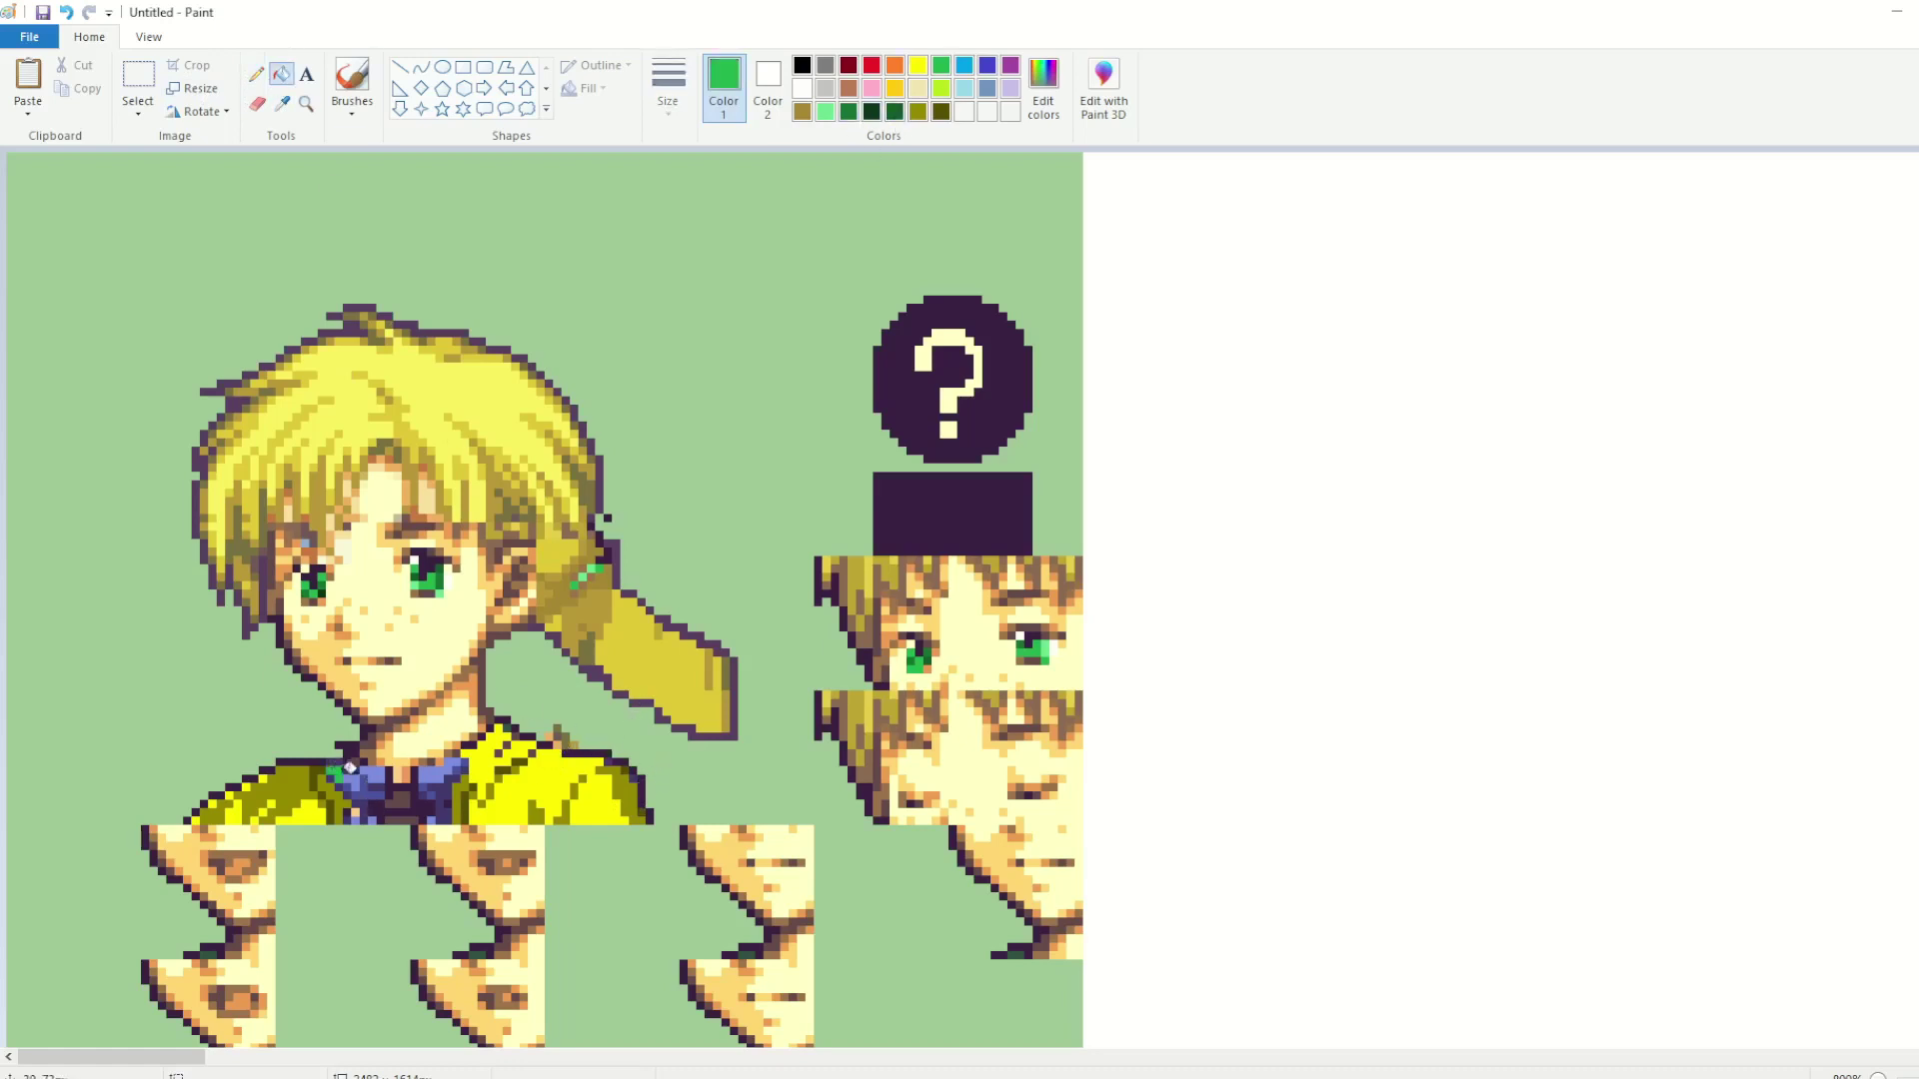
click(438, 772)
click(384, 775)
click(368, 818)
click(434, 820)
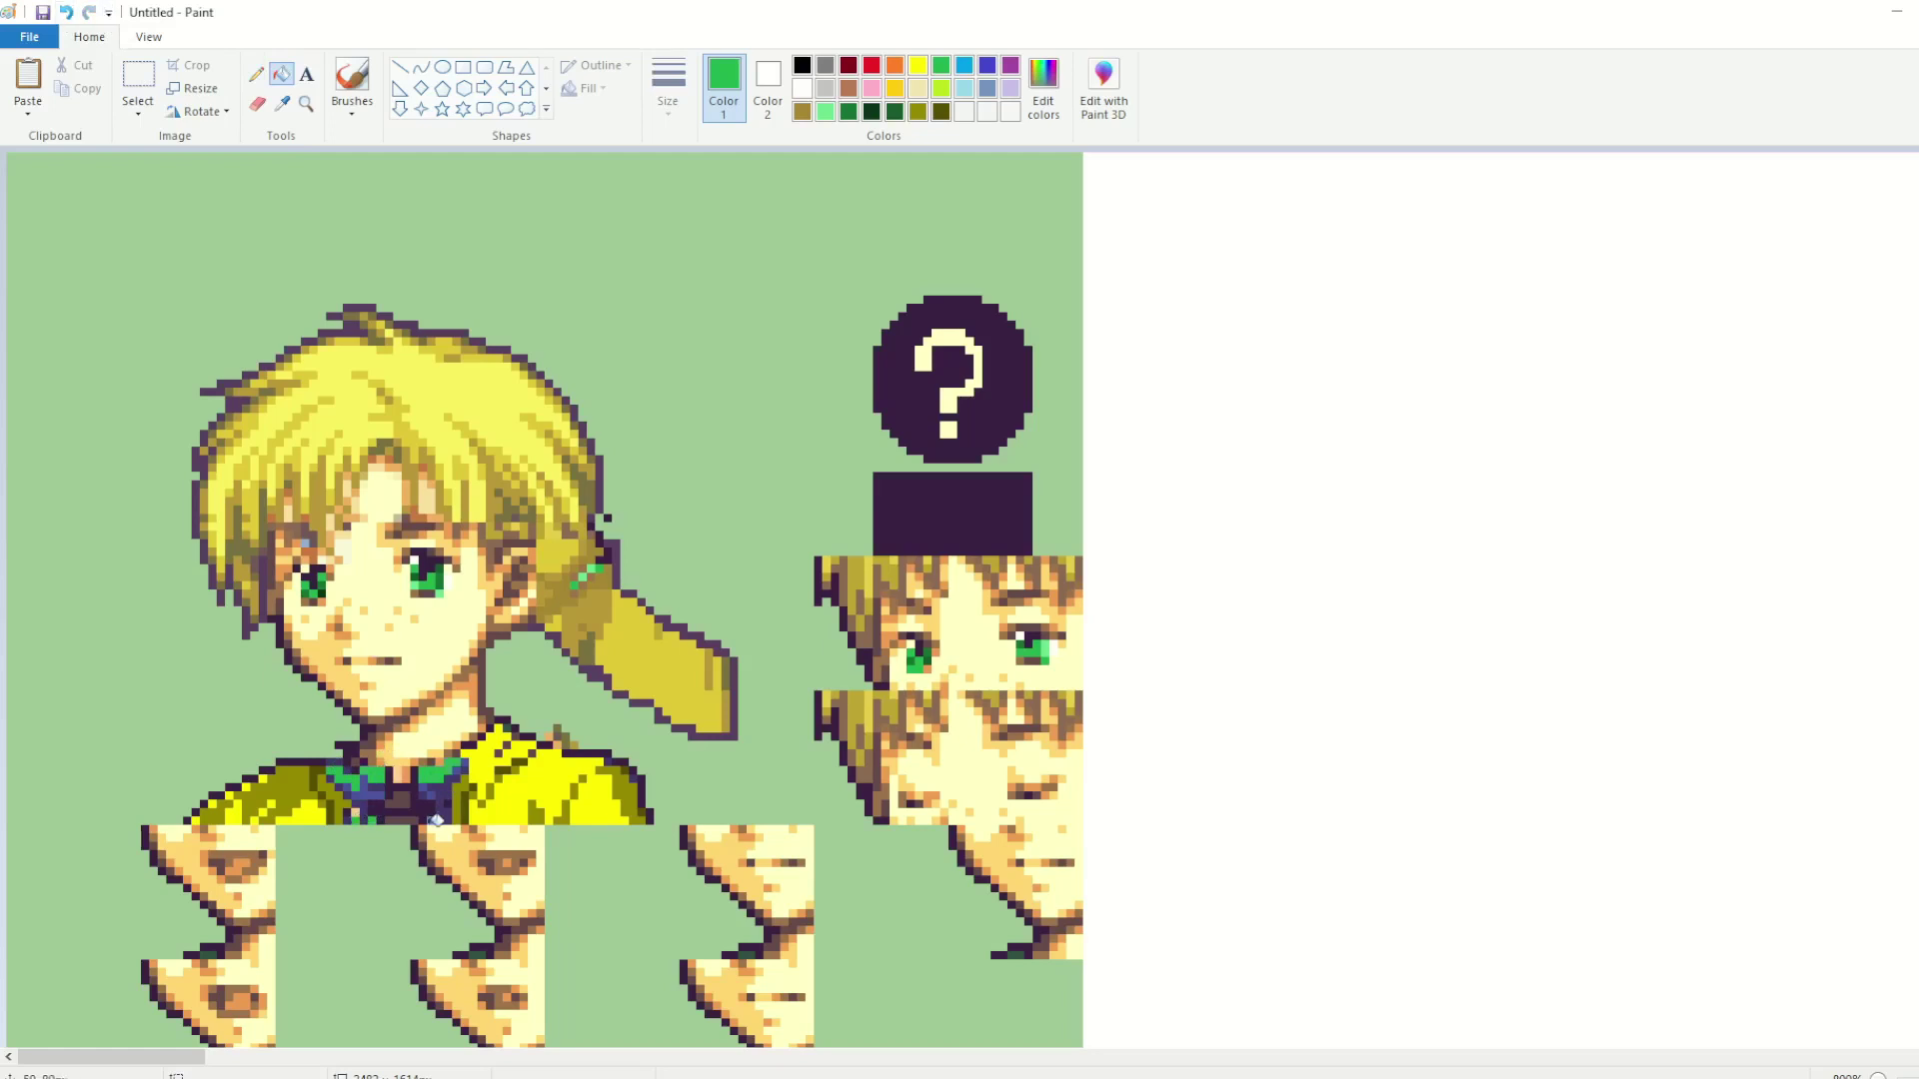
Step: Fill the collar's darker blue shading with the custom dark green
click(894, 111)
click(869, 118)
click(894, 111)
click(441, 795)
click(346, 780)
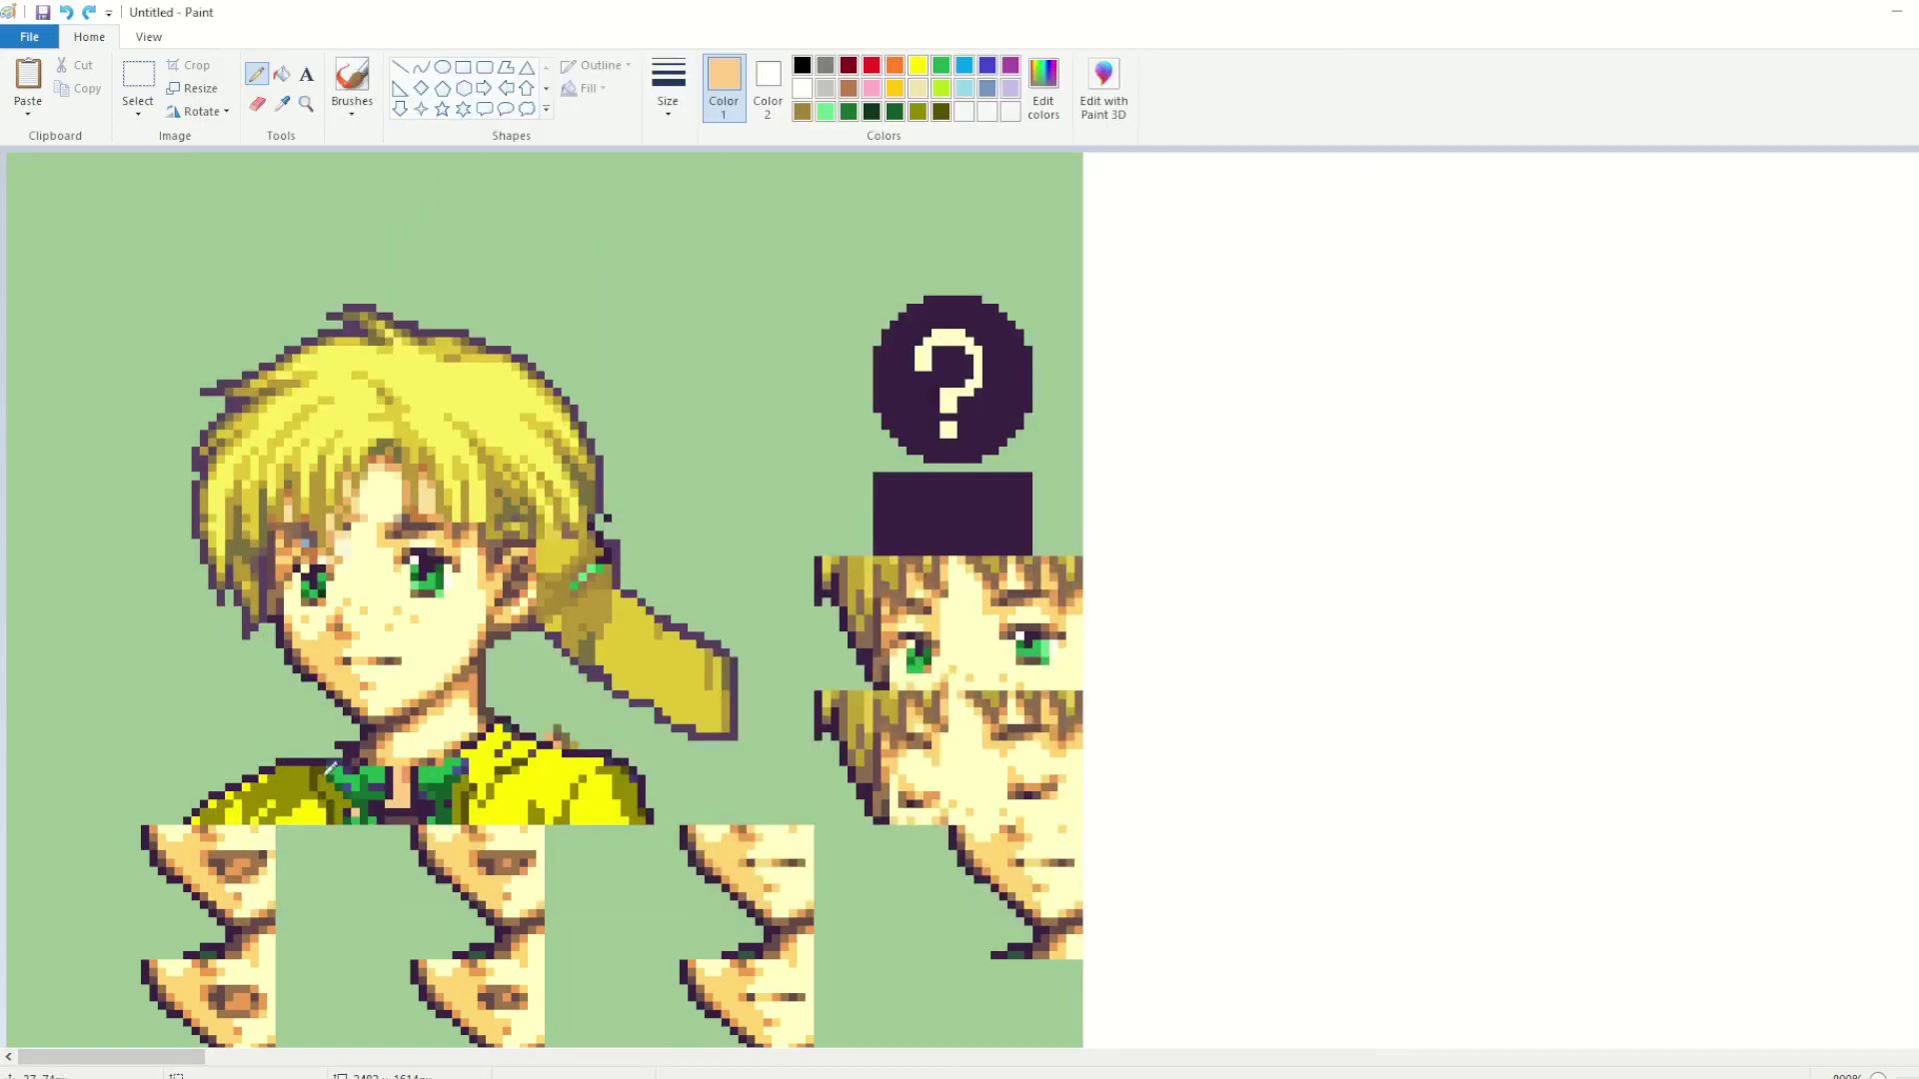
Step: Touch up the collar's shading with sampled colours, undoing the last dark green fill
click(282, 103)
click(894, 111)
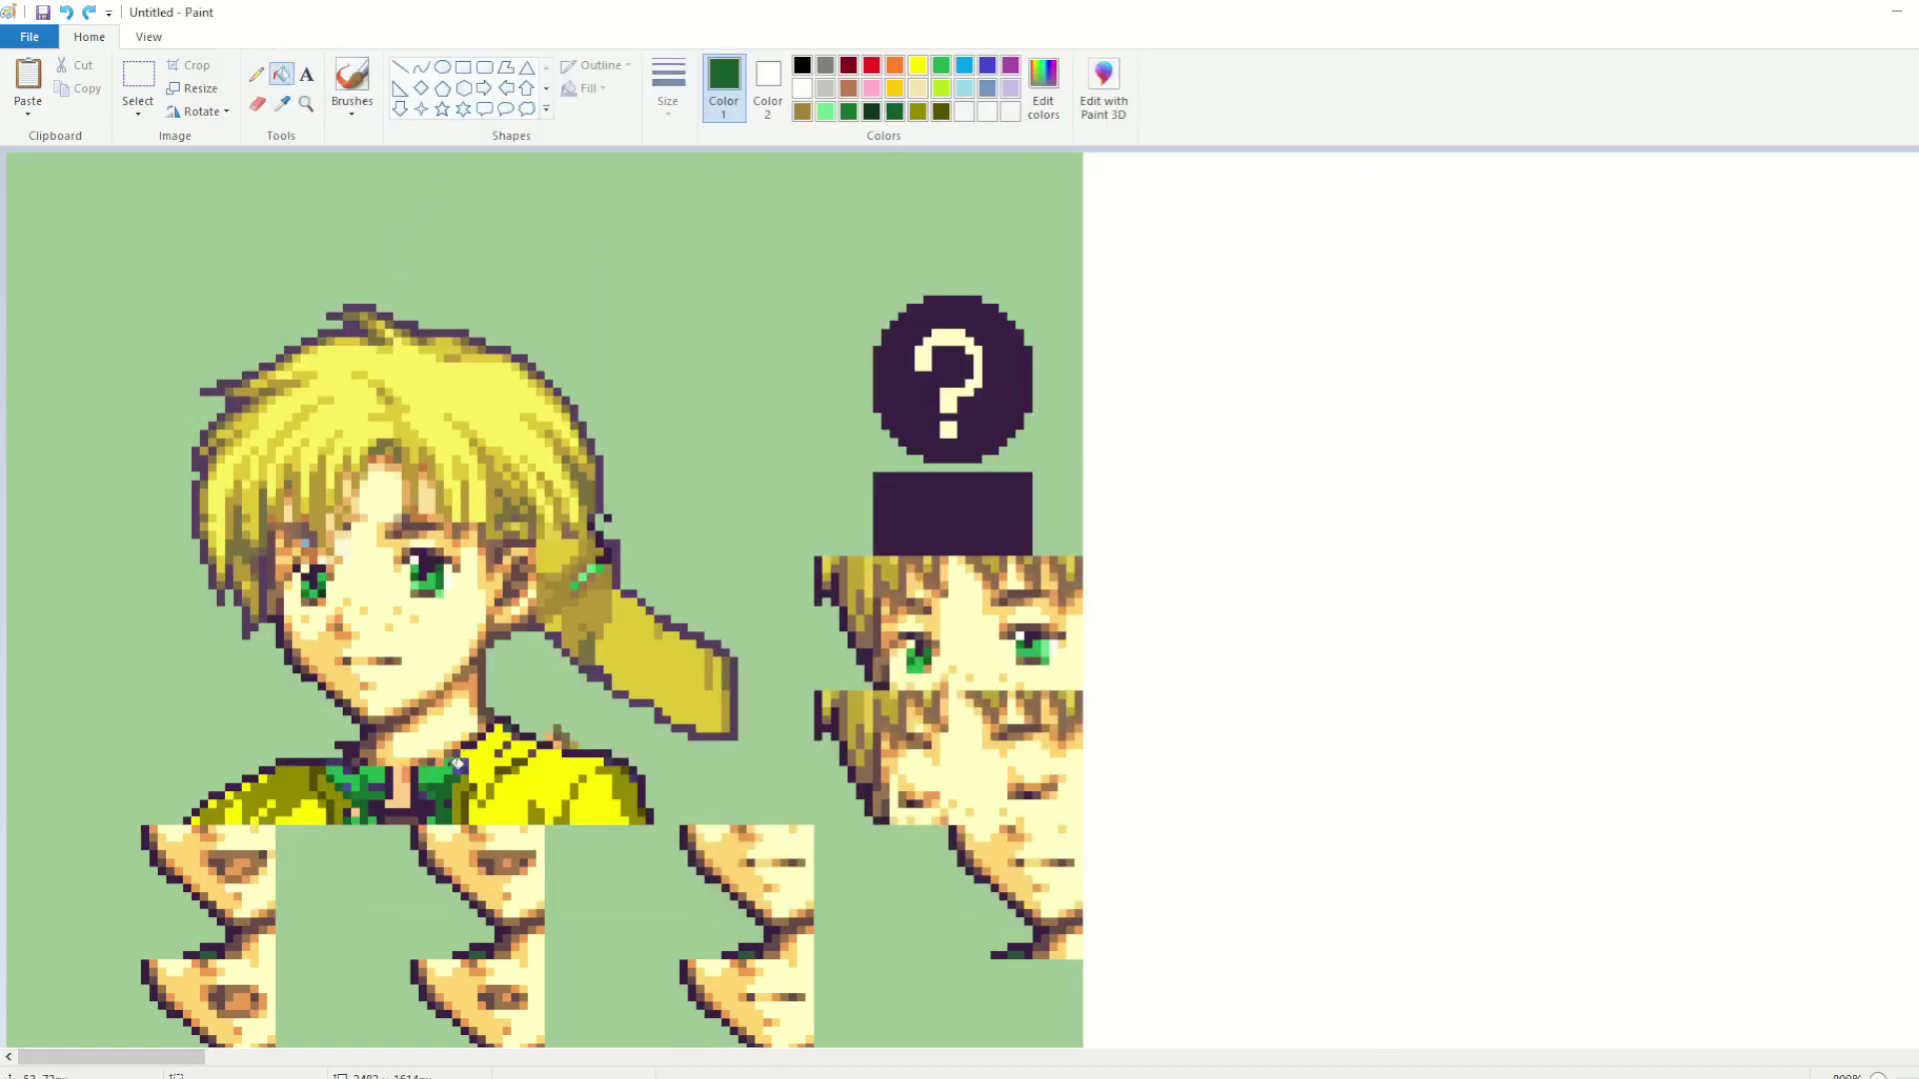
click(67, 13)
click(339, 749)
click(282, 103)
click(359, 767)
click(282, 103)
click(630, 774)
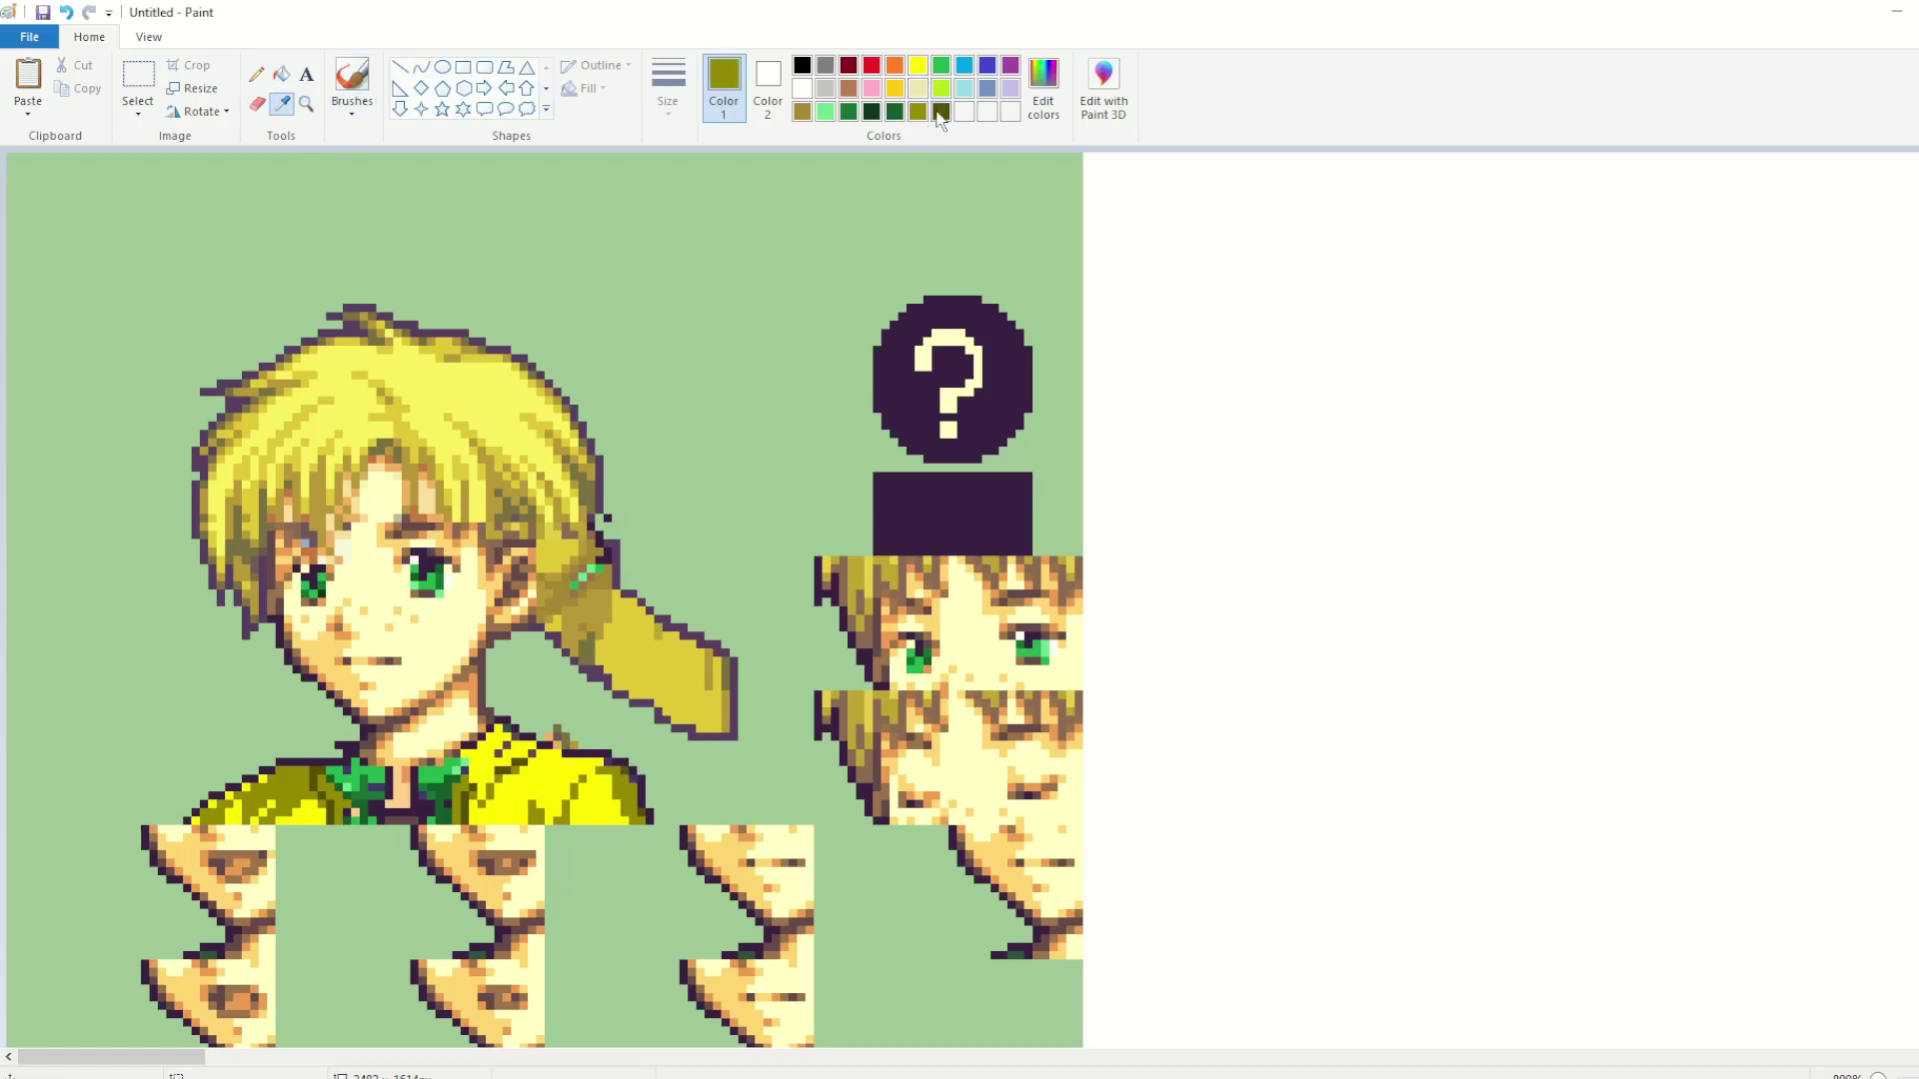
click(362, 812)
Step: Erase the stray hair tuft above the shoulder with background green and mend the dark outline beneath it
click(282, 103)
click(281, 175)
click(256, 74)
drag(557, 738, 567, 744)
click(282, 103)
click(549, 745)
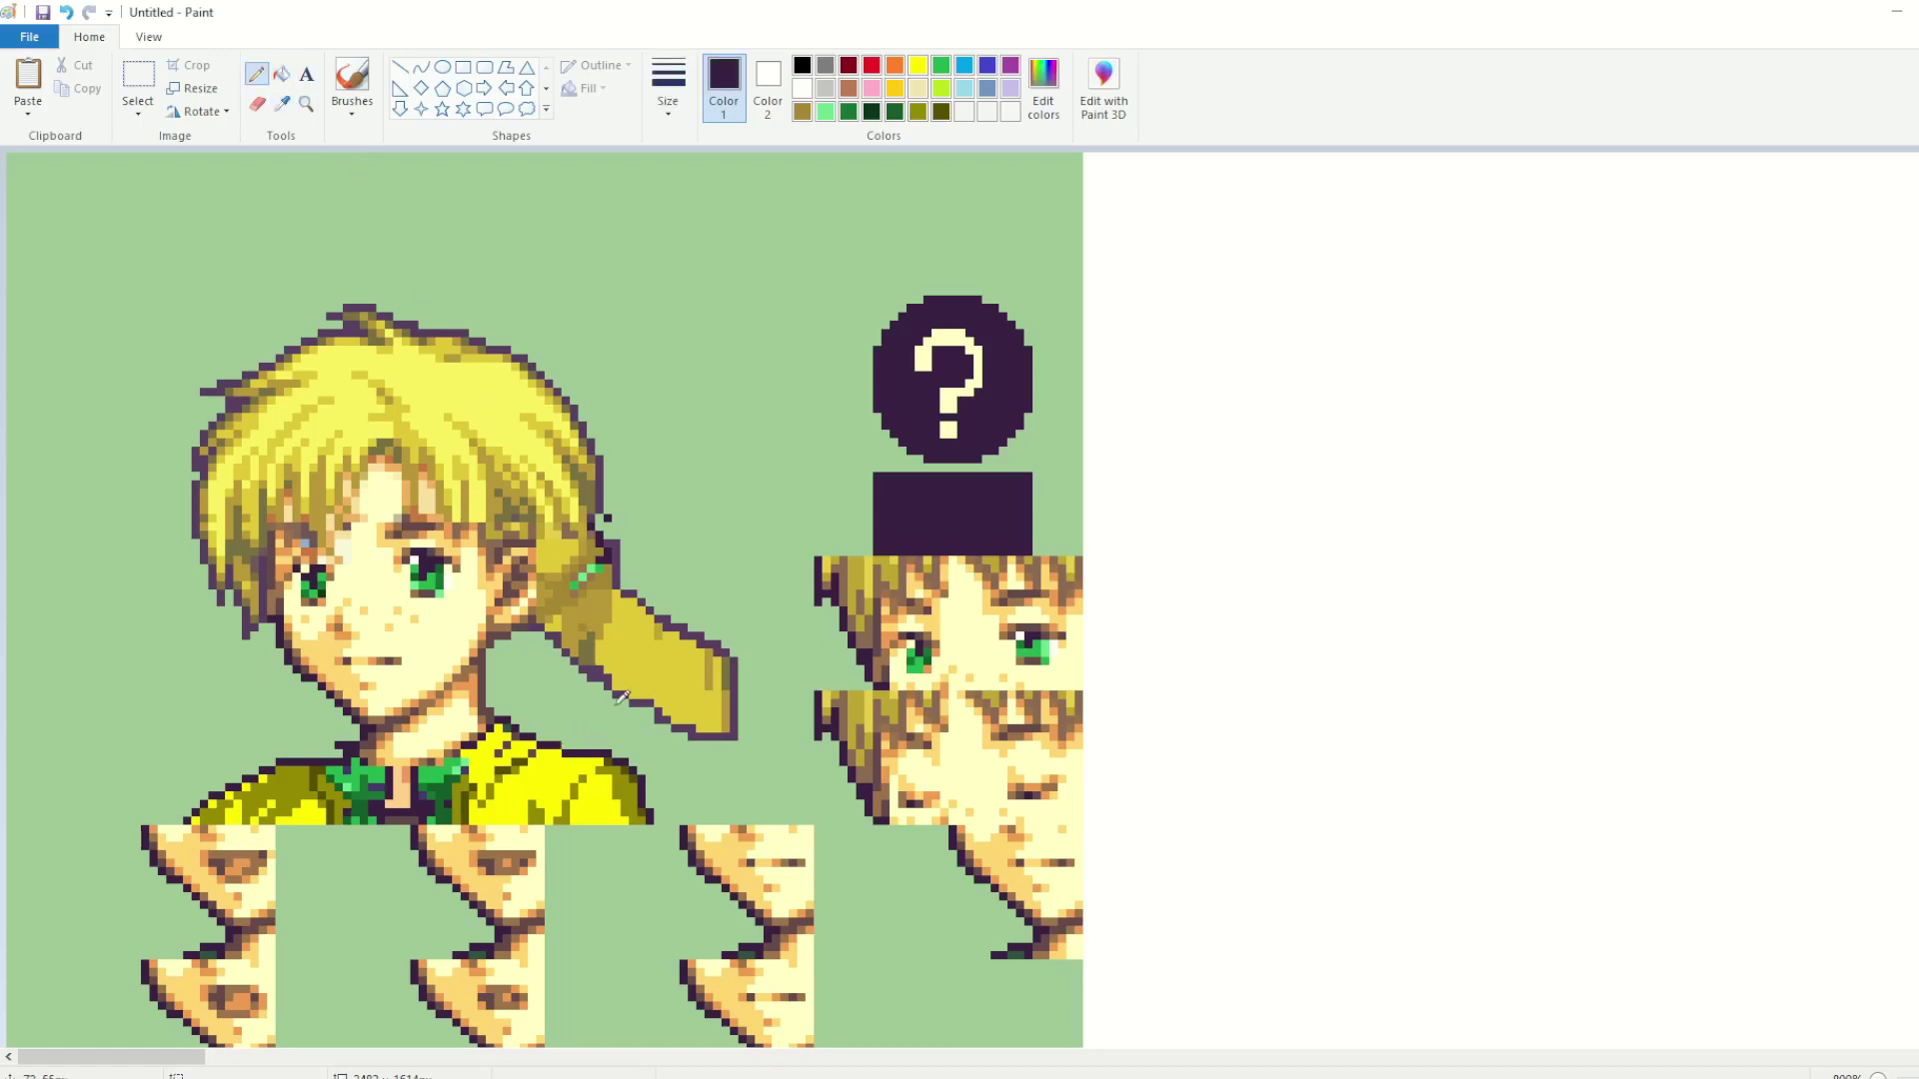
Step: Draw a tighter dark purple outline along the ponytail's underside and fill the hair outside it with background green
click(282, 103)
click(594, 669)
click(282, 103)
click(284, 179)
click(282, 74)
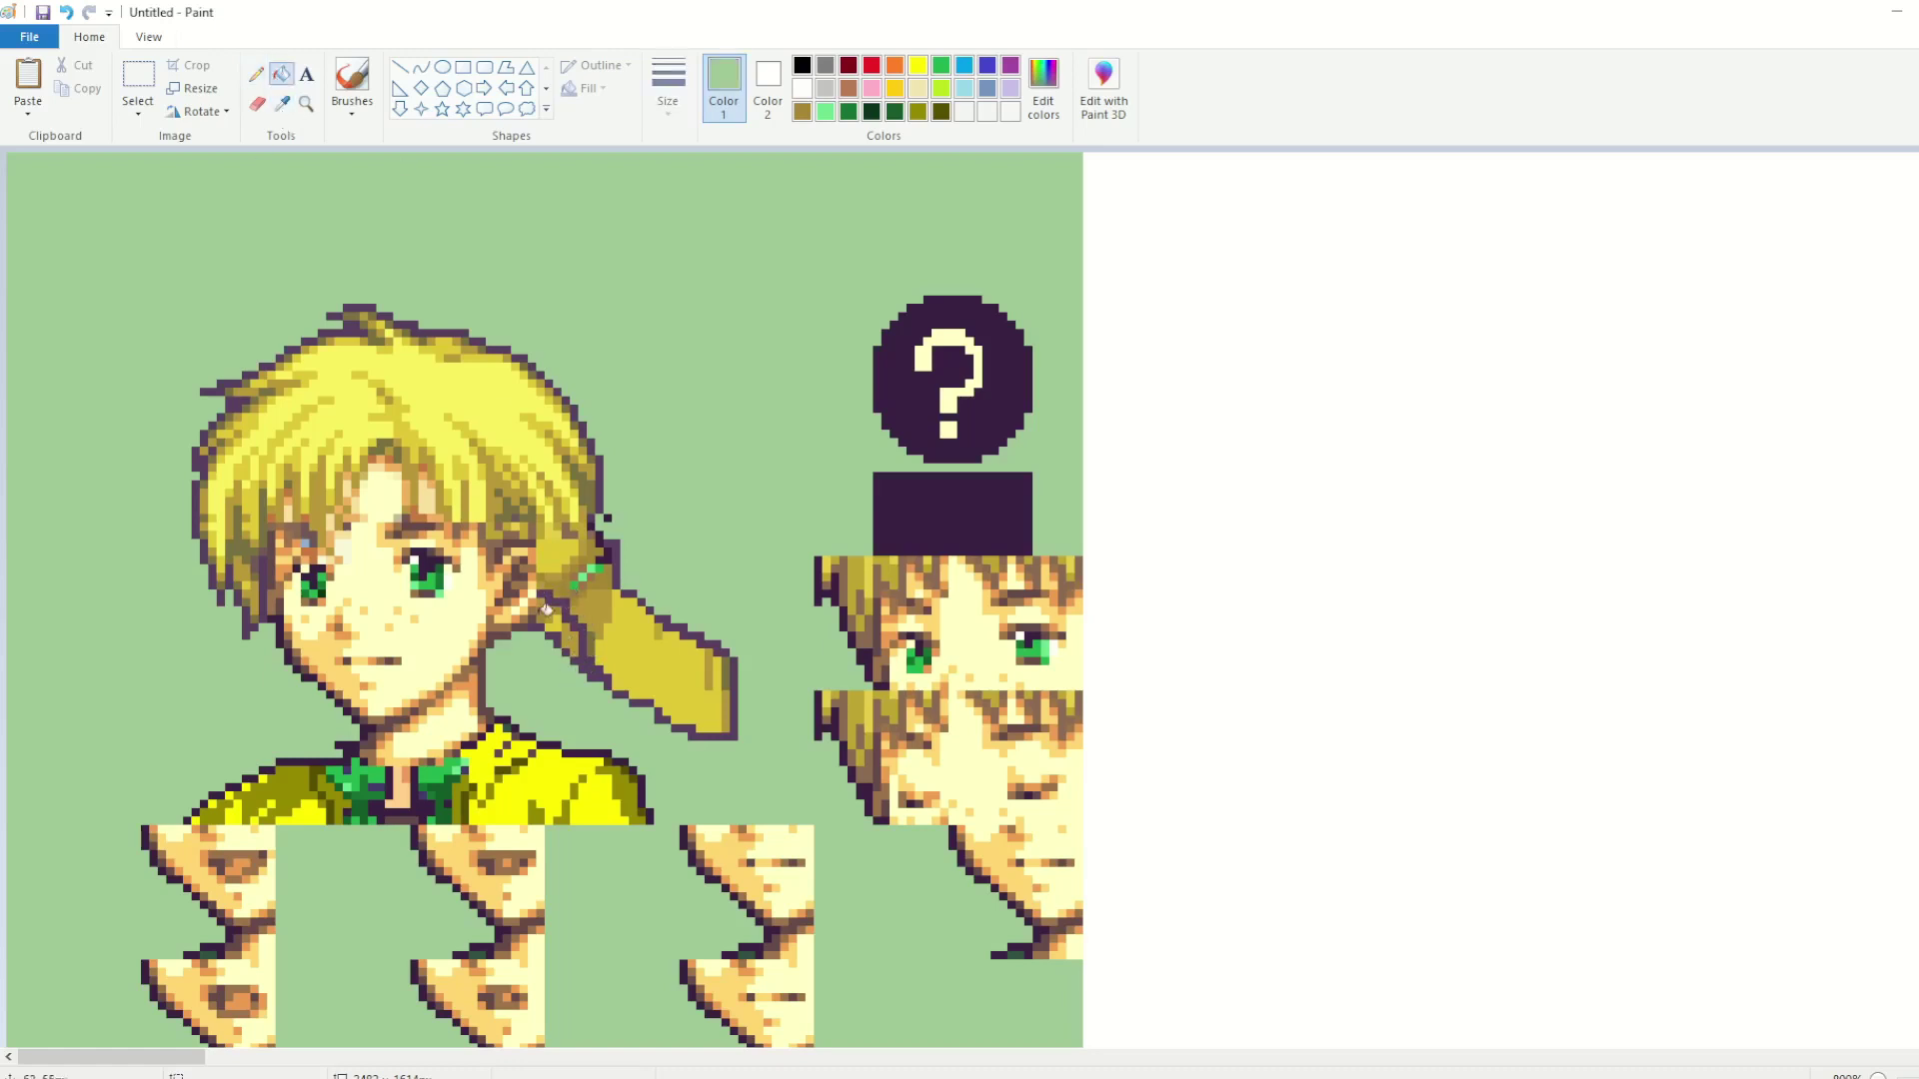
click(547, 609)
click(577, 645)
click(559, 636)
click(66, 12)
click(565, 652)
Step: Clean up stray pixels between the ear and the ponytail with background green and resample the outline purple
click(256, 74)
click(542, 621)
click(66, 12)
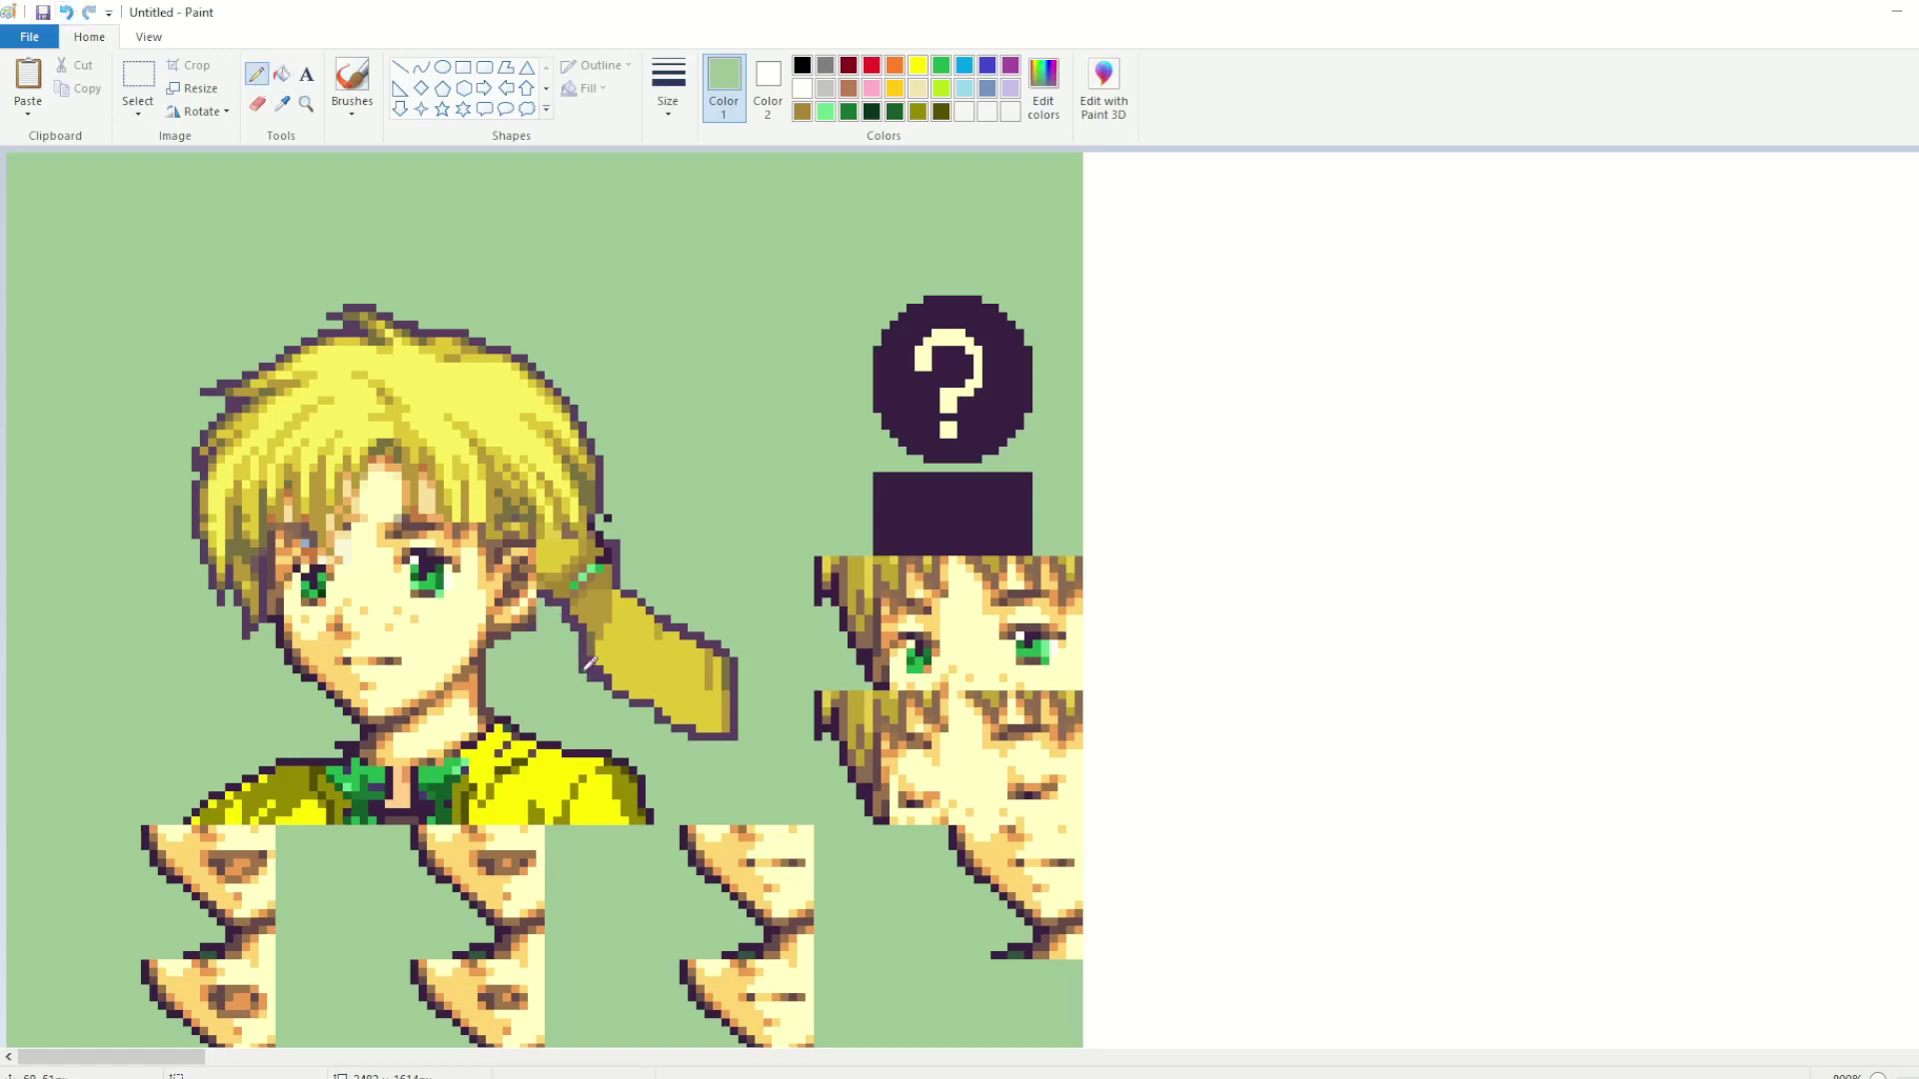
click(282, 103)
click(556, 601)
Step: Try to paste a copy of the side hair over the hair in the upper eye frame
click(138, 78)
drag(195, 505, 283, 637)
key(ctrl+c)
key(ctrl+v)
drag(85, 217, 812, 623)
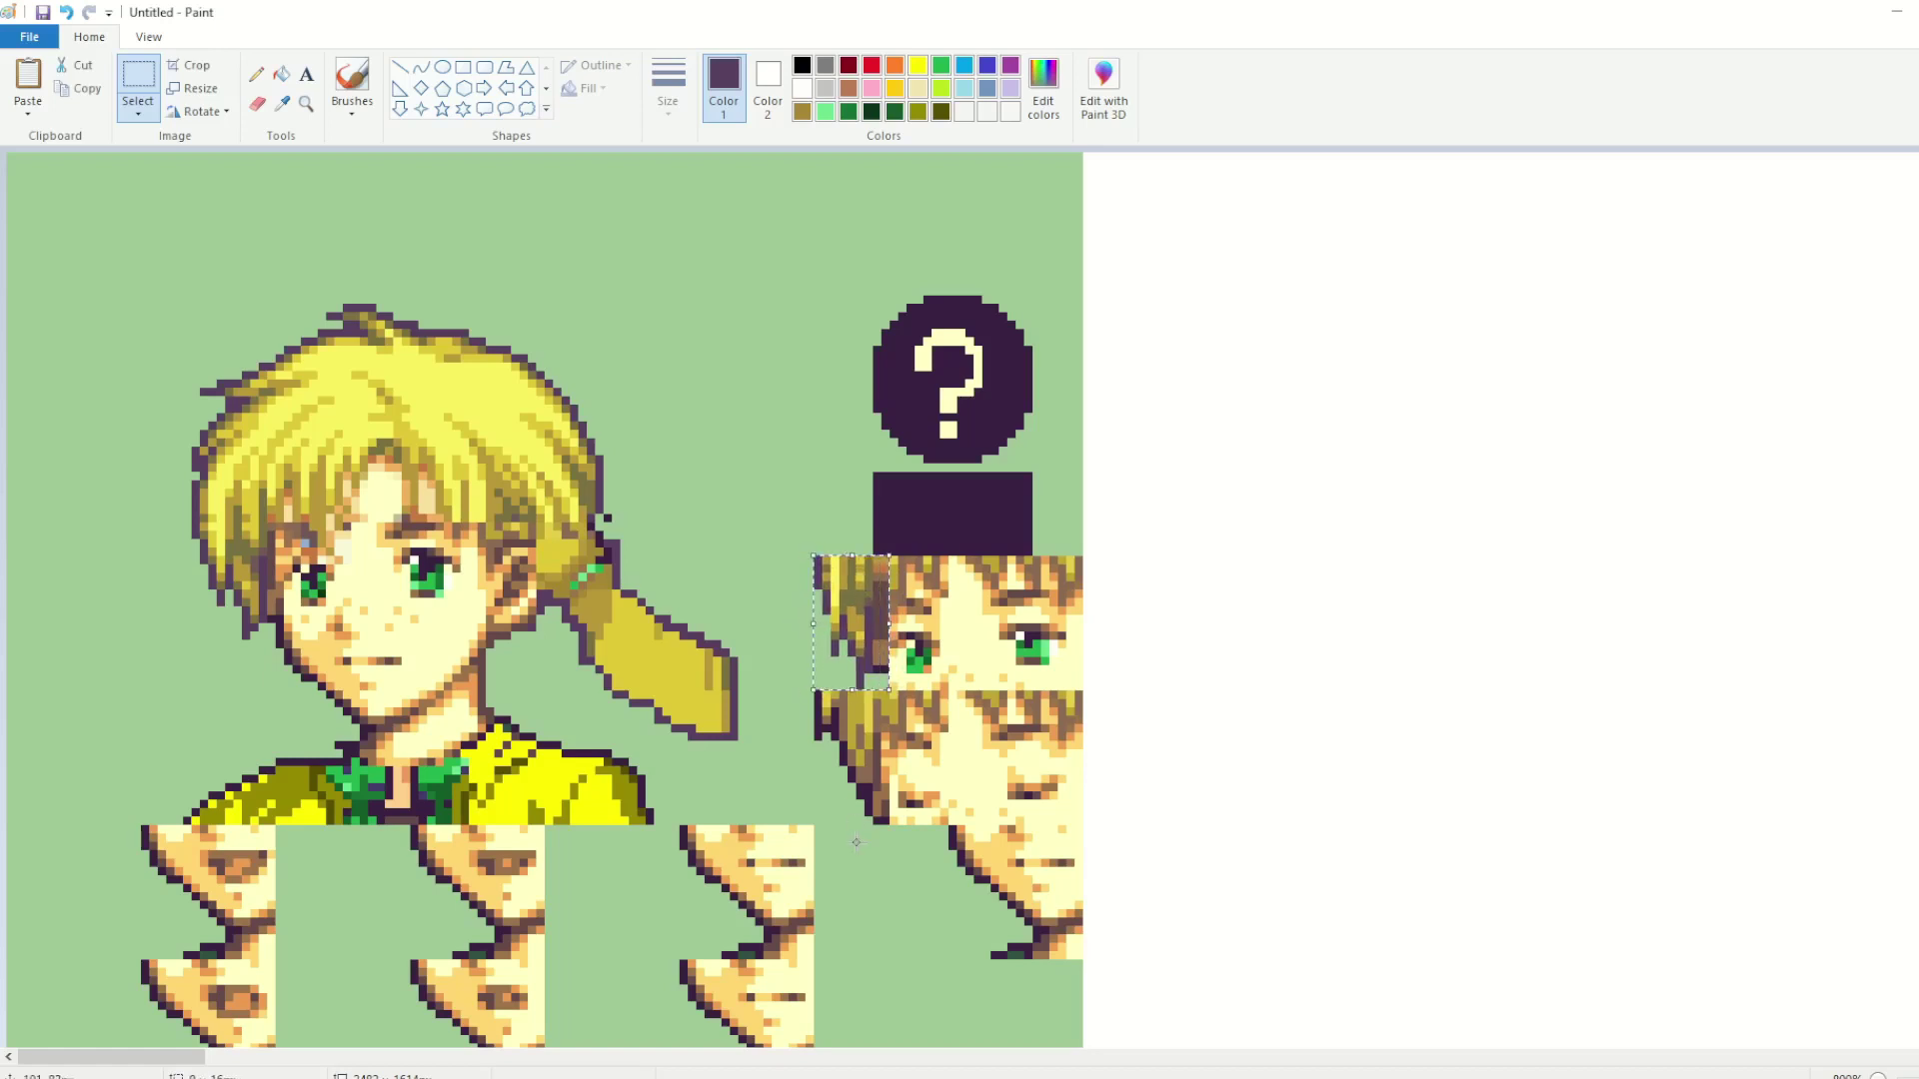
click(732, 754)
key(ctrl+z)
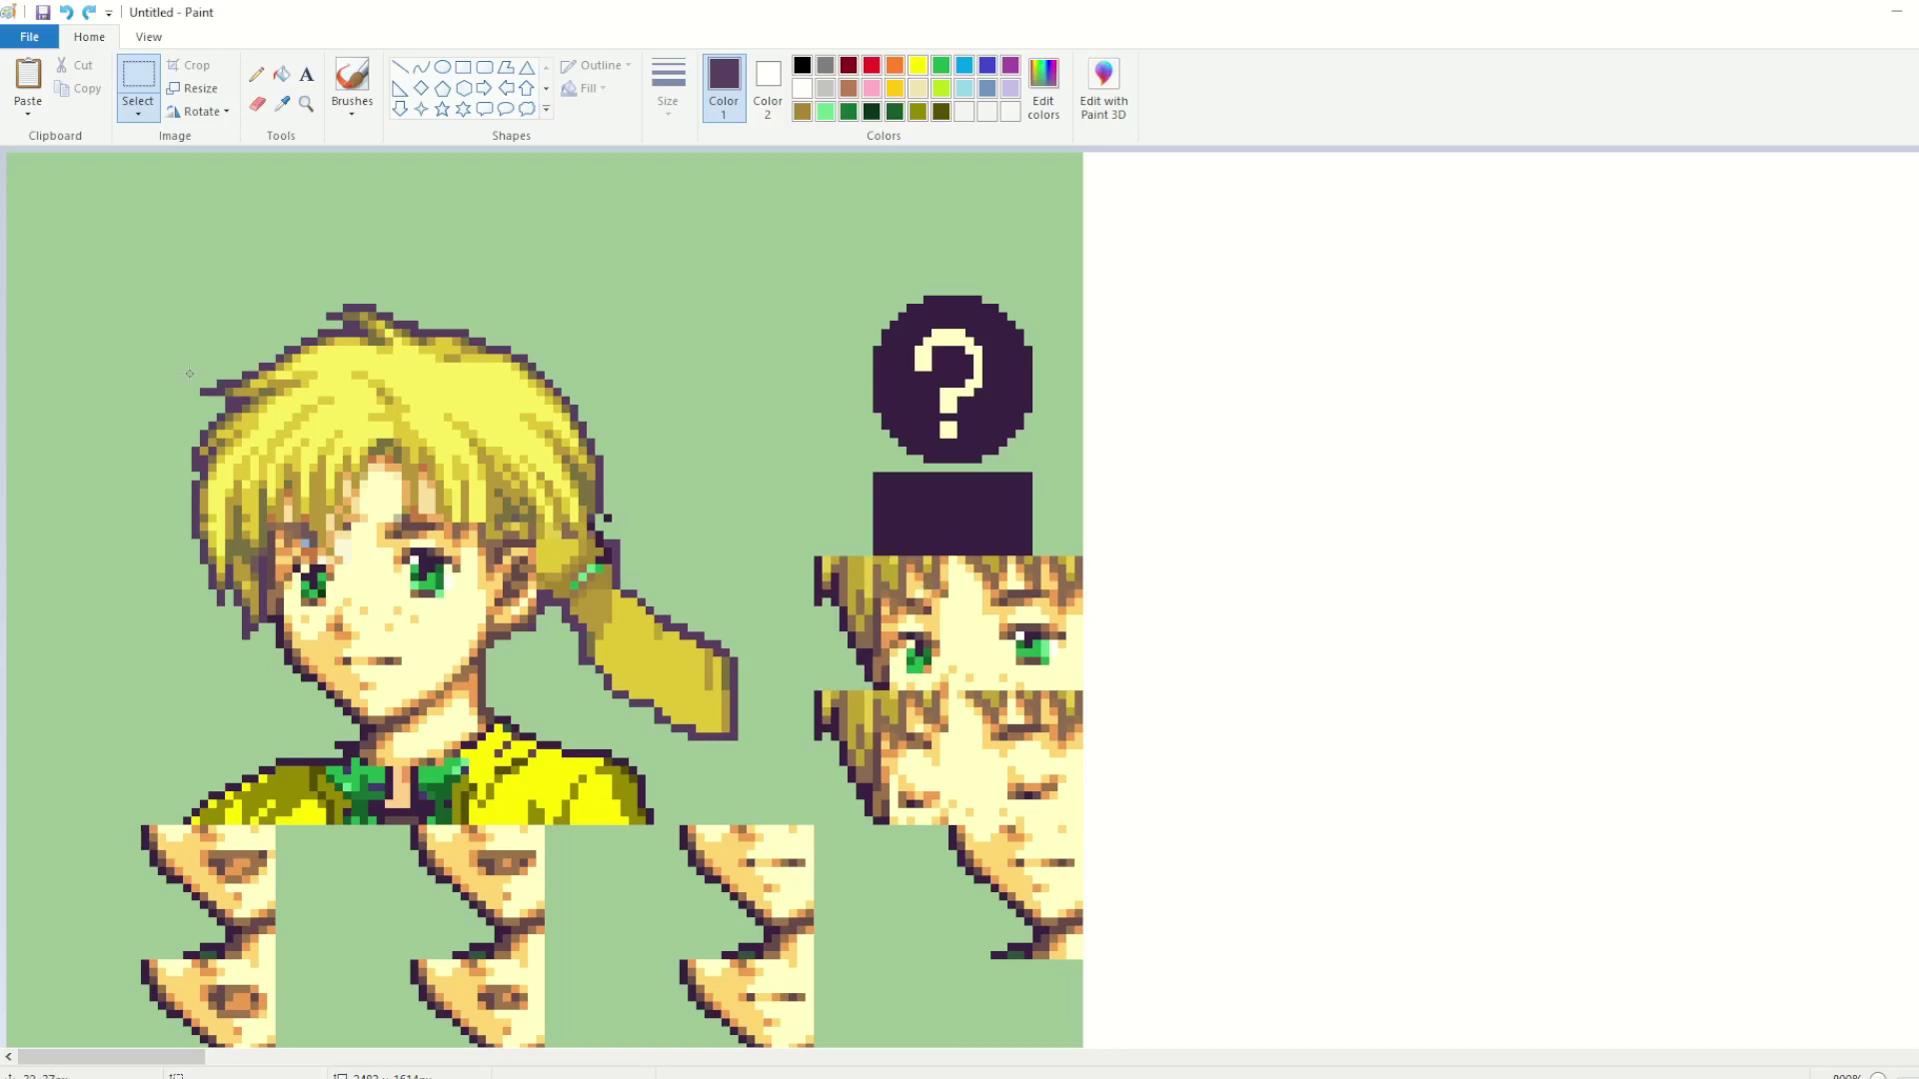
drag(86, 232, 731, 822)
key(ctrl+c)
key(ctrl+v)
drag(220, 386, 441, 395)
drag(229, 160, 619, 558)
drag(767, 648, 897, 378)
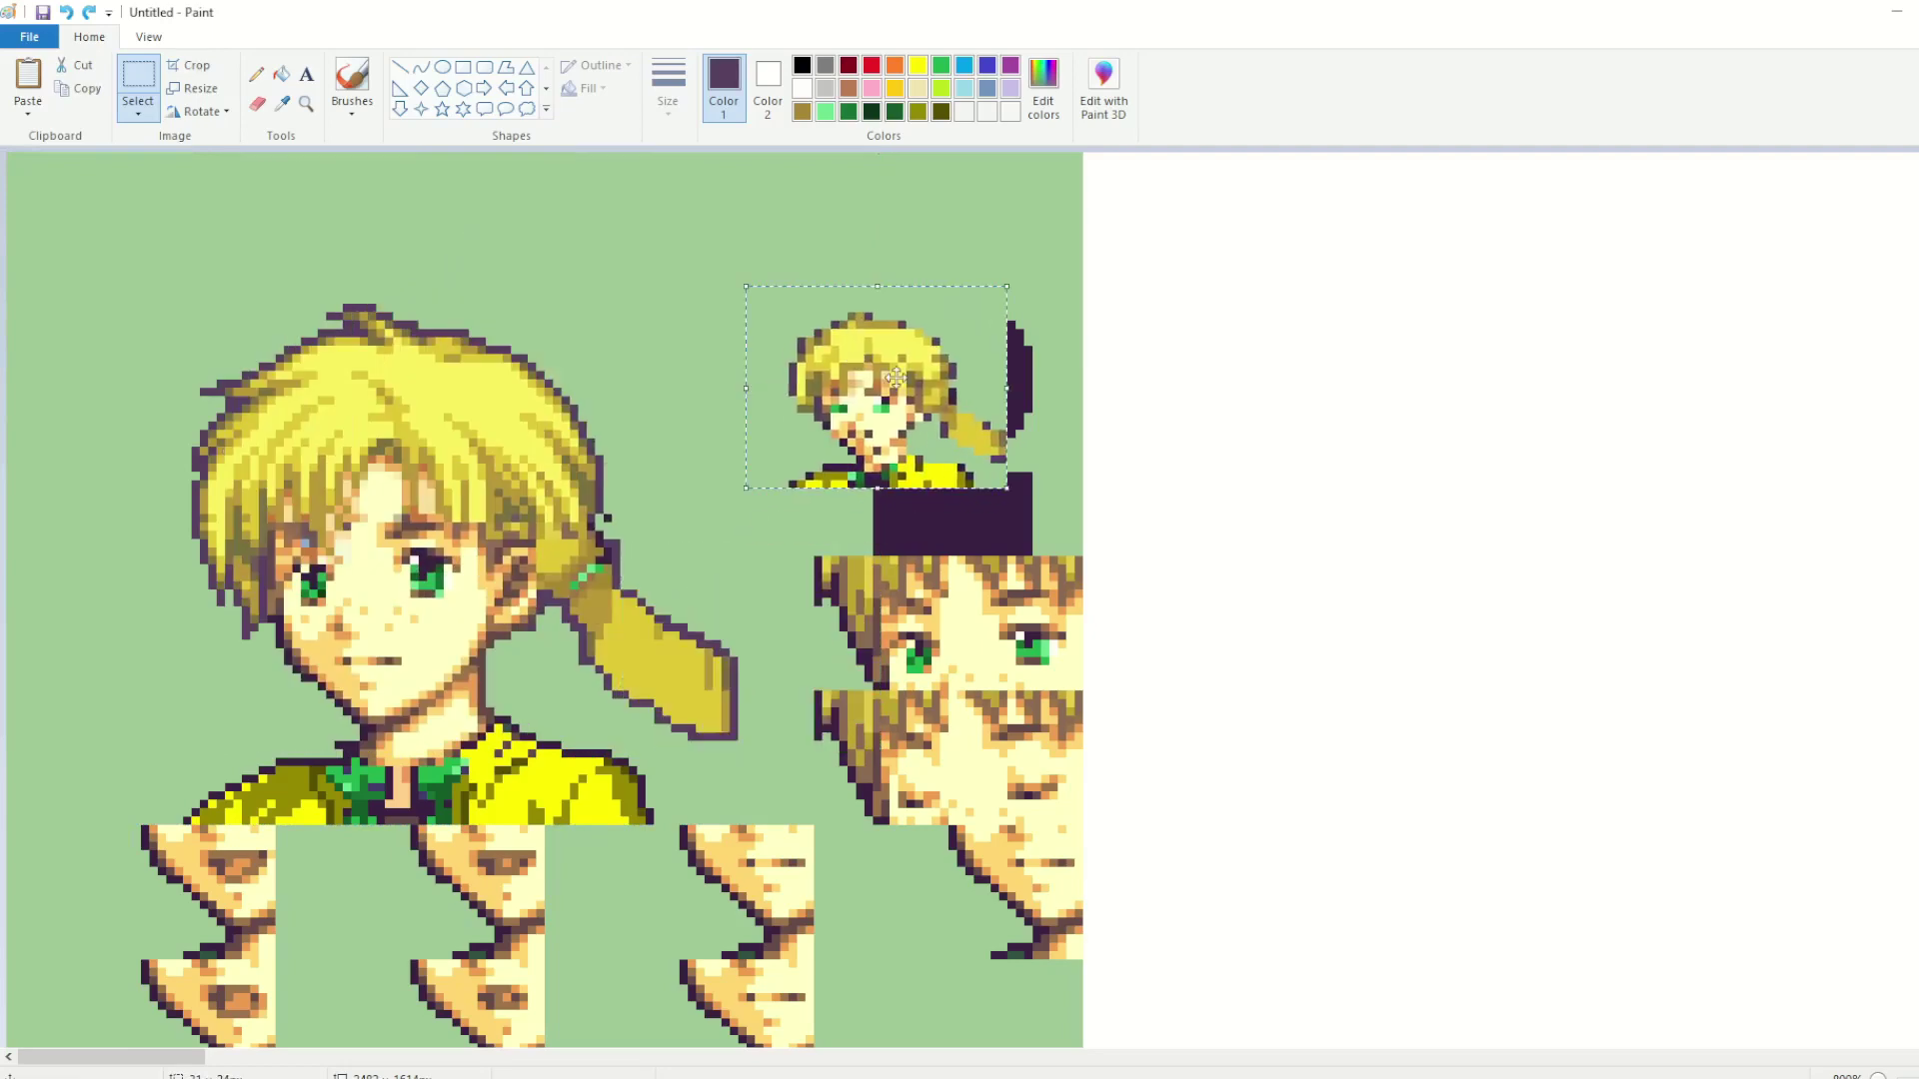
key(ctrl+z)
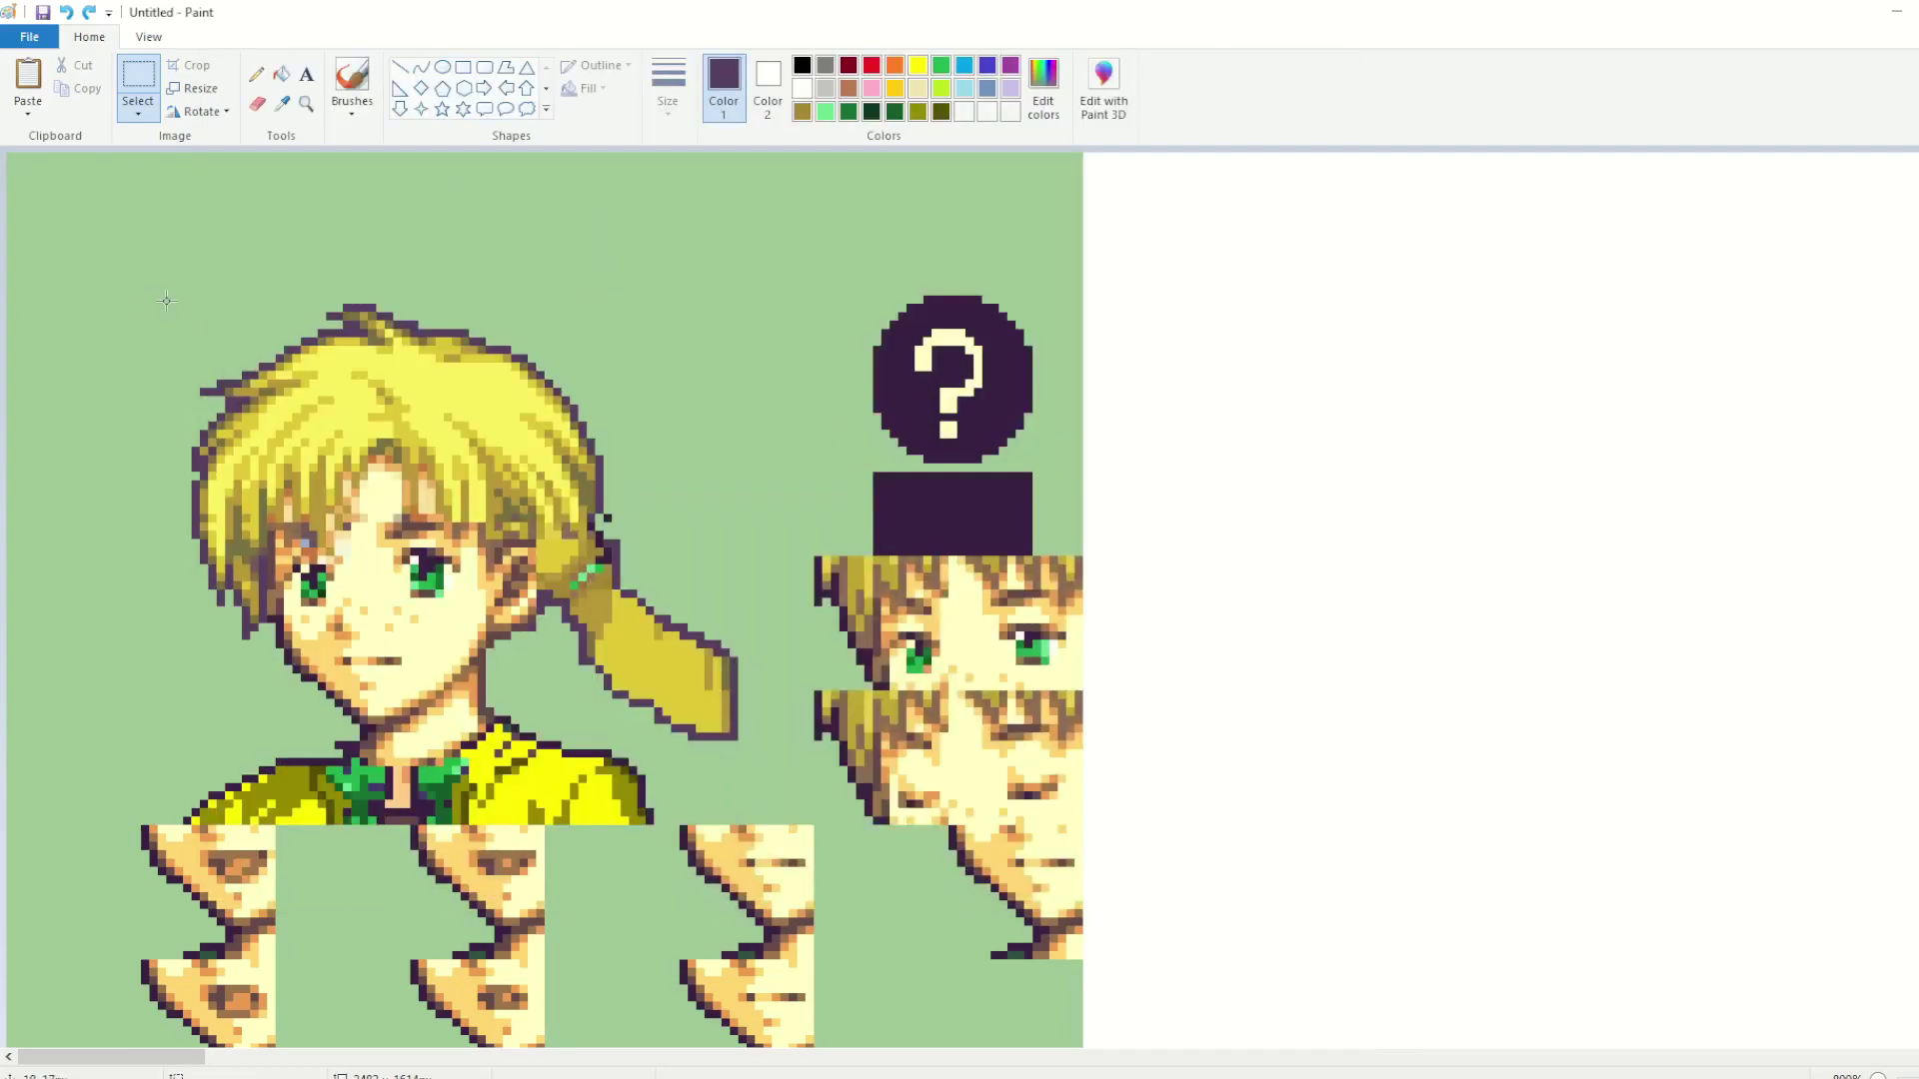
Step: Copy the boy's whole portrait down to the tunic's lower edge and paste the copy onto the canvas
drag(169, 292, 734, 822)
key(ctrl+c)
key(ctrl+v)
drag(351, 337, 451, 370)
Step: Scale the pasted portrait to 50% and place it over the question mark and dark block as the mini portrait
key(ctrl+w)
click(262, 200)
key(BackSpace)
key(BackSpace)
key(BackSpace)
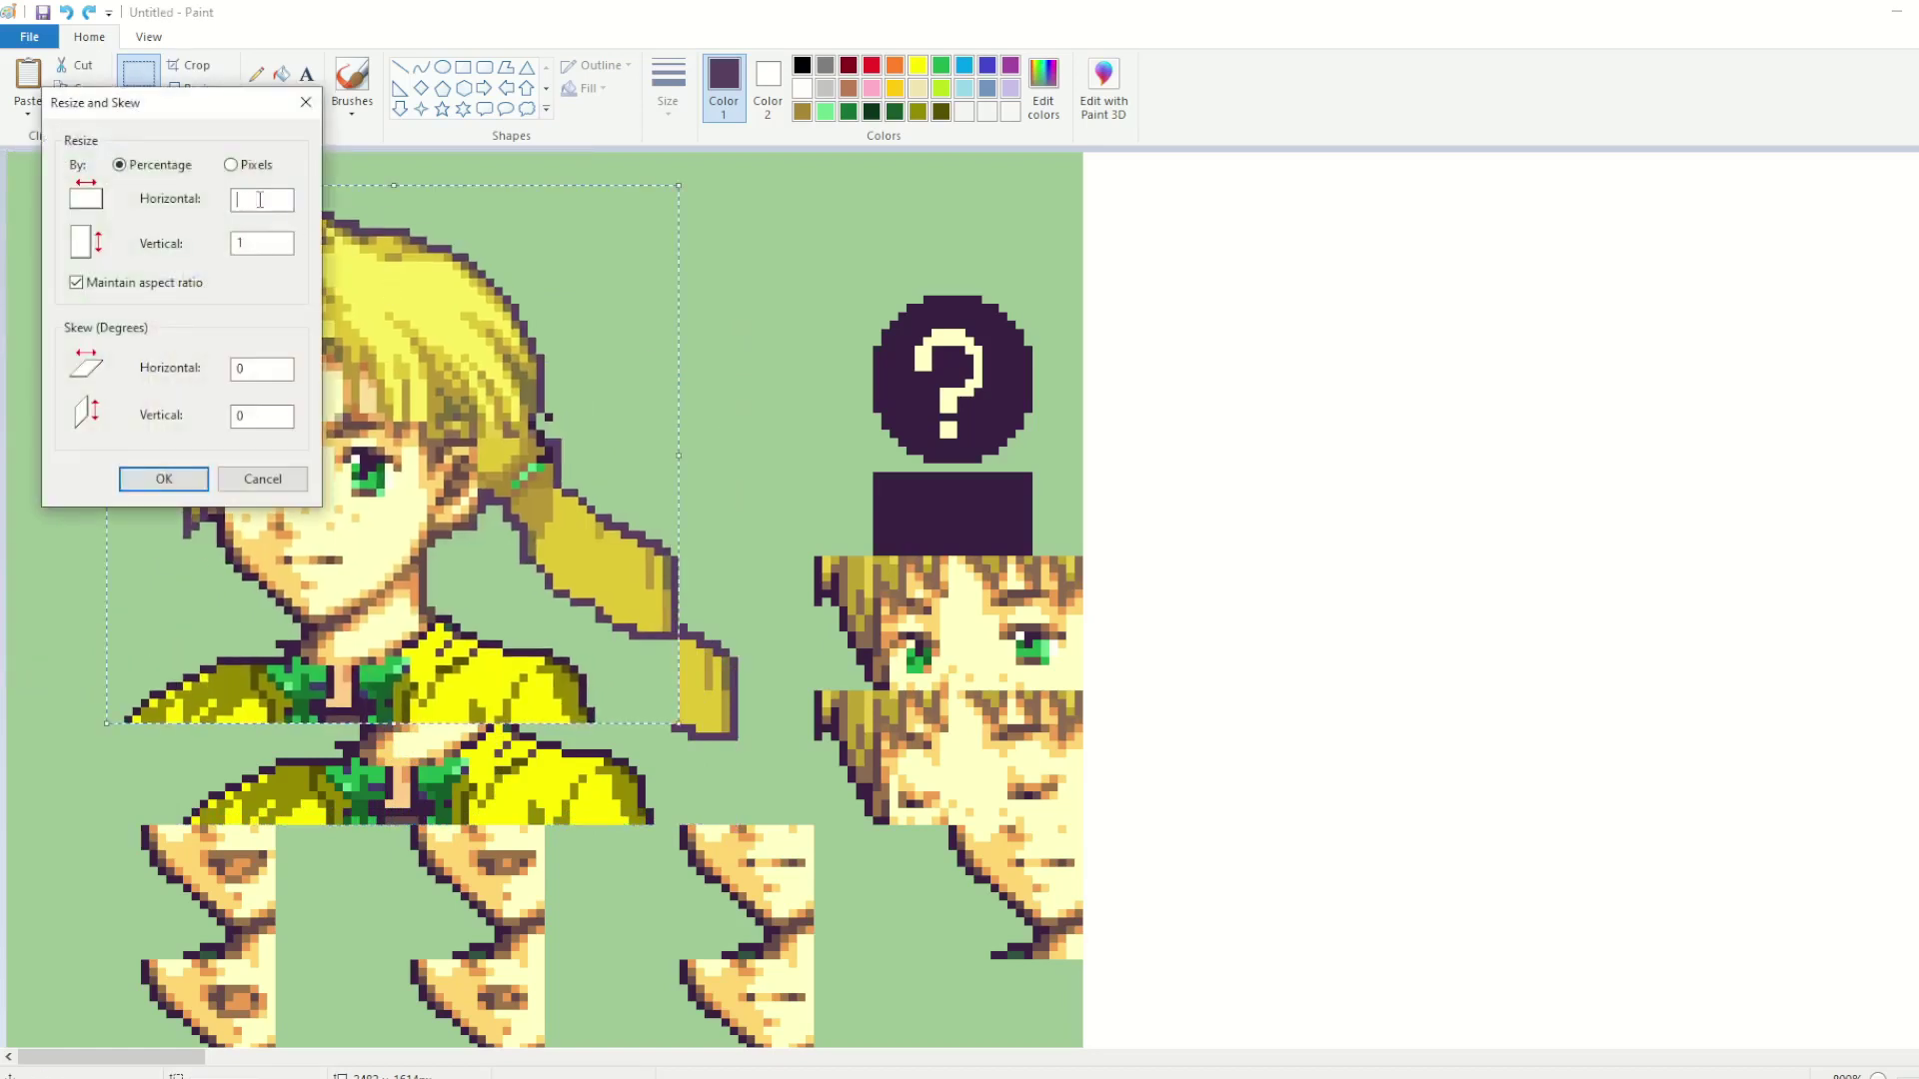
text(50)
key(Return)
drag(194, 356, 884, 457)
click(1259, 570)
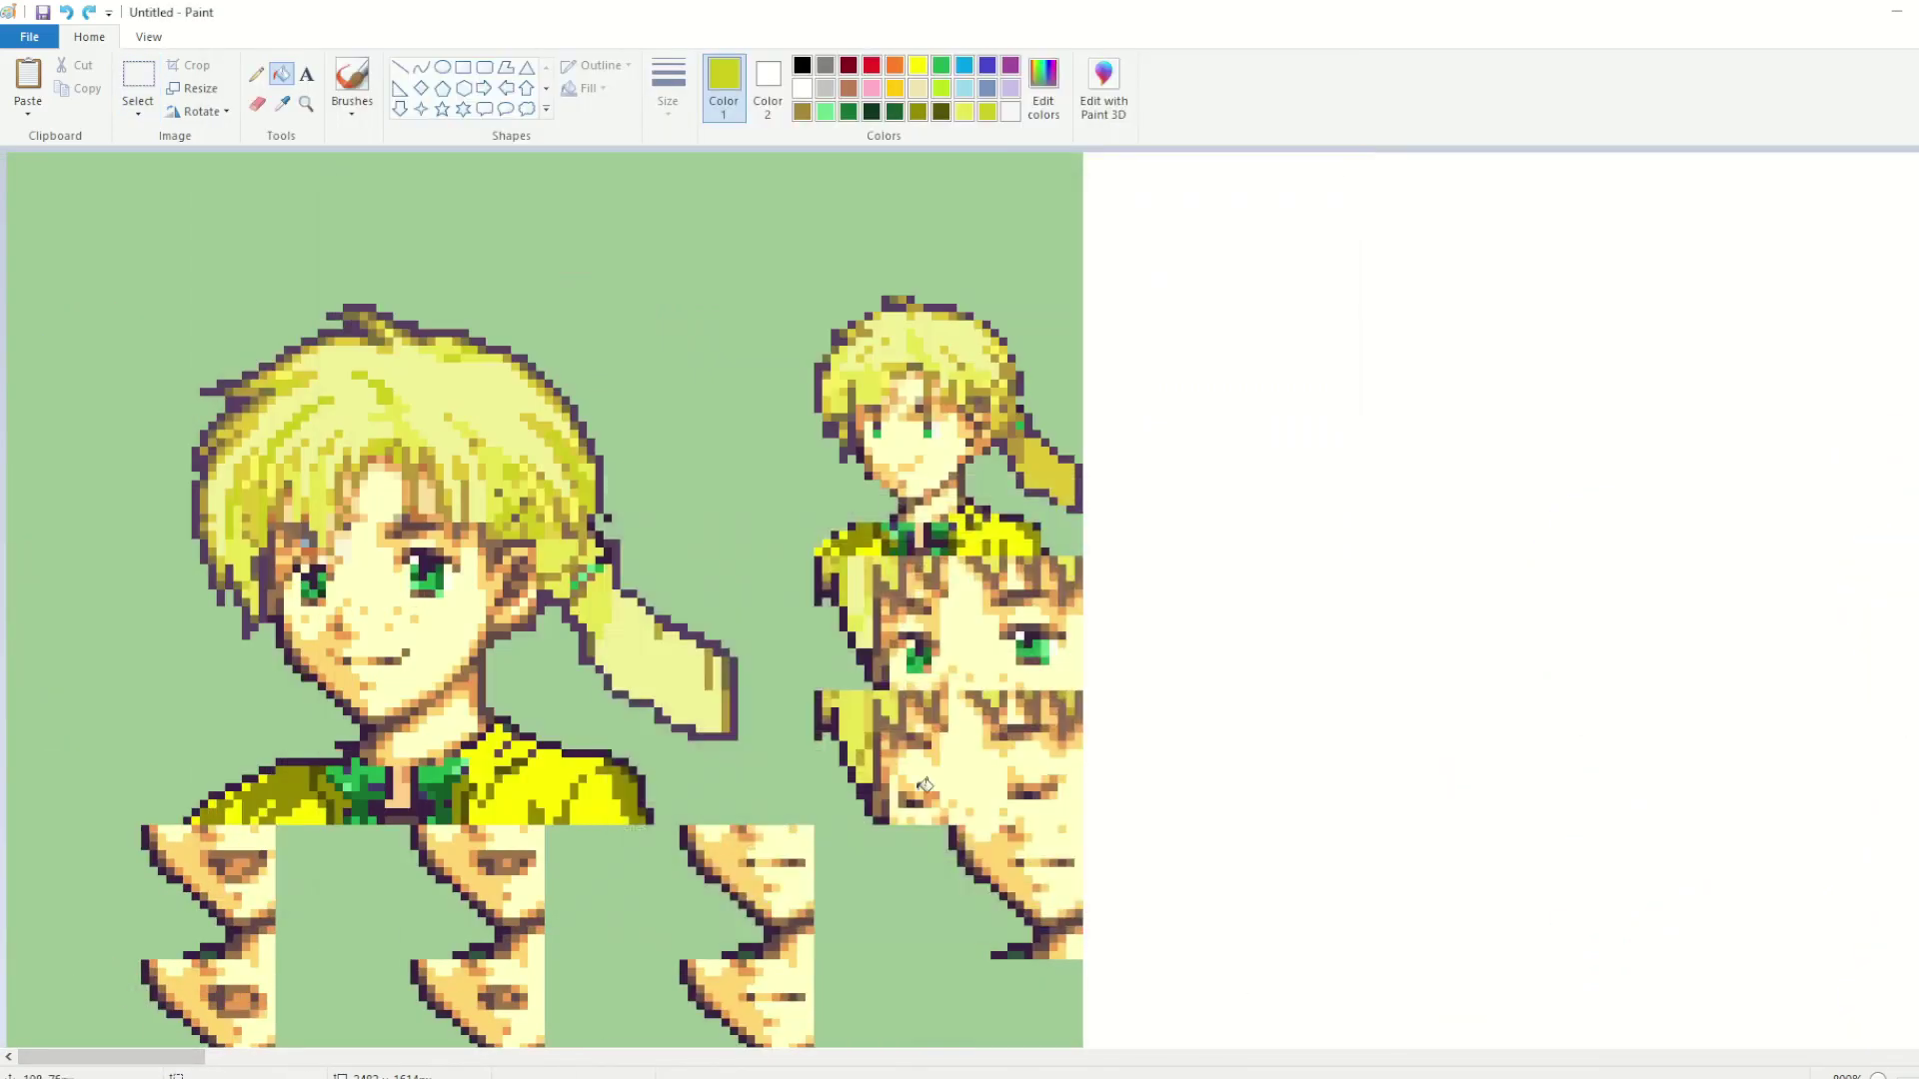
Step: Sample the background green beside the portrait and the green of the collar, and check the mouth frames below
click(282, 104)
click(237, 703)
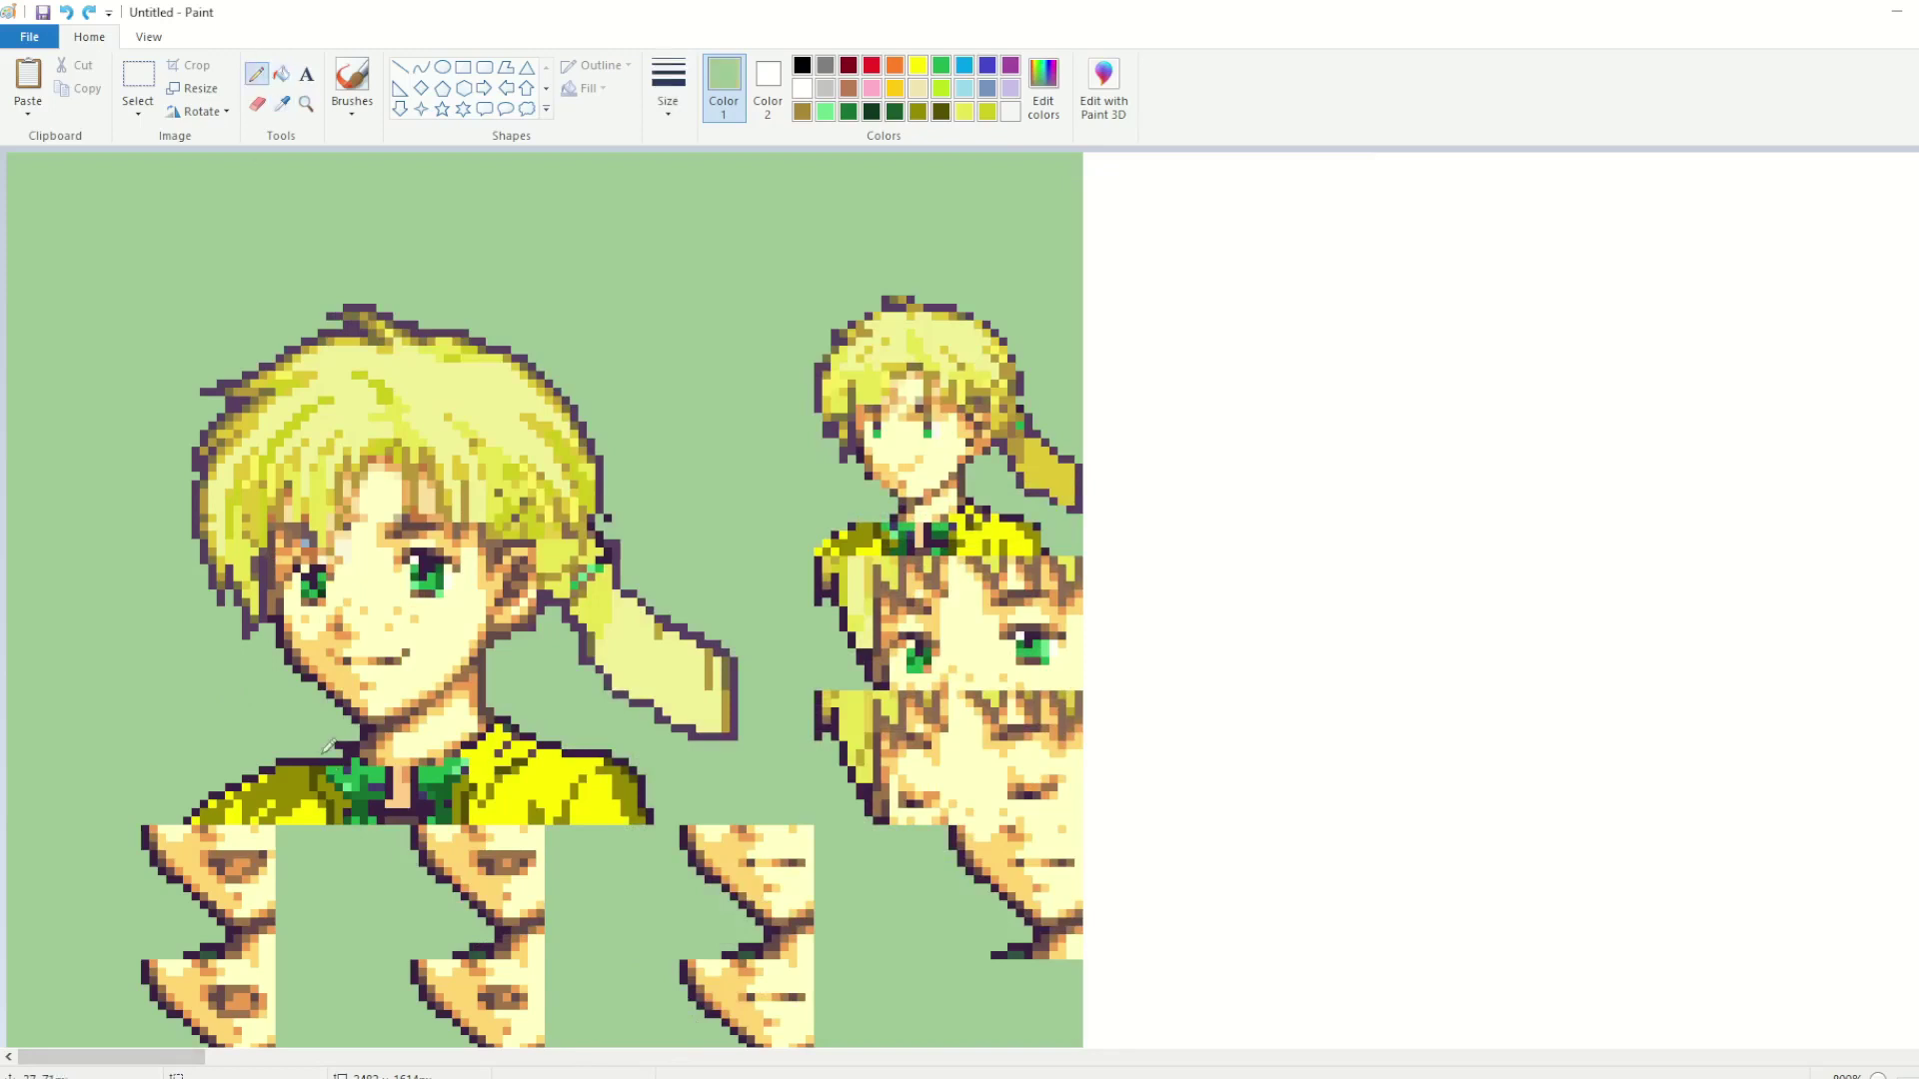
click(282, 103)
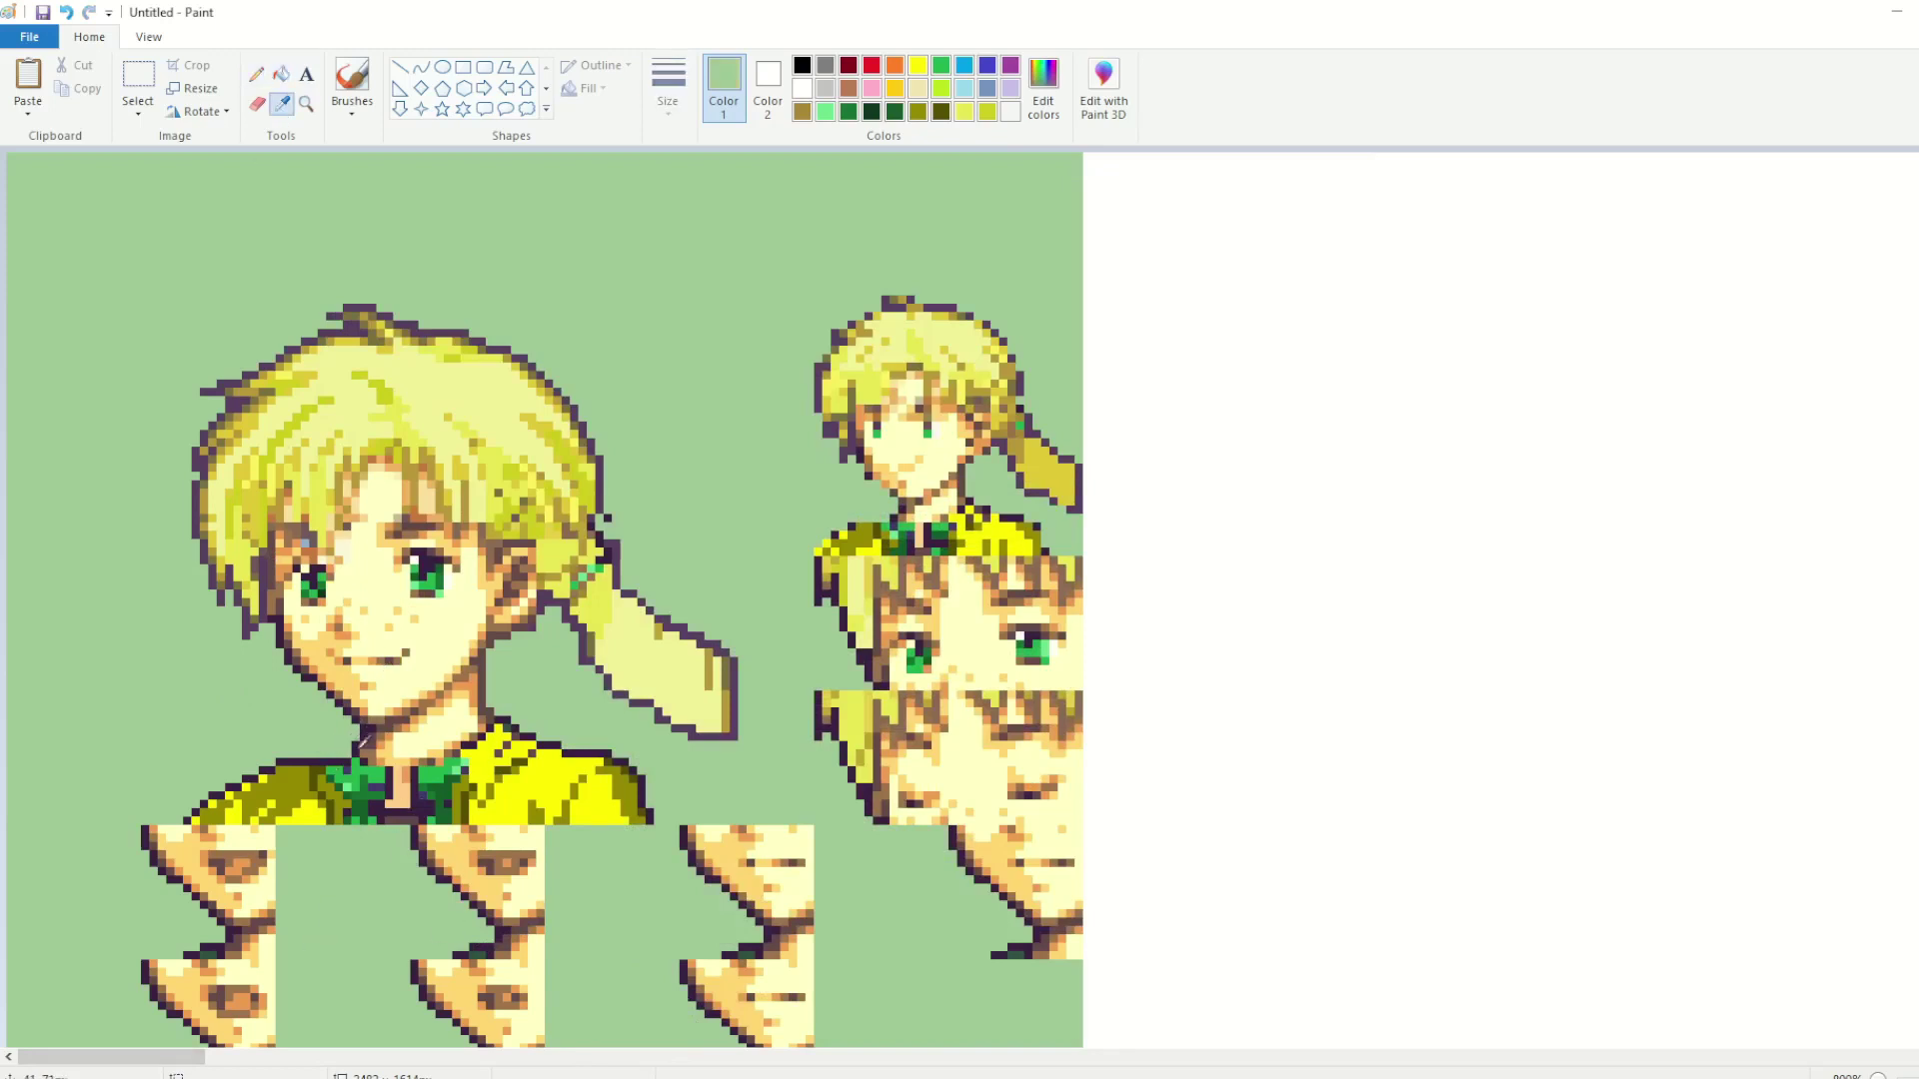
click(366, 757)
scroll(754, 899, down, 2)
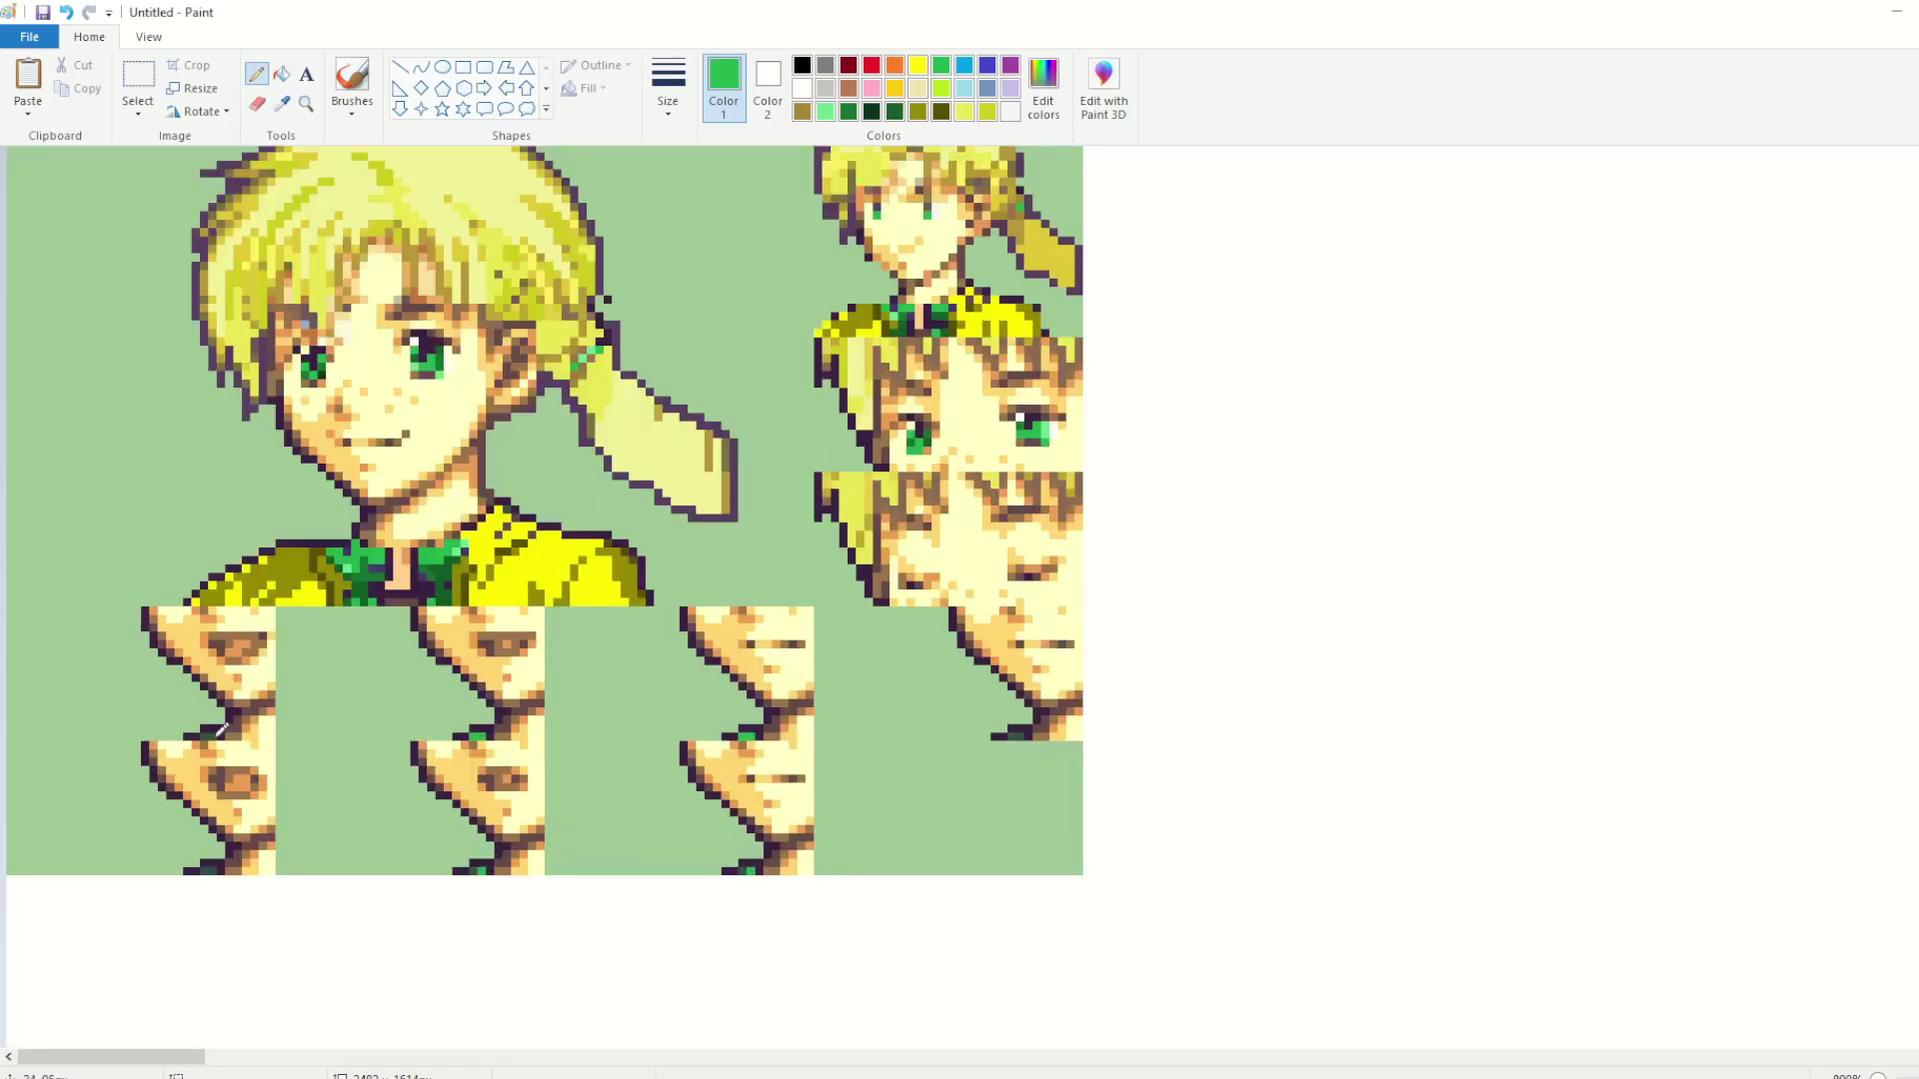
scroll(140, 777, up, 2)
Step: Shrink the canvas to roughly the size of the finished portrait sheet, cutting off the reference portraits beside it
click(42, 12)
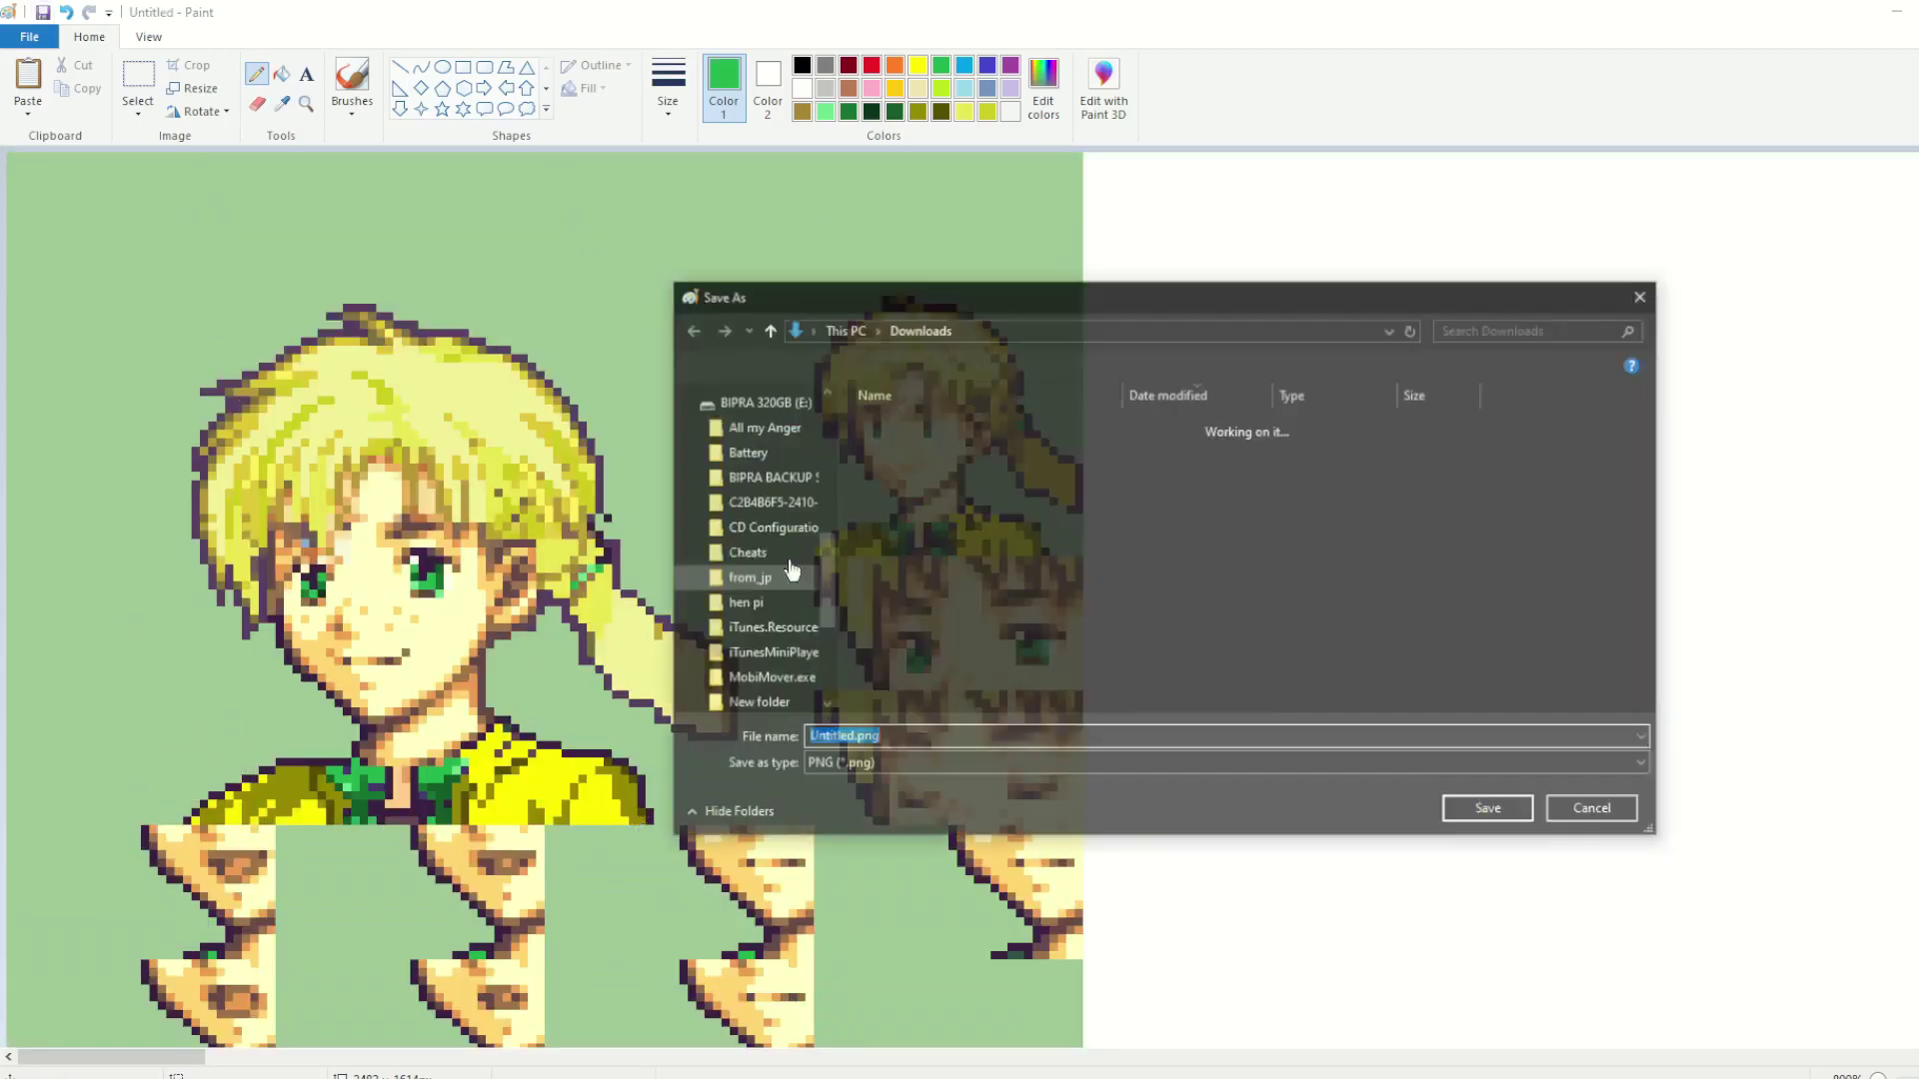
key(Escape)
scroll(629, 1025, down, 6)
scroll(784, 570, down, 3)
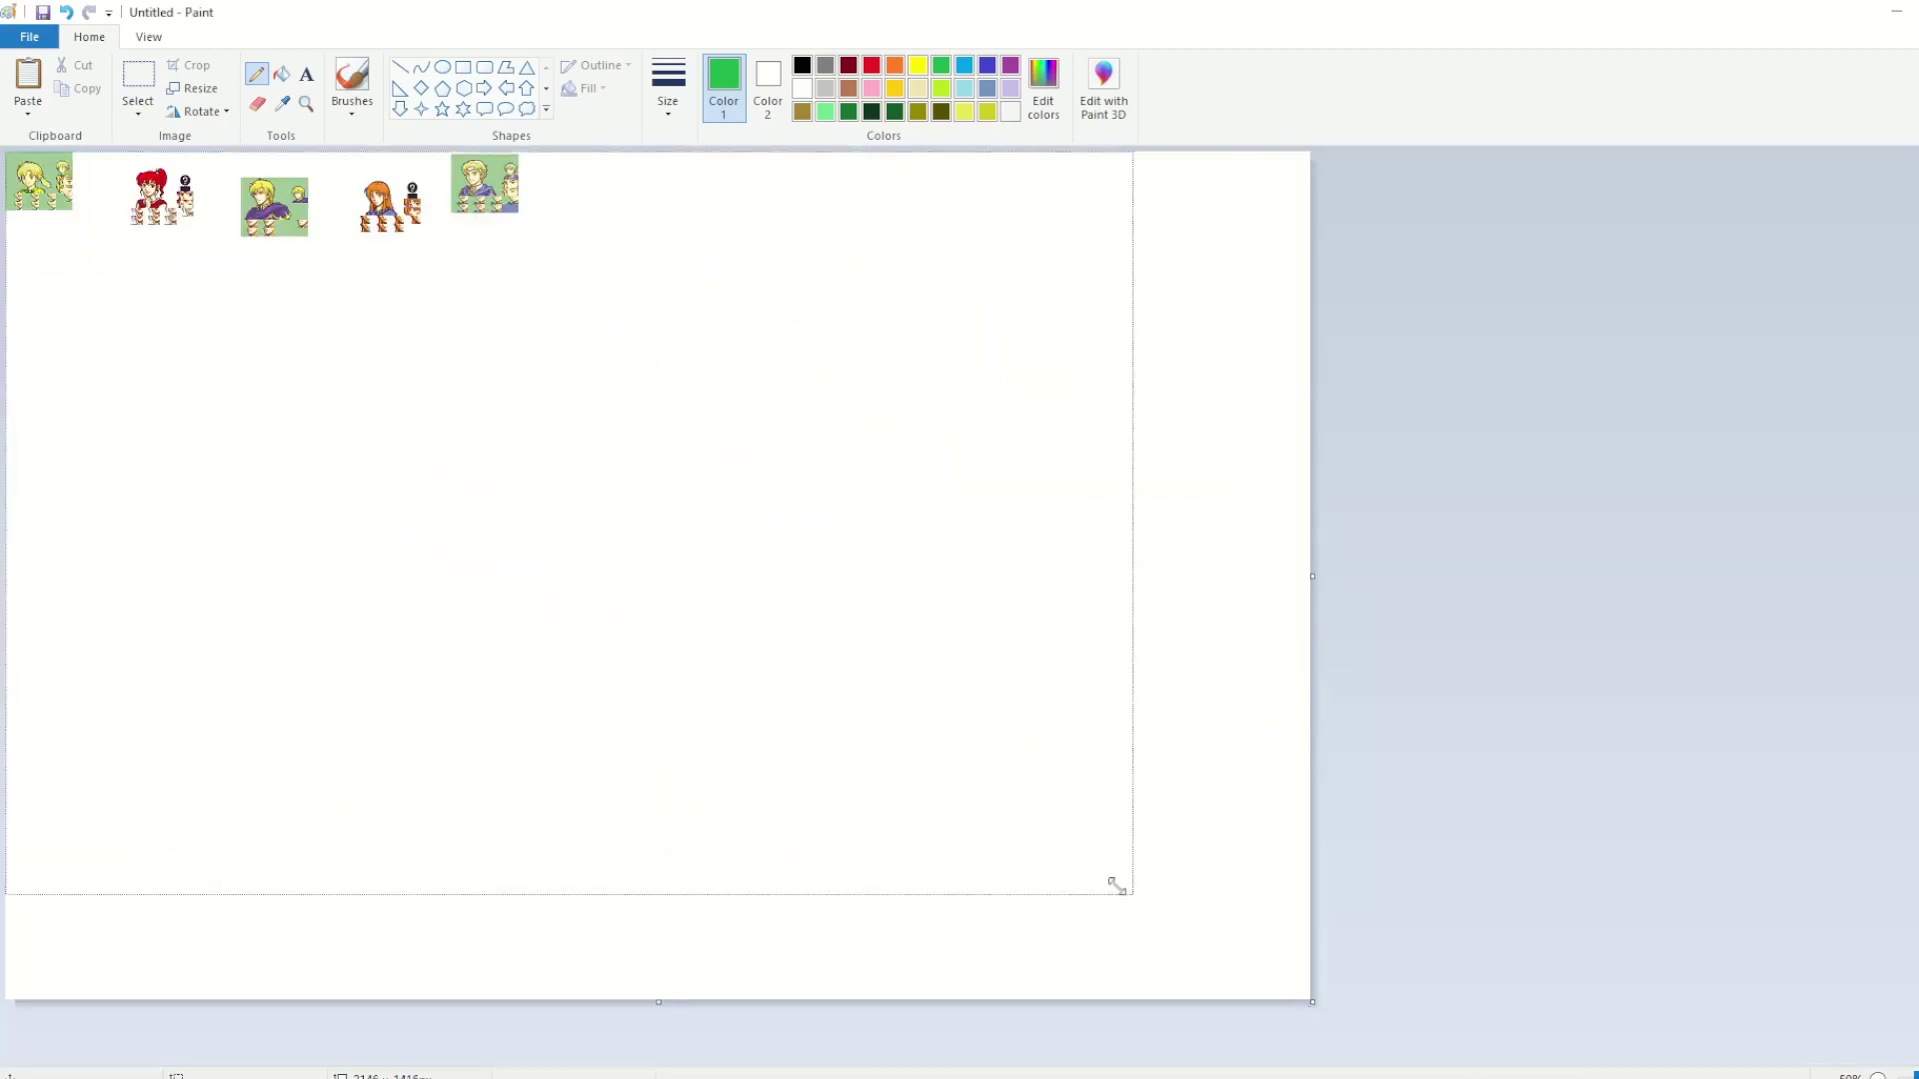
drag(1113, 886, 73, 277)
scroll(73, 278, up, 5)
scroll(413, 605, down, 4)
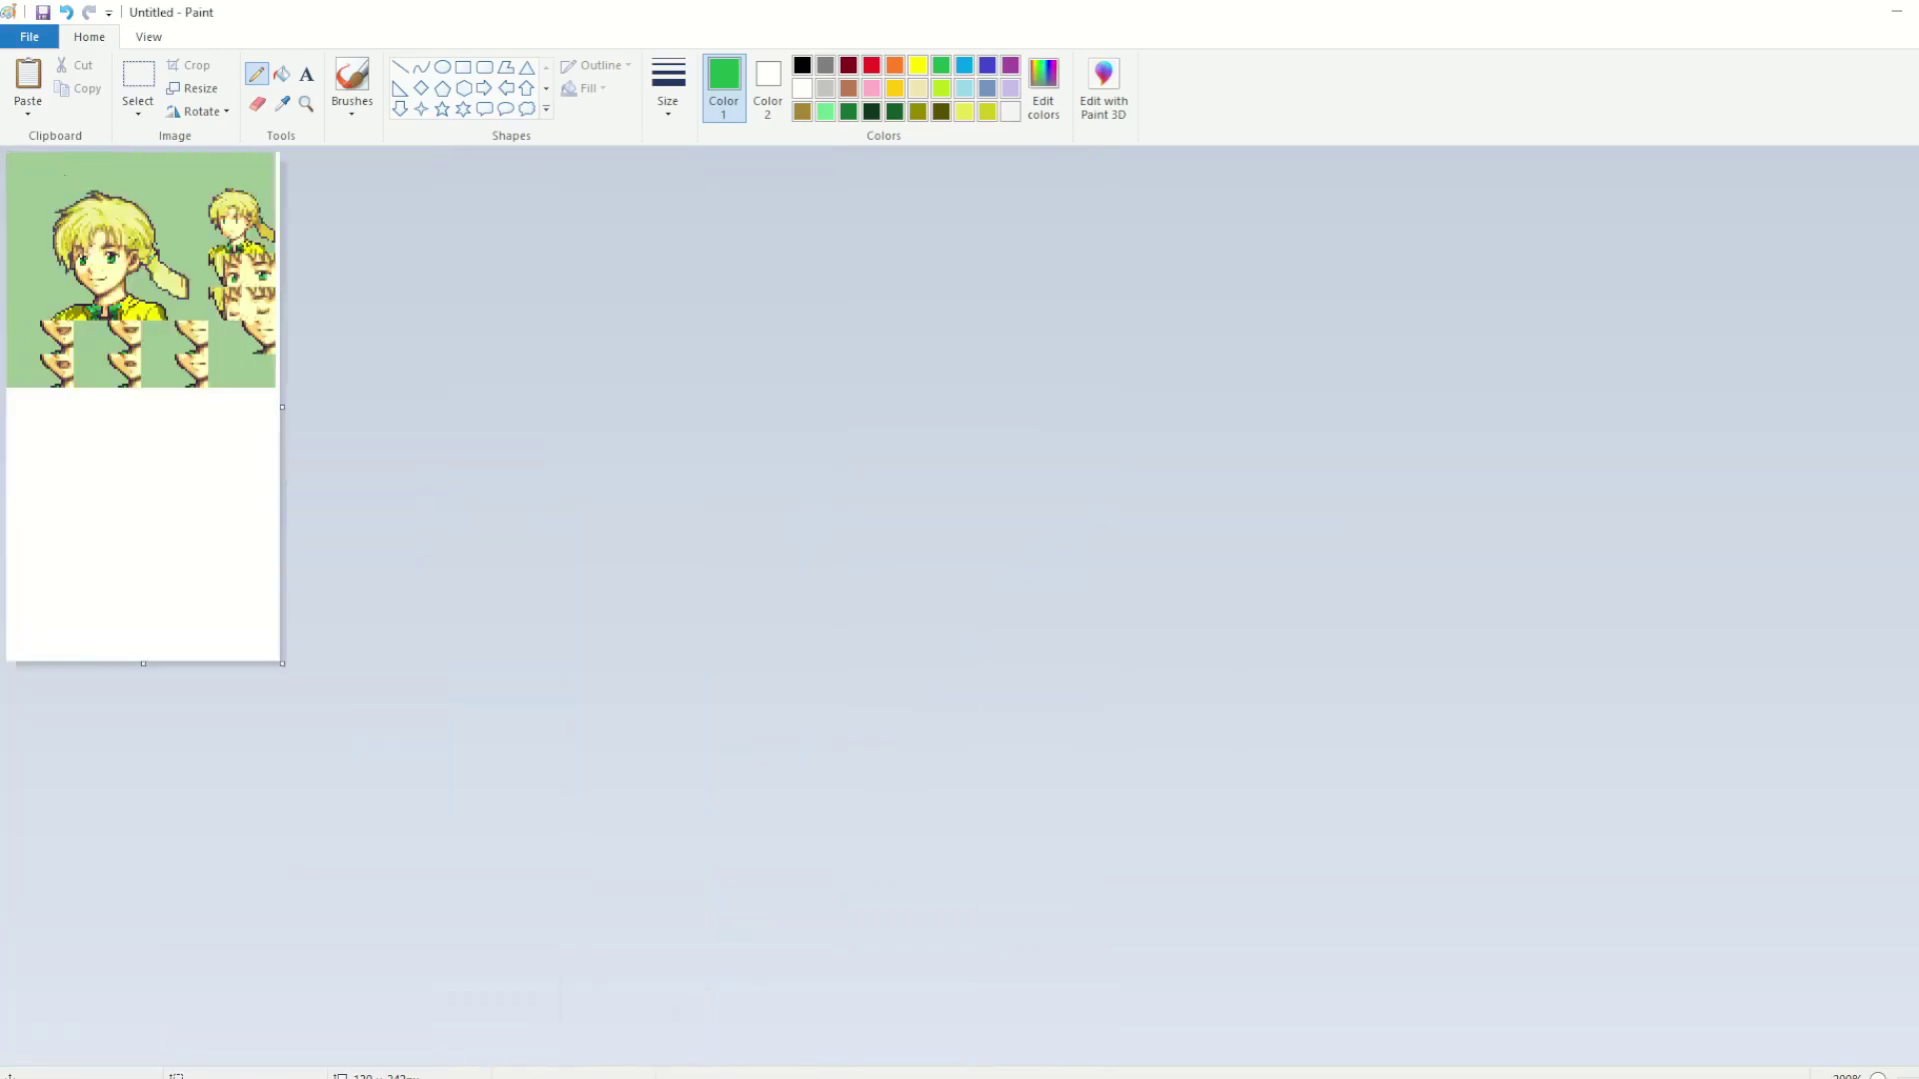
Step: Trim the remaining white area so the canvas ends exactly at the edges of the green portrait sheet
scroll(413, 606, up, 1)
drag(420, 919, 416, 552)
scroll(1332, 839, up, 3)
scroll(483, 605, up, 1)
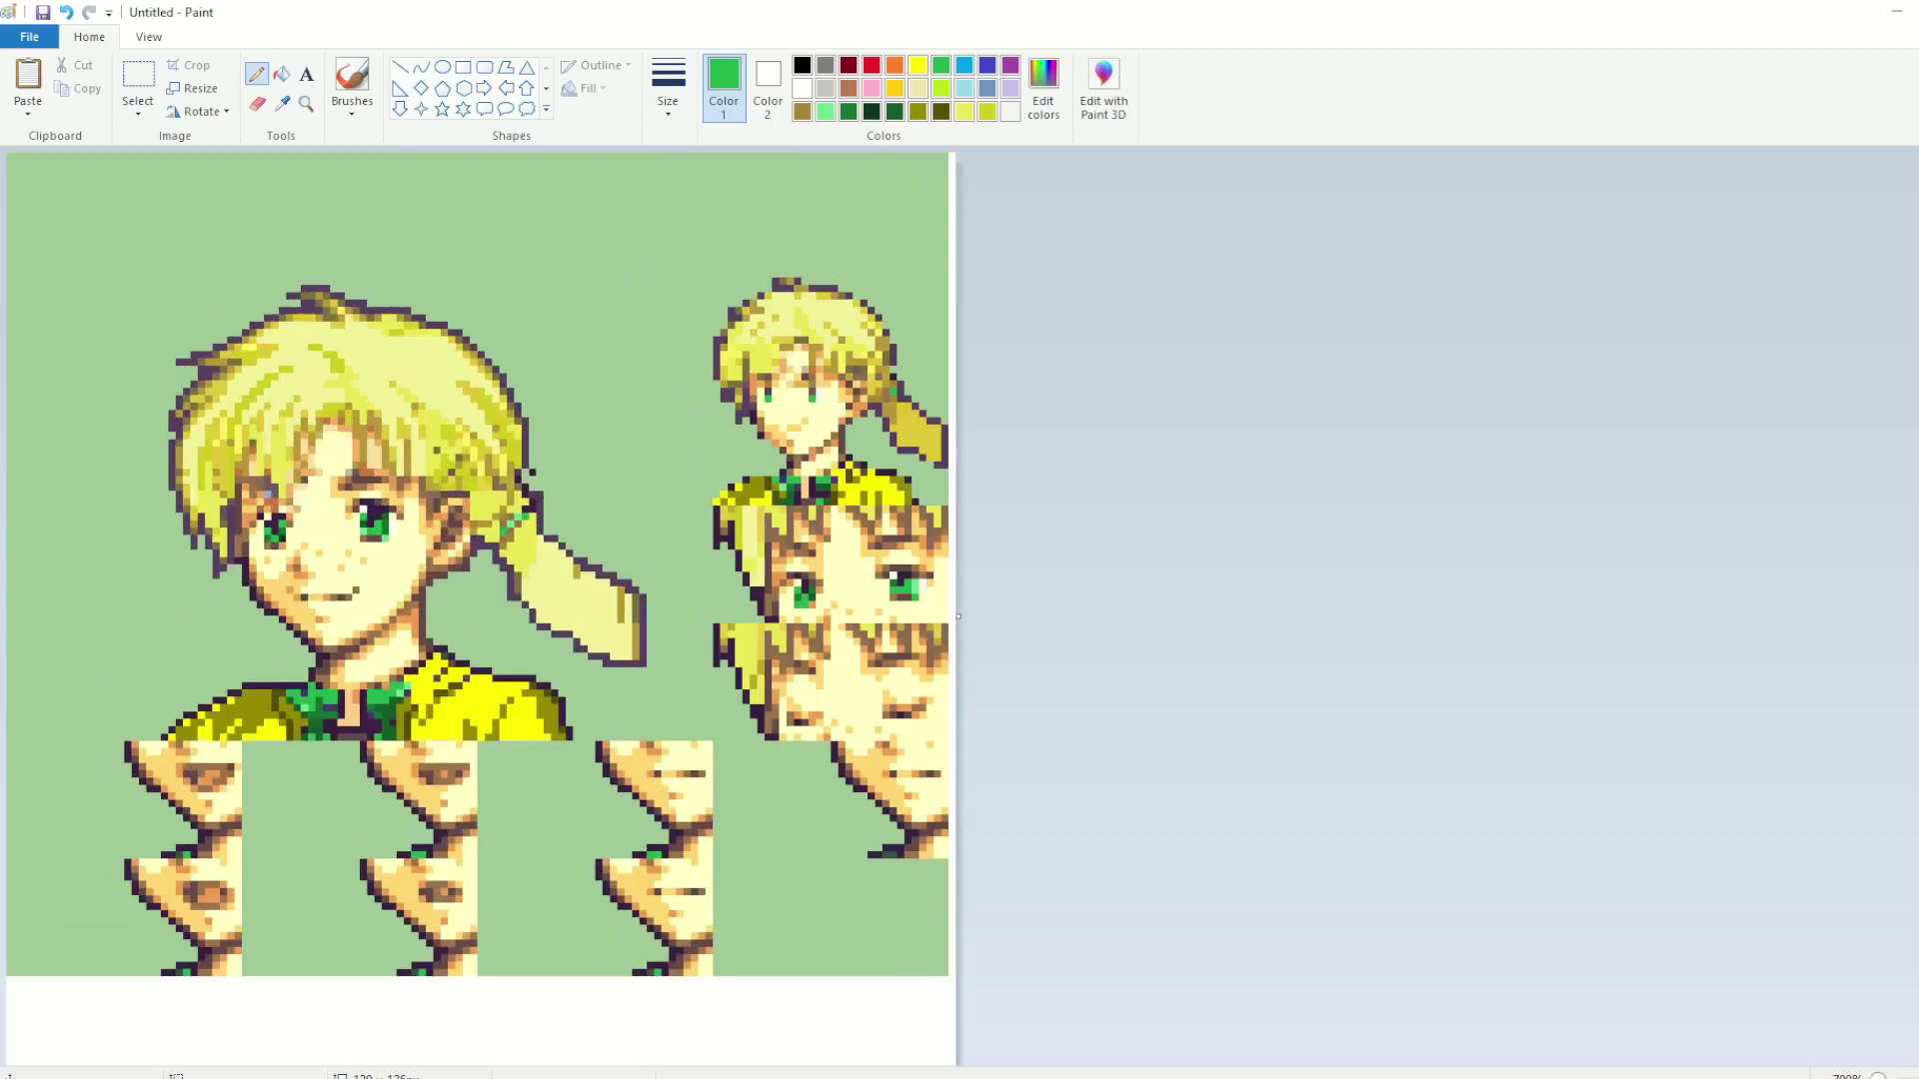
click(1878, 1075)
drag(412, 948, 410, 859)
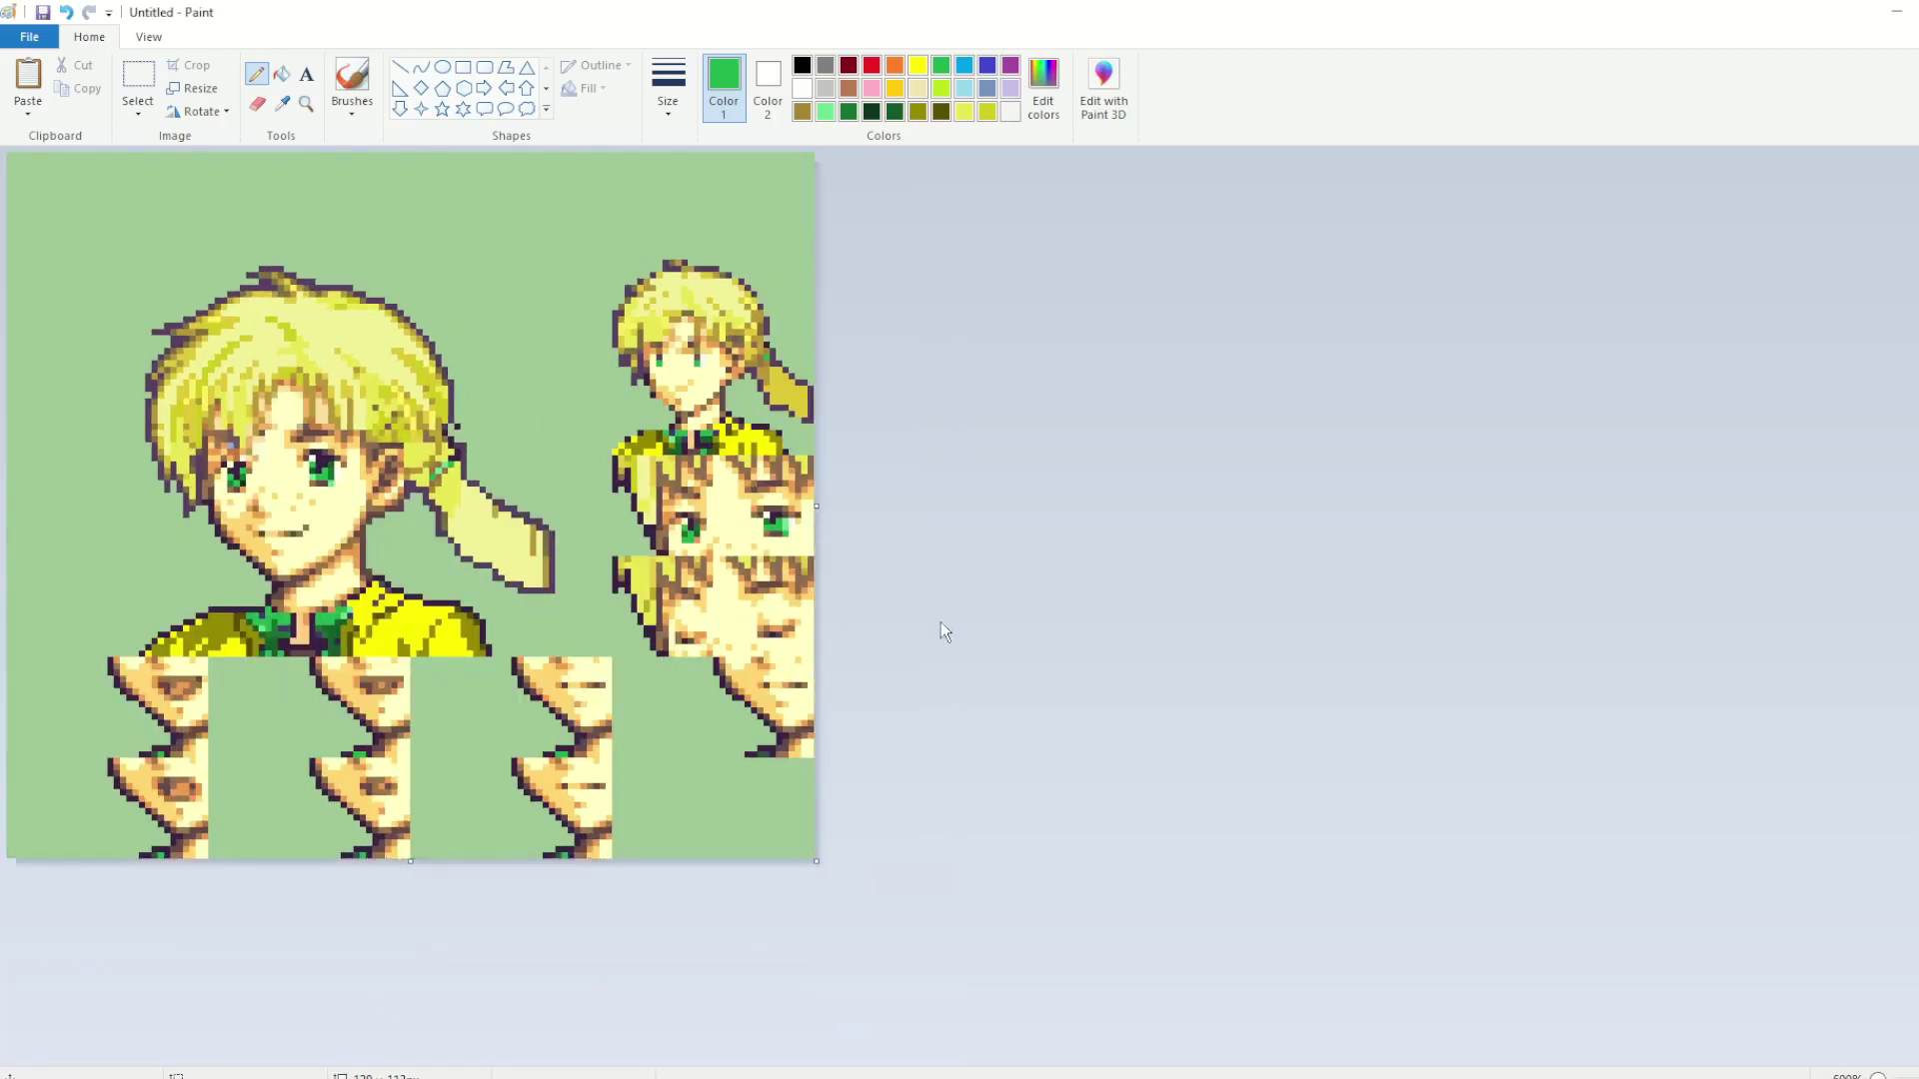